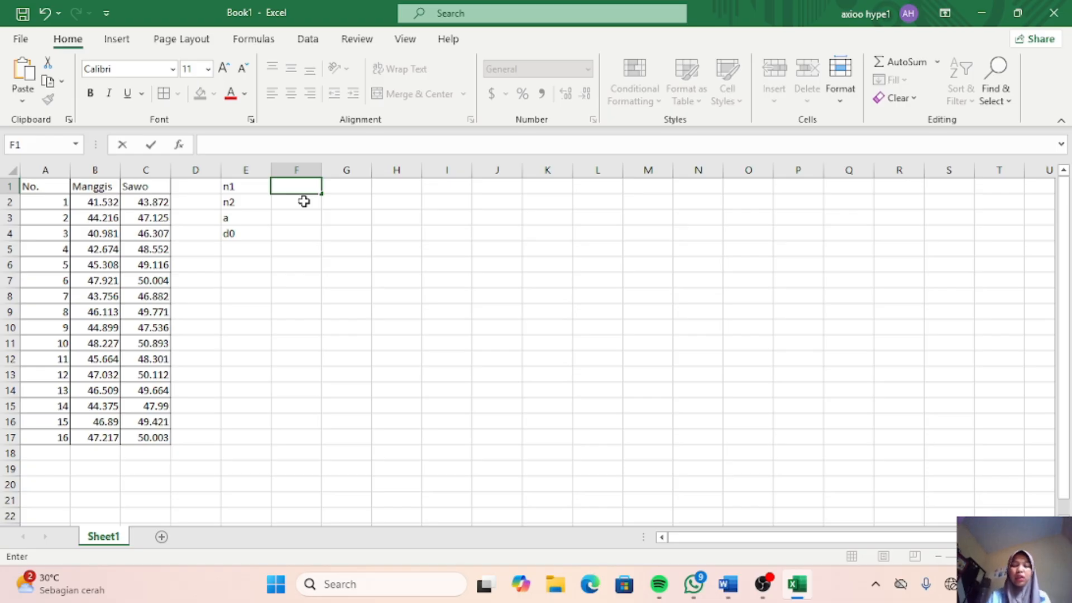
Step: Calculate n1 in F1 by counting the Manggis values in B2:B17 with the COUNT function
type("count")
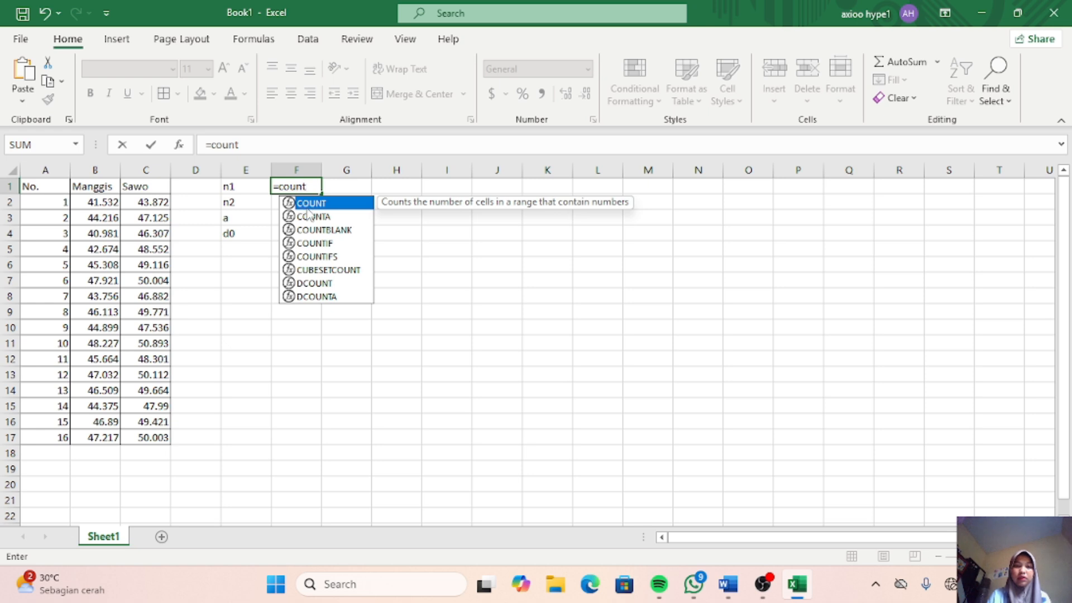
double_click(310, 204)
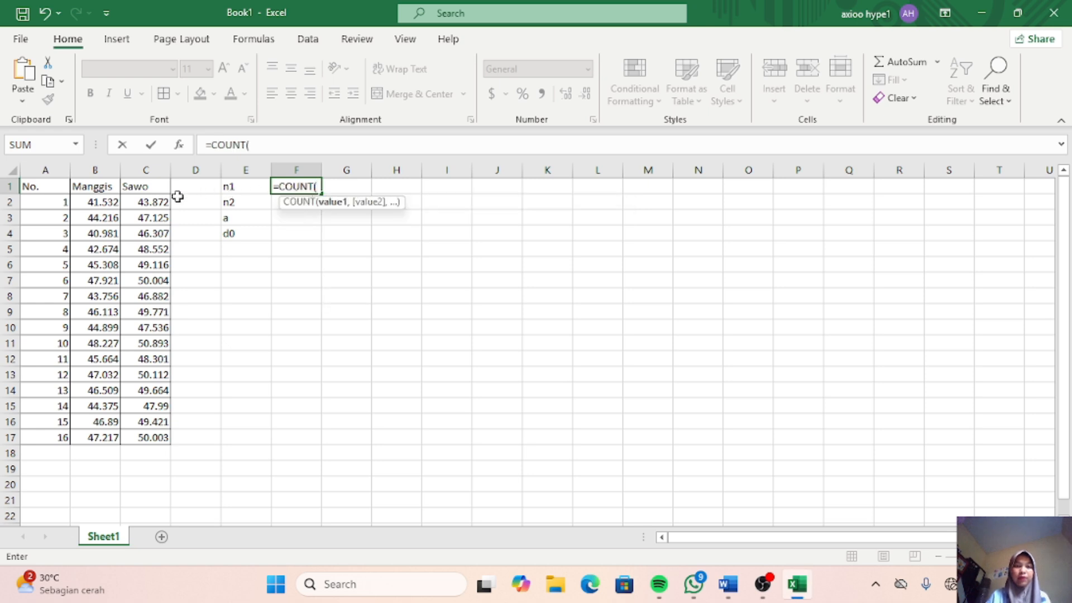
left_click_drag(107, 202, 118, 446)
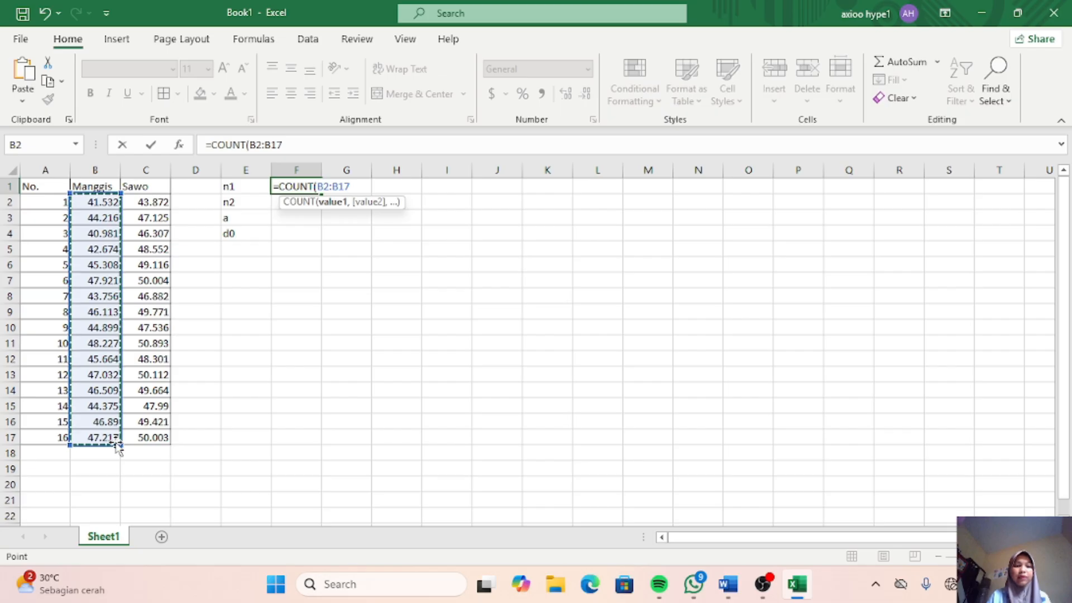
key("Return")
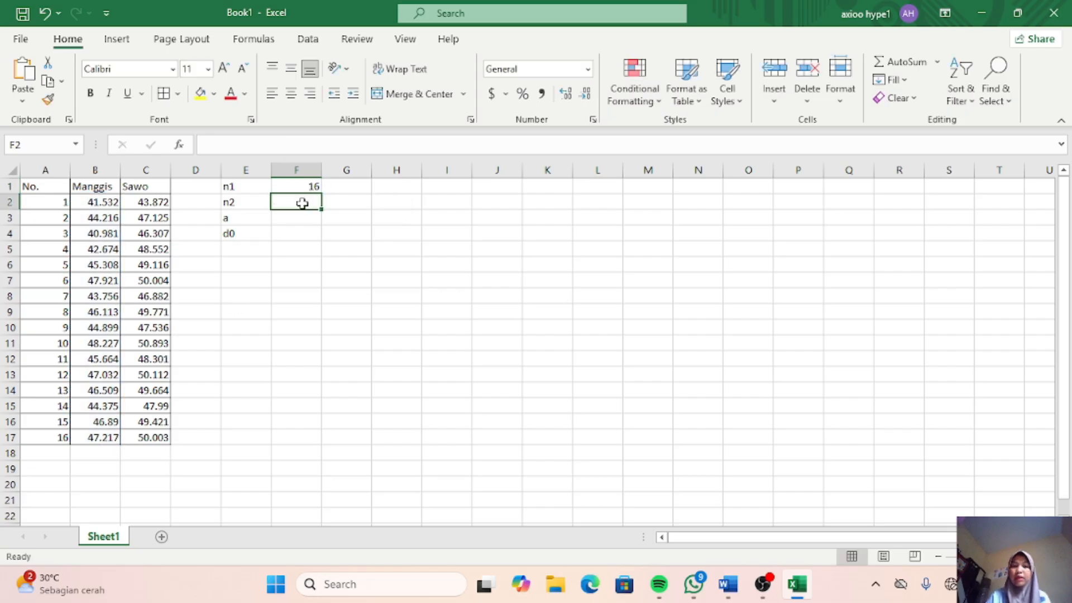
Step: Calculate n2 in F2 by counting the Sawo values in C2:C17 with the COUNT function
type("=c")
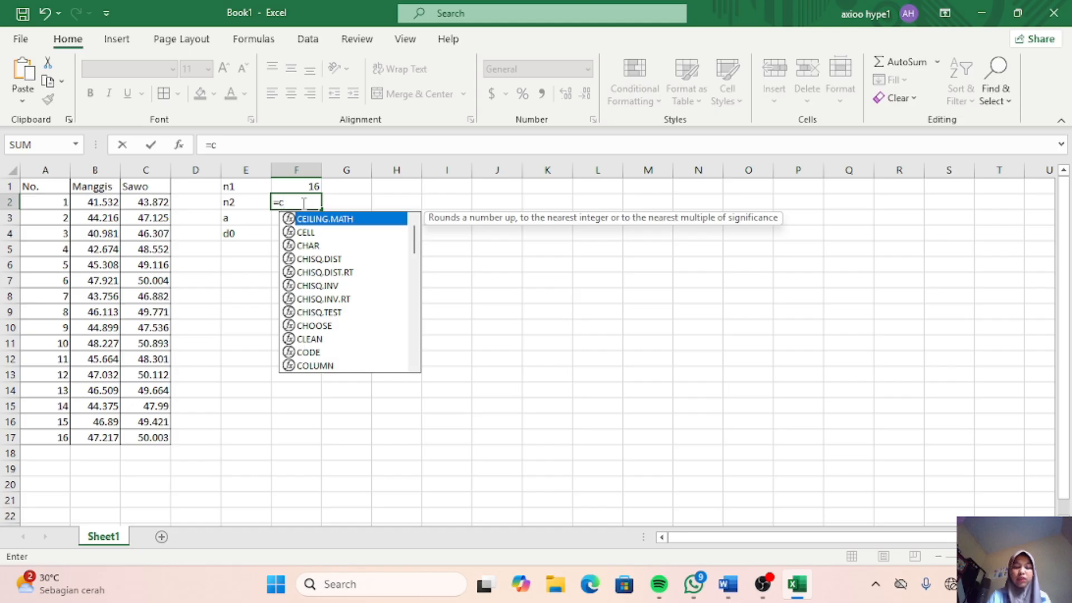
type("oun")
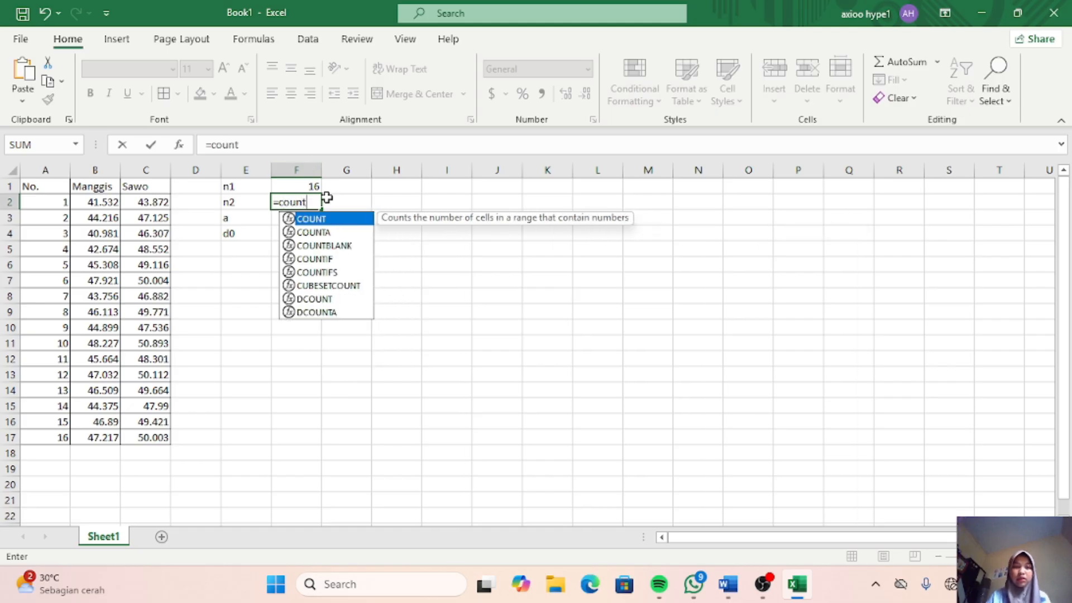
type("t")
key("Tab")
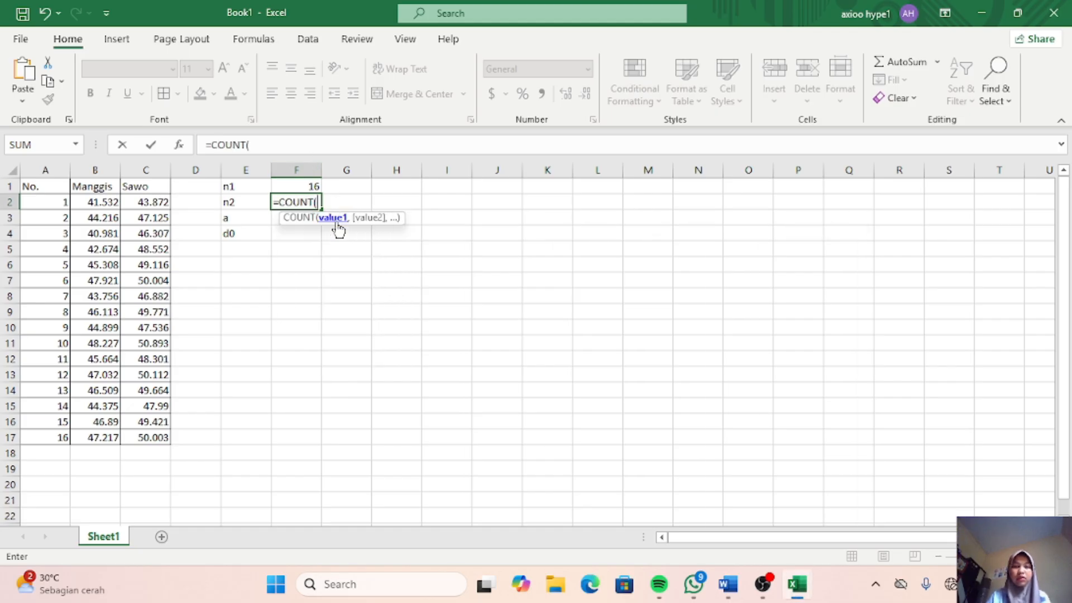
left_click_drag(167, 201, 161, 449)
key("Return")
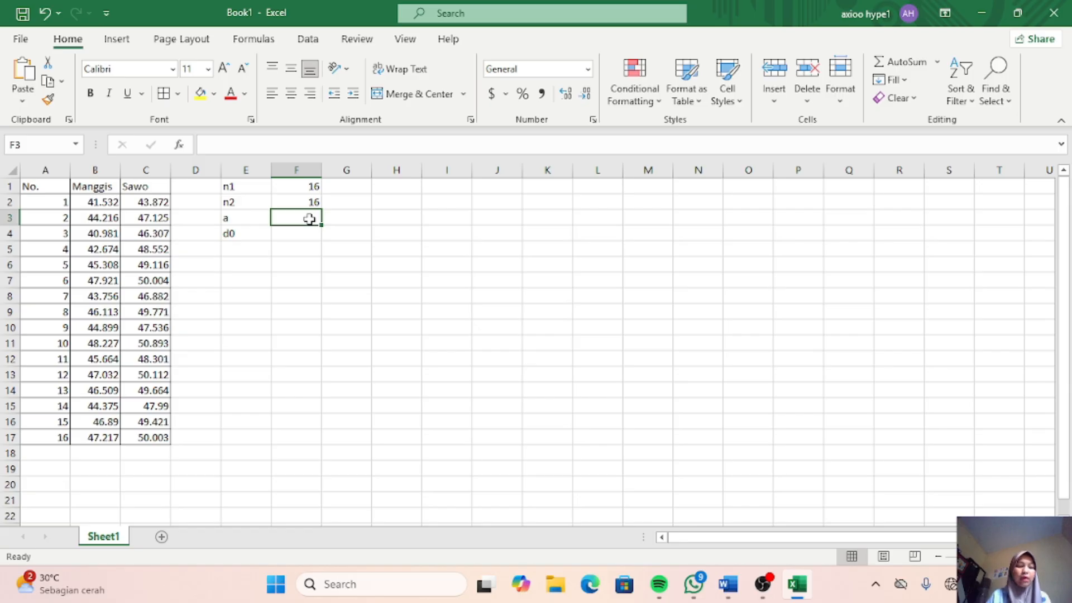
Step: Enter 0,05 as the value of a in F3 and 3 as the value of d0 in F4
type("0,0")
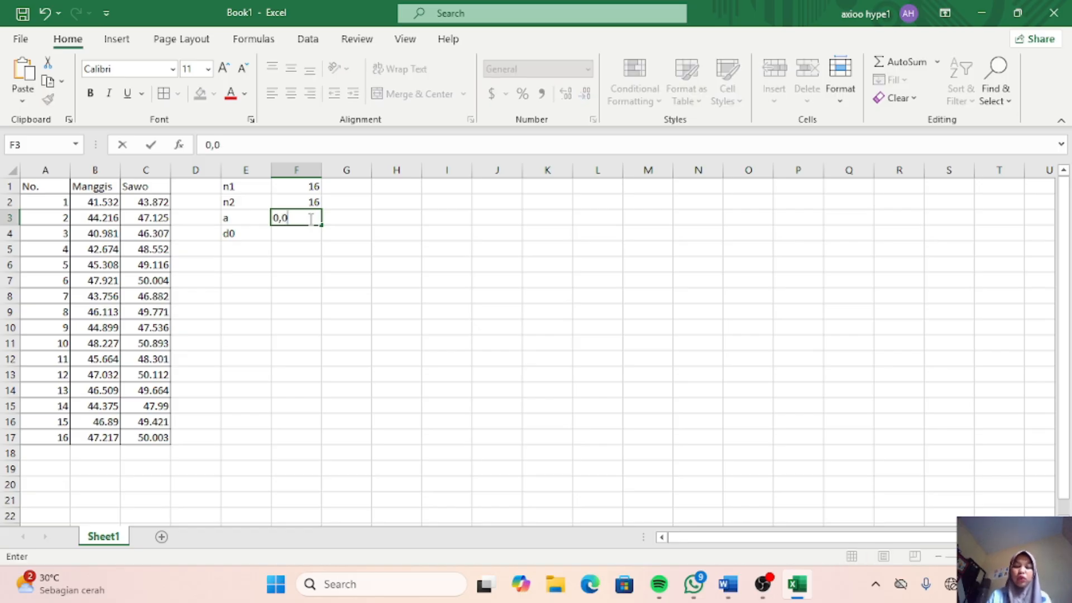
type("5")
key("Return")
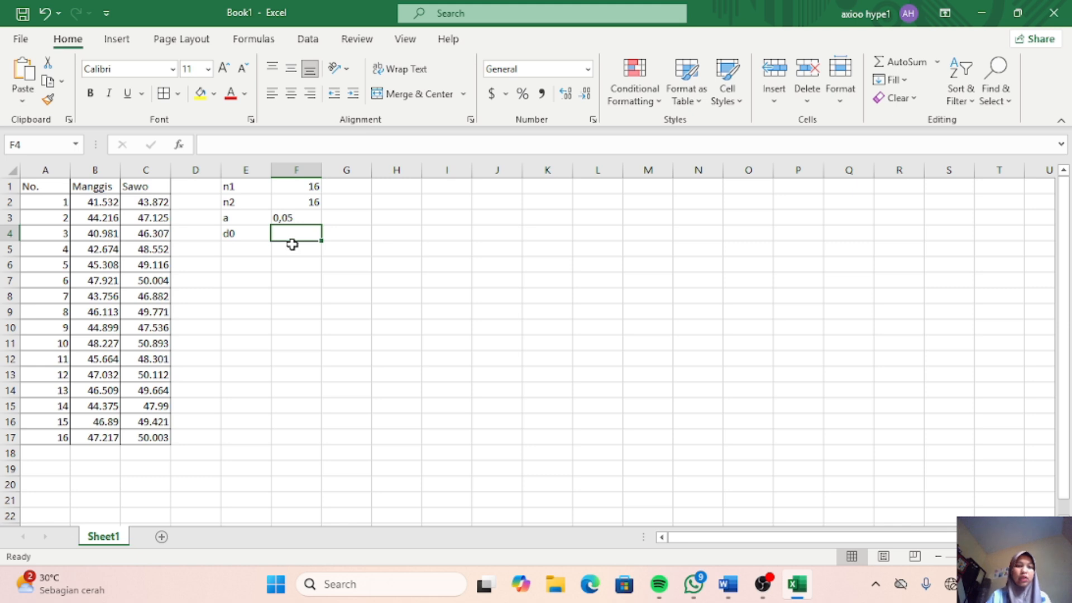
type("3")
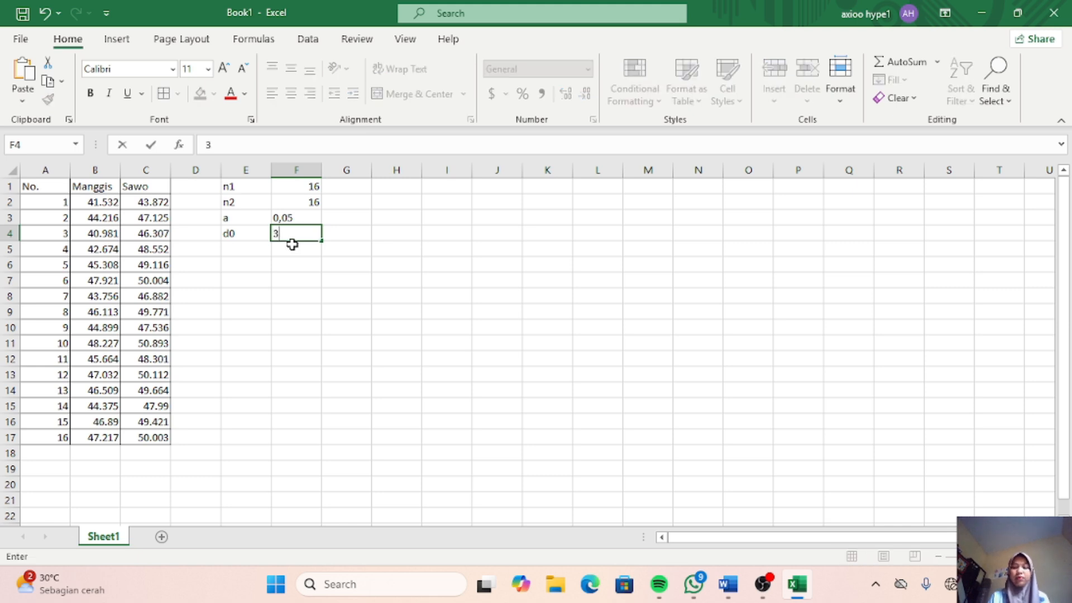
key("Return")
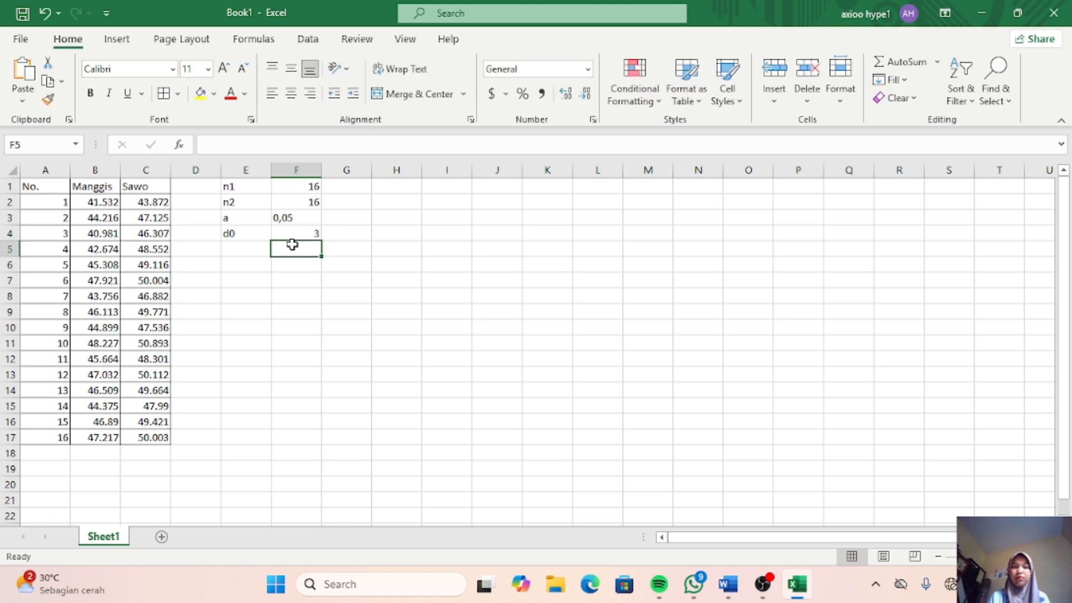
Step: Center the n1, n2, a and d0 values in F1:F4 horizontally
left_click(280, 218)
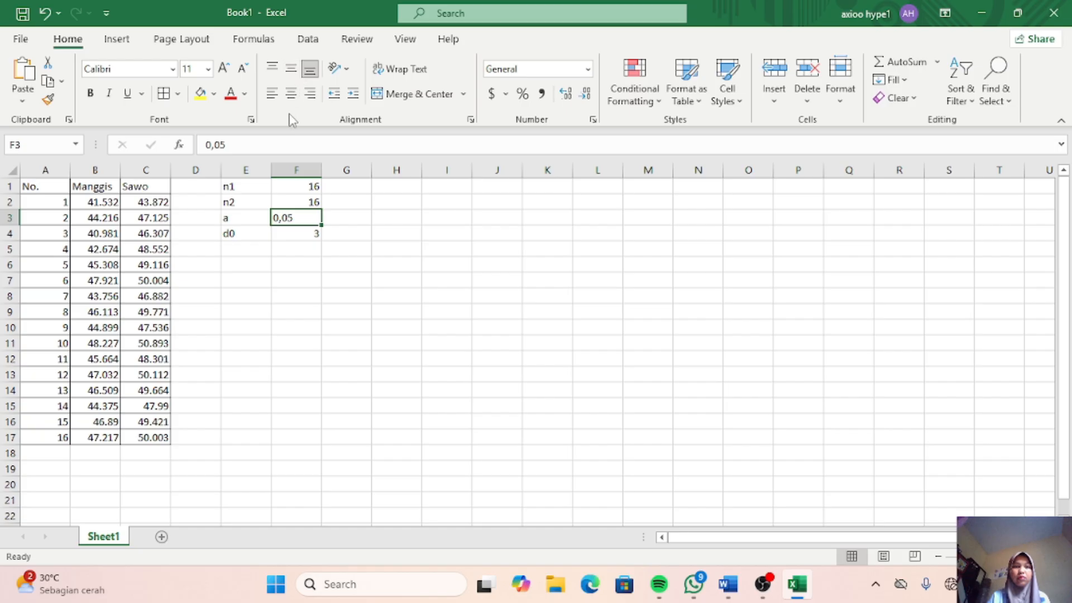
left_click(292, 95)
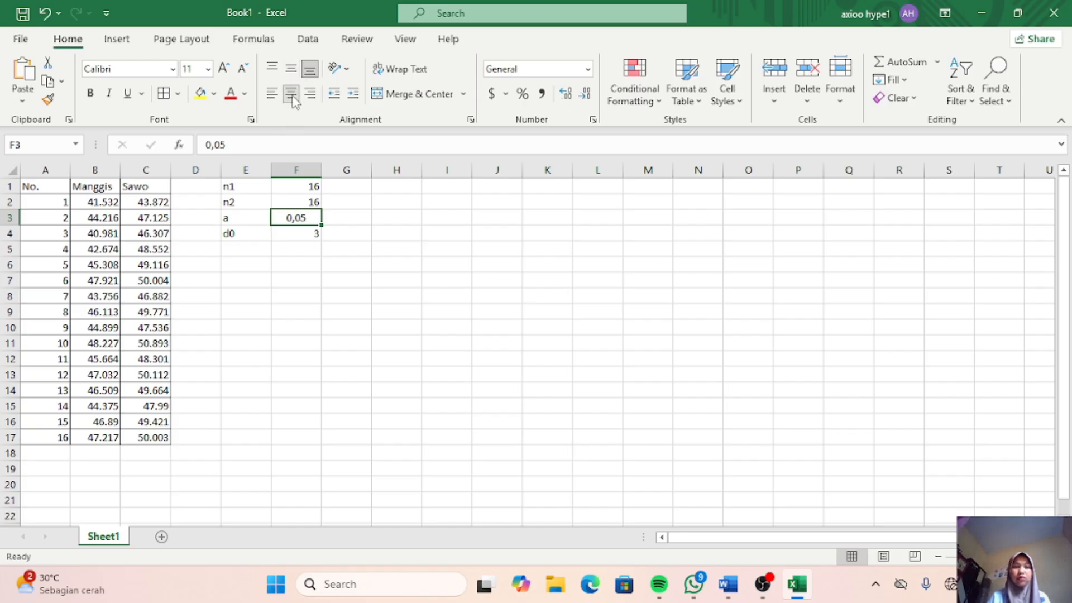
left_click(291, 184)
left_click_drag(291, 184, 292, 199)
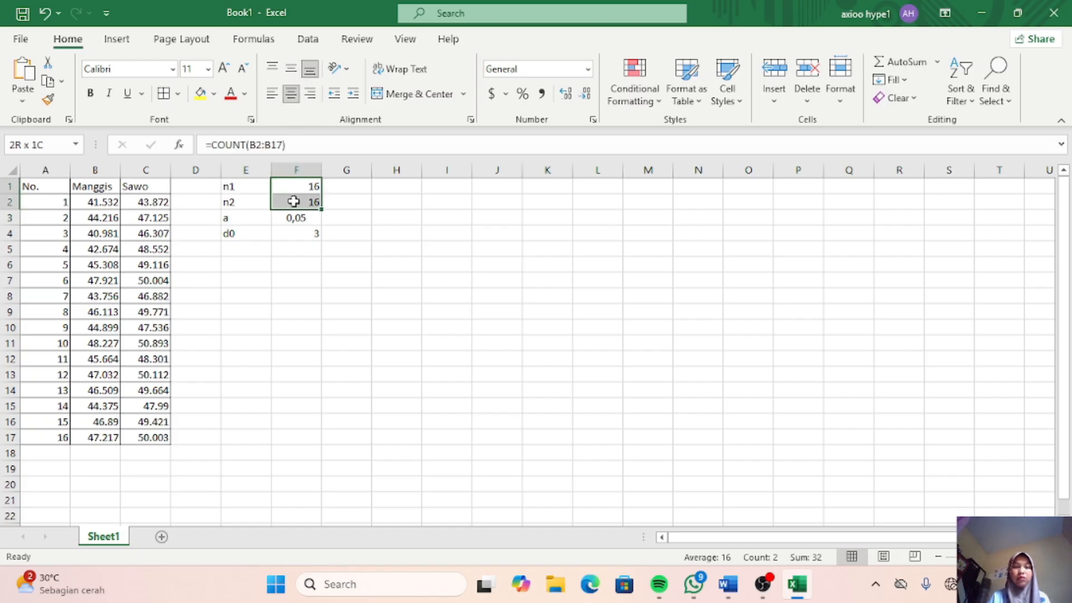
left_click(291, 95)
left_click_drag(309, 236, 298, 101)
left_click(310, 231)
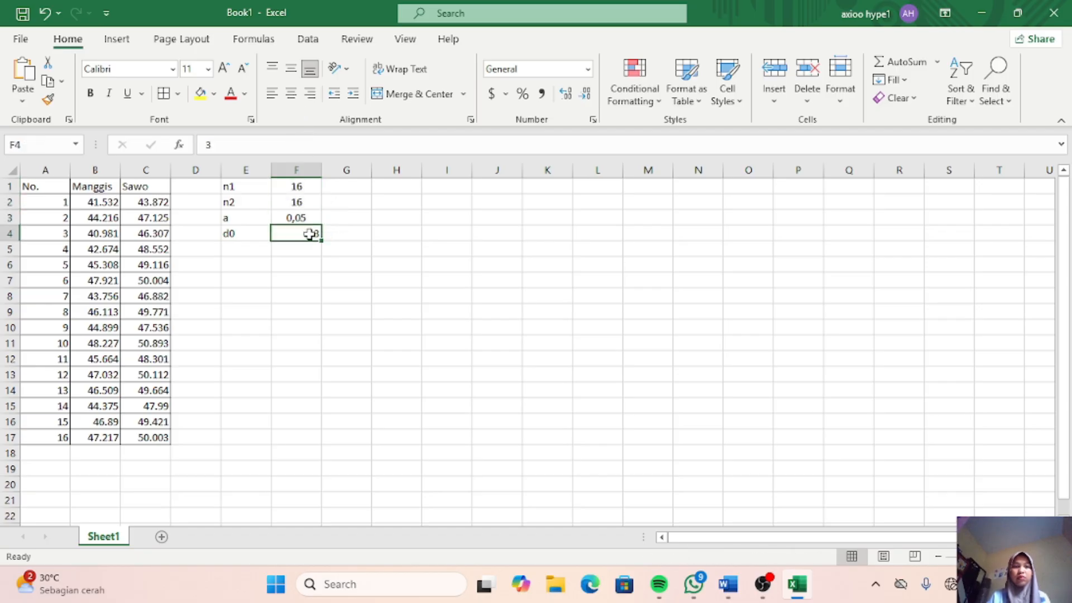
left_click(291, 93)
Step: Add the label "kata kunci" in E5 below d0
left_click(239, 247)
type("k")
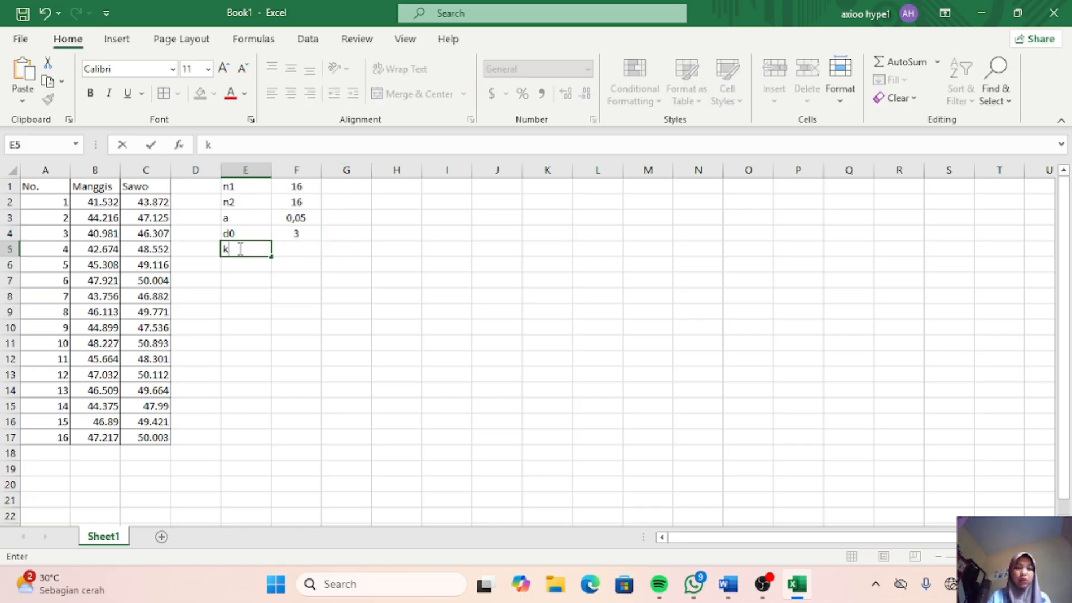
type("ata")
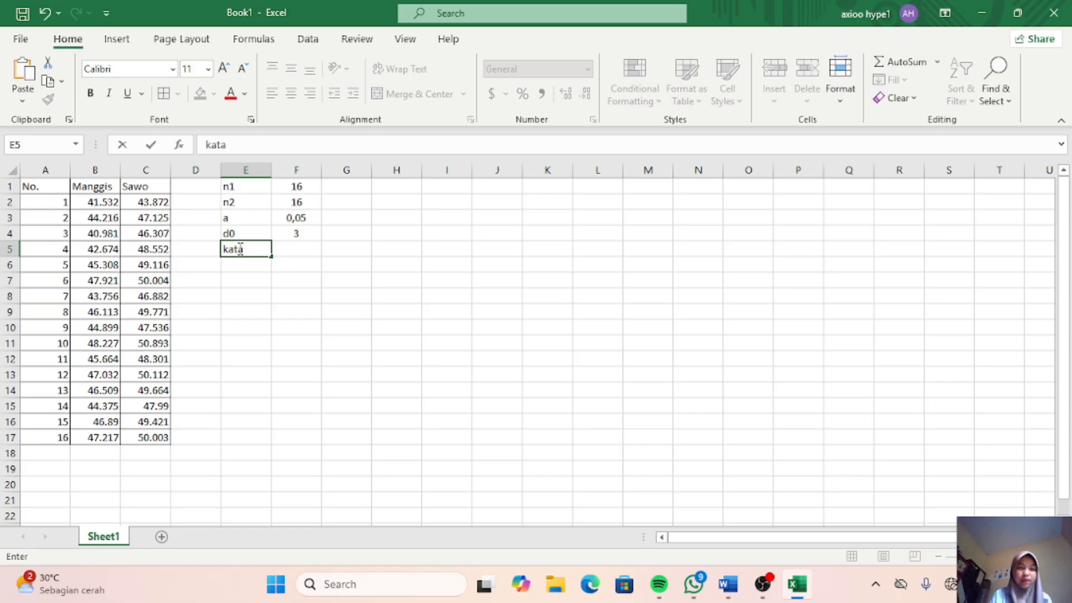
type(" kunci")
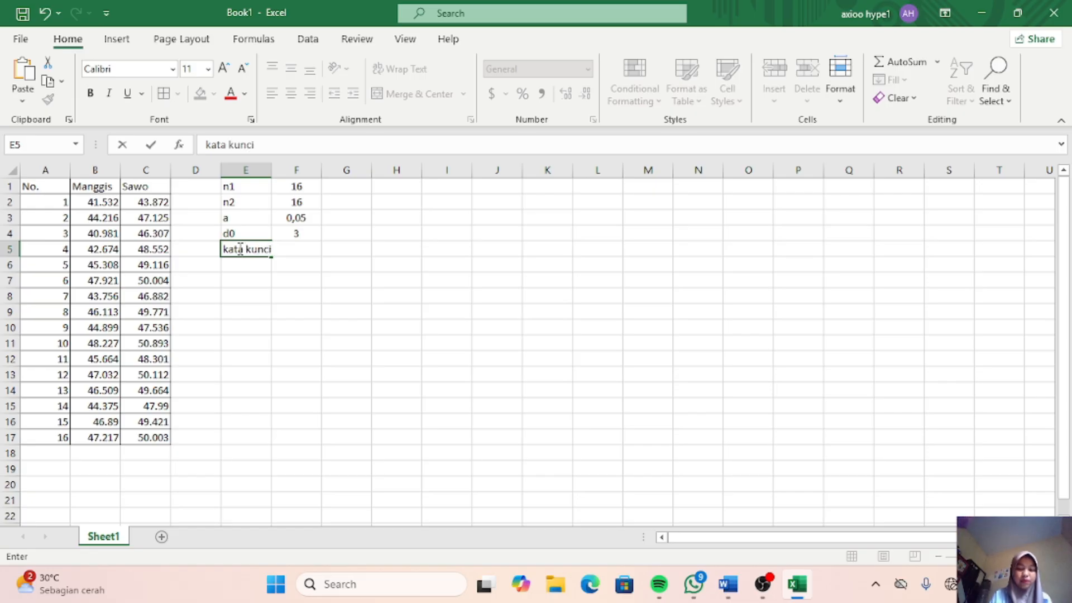
key("F2")
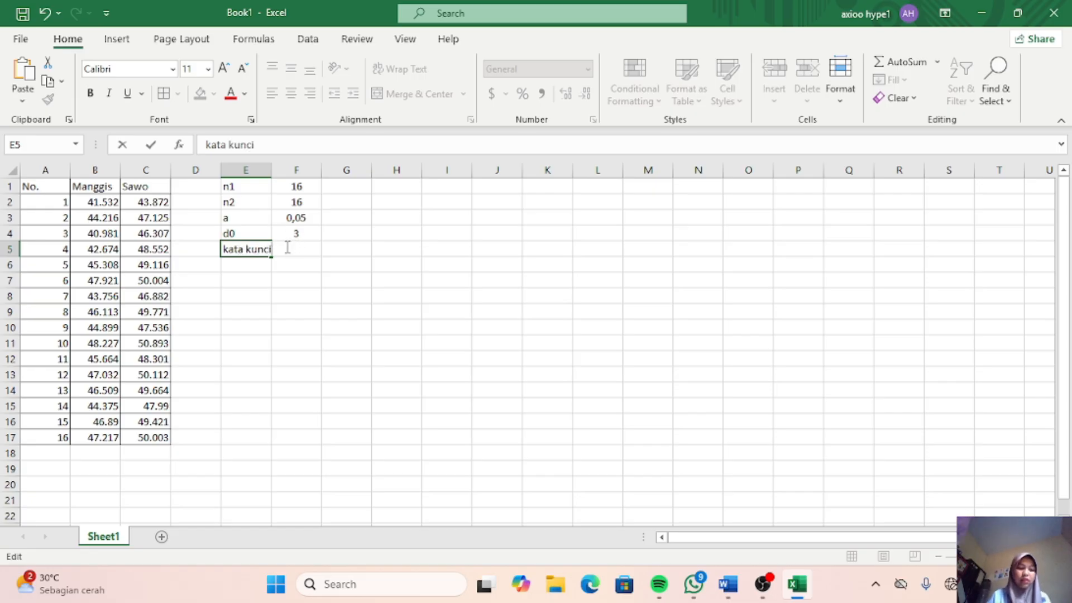
key("shift+Left")
key("shift+Left")
key("shift+Left")
key("shift+Left")
key("shift+Left")
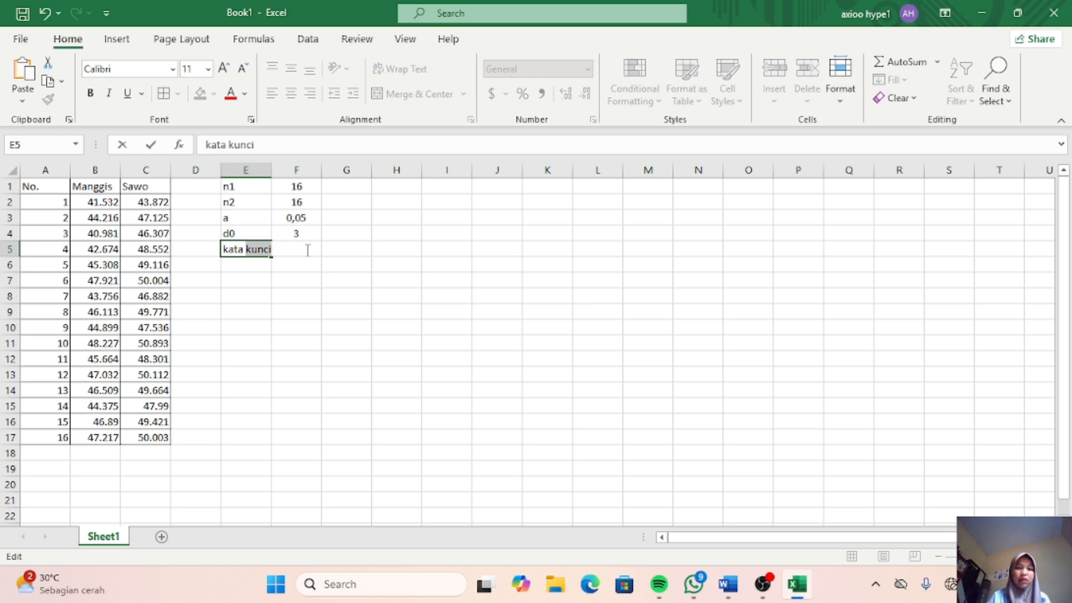
left_click(295, 262)
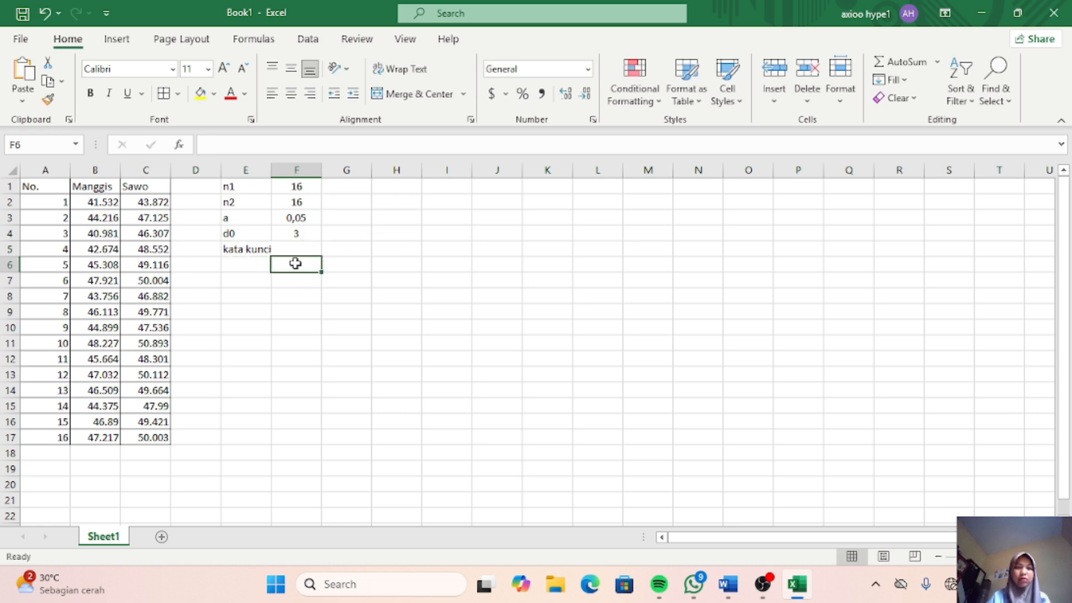
Step: Enter the keyword note "jauh lebih besar maka kurva arah kiri" in G5
left_click(333, 249)
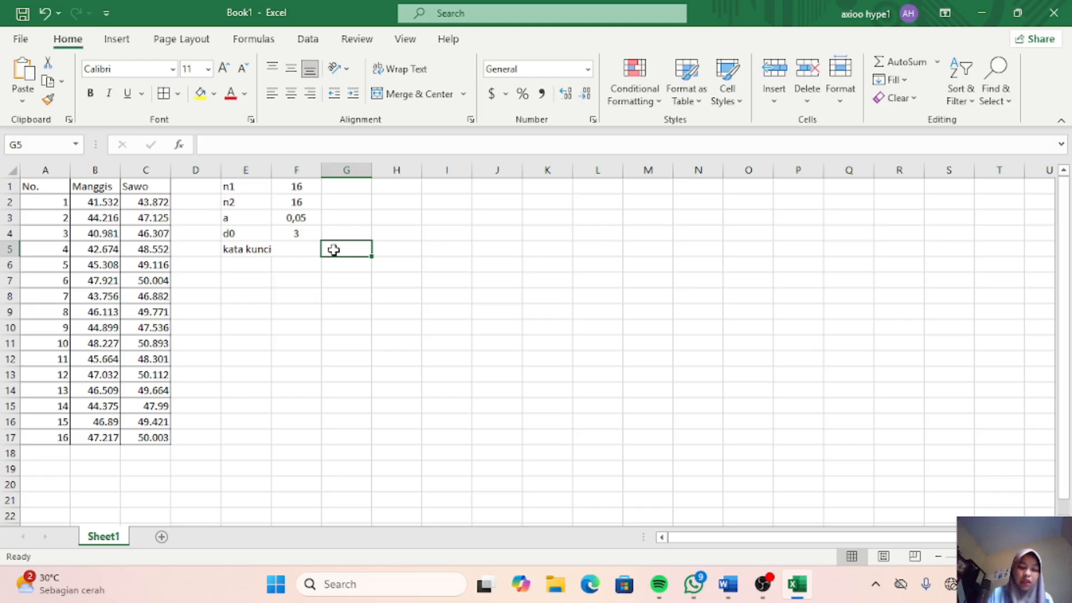
type("j")
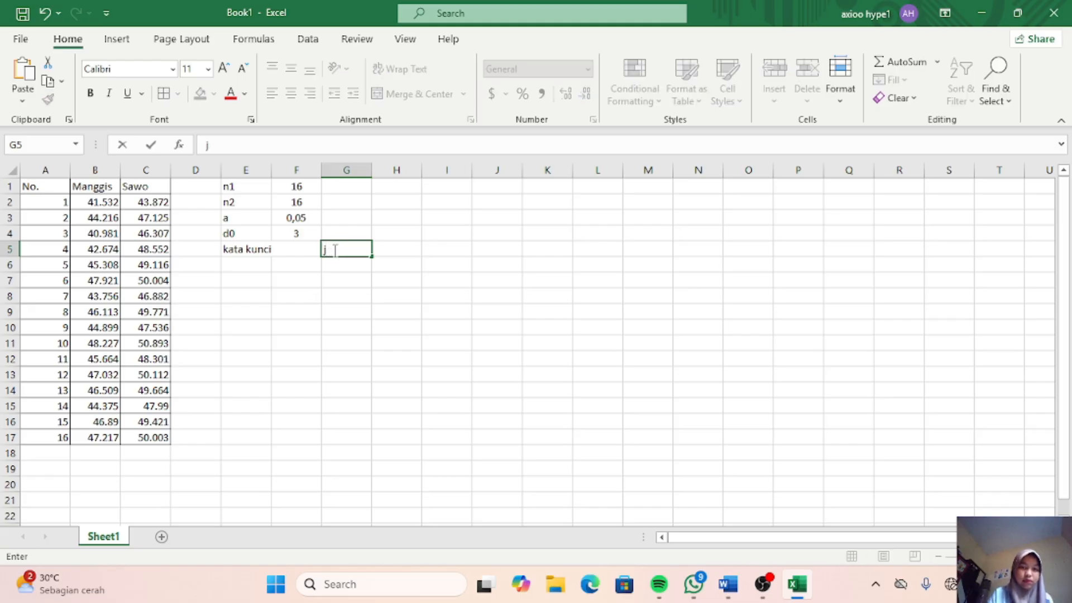
type("auh l")
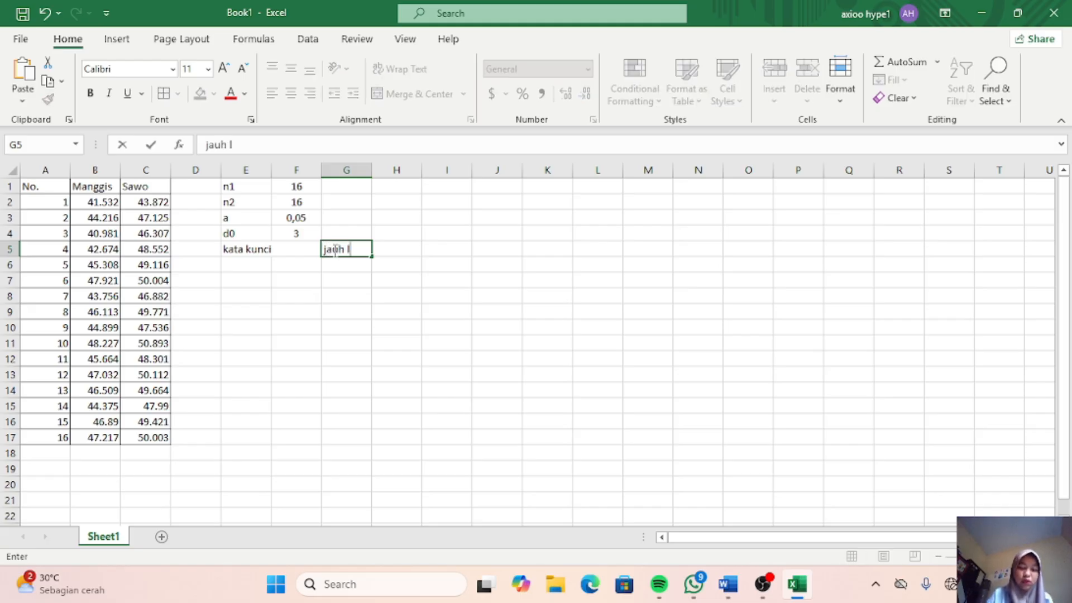
type("ebih besar")
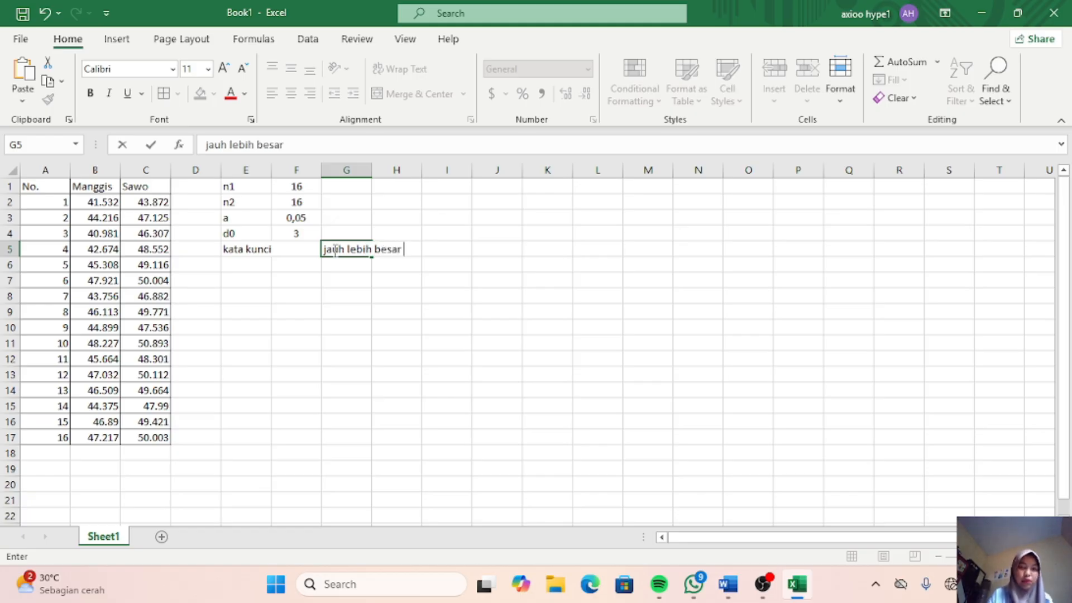
type(" maka")
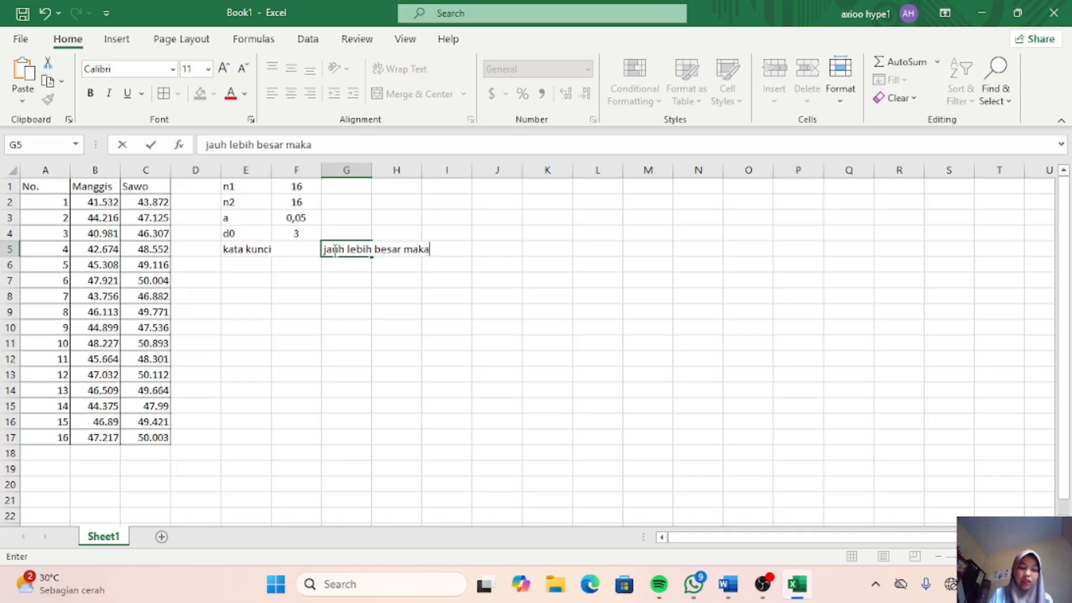
type(" kurva")
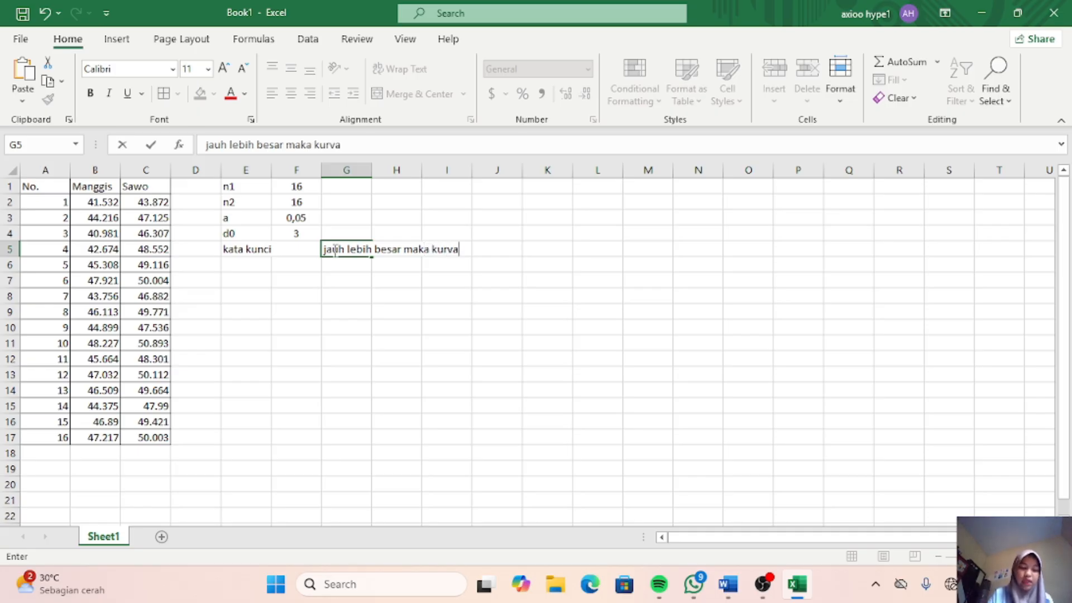
type(" arah")
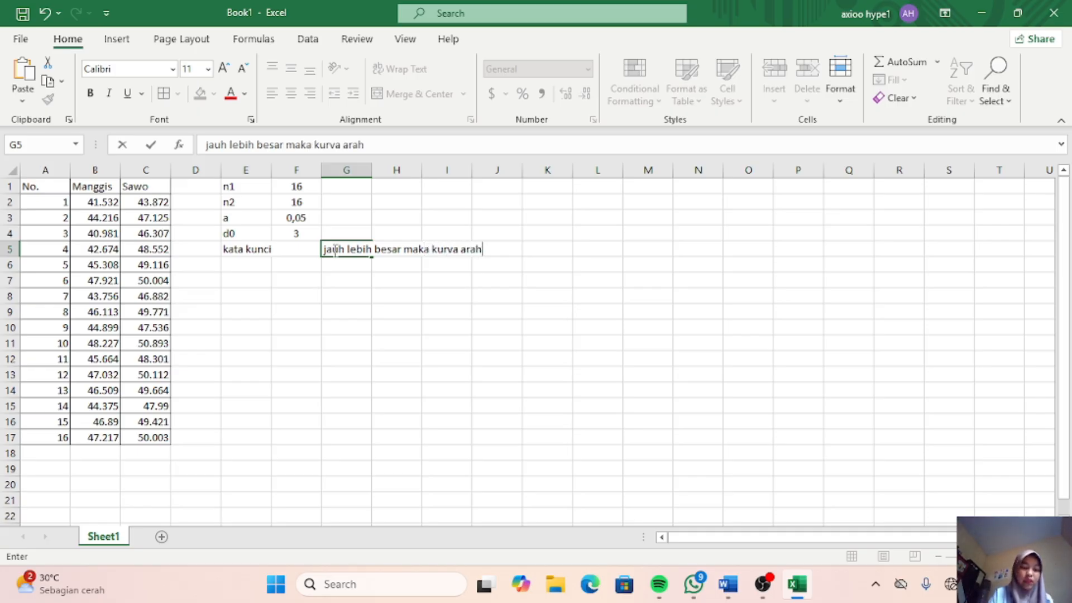
type(" kiri")
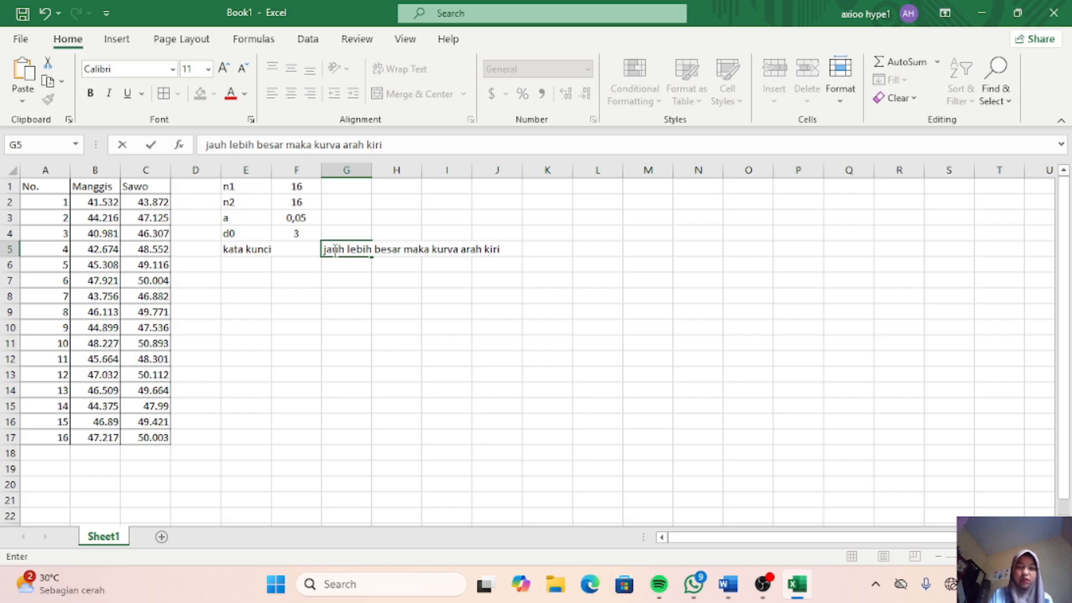
Step: Add the label "asumsi" in E6 below "kata kunci"
left_click(253, 263)
type("a")
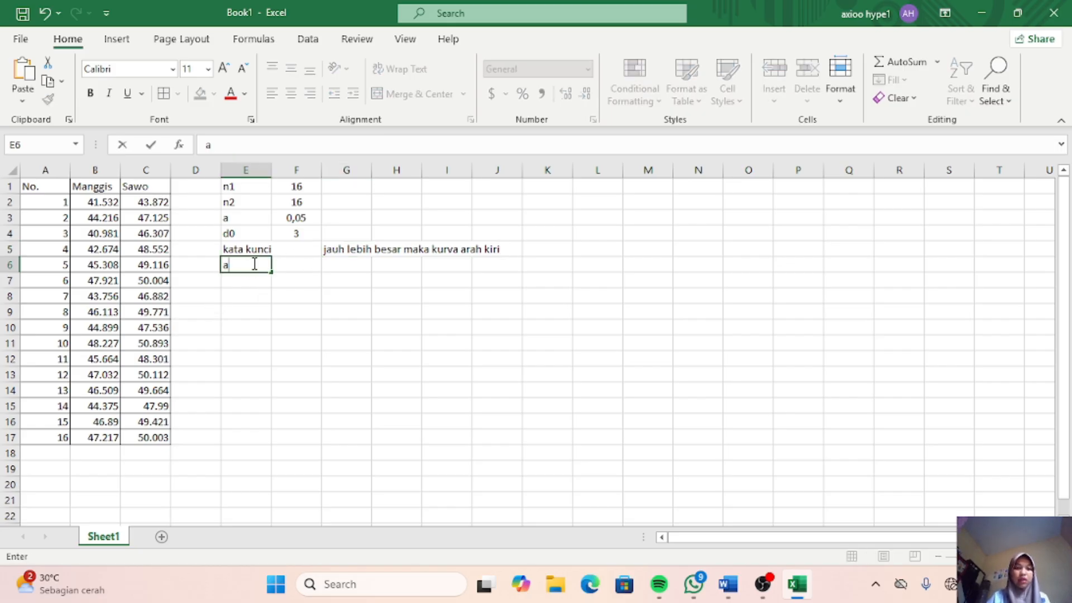
type("sumsi")
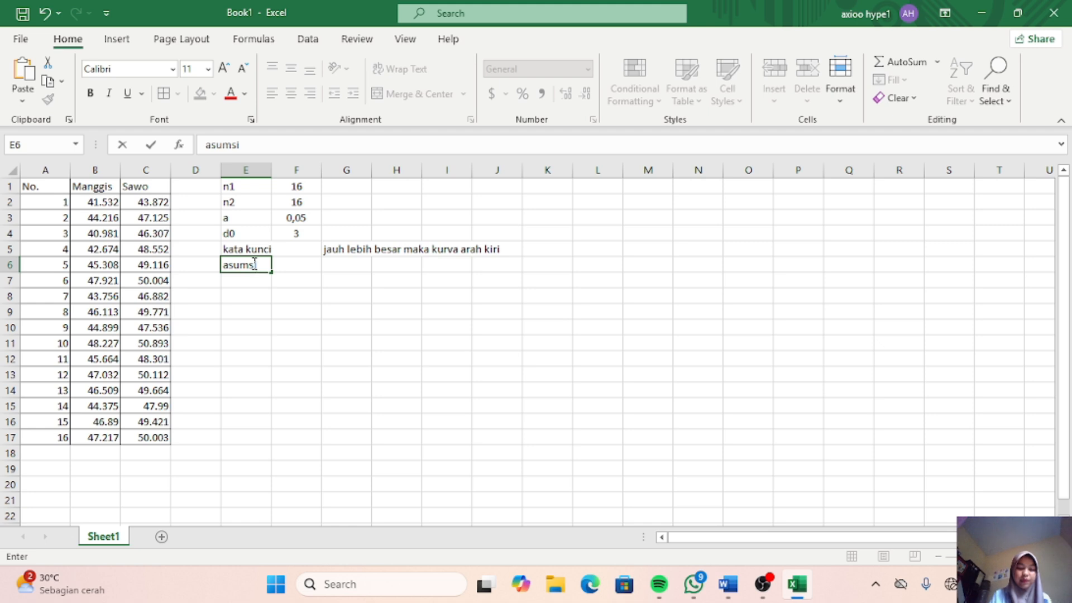
left_click(307, 284)
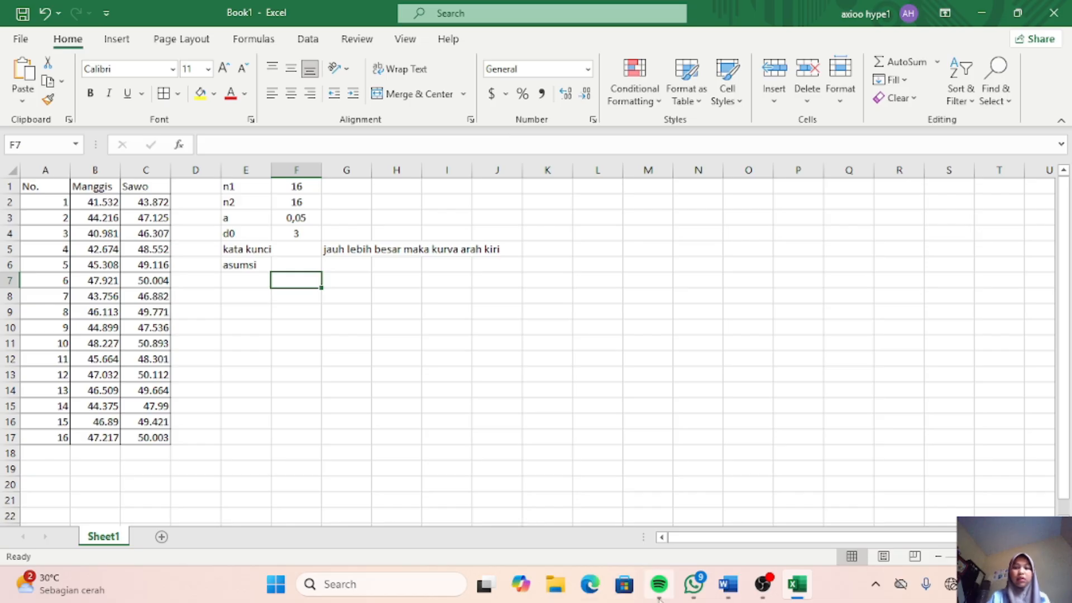
Step: Copy the left-tailed H0 and H1 hypotheses from the BAB 4 Word document into Excel at F7, placing the slash line between both pairs
mouse_move(728, 584)
left_click(701, 526)
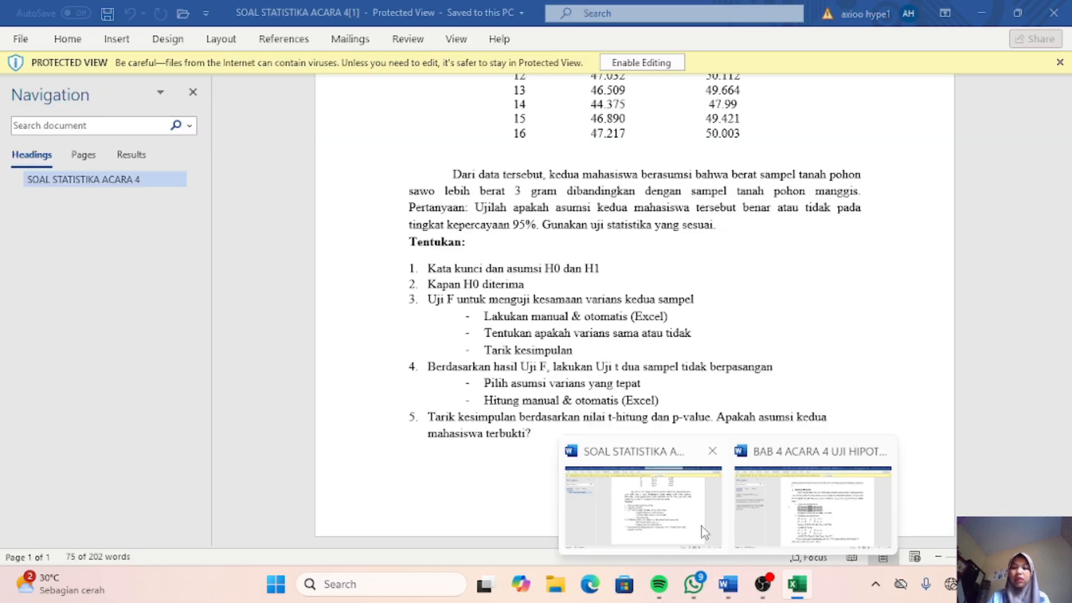
mouse_move(768, 513)
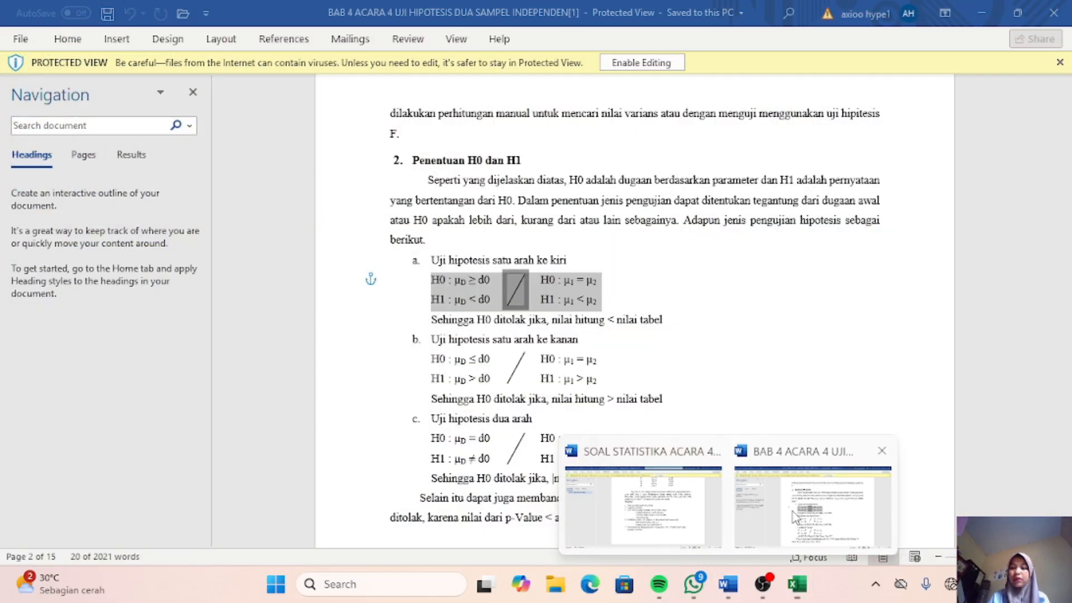
left_click(794, 515)
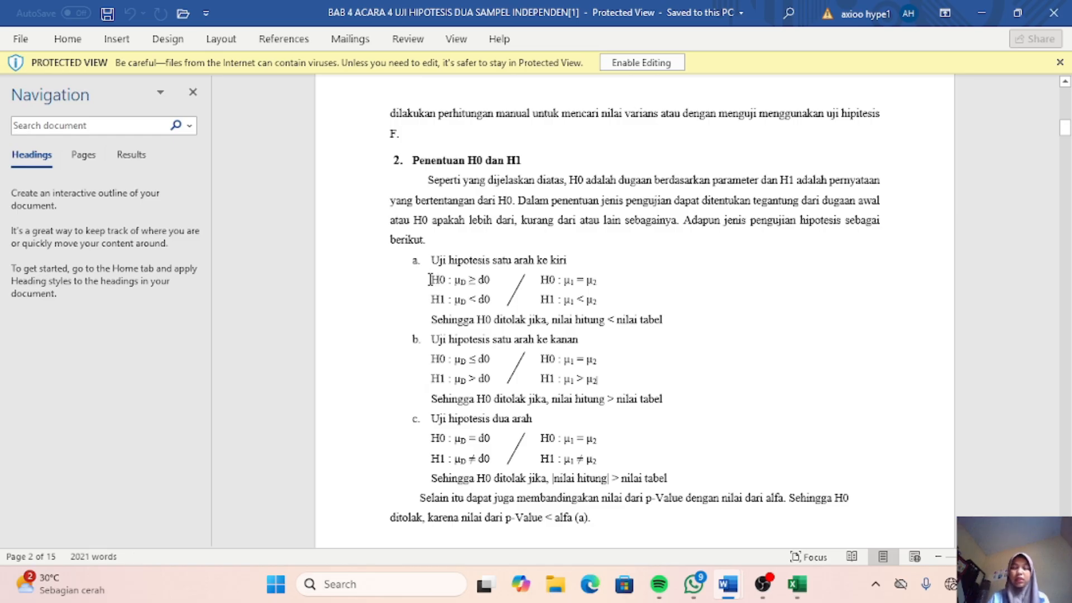
left_click_drag(431, 278, 606, 310)
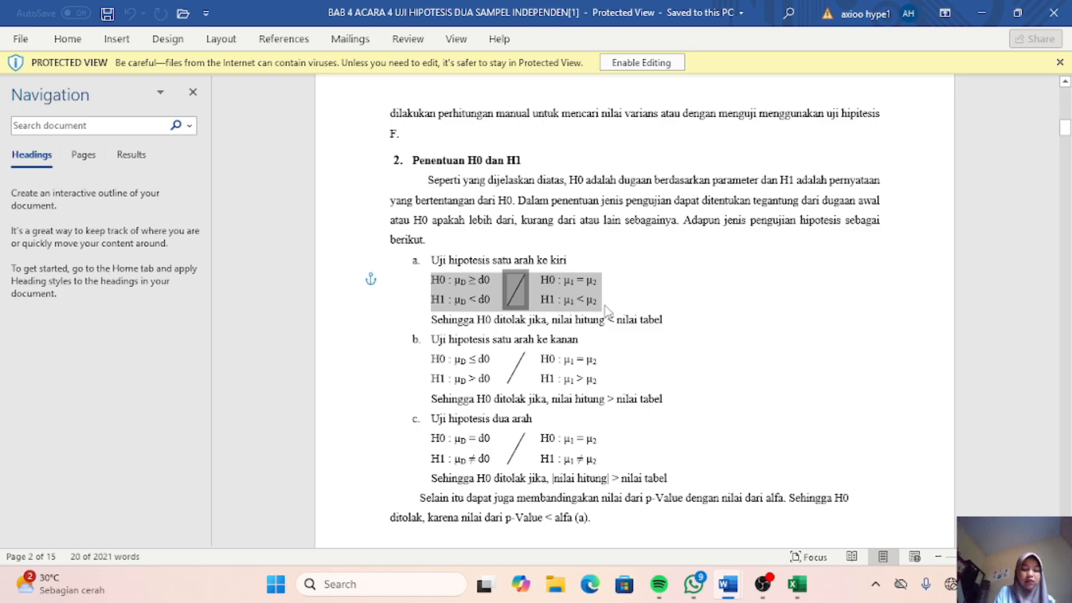
left_click(796, 584)
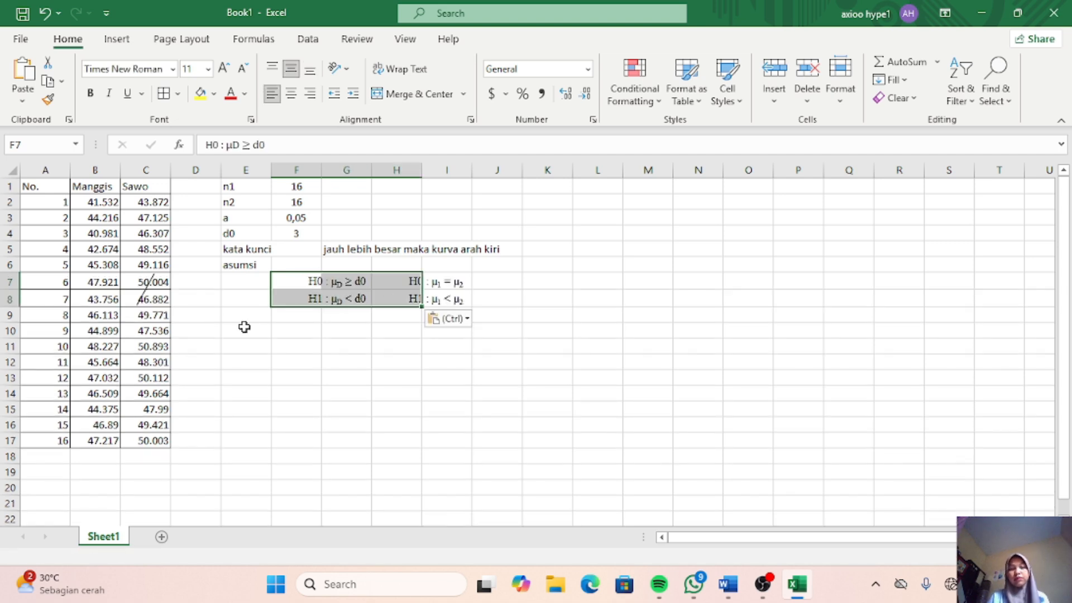
left_click(142, 290)
left_click_drag(142, 290, 382, 290)
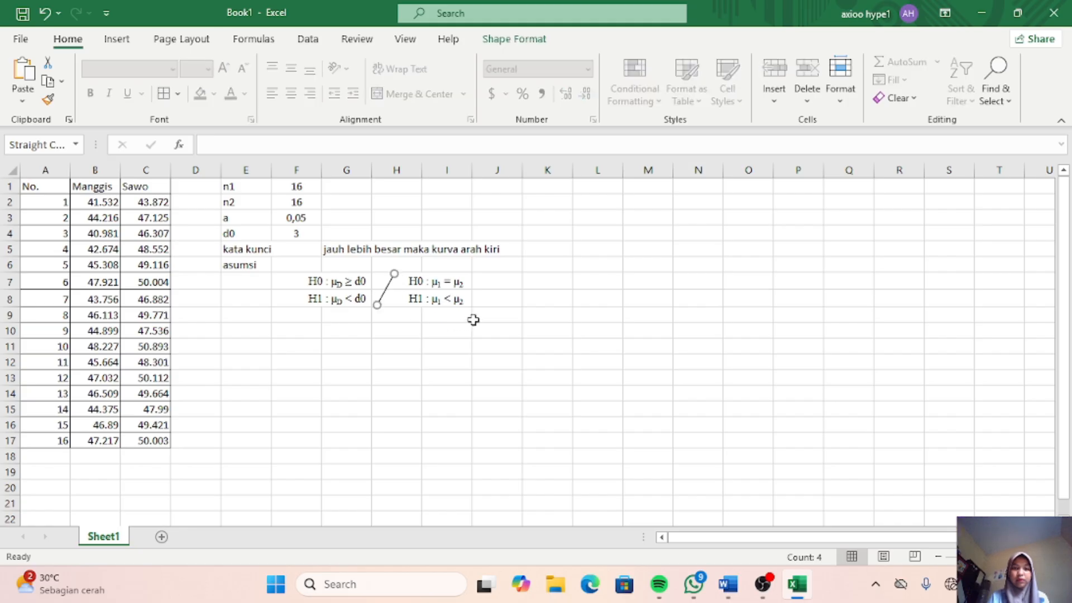
Step: Enter the H0 statement "sudah cukup bukti untuk mengatakan bahwa tanah sawo lebih besar 3 gram dari tanah manggis" in J7
left_click(513, 284)
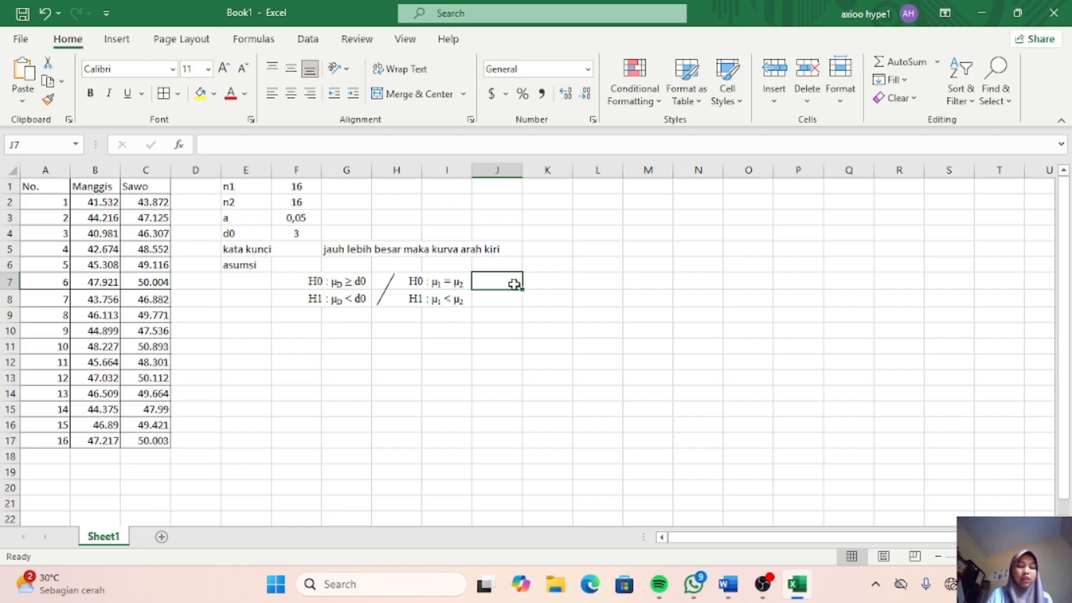
type("suda")
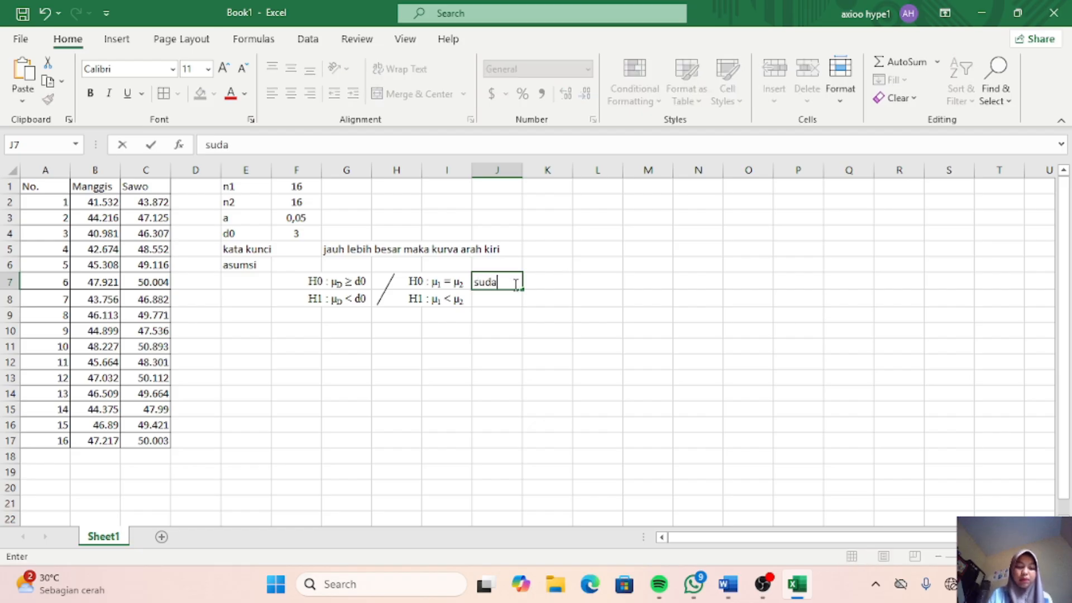
type("h cuk")
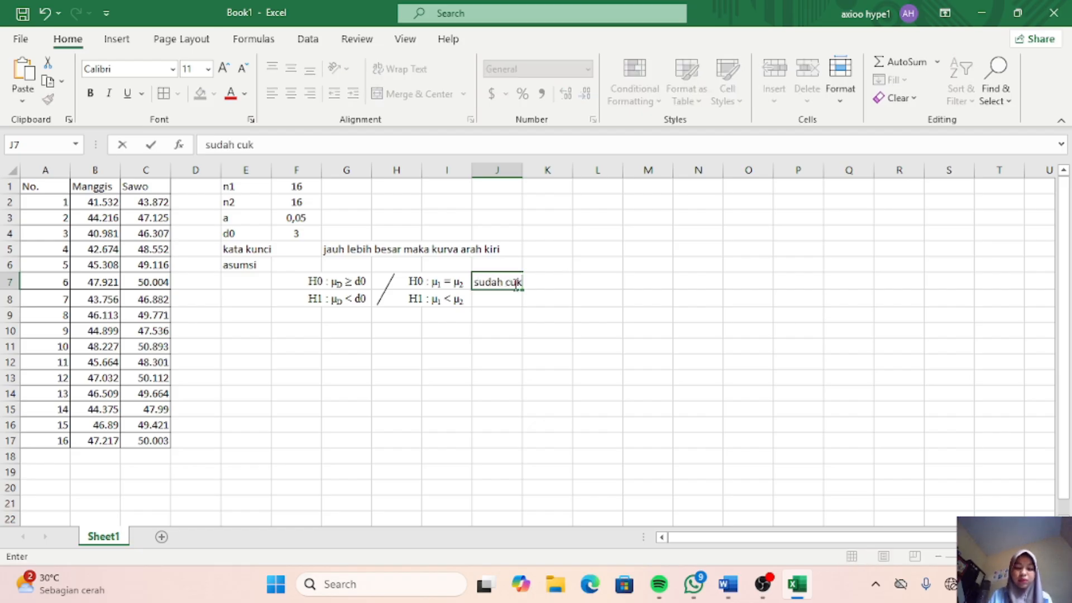
type("up b")
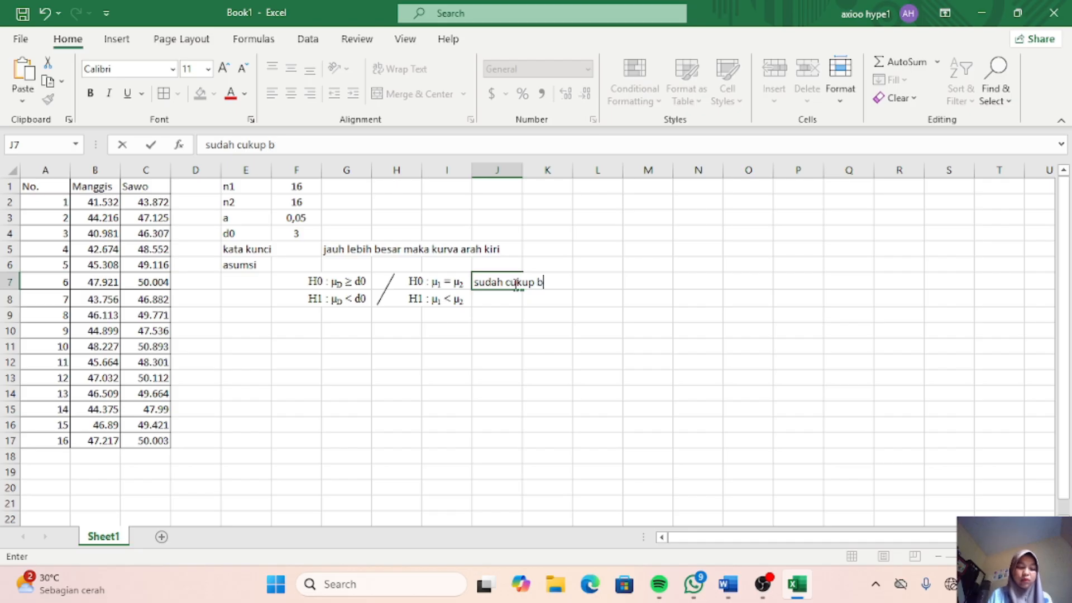
type("ukti untuk ")
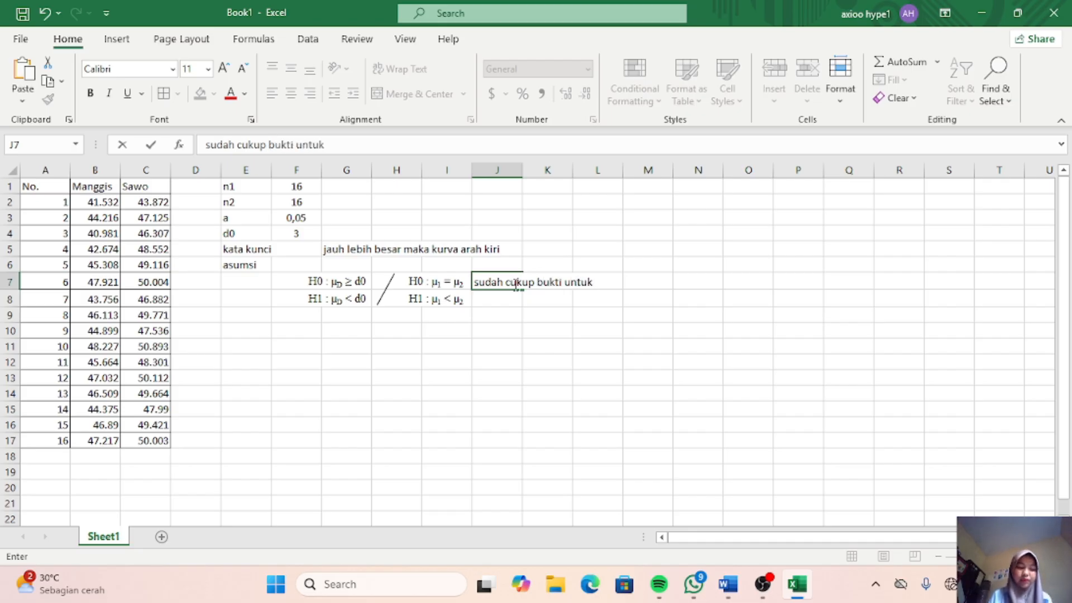
type("meng")
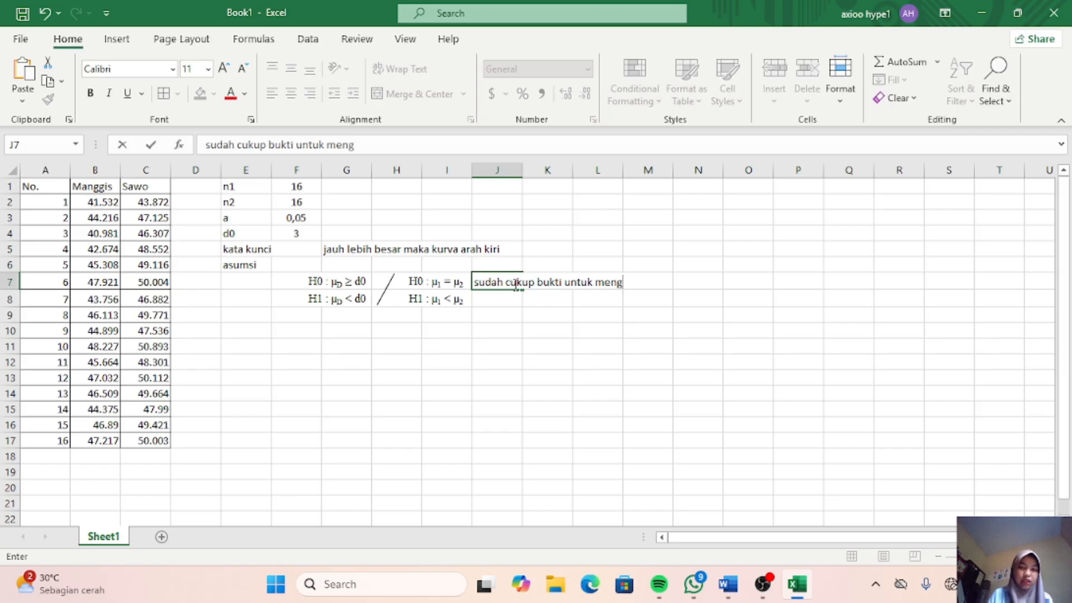
type("ataka")
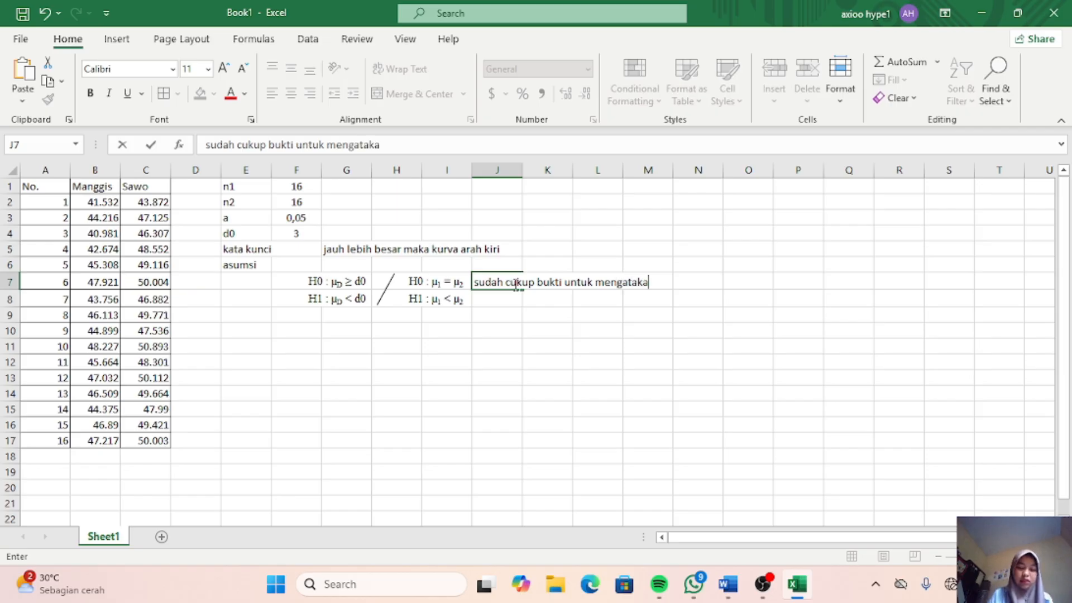
type("n bahwa")
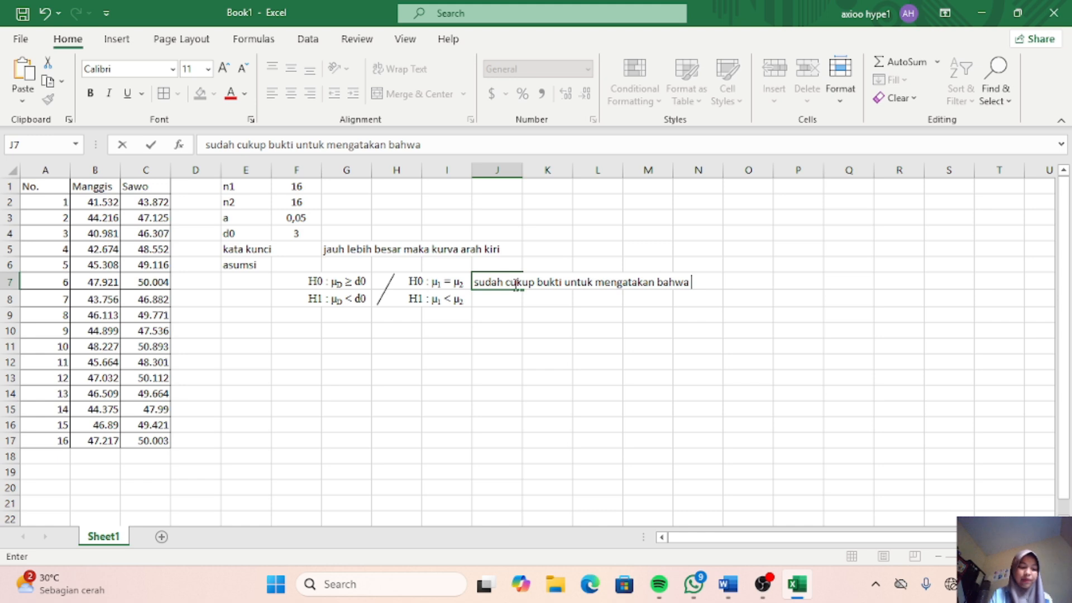
type(" tanah")
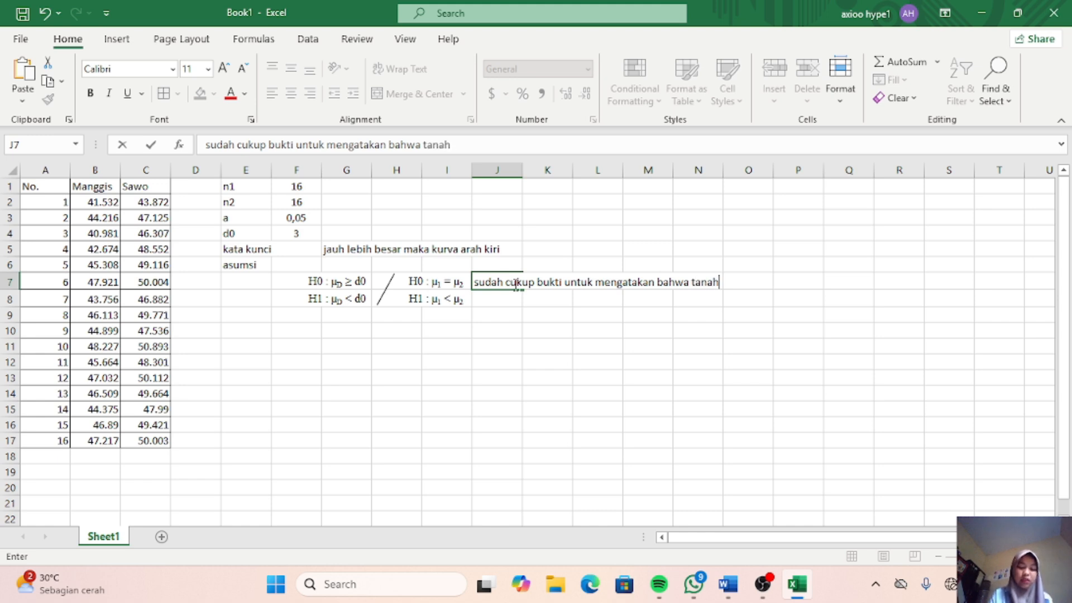
type(" sawo")
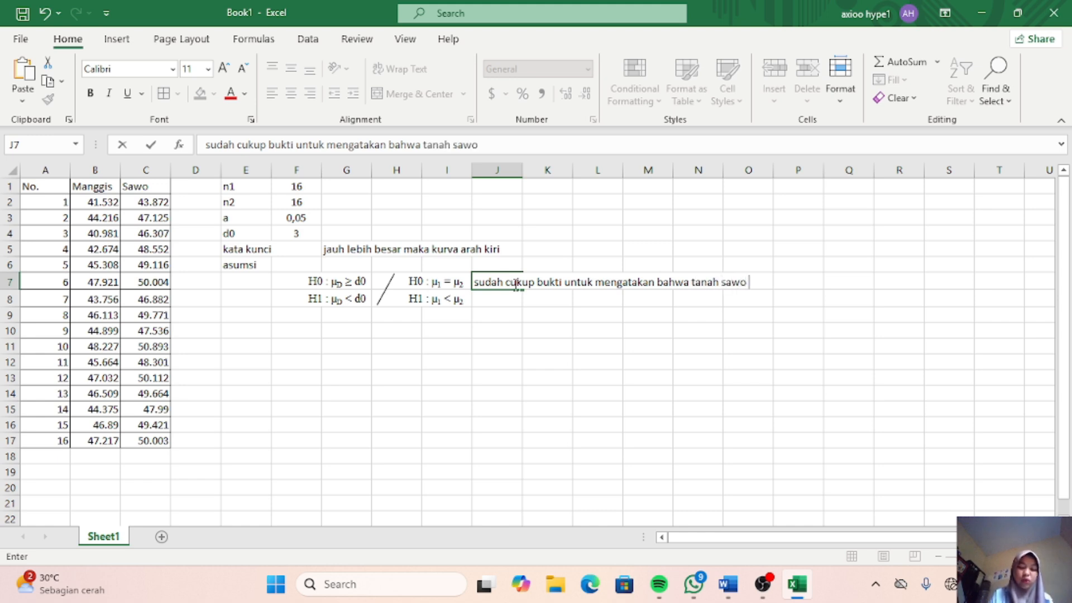
type(" lebih ")
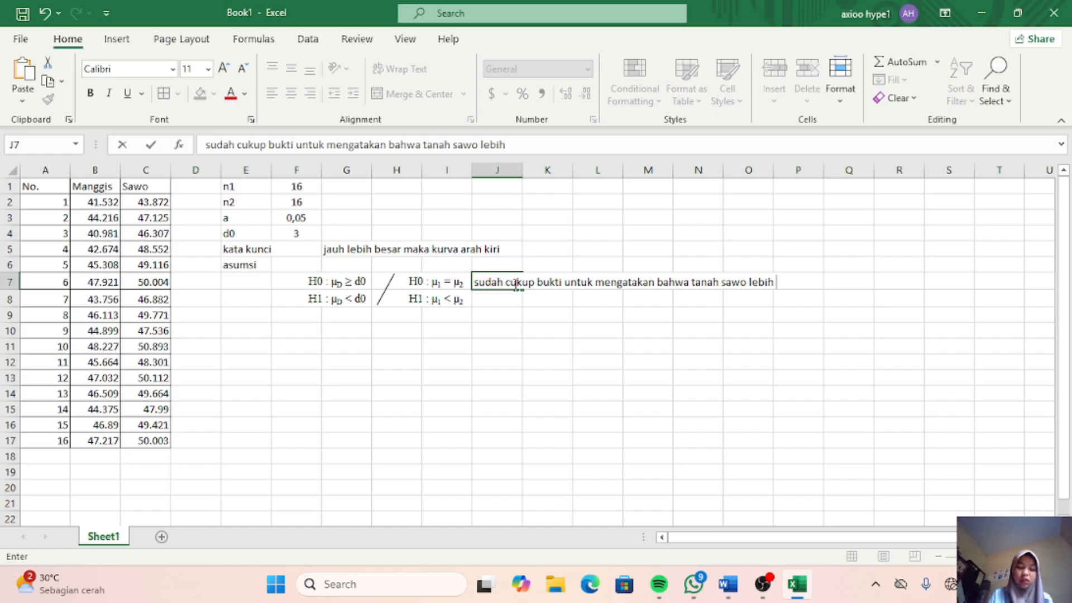
type("besa")
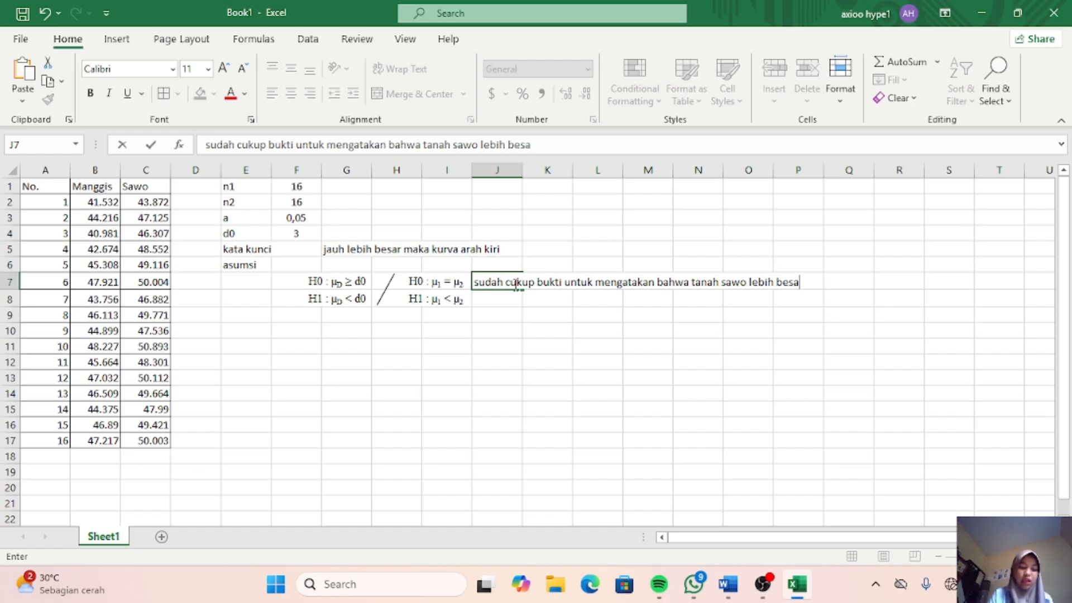
type("r 3 gram")
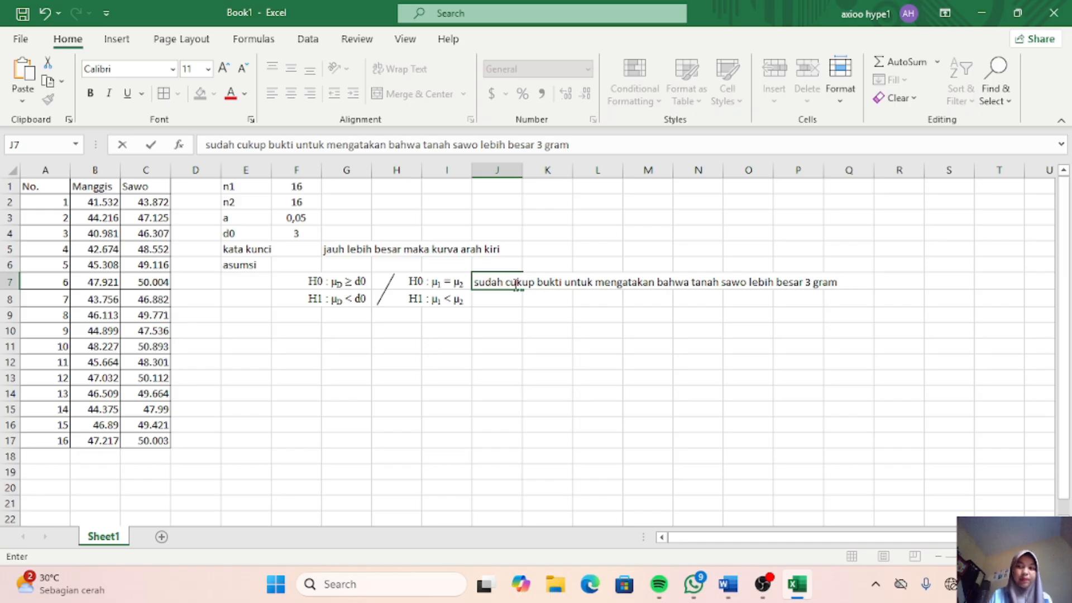
type(" dar")
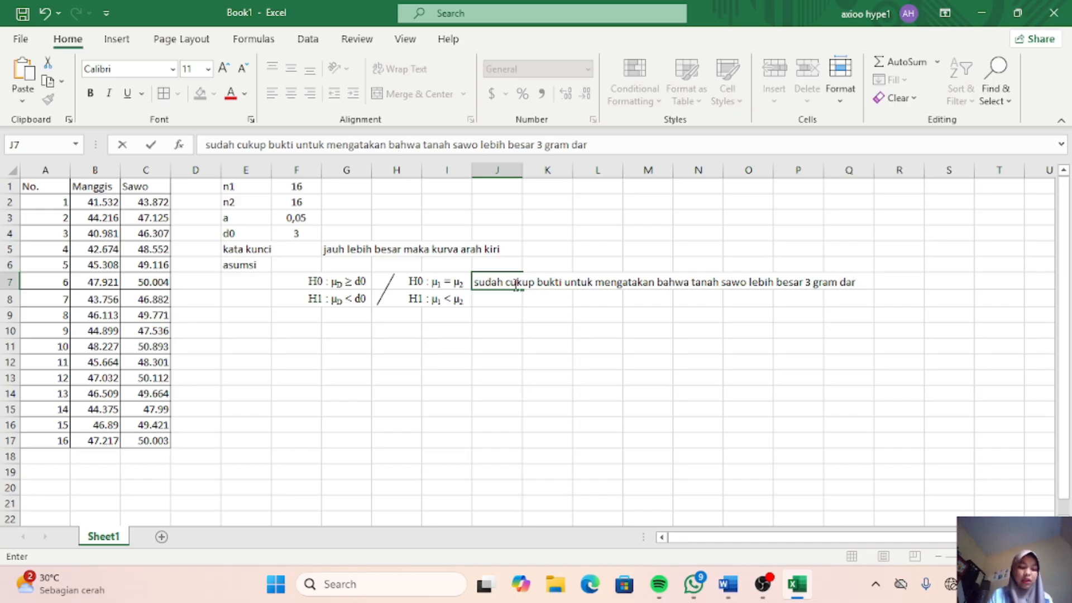
type("i tana")
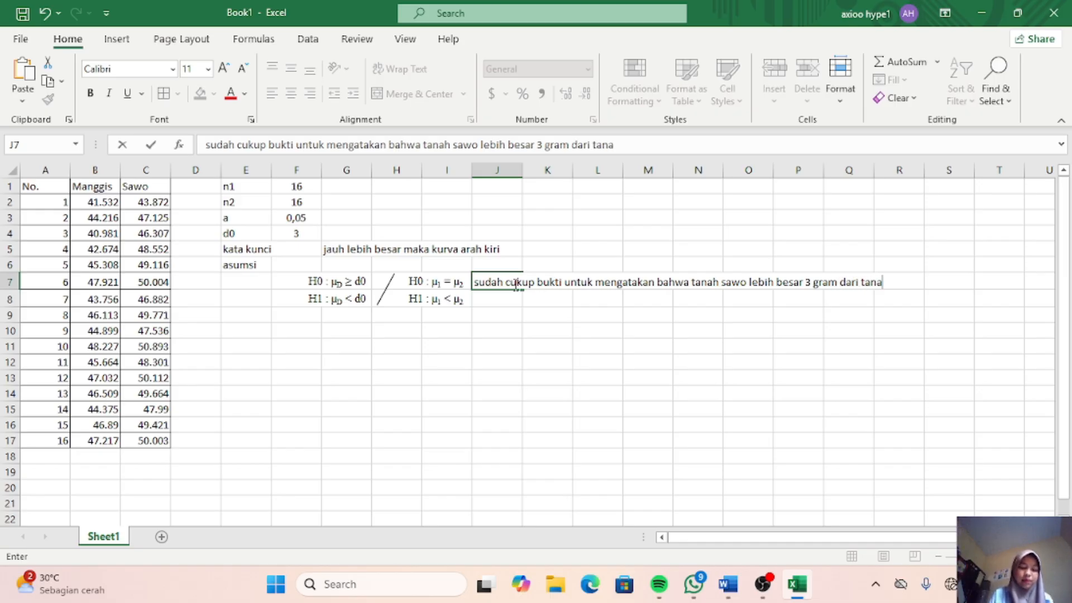
type("h manggid")
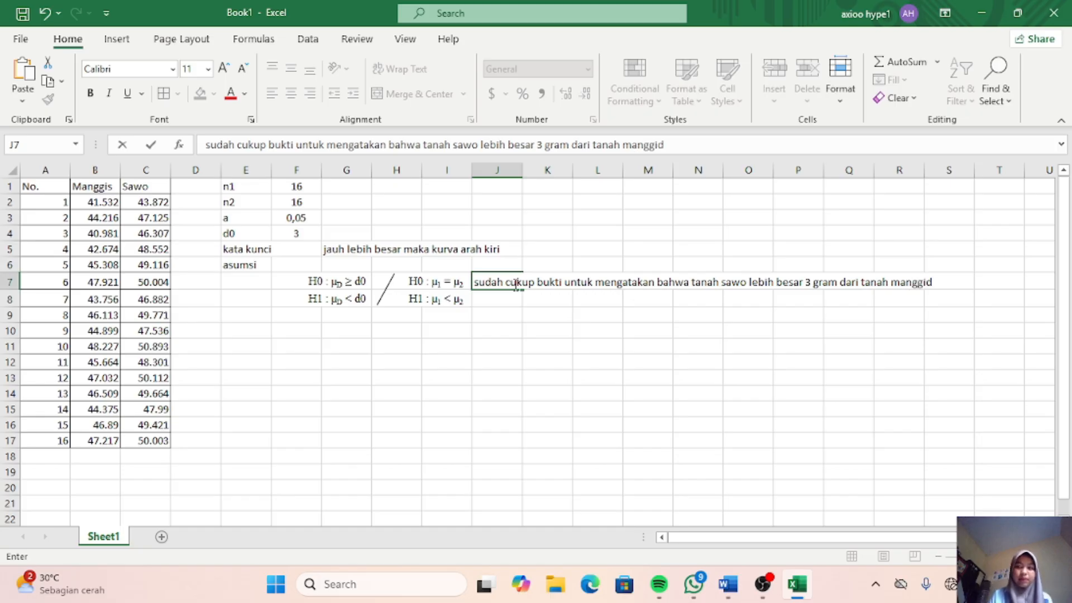
key("BackSpace")
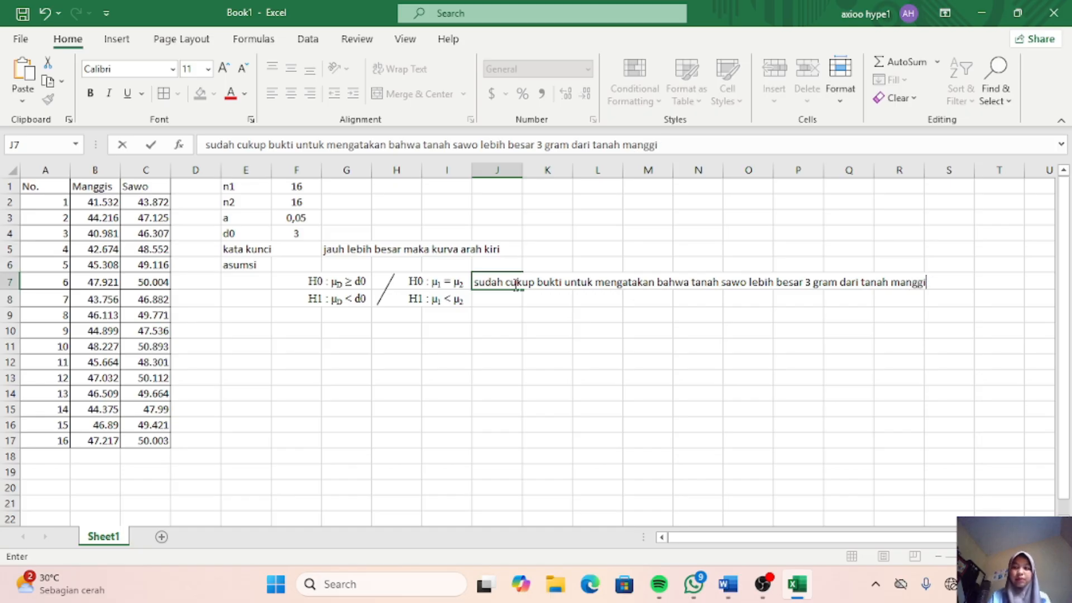
type("s")
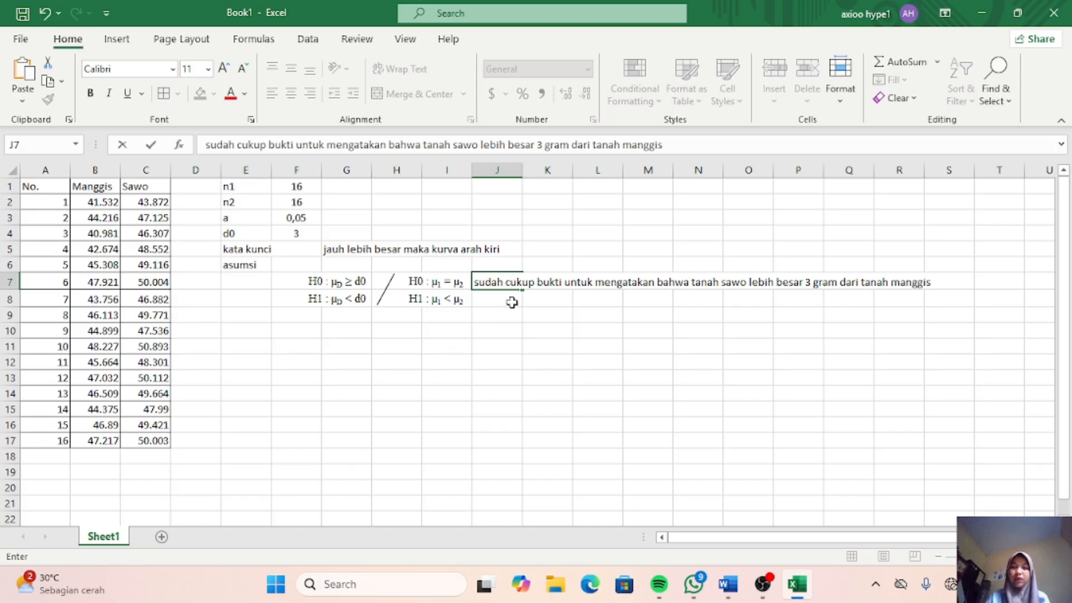
Step: Enter the H1 statement "belum cukup bukti untuk mengatakan bahwa tanah sawo lebih besar 3 gram dari tanah manggis" in J8
left_click(511, 300)
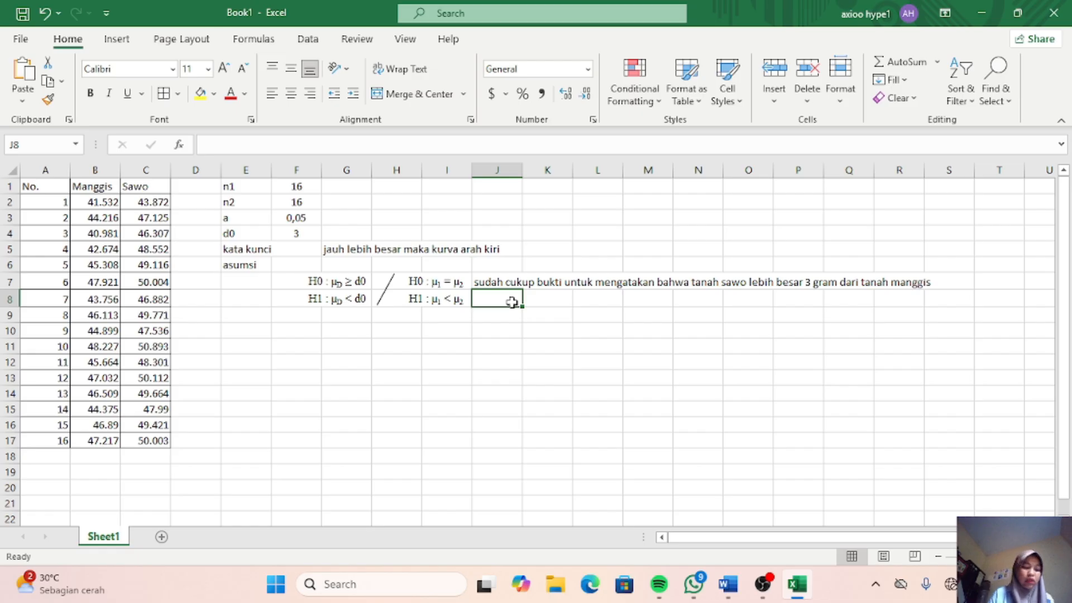
type("belum")
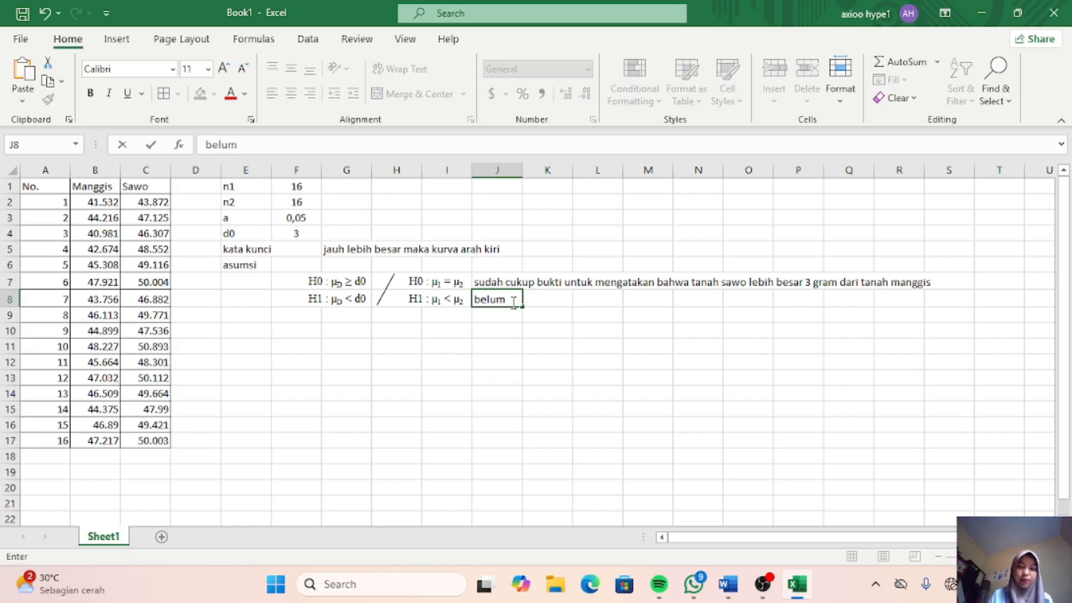
type(" cukup")
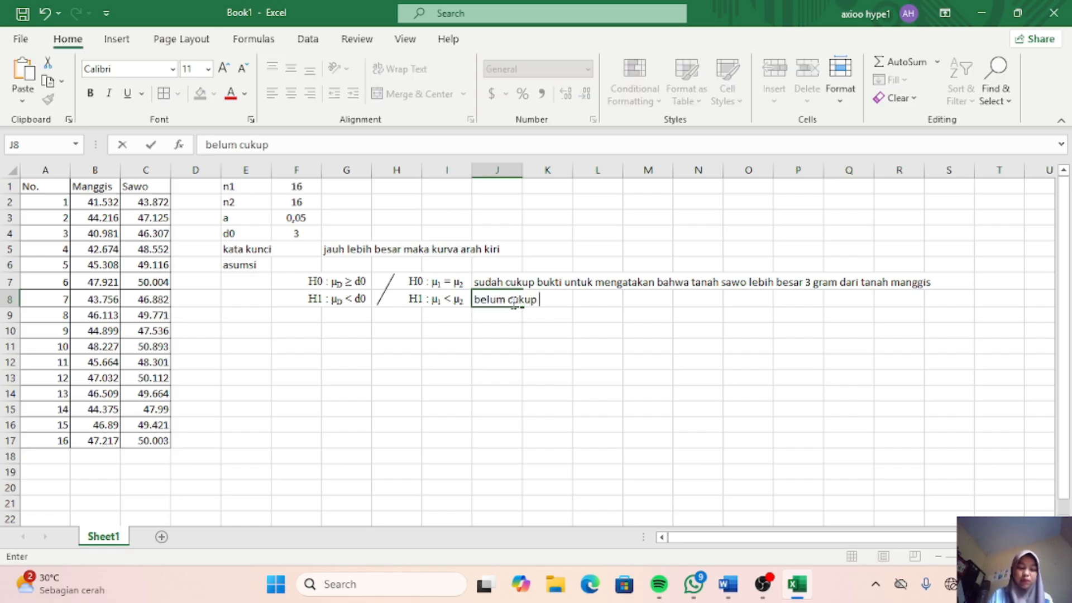
type(" bukti")
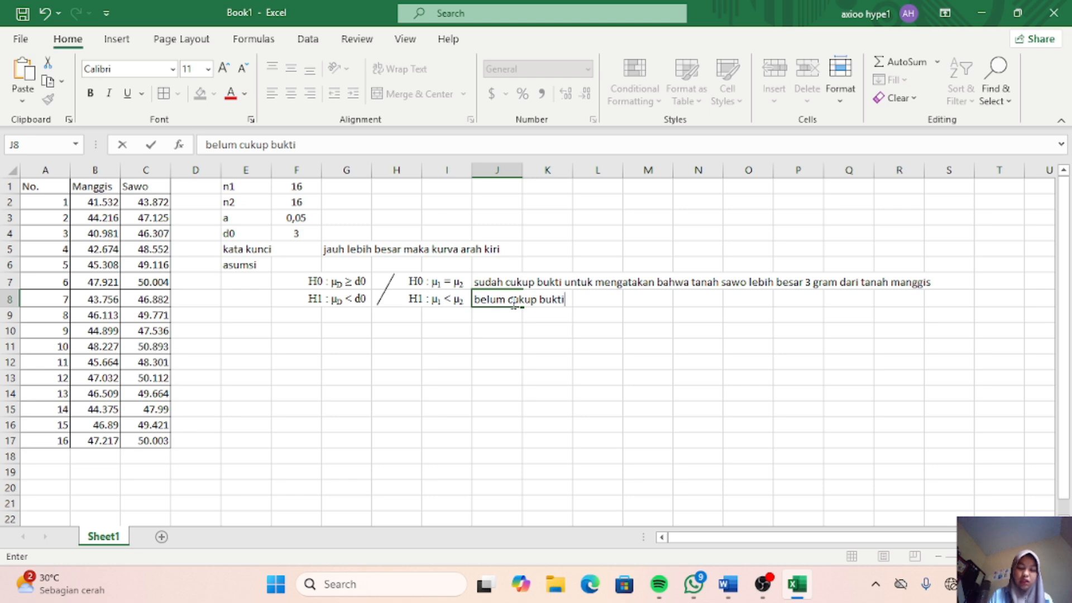
type(" untuk")
type("m")
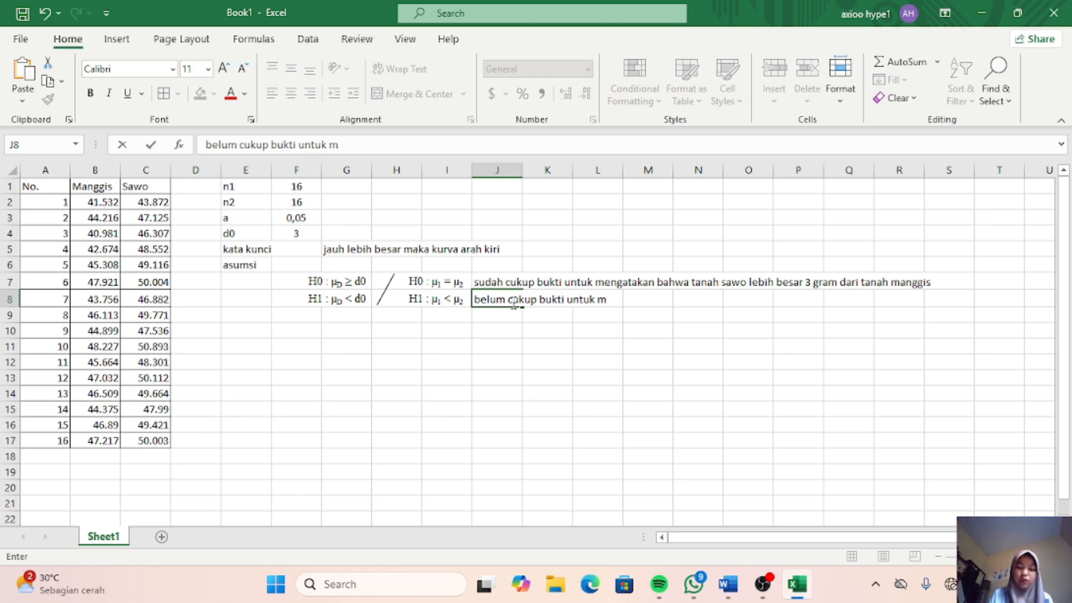
type("e")
type("ngata")
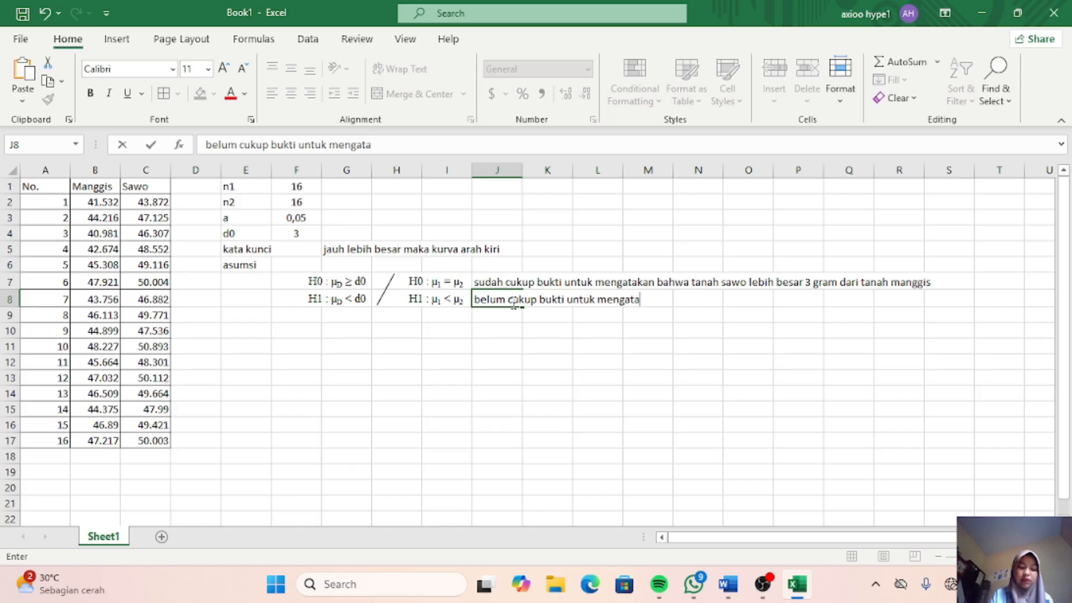
type("kan ")
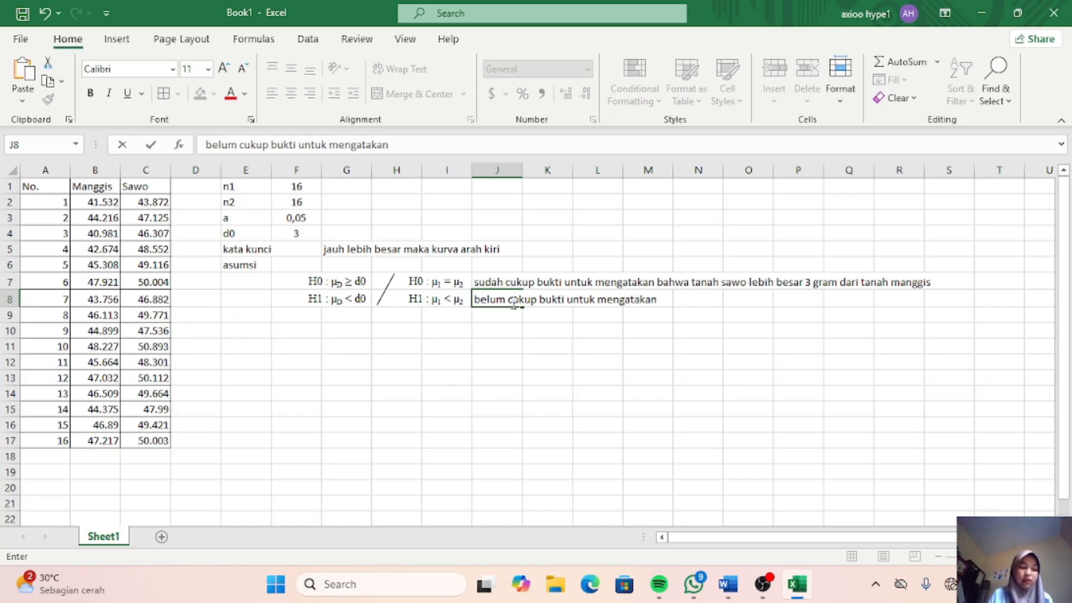
type("bahwa")
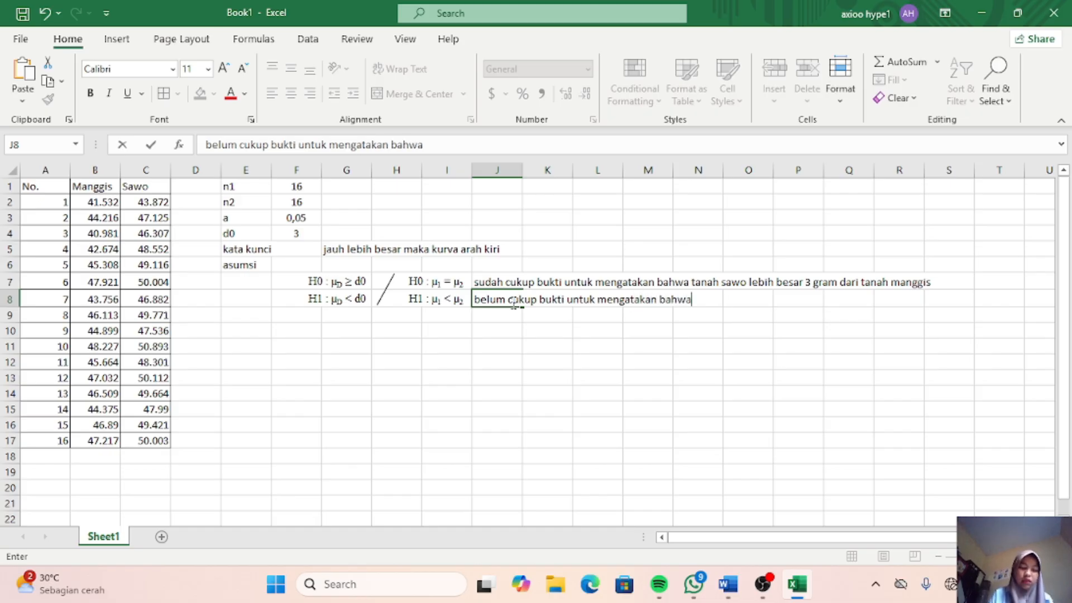
type(" ta")
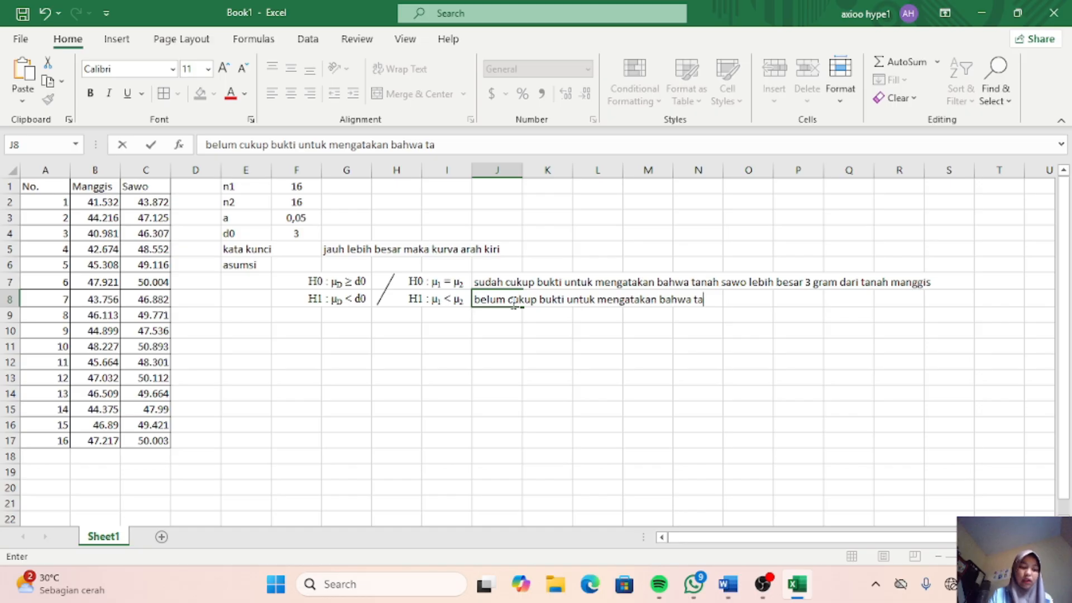
type("nah")
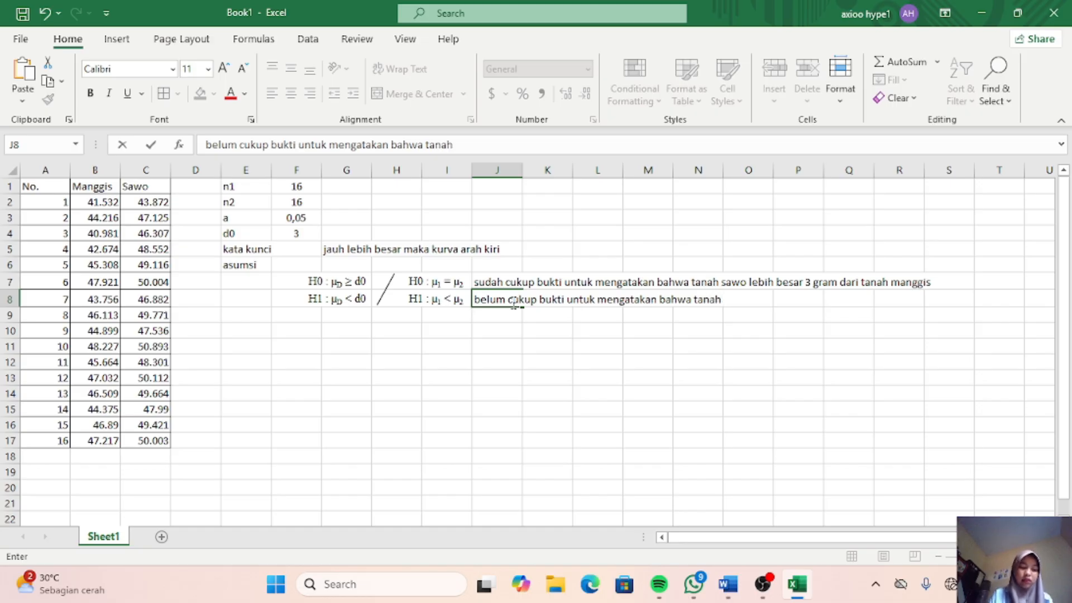
type(" sawo ")
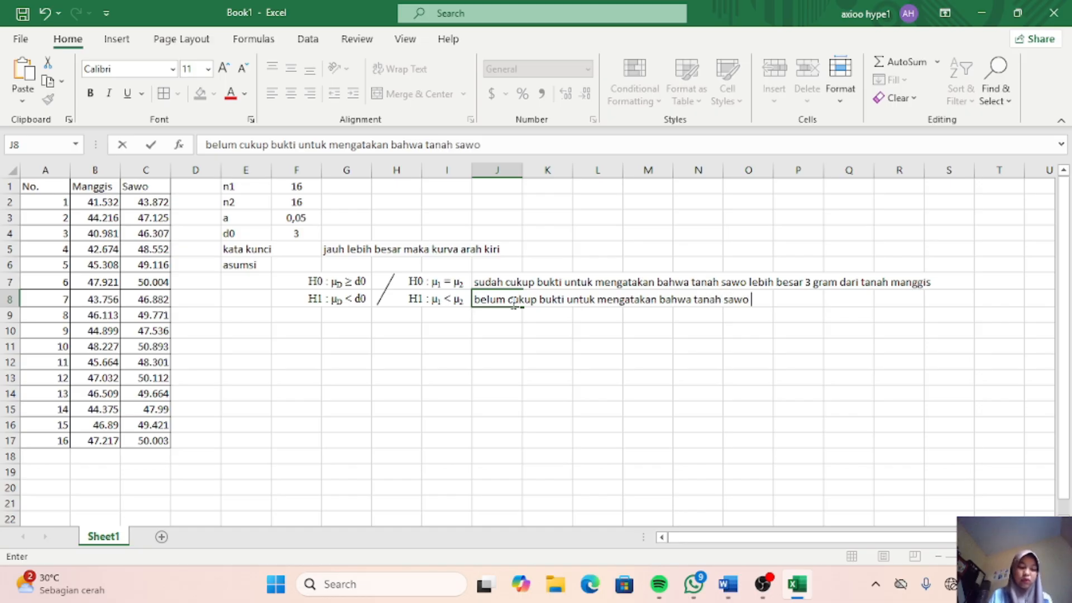
type("le")
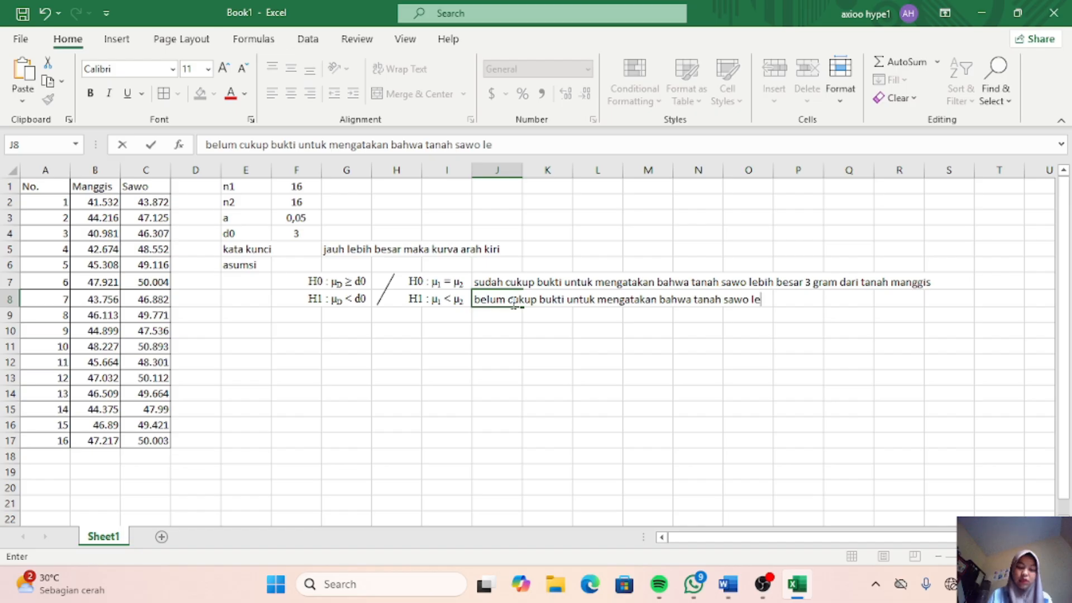
type("bih bes")
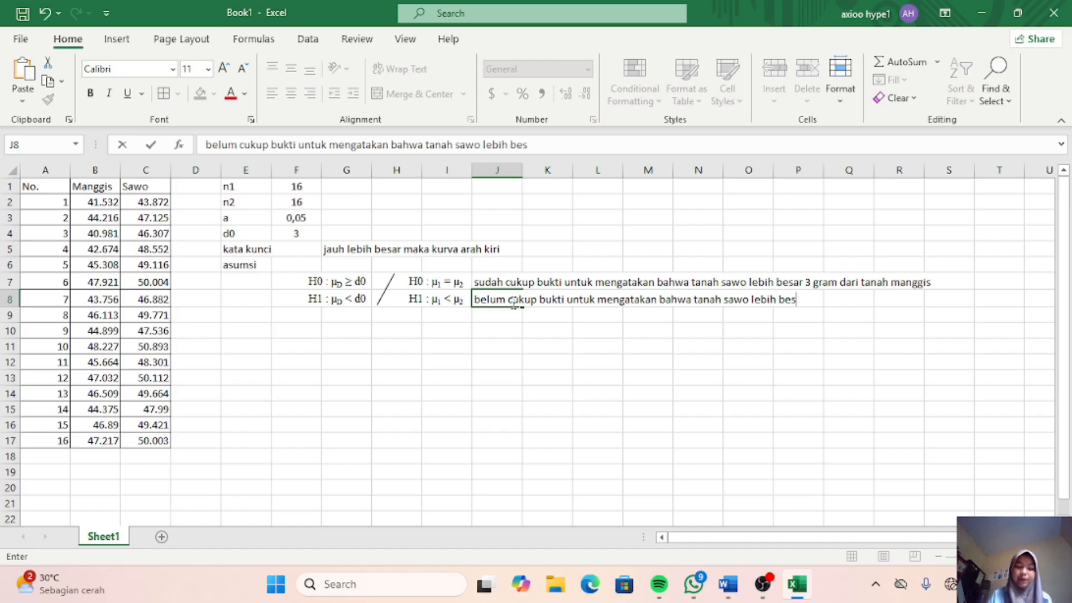
type("ar 3")
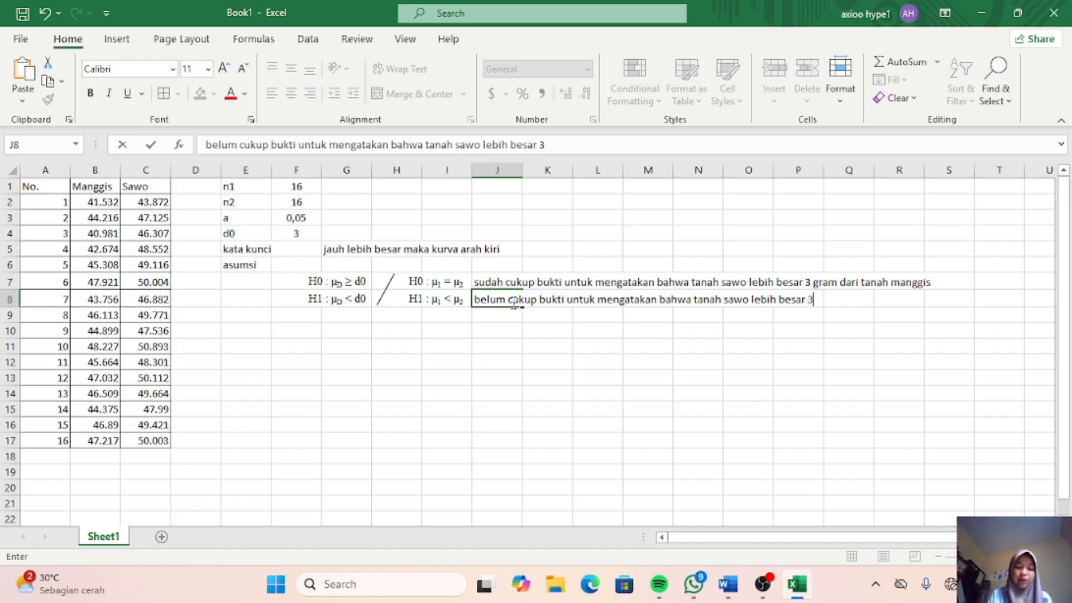
type(" gram")
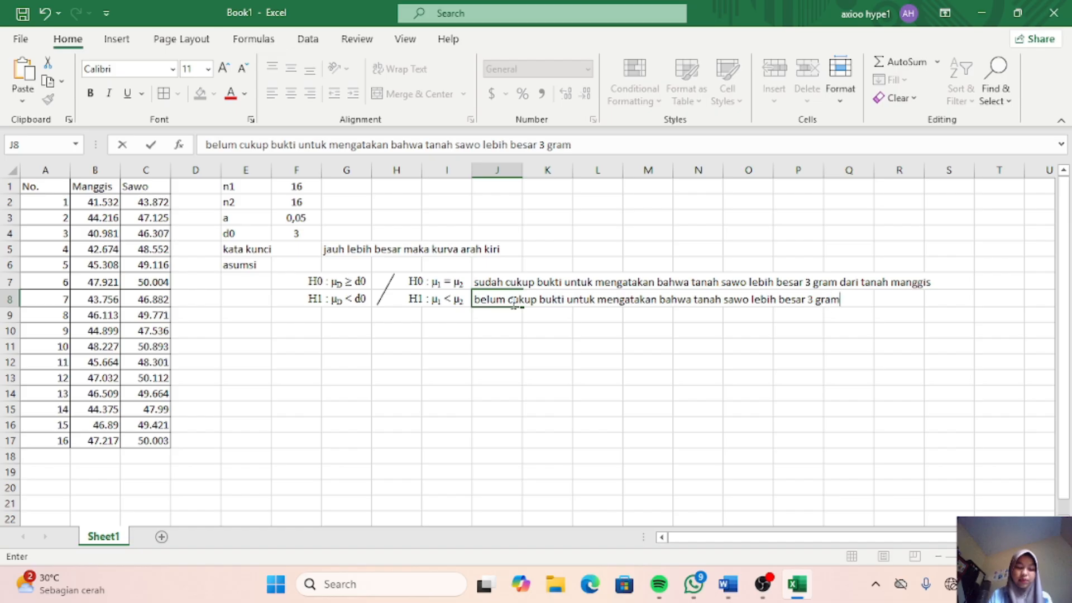
type(" dar")
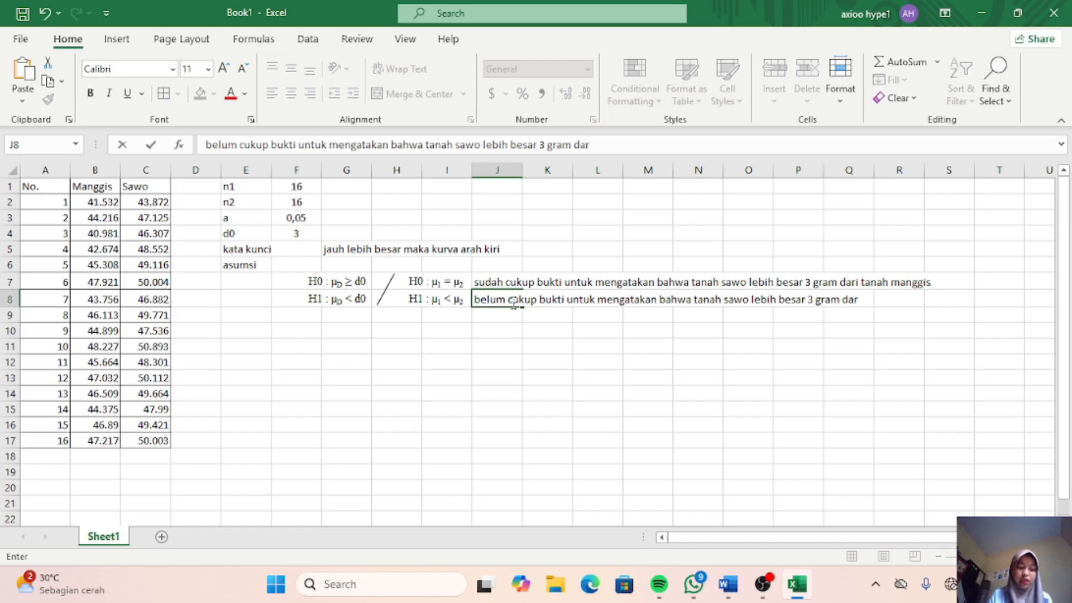
type("i tan")
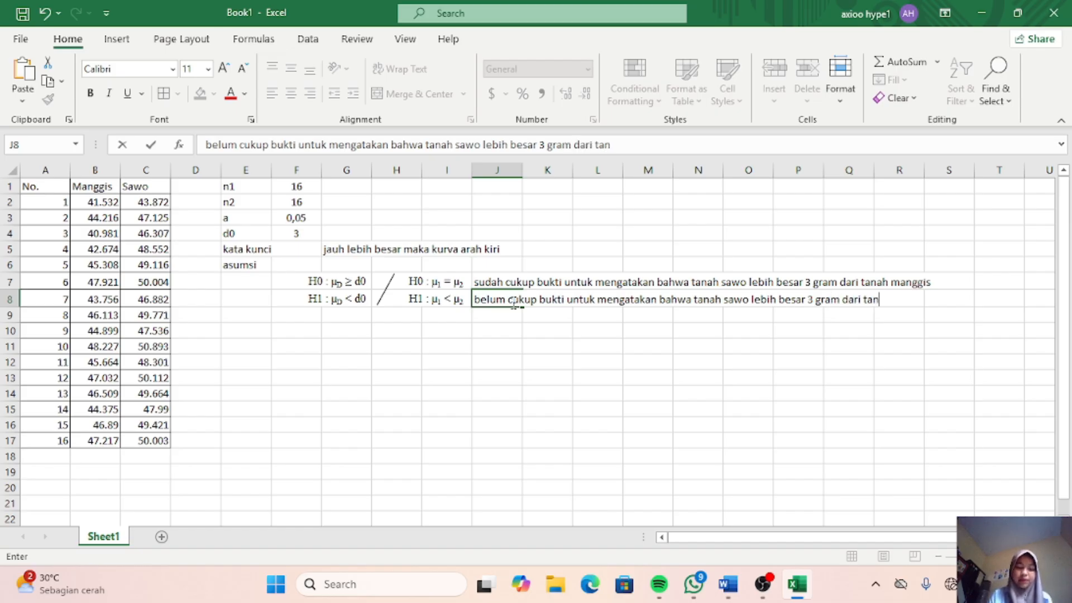
type("ah")
type(" mangg")
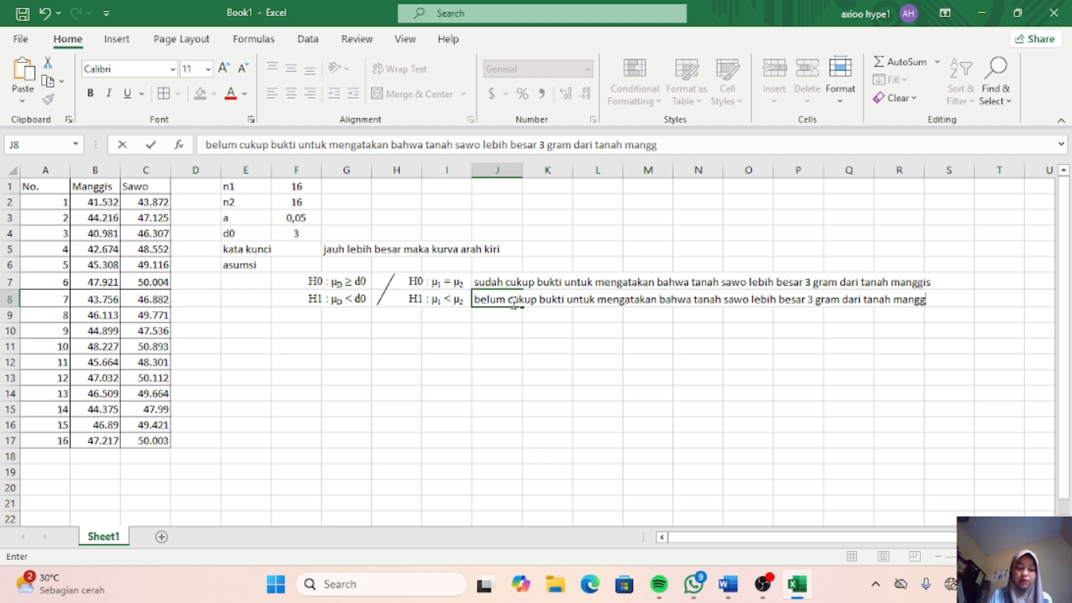
type("is")
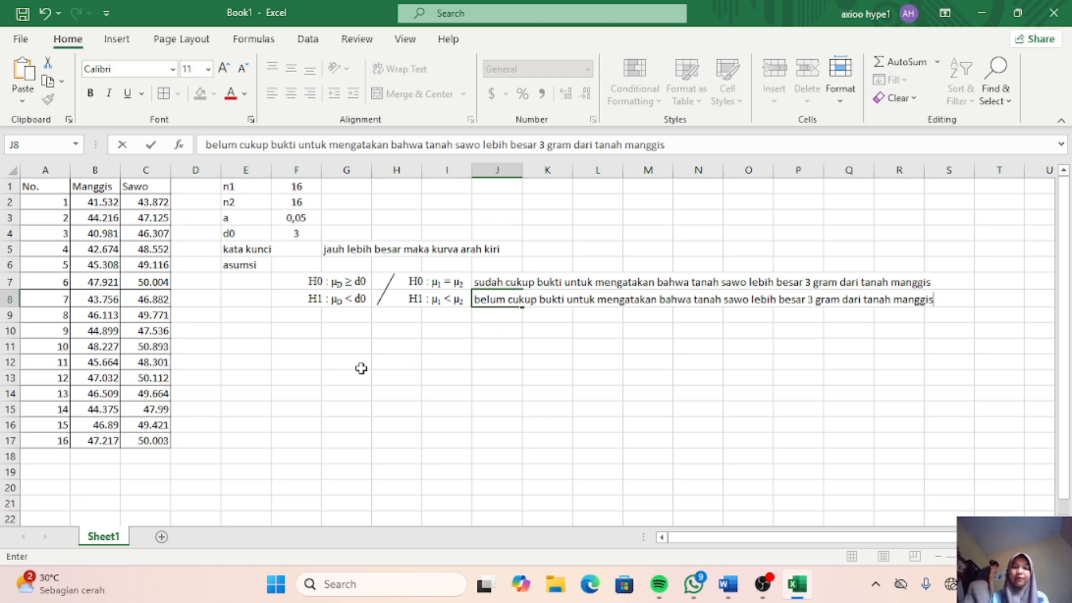
Step: Add the label "wilayah kritis" in E10, leaving a blank row below the hypotheses
left_click(232, 317)
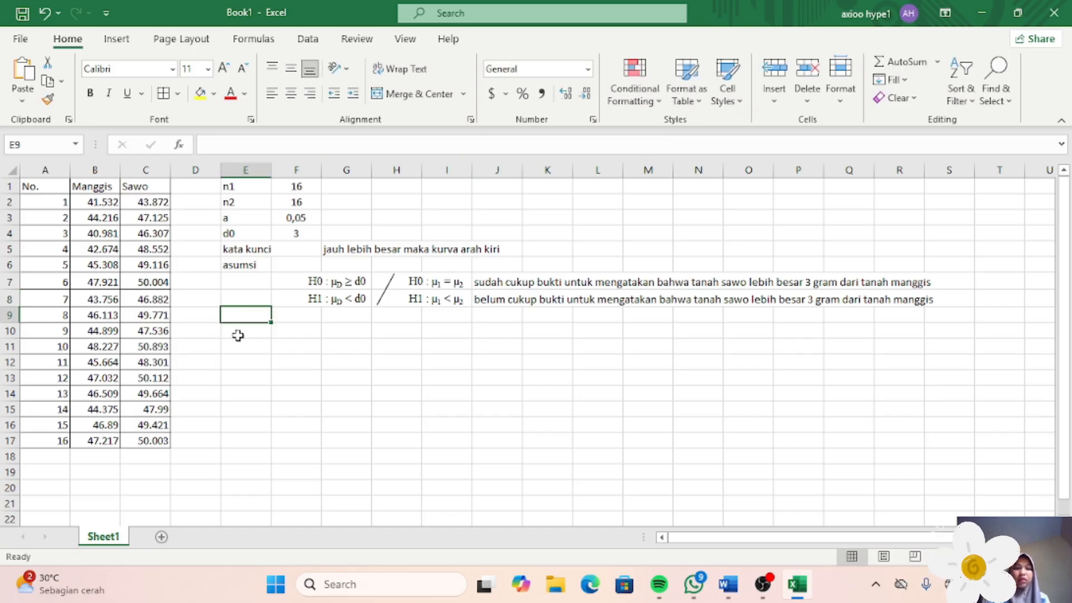
left_click(238, 335)
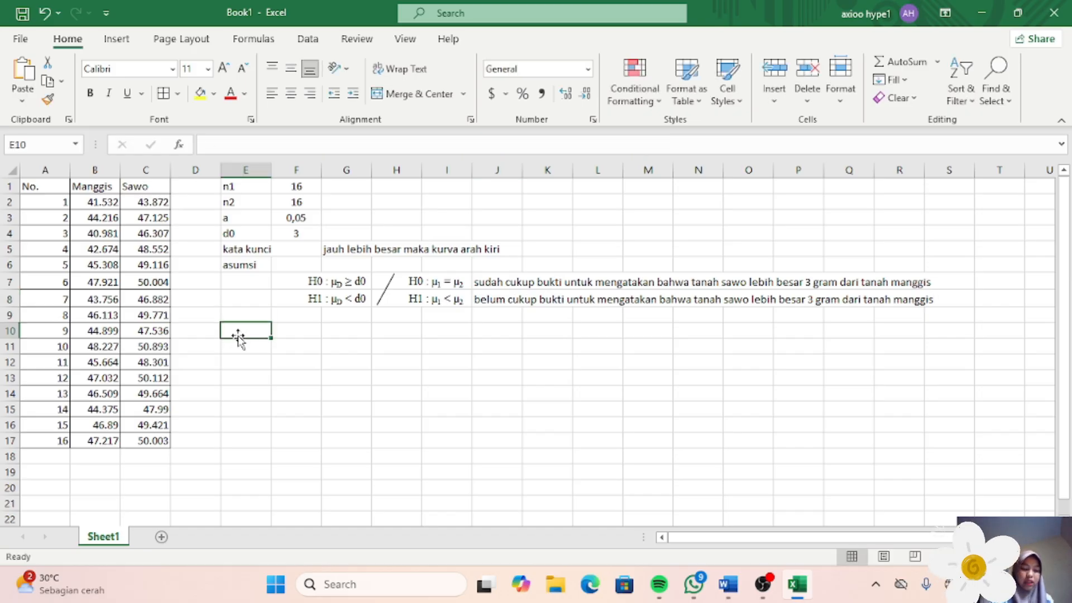
type("wilay")
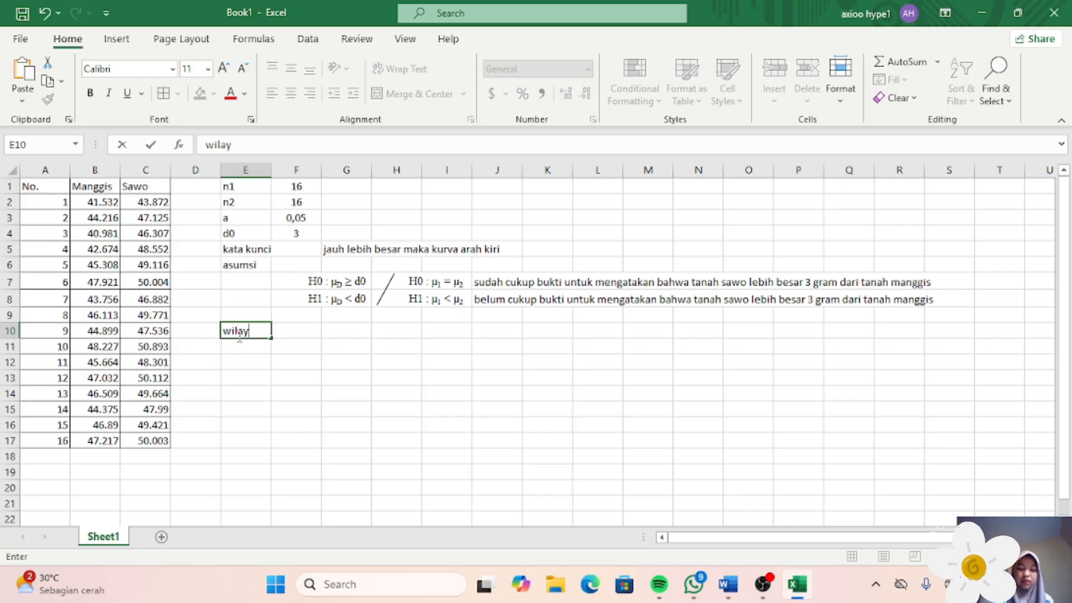
type("ah kr")
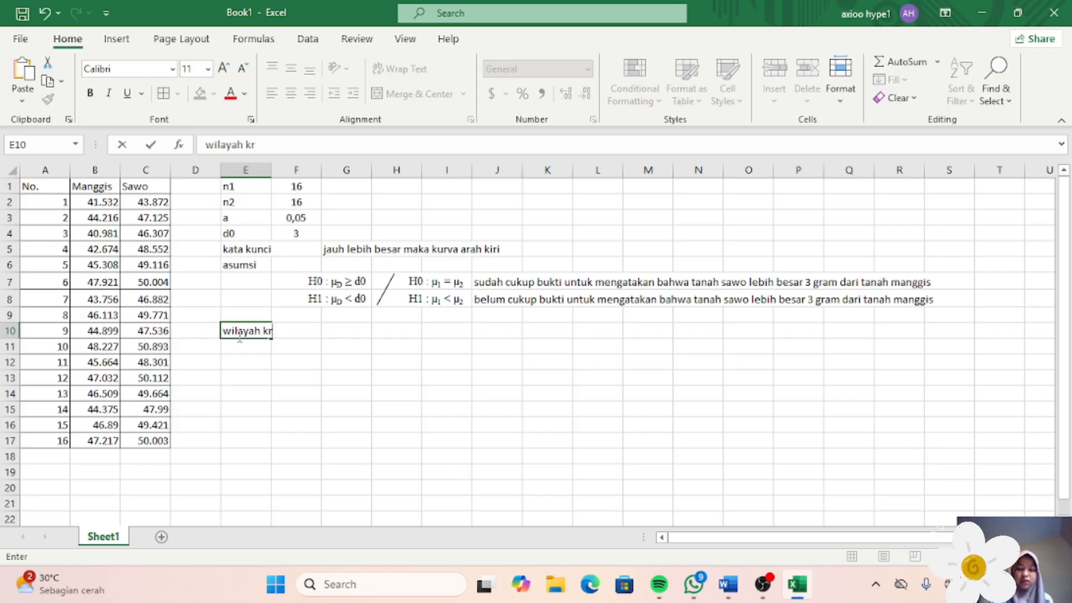
type("itis")
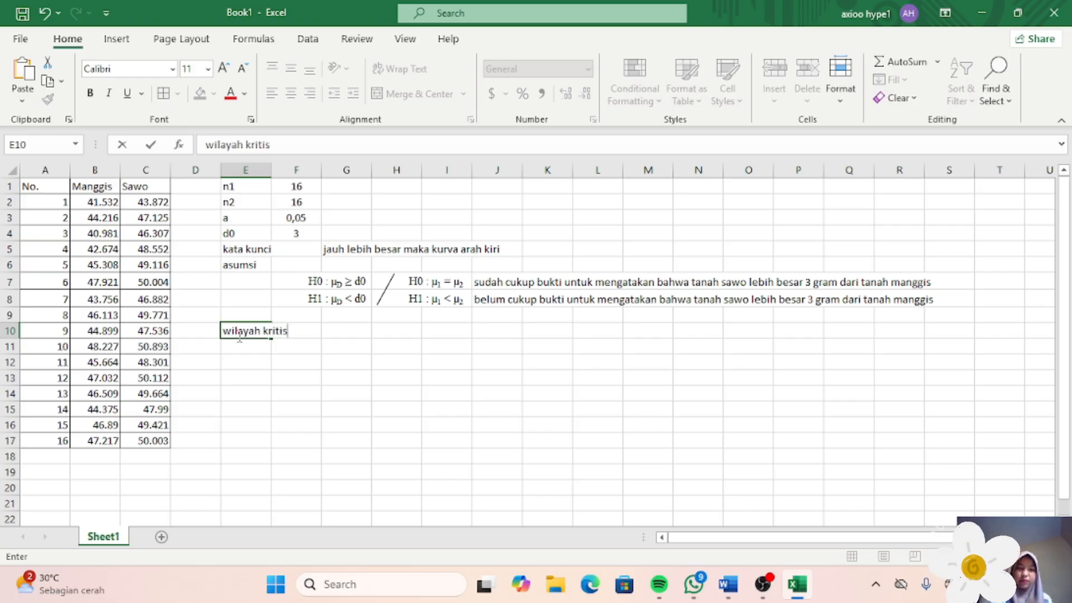
Step: Enter the critical region rule "H0 ditolak jika nilai f hitung >dari f tabel" in G10
left_click(333, 337)
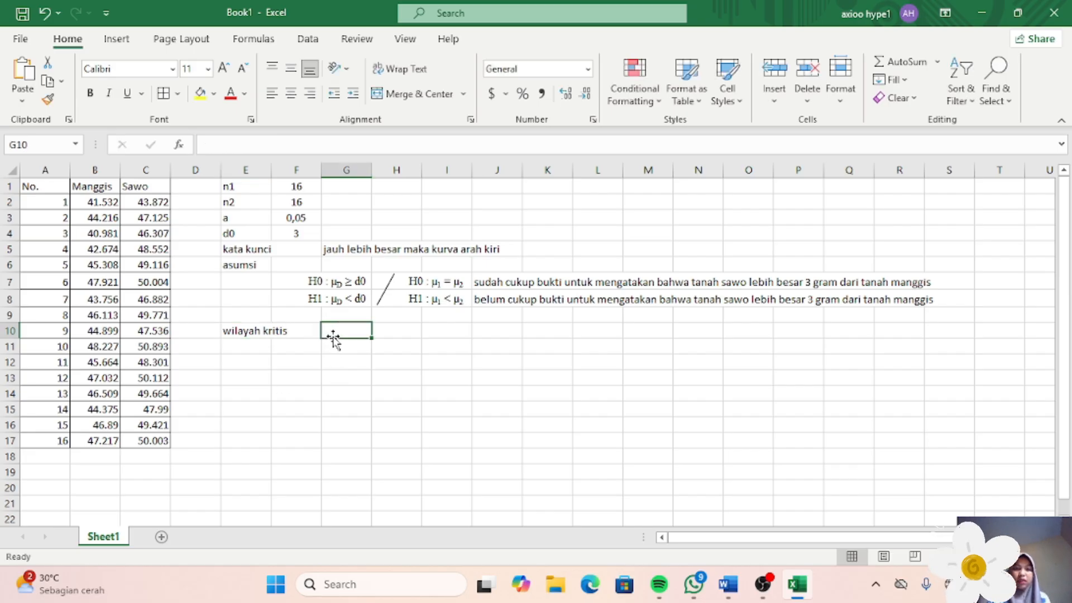
type("h")
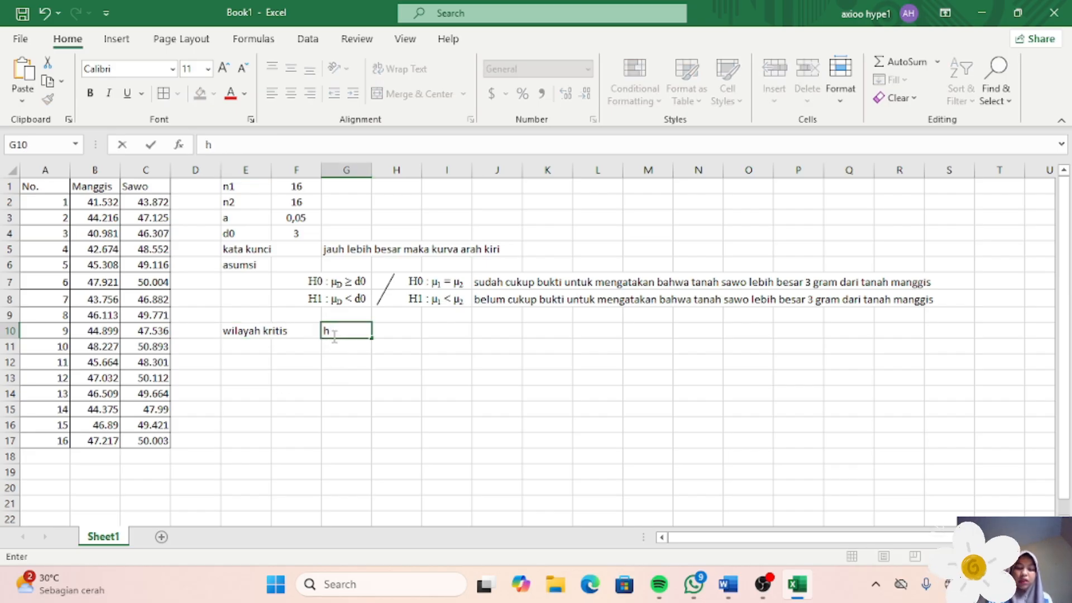
type("0")
key("BackSpace")
key("BackSpace")
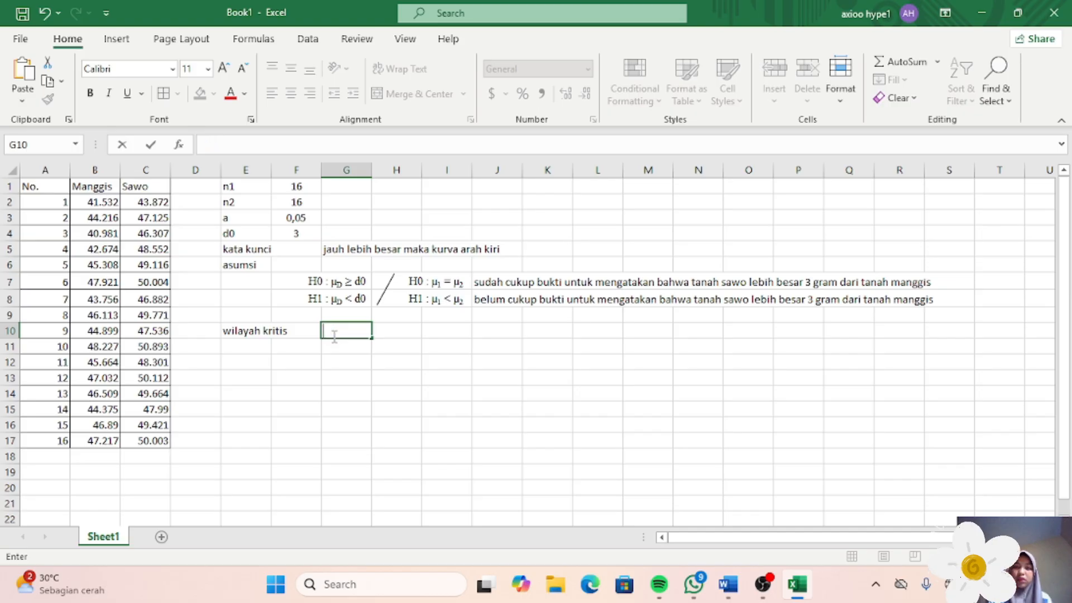
type("H0")
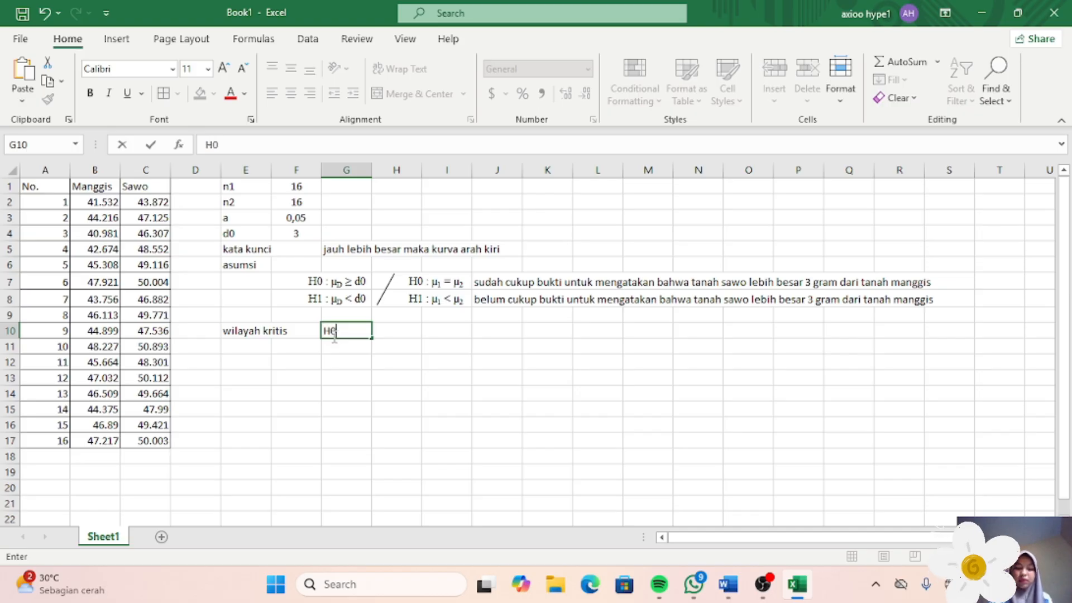
type(" di")
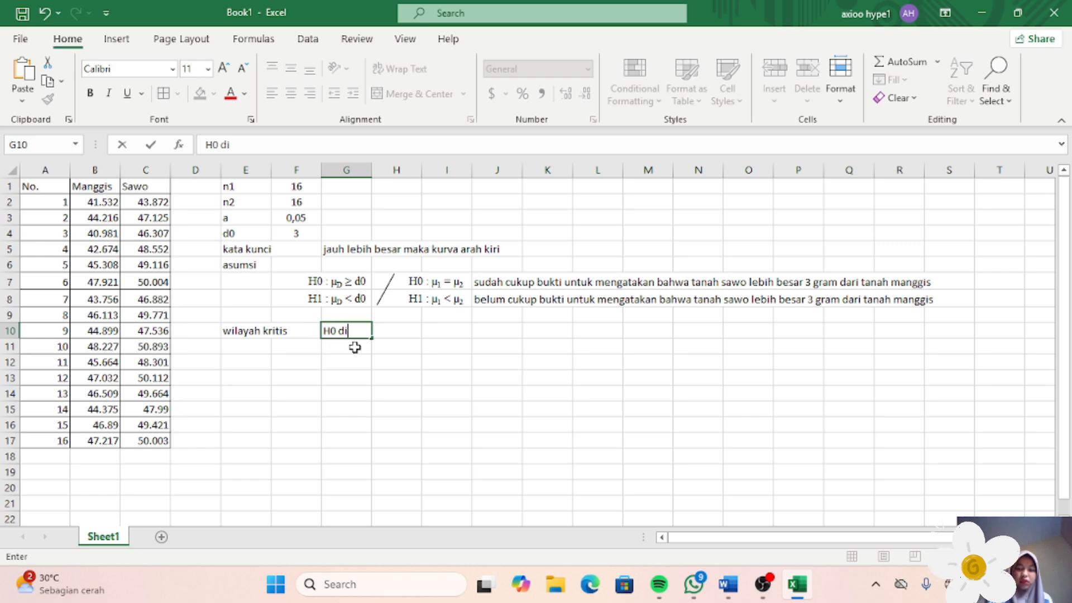
type("tola")
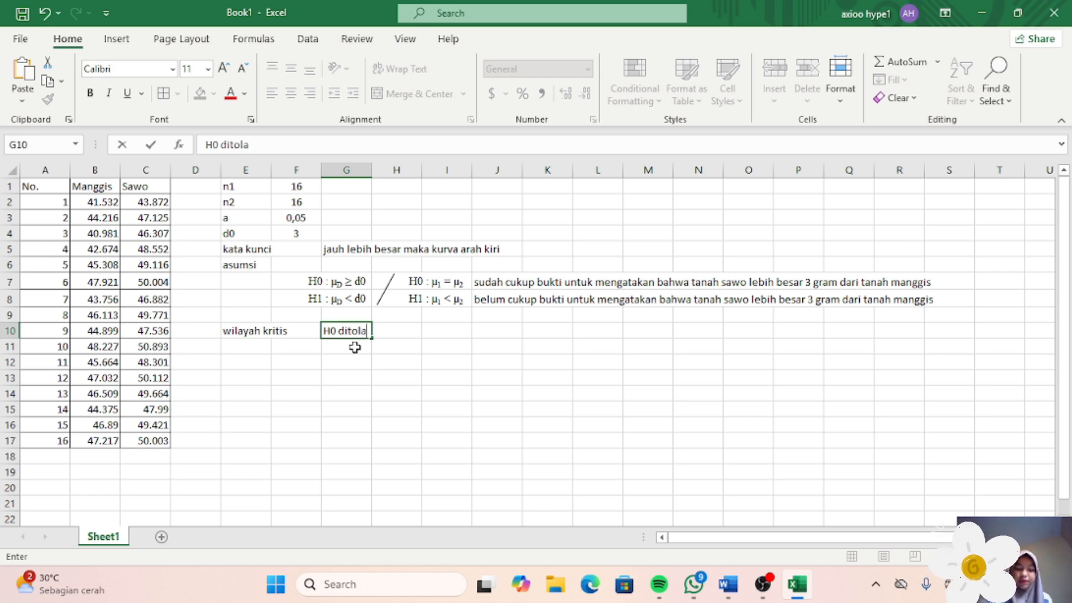
type("k")
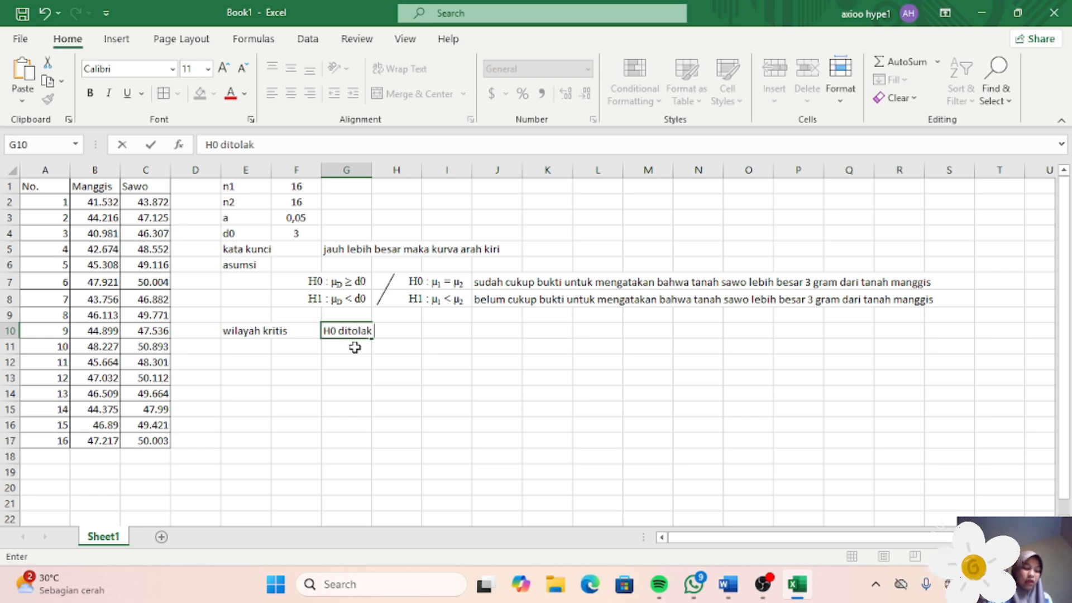
type(" jika")
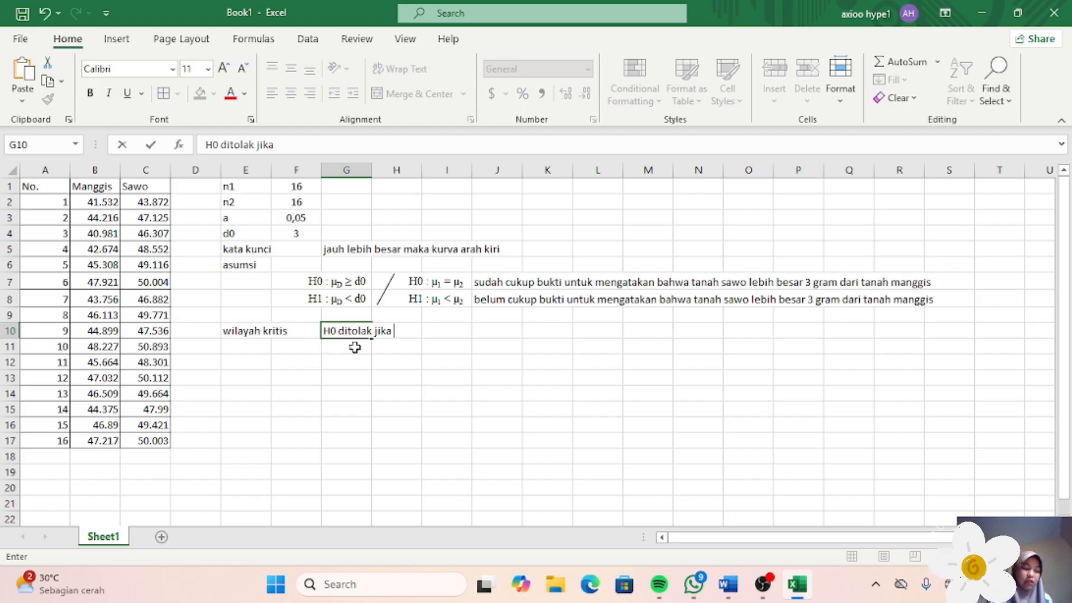
type(" nila")
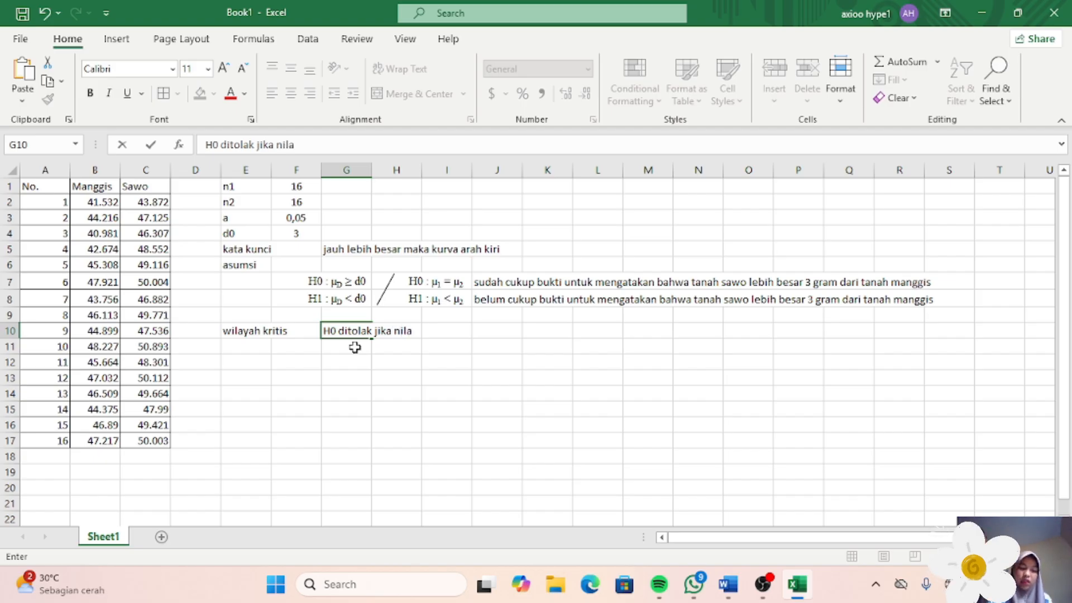
type("i f hitun")
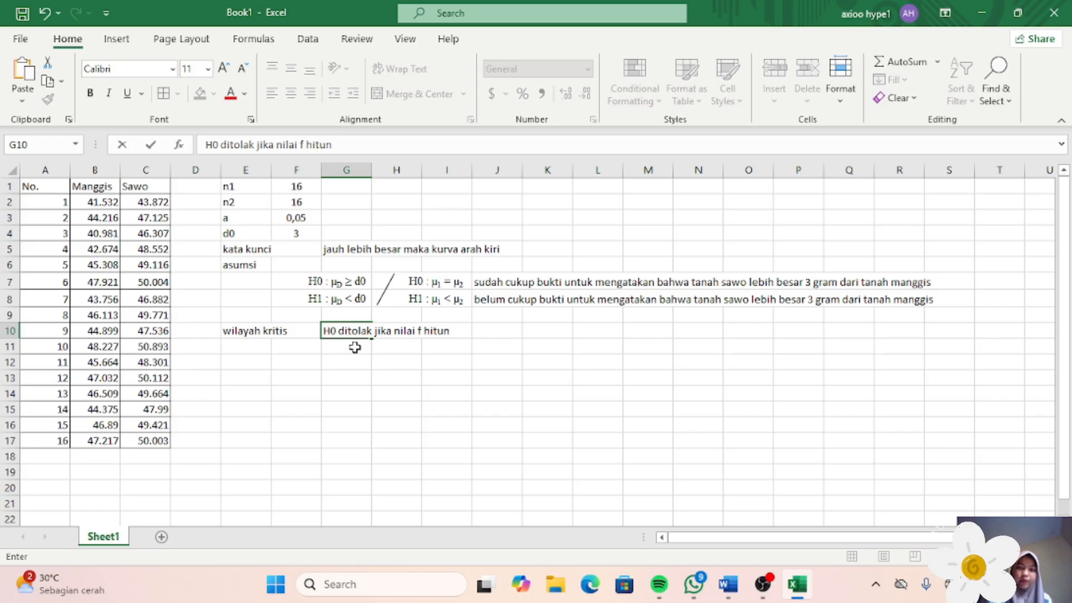
type("g")
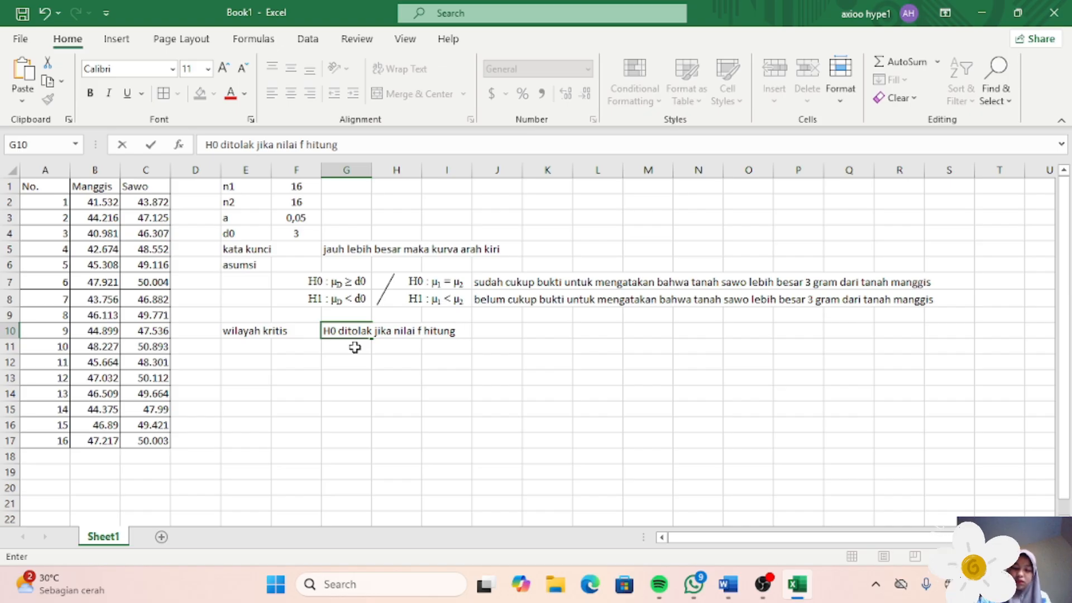
type(" >")
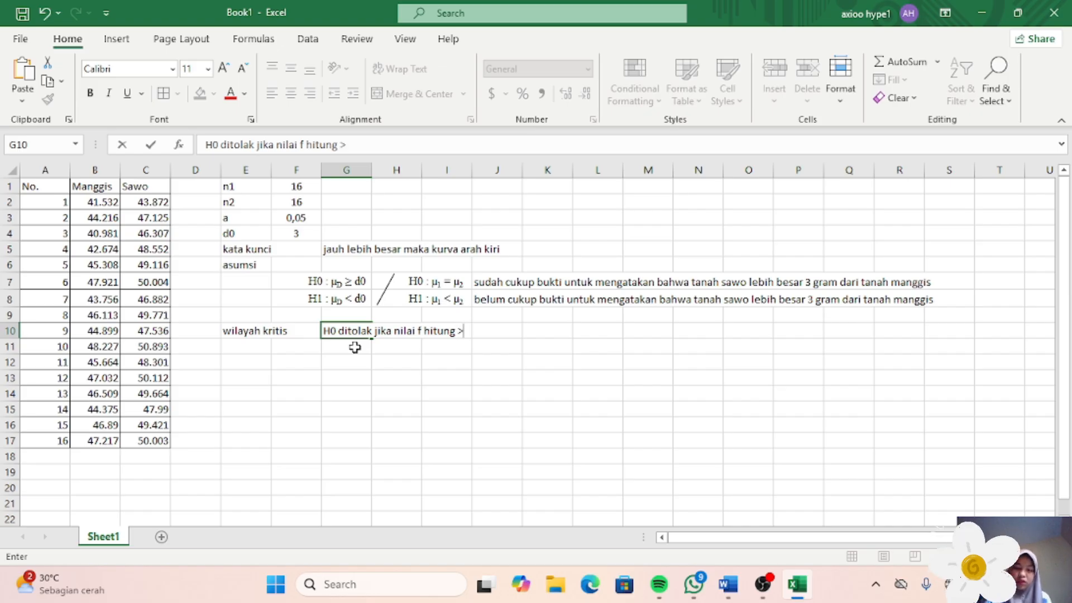
type("dar")
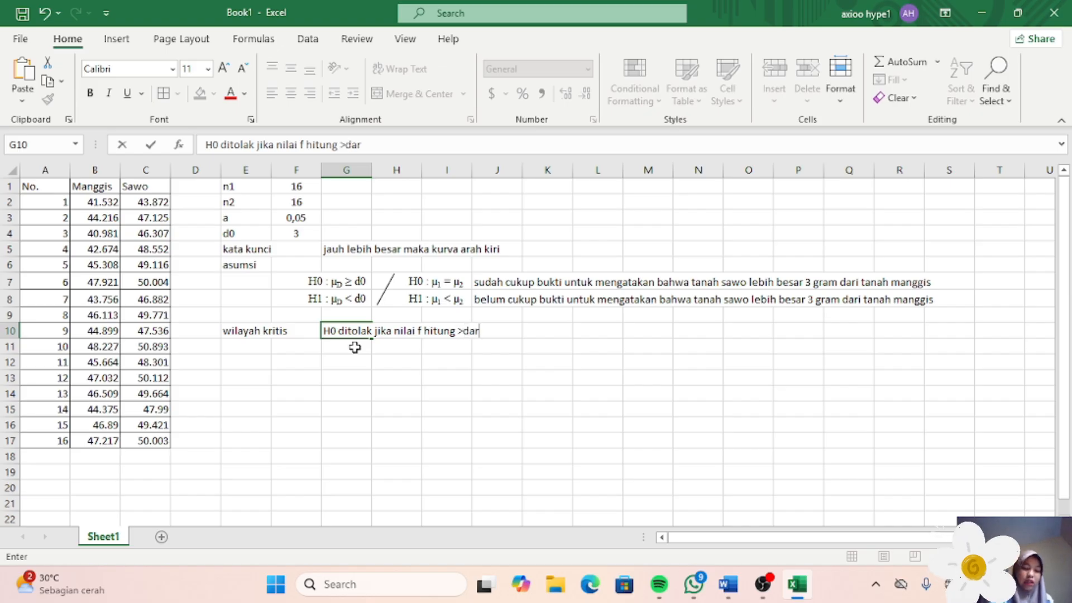
type("i f")
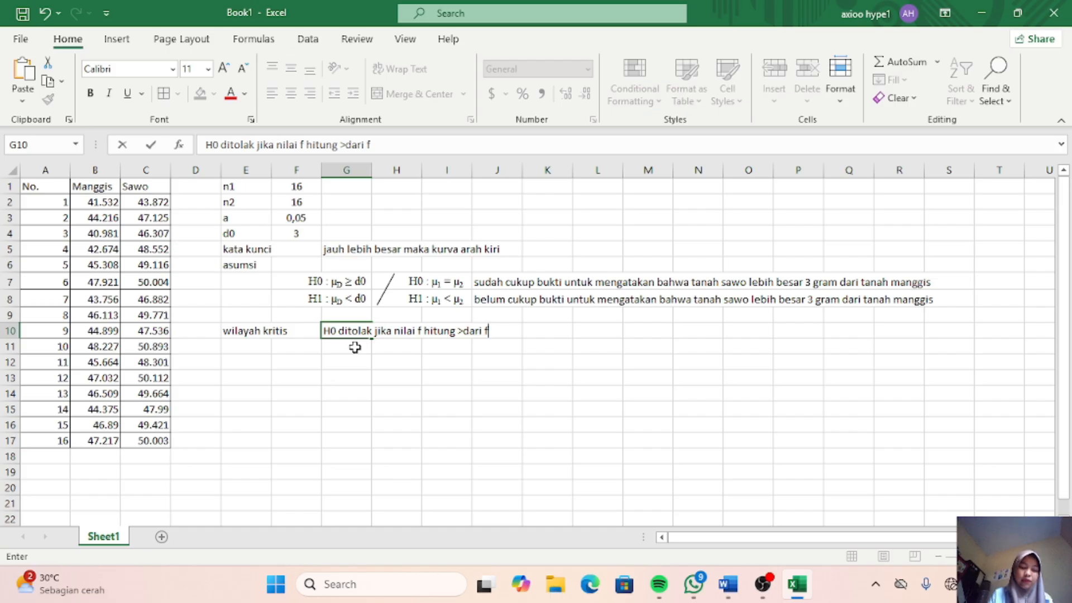
type(" tab")
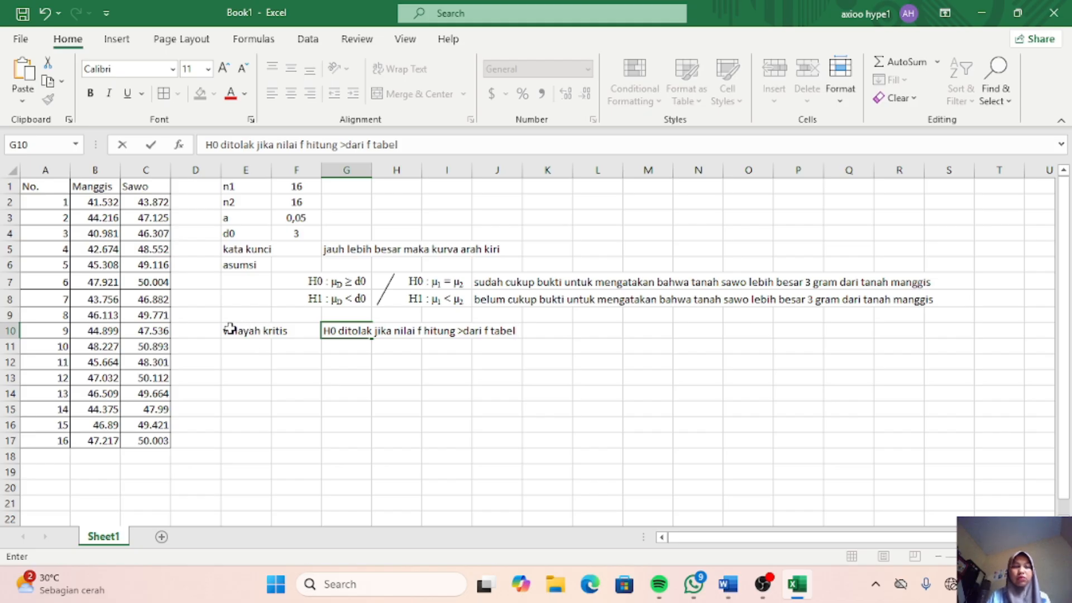
Step: Move the "wilayah kritis" label and its rule up one row, from E10:J10 to row 9
left_click_drag(229, 328, 498, 332)
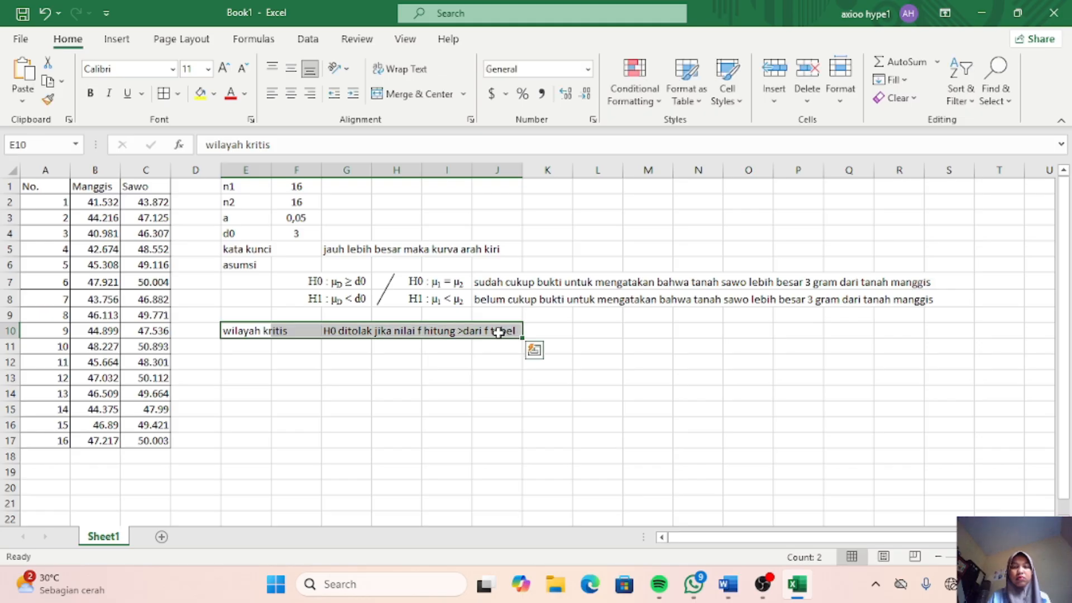
left_click(350, 334)
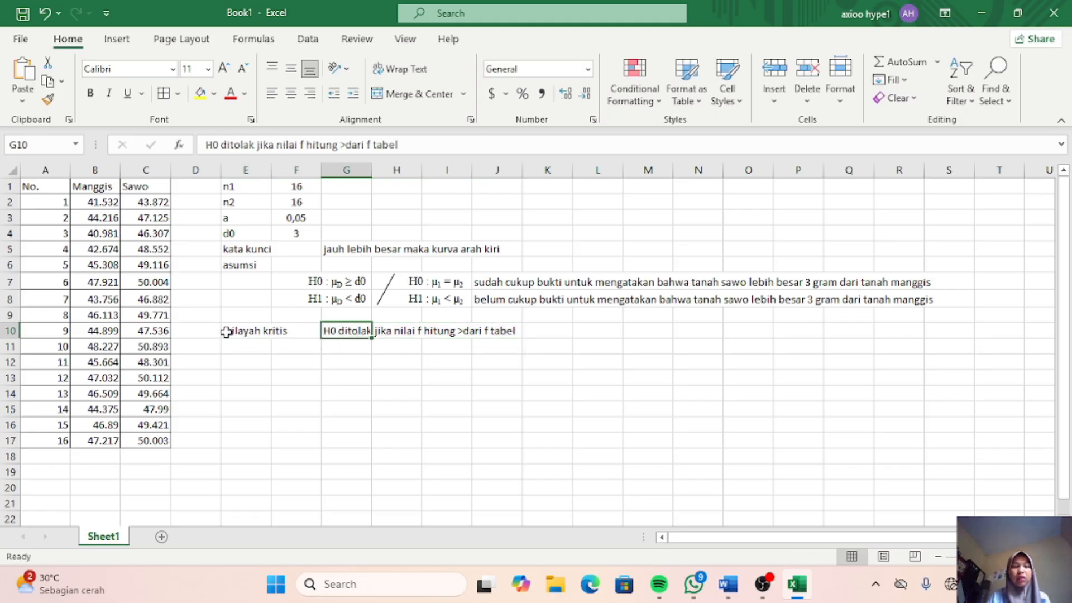
left_click_drag(225, 332, 479, 330)
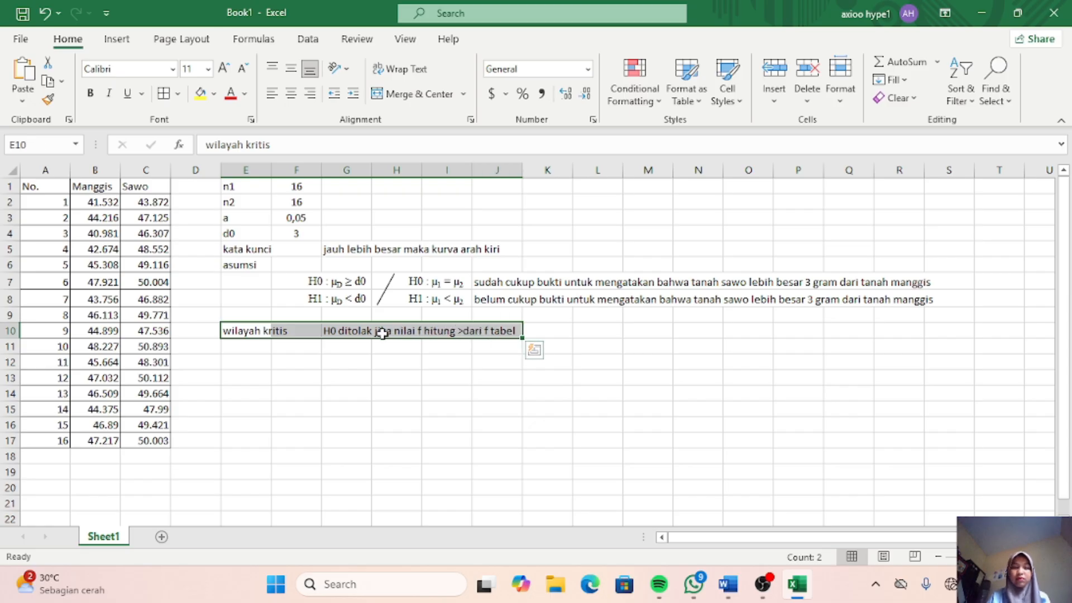
left_click(321, 325)
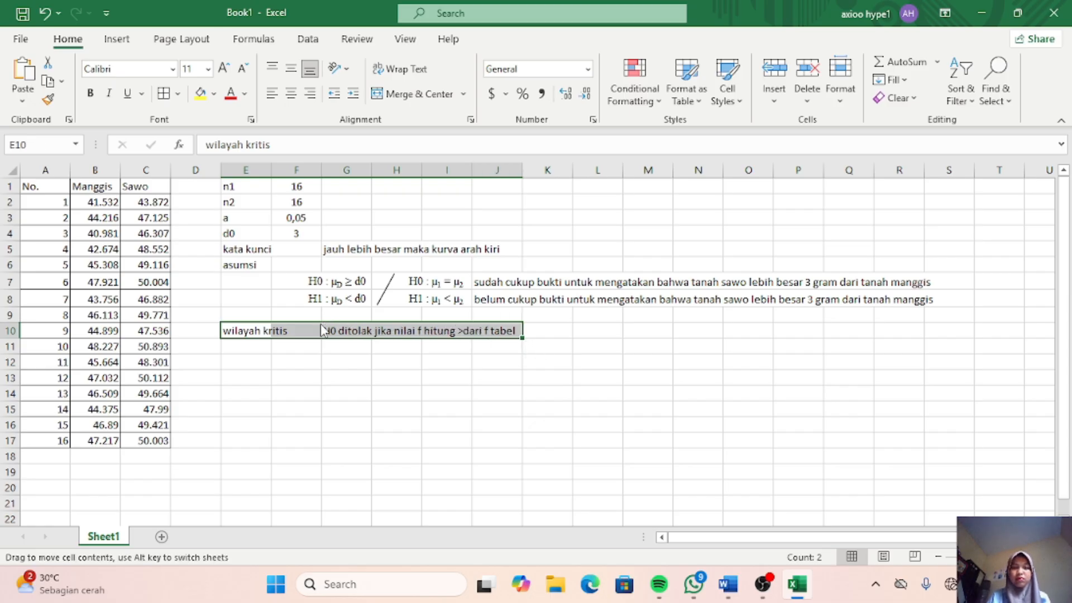
left_click_drag(321, 329, 320, 313)
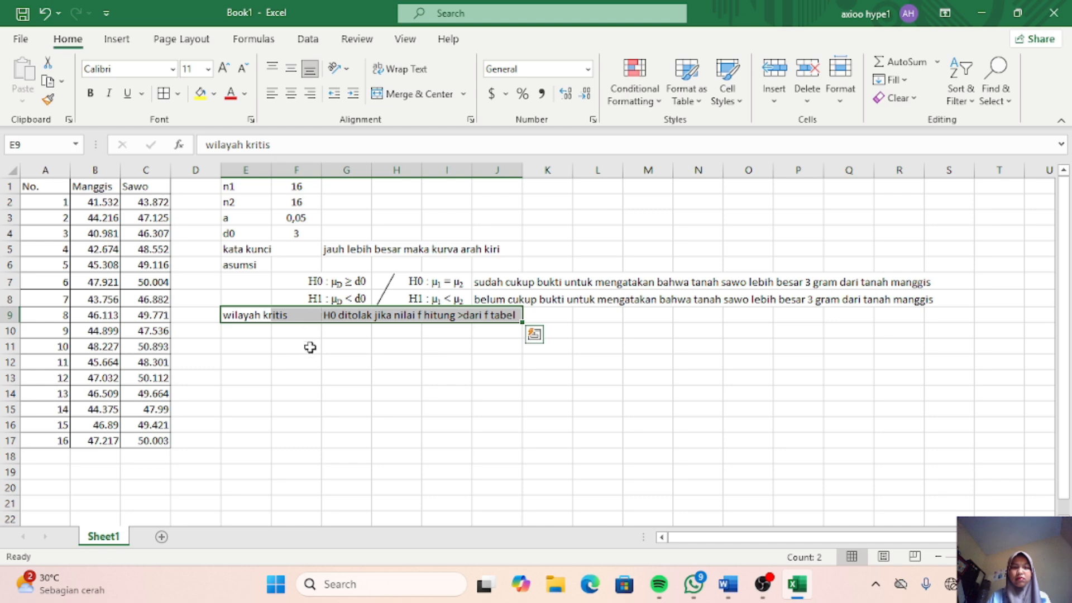
Step: Add the label "karakteristik varians" in E10, directly below "wilayah kritis"
left_click(259, 345)
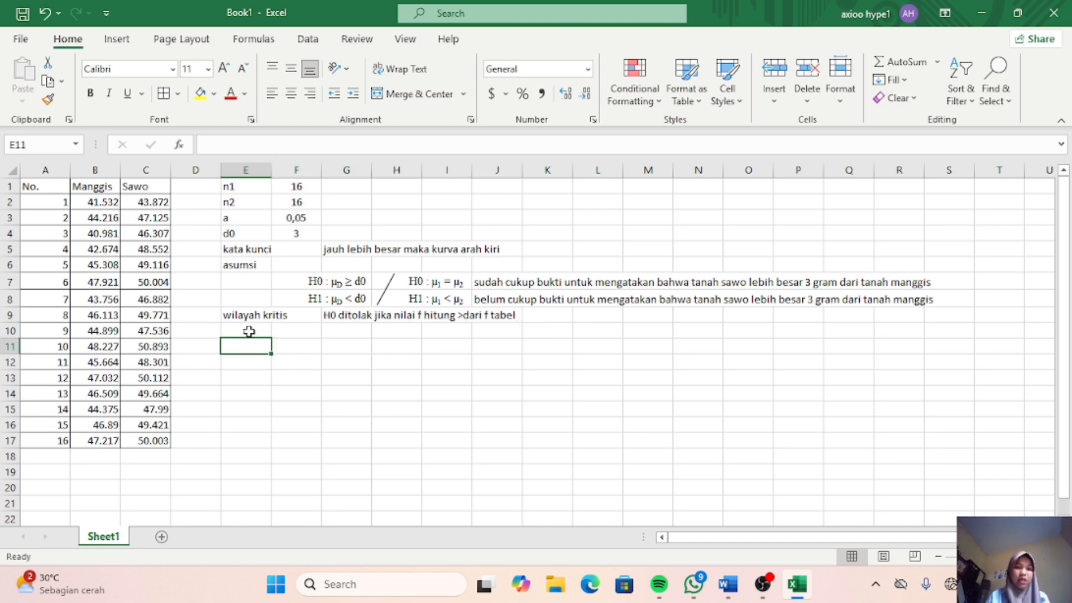
left_click(249, 331)
type("kara")
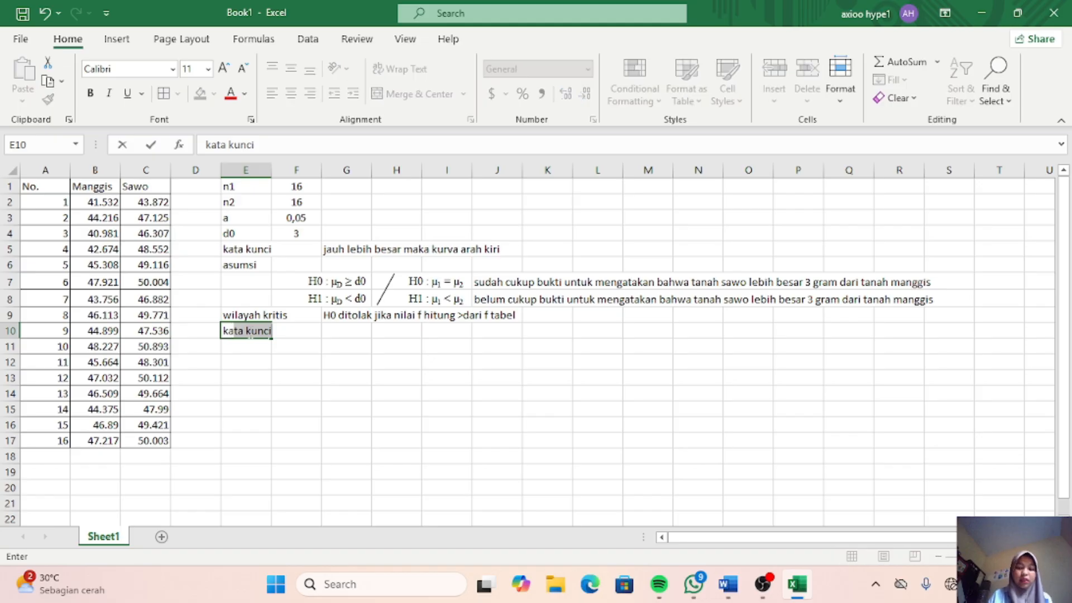
type("ket")
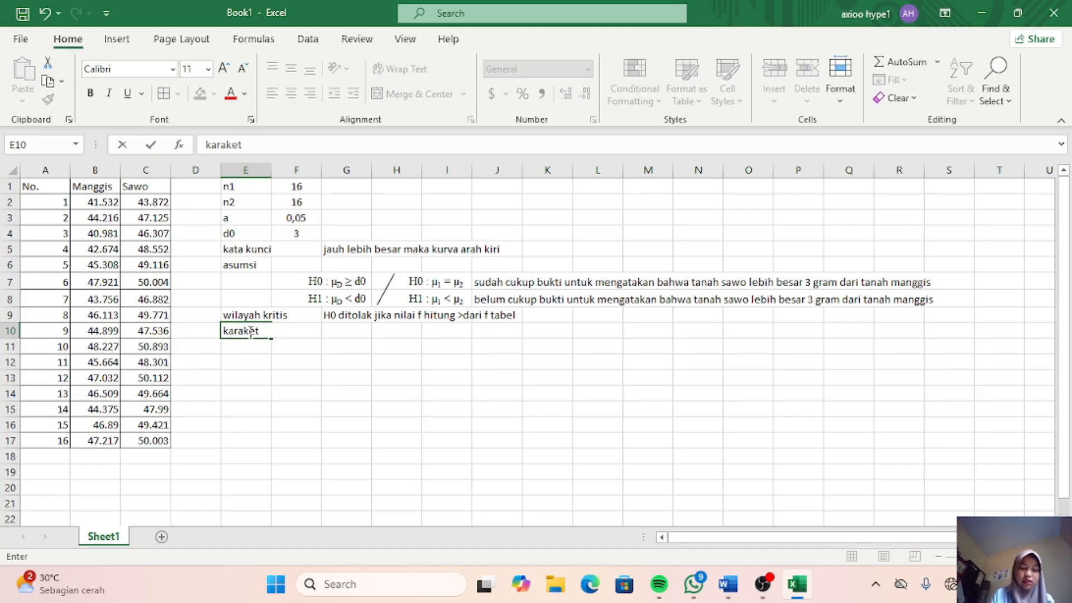
key("BackSpace")
key("BackSpace")
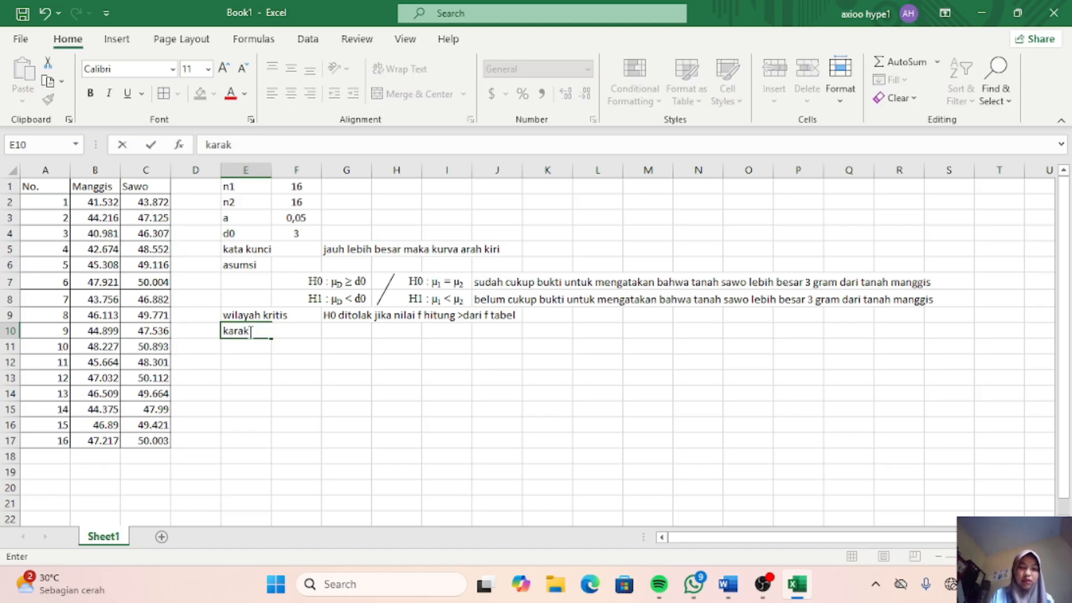
type("teri")
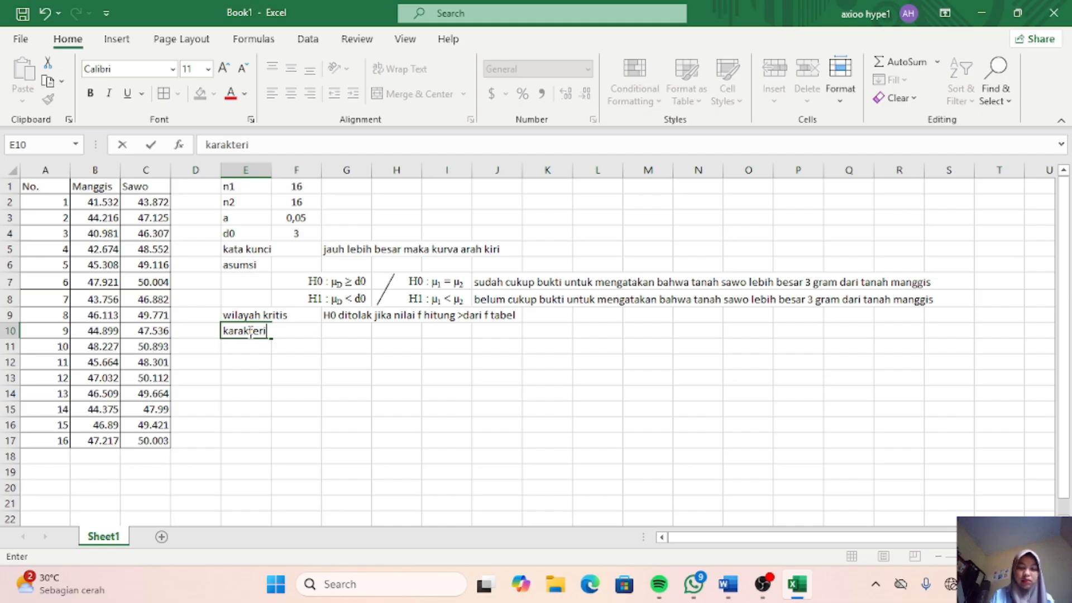
type("stik va")
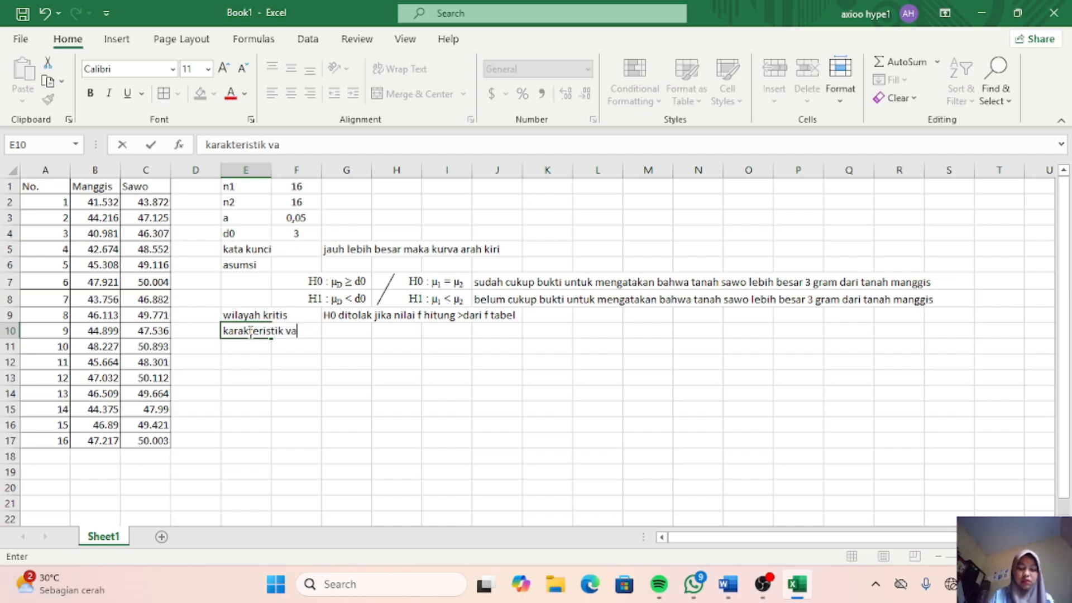
type("rians")
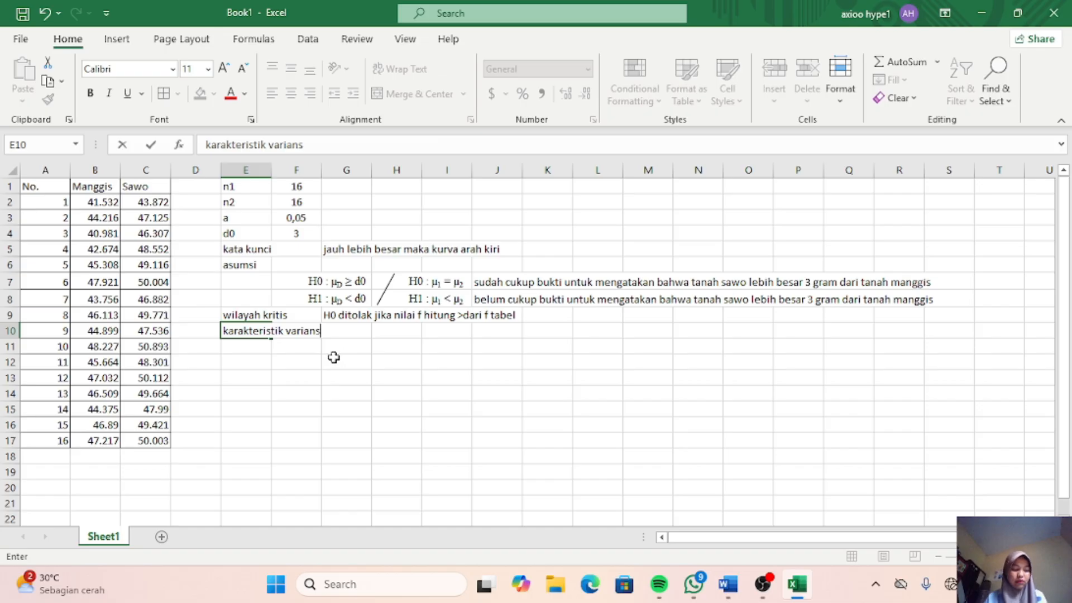
Step: Add the label "asumsi uji f" in E11, directly below "karakteristik varians"
left_click(247, 347)
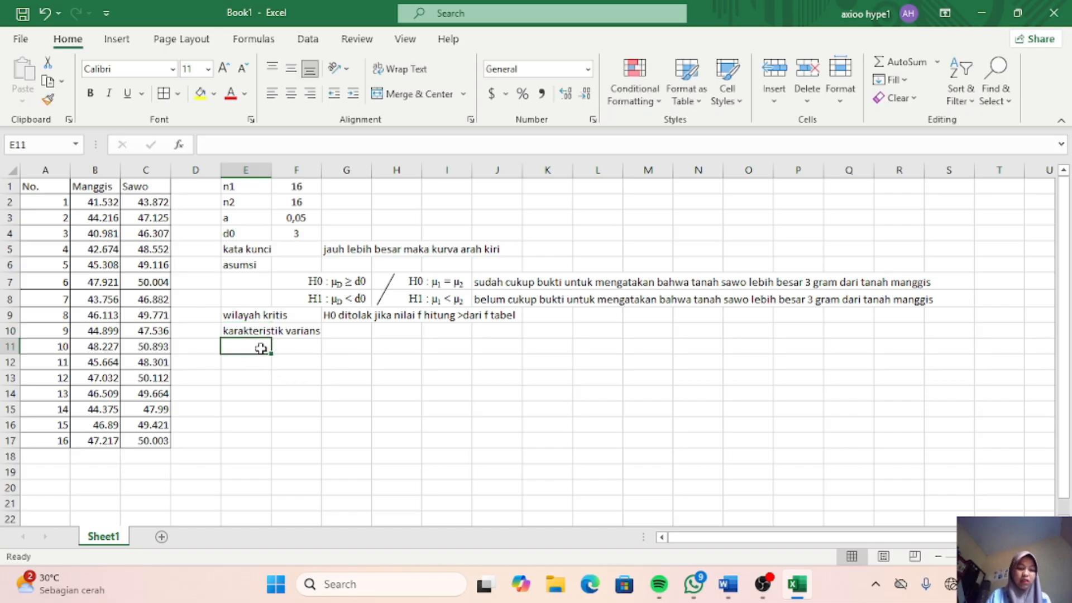
type("as")
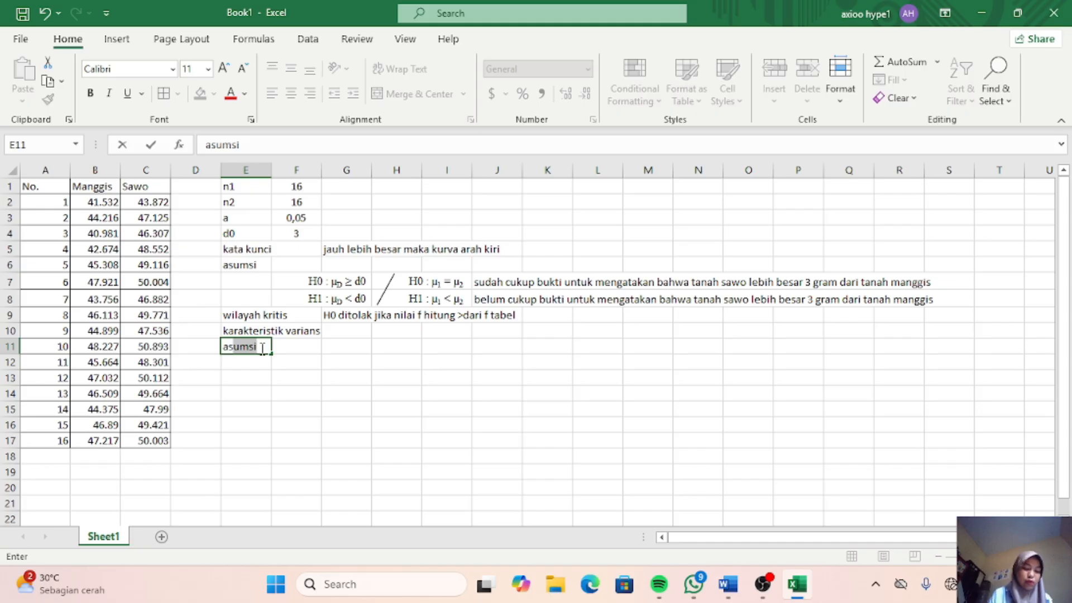
type("umsi")
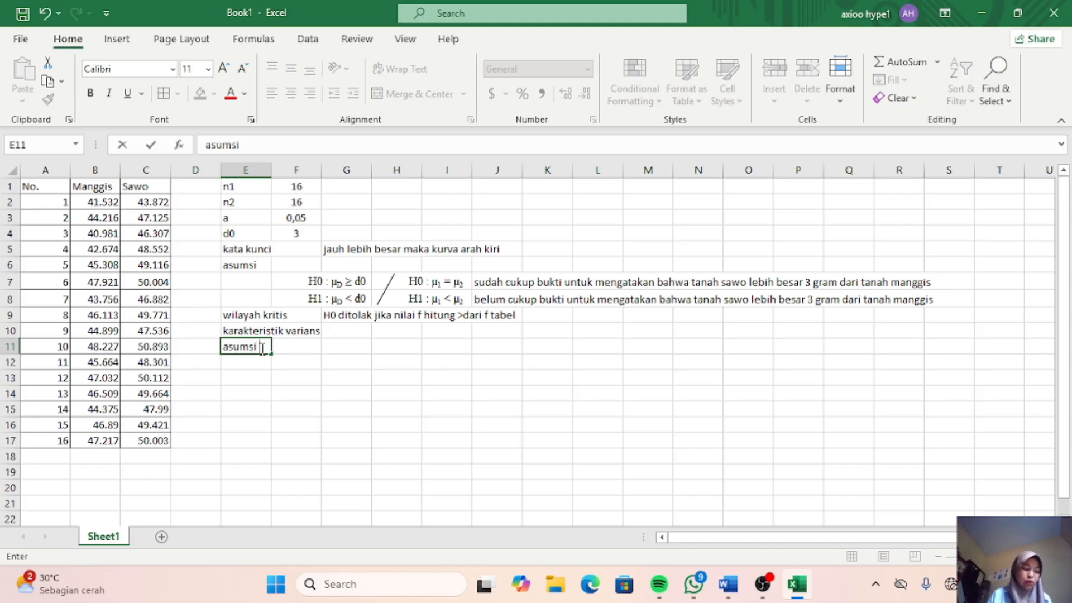
type(" uji")
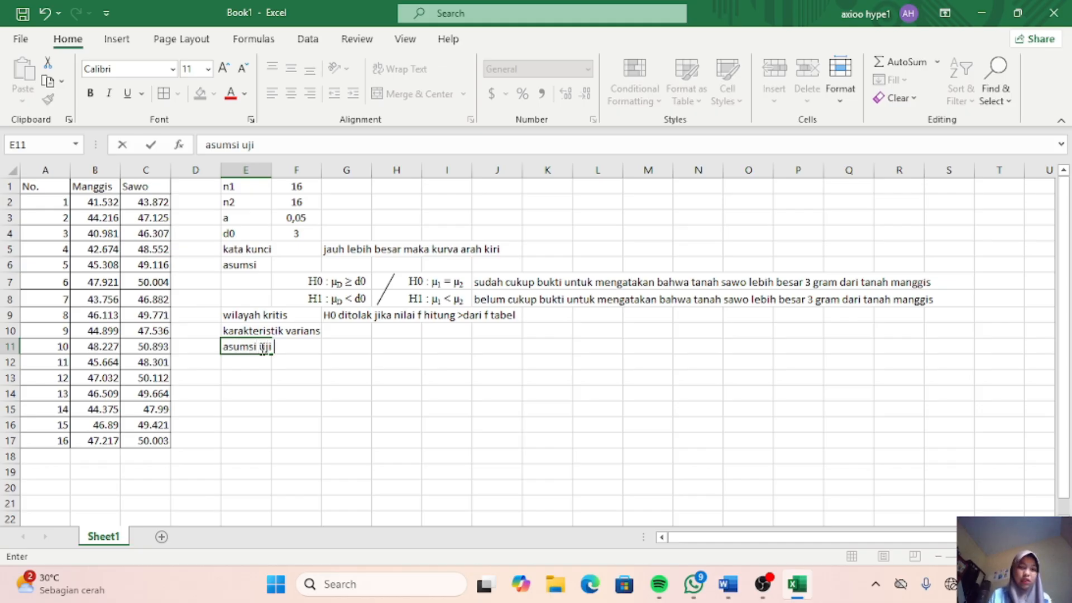
type(" f")
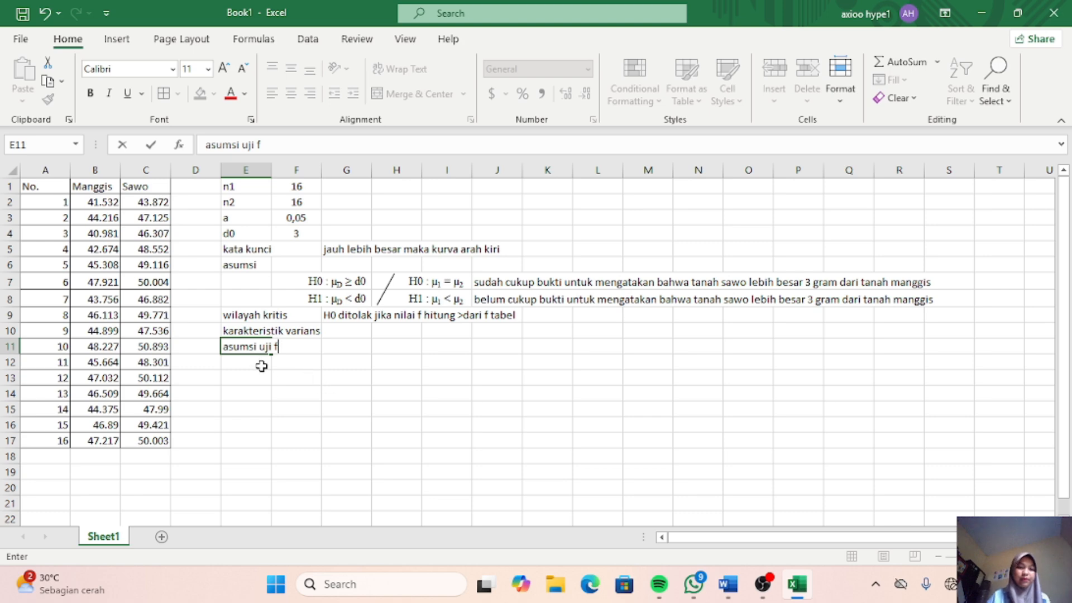
mouse_move(261, 366)
left_mouse_down()
mouse_move(295, 366)
mouse_move(264, 378)
left_mouse_up()
left_click(307, 362)
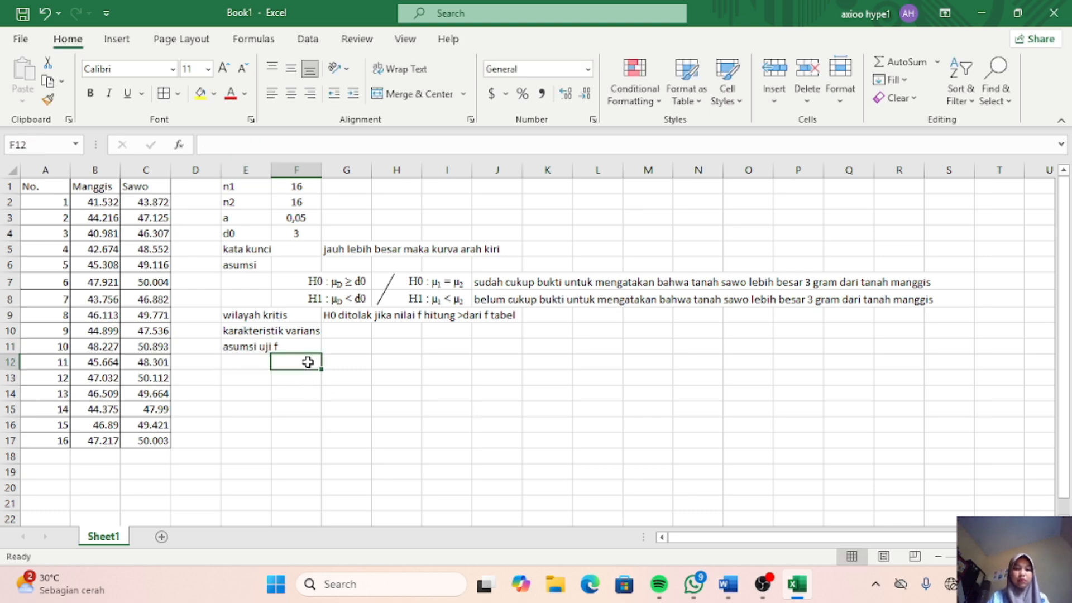
Step: In the Word document on BAB 4 ACARA 4, select the F-test hypotheses H0 : σ1 = σ2 and H1 : σ1 ≠ σ2 for copying
left_click(254, 364)
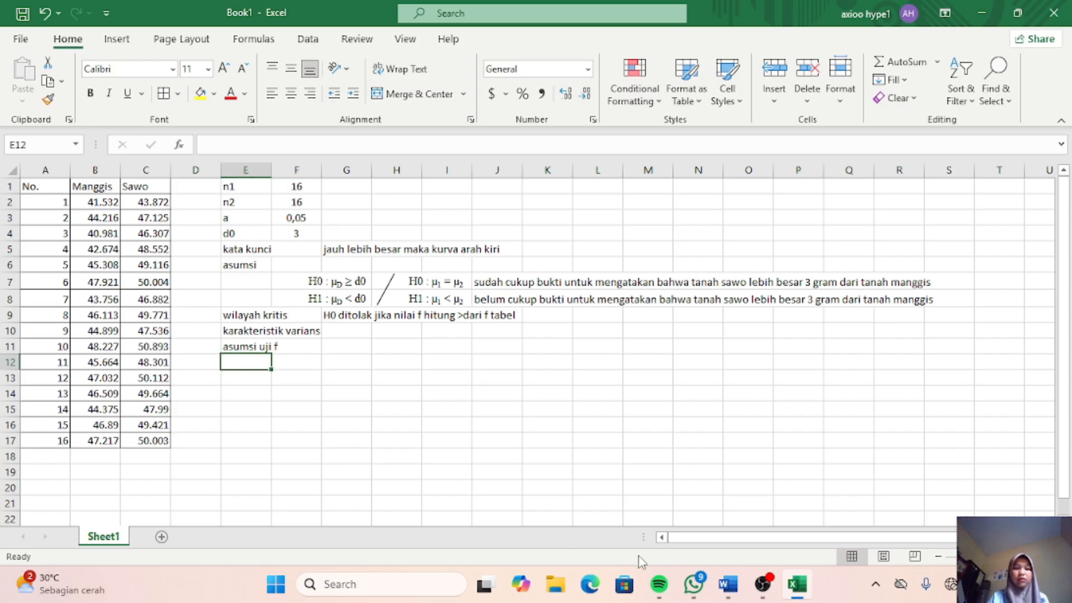
left_click(728, 584)
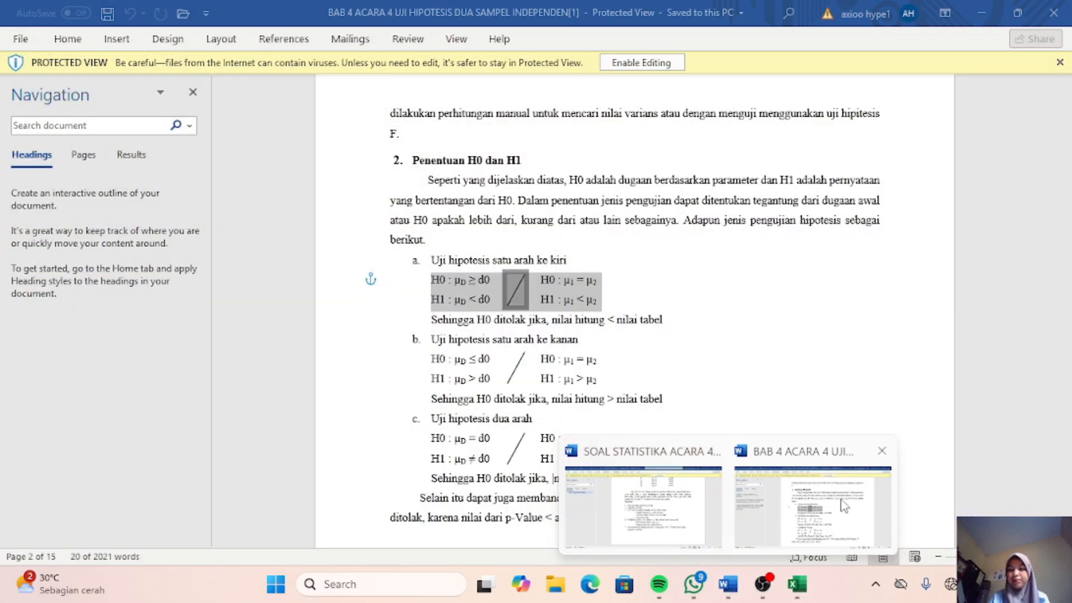
left_click(844, 505)
scroll(714, 430, "down", 6)
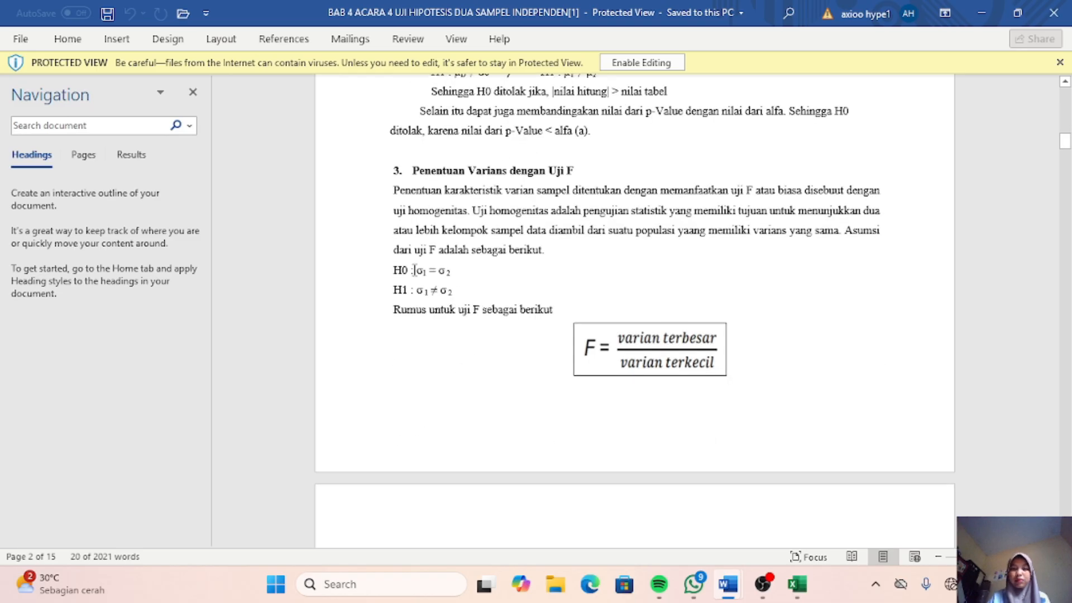
left_click_drag(392, 271, 459, 295)
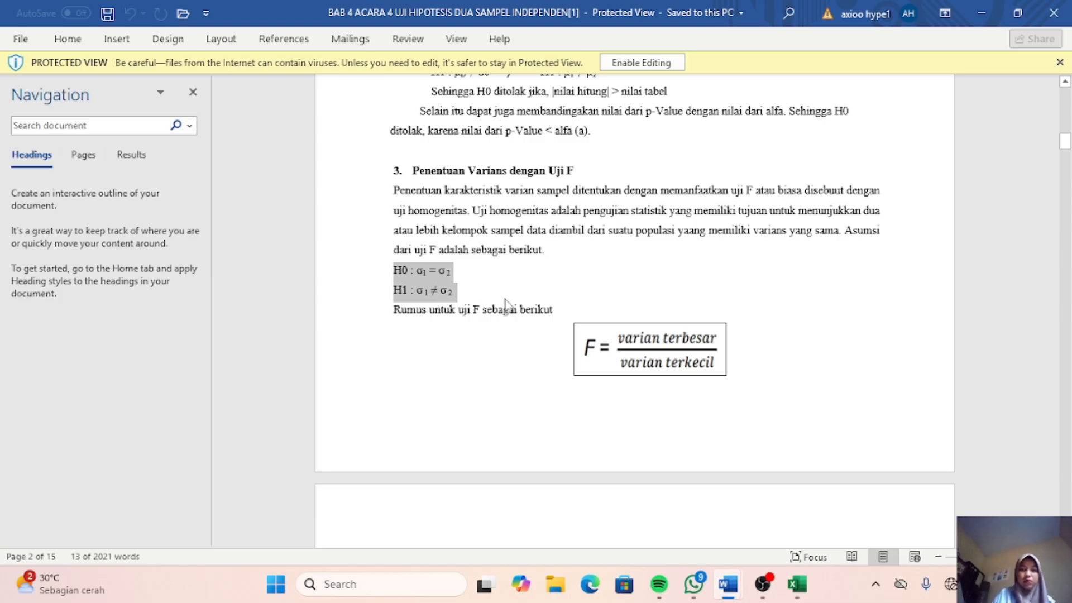
Step: Return to the Excel workbook and paste the copied F-test hypotheses H0 and H1 into E12:E13, below "asumsi uji f"
scroll(530, 360, "down", 3)
scroll(530, 360, "down", 10)
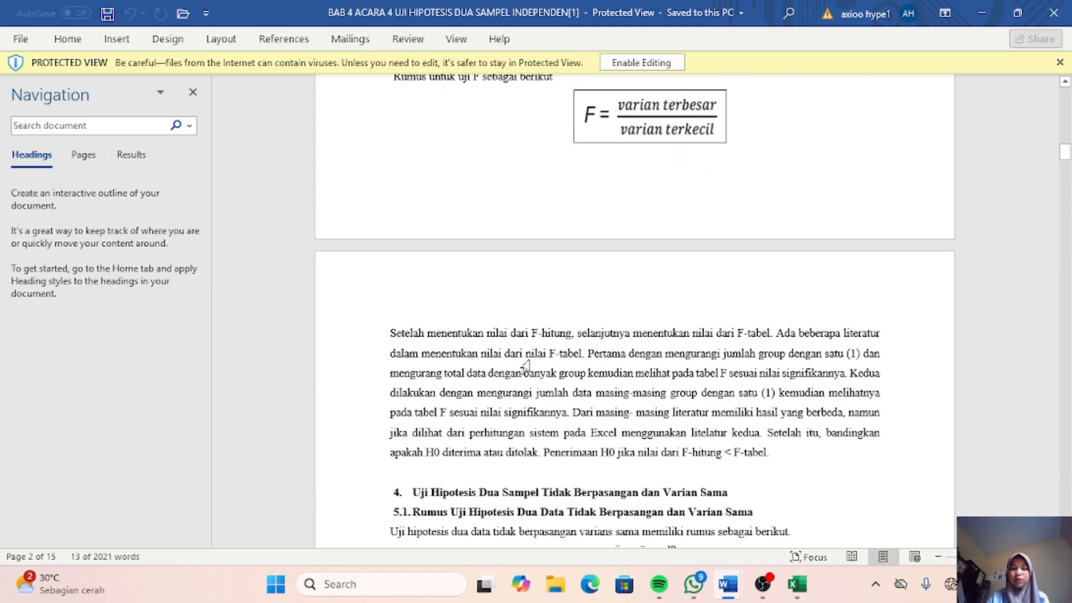
scroll(531, 360, "down", 1)
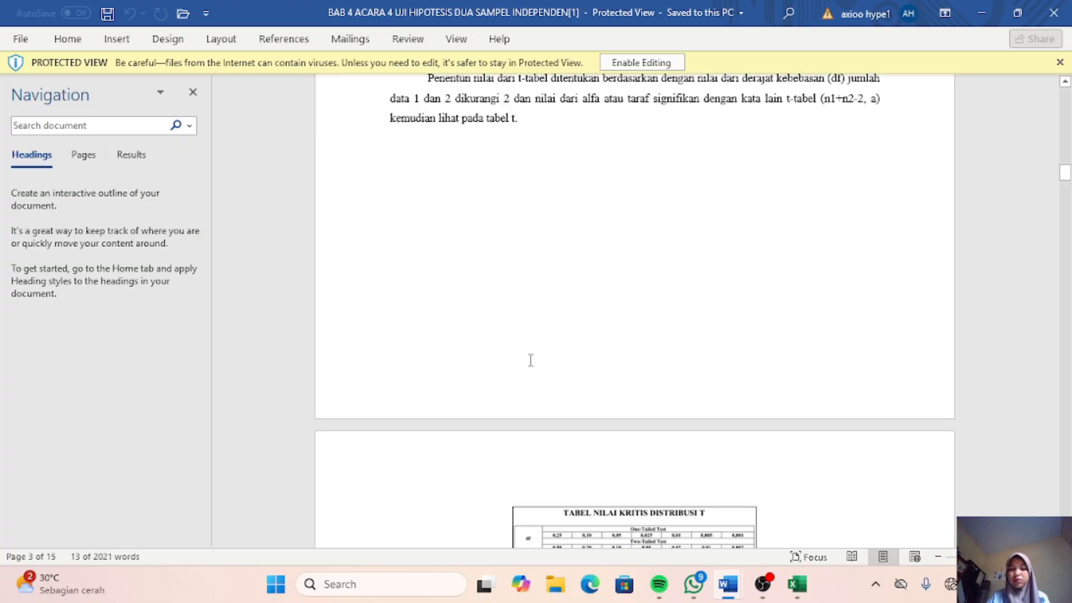
scroll(530, 360, "down", 3)
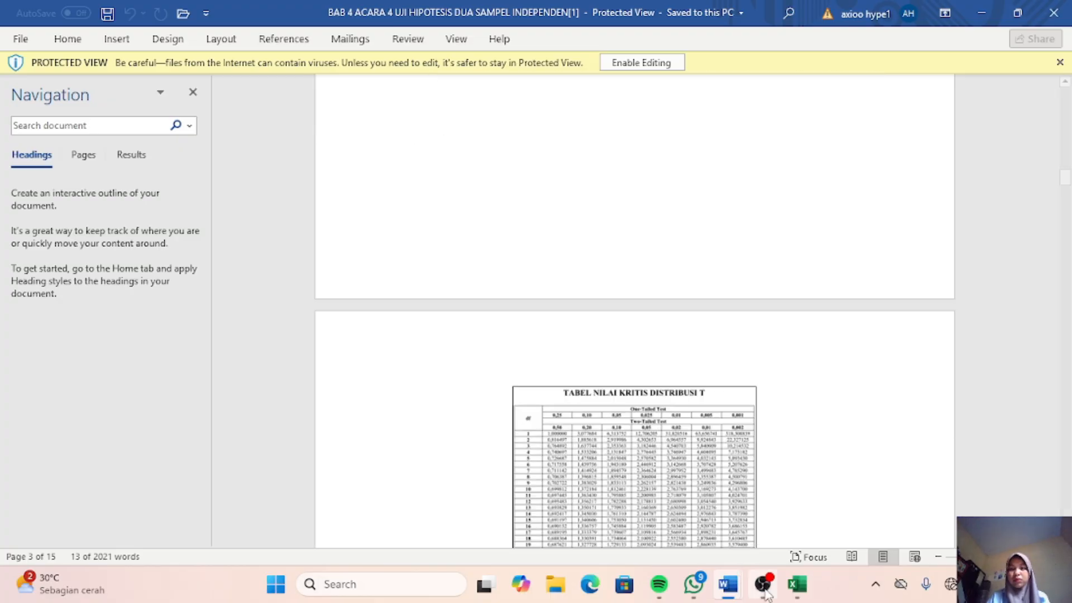
left_click(799, 586)
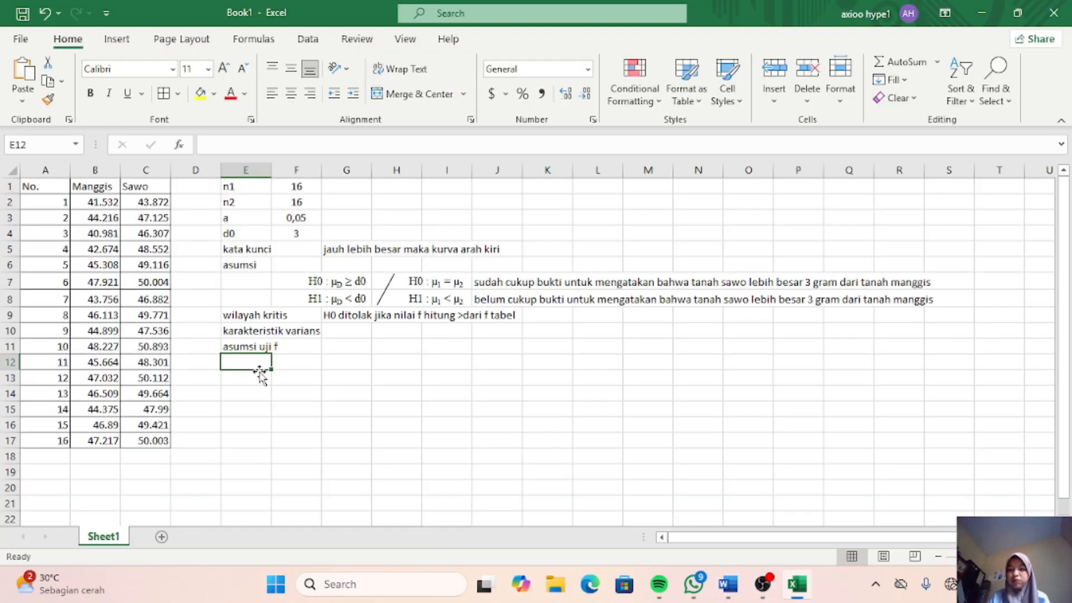
type("H0 : σ1 = σ 2 H1 : σ1 ≠ σ 2")
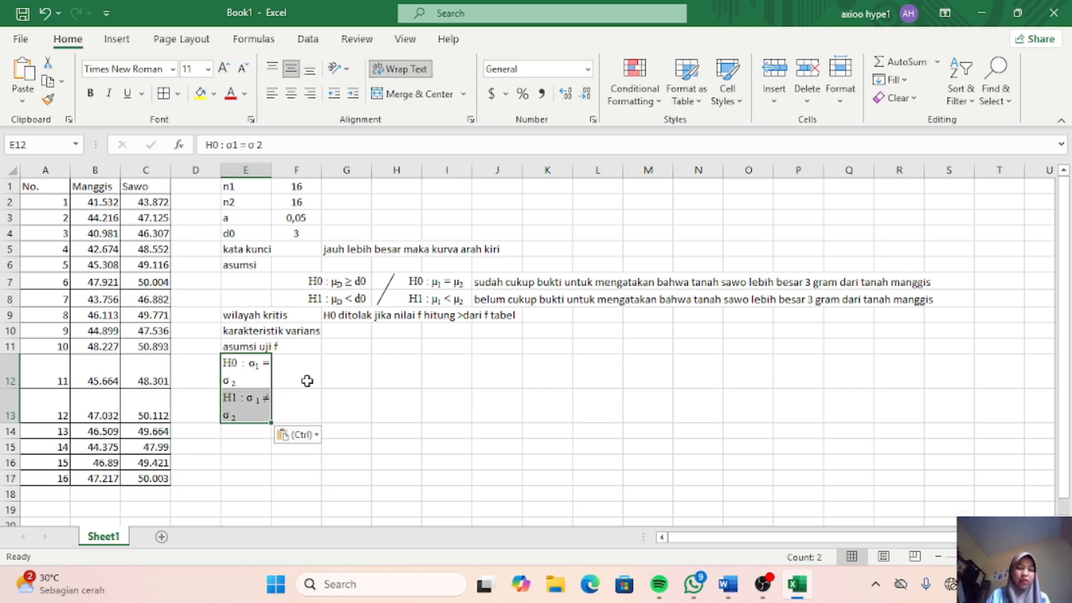
left_click(307, 380)
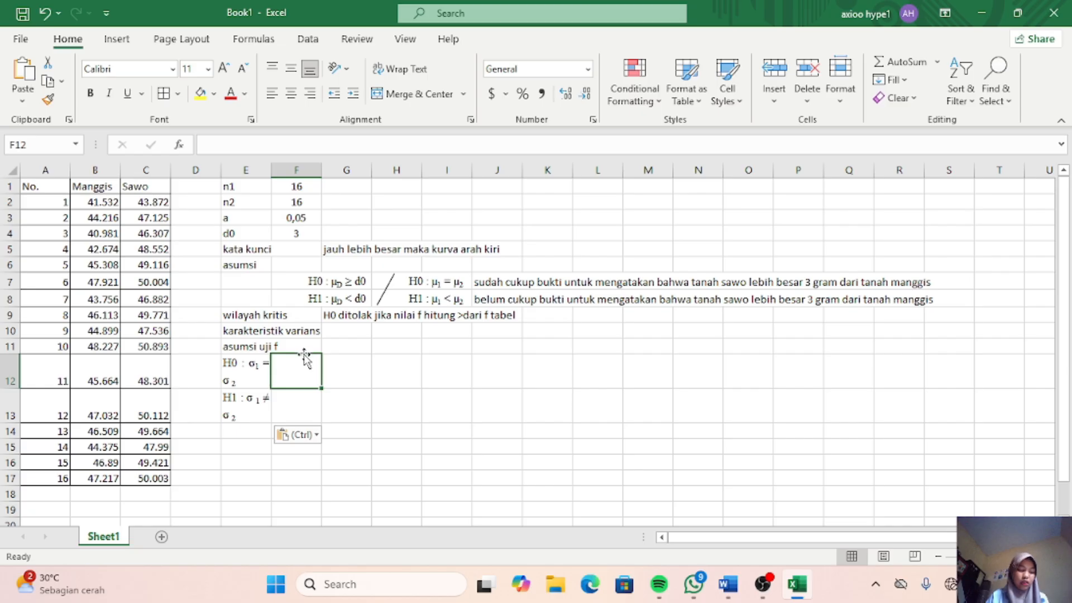
type("v")
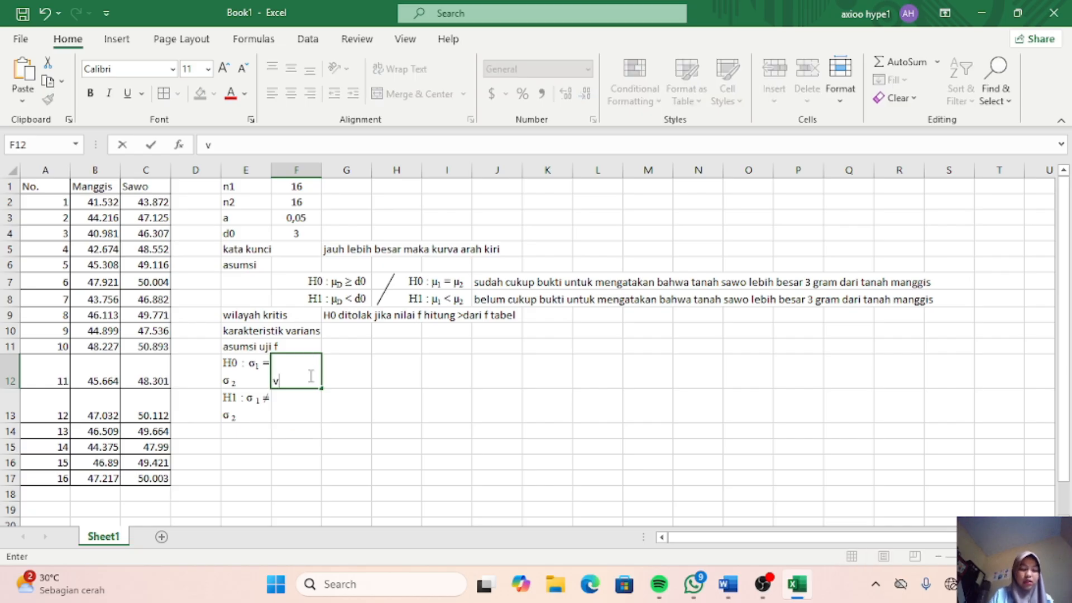
key("BackSpace")
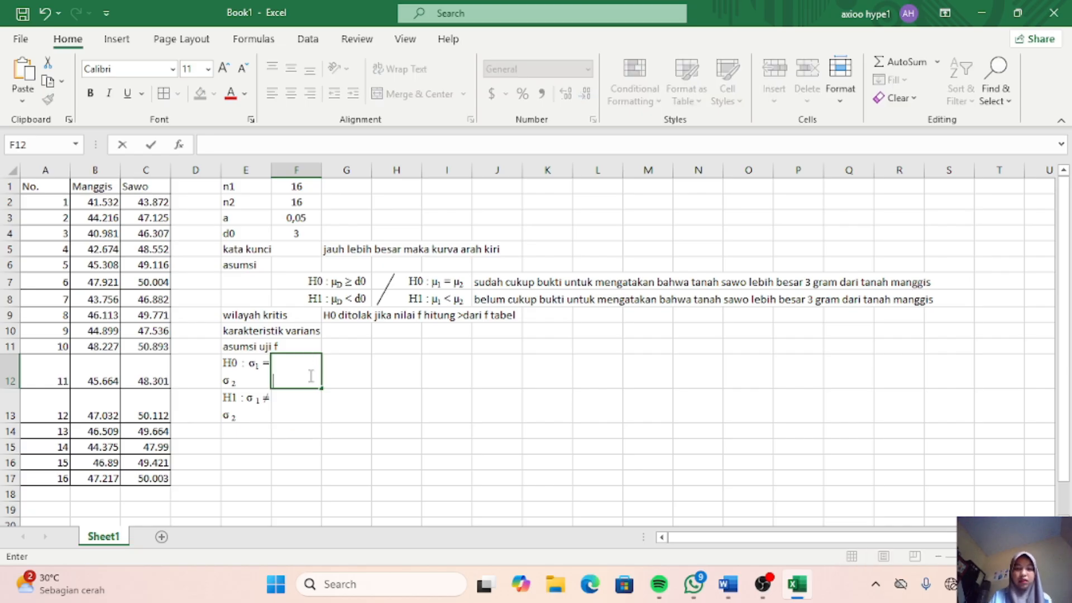
key("Escape")
Step: Enter the explanation "varians sama" in G12, beside the H0 variance hypothesis
left_click(350, 358)
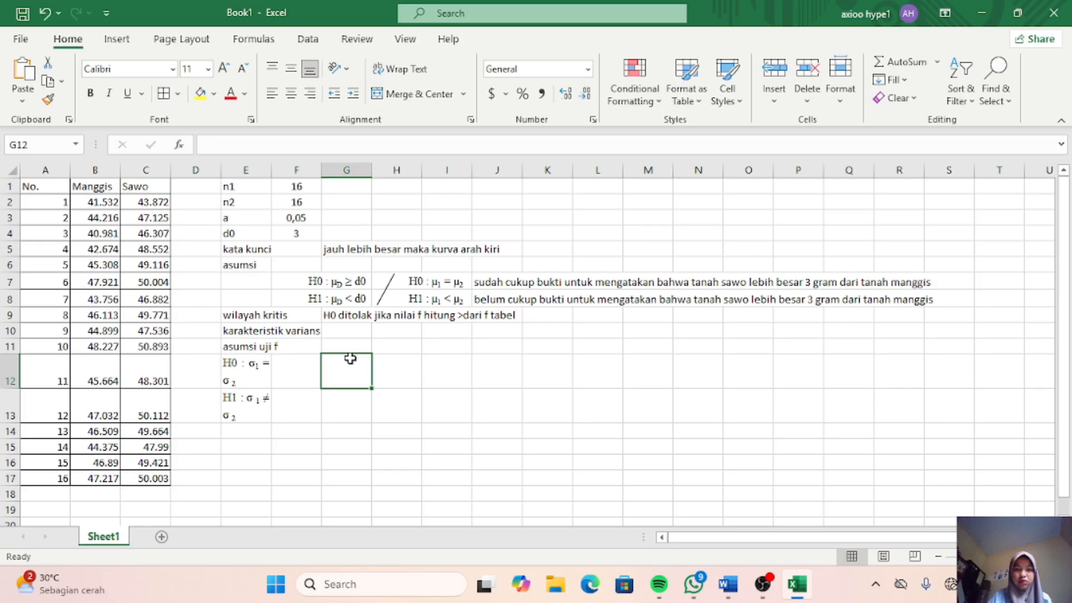
type("varian")
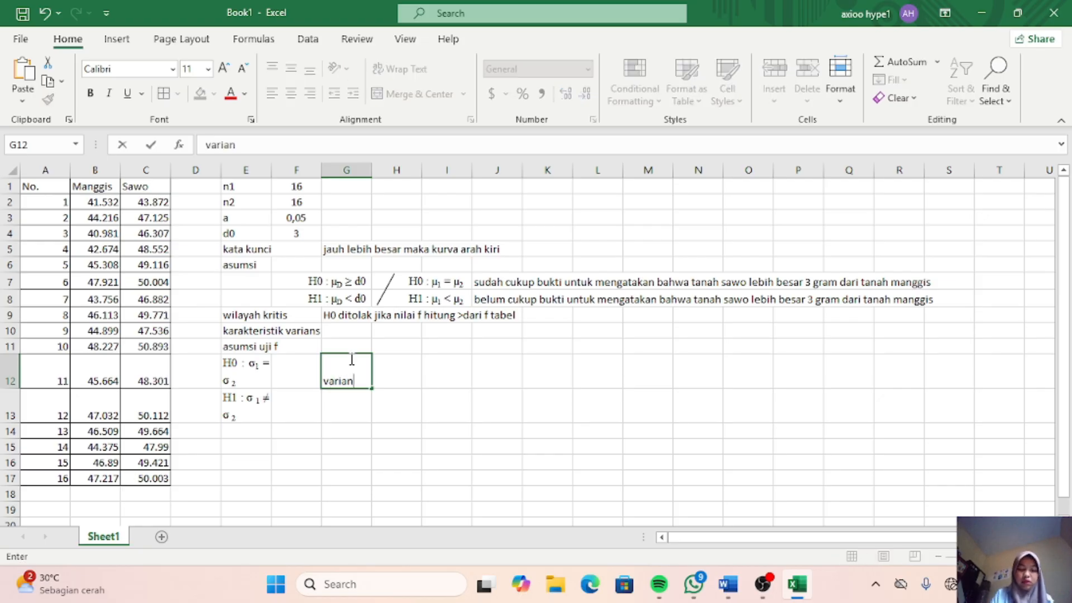
type("s sama")
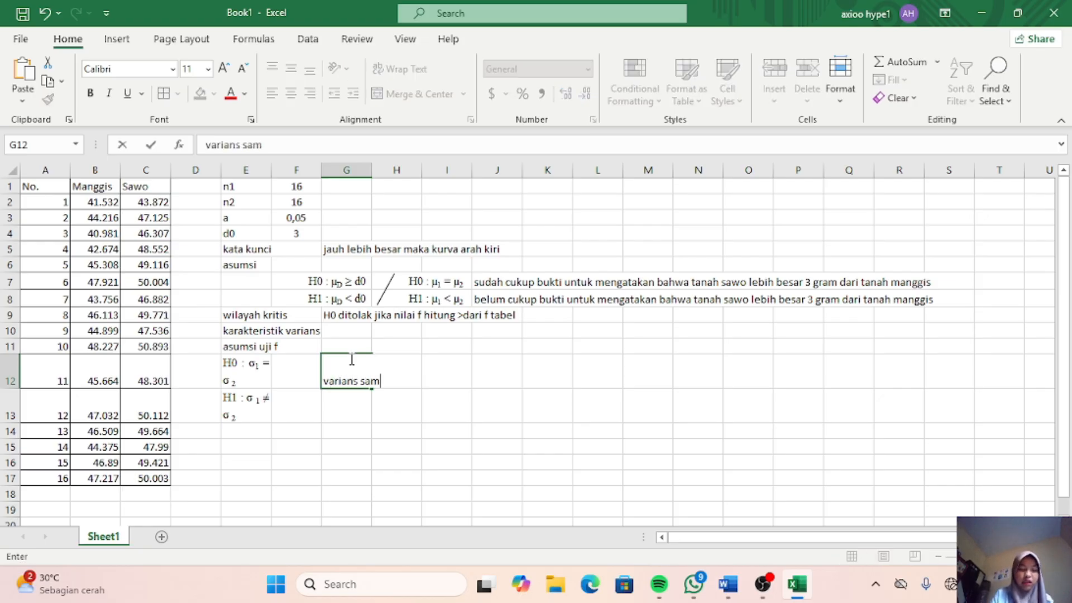
left_click(355, 400)
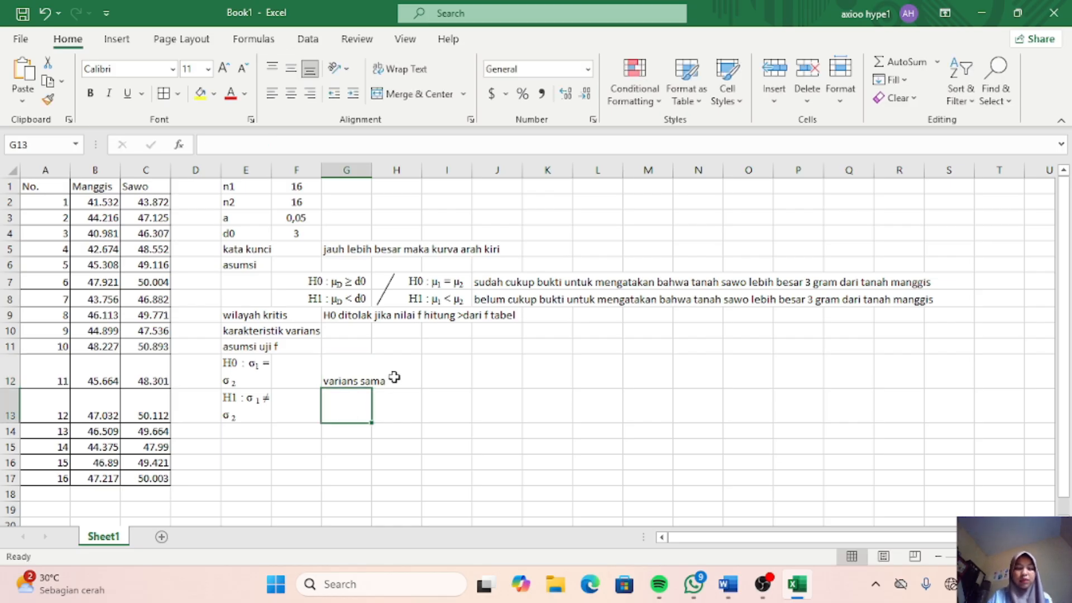
Step: Center the contents of G12:H12 horizontally and align them to the middle vertically
left_click(368, 382)
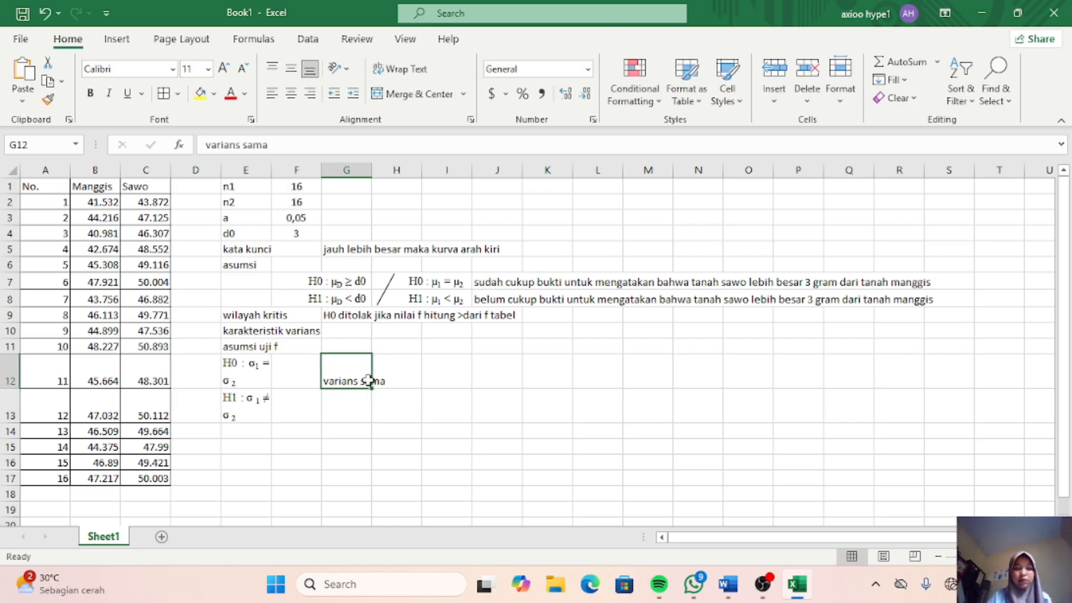
left_click_drag(361, 379, 383, 378)
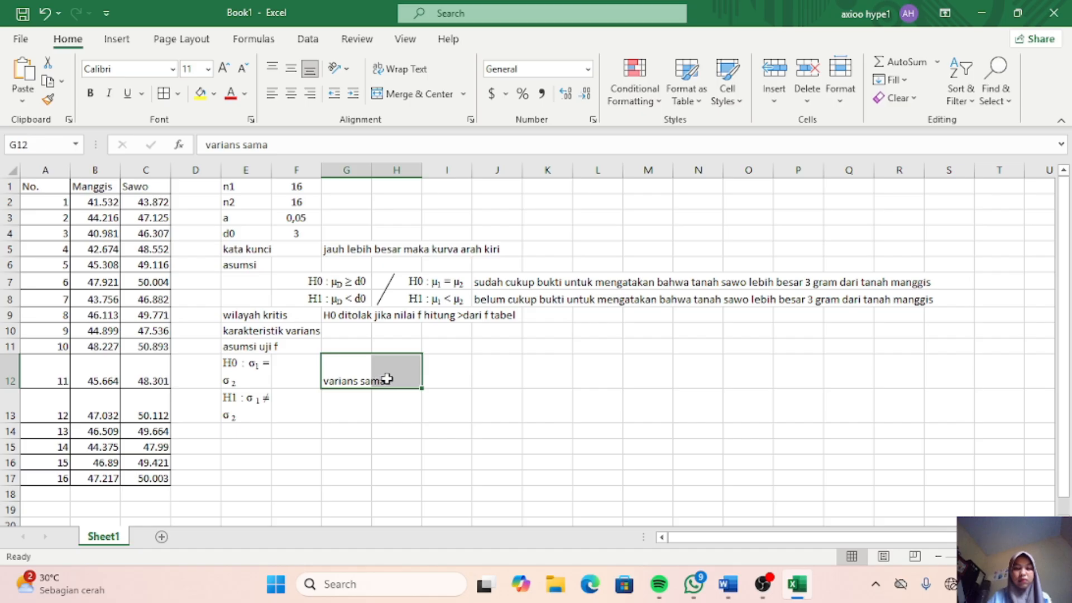
left_click(294, 93)
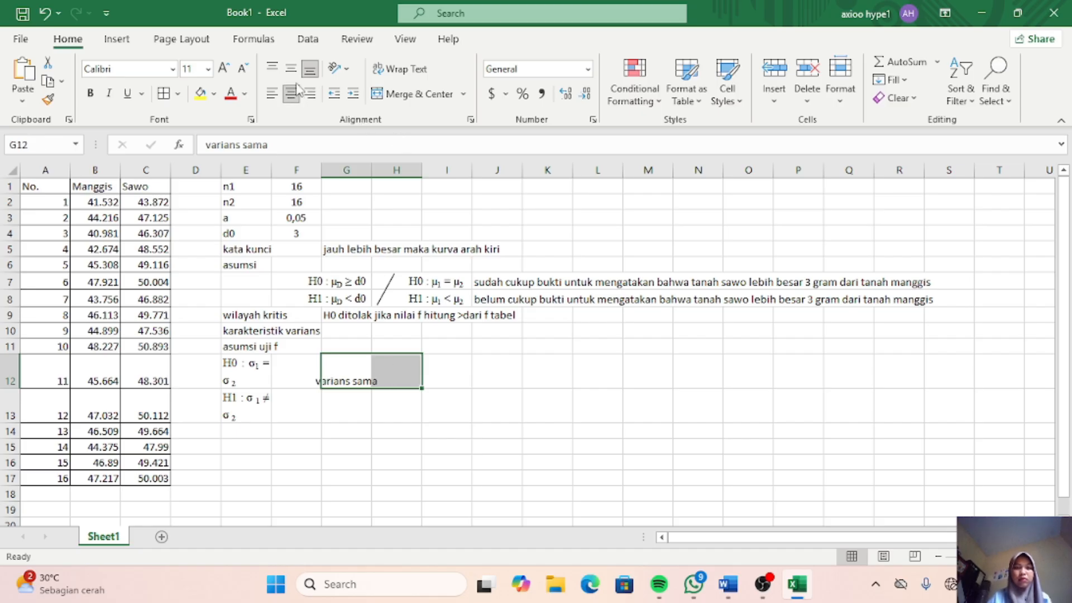
left_click(292, 70)
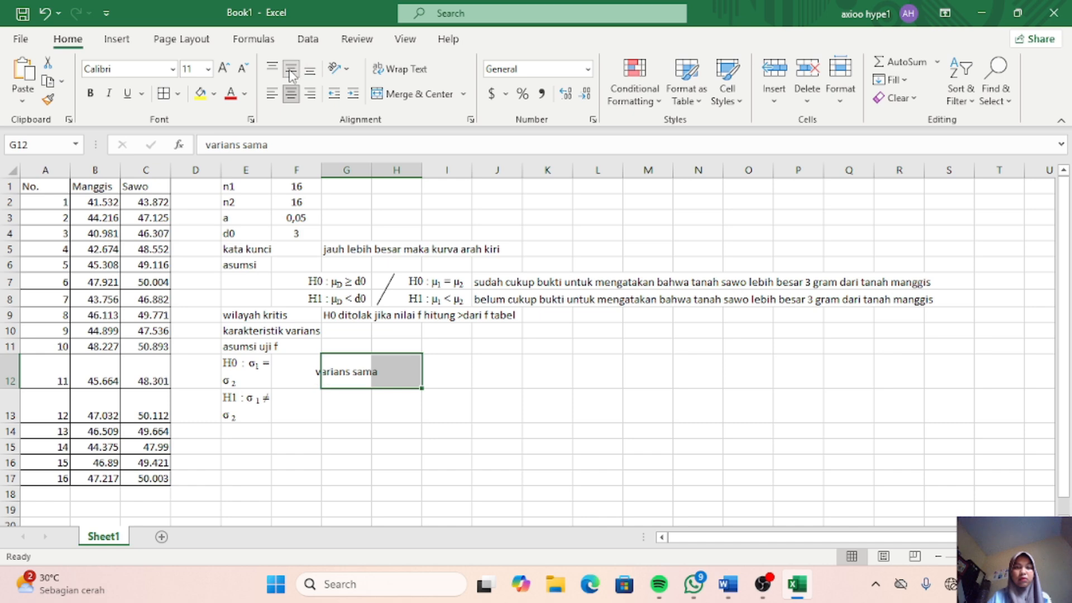
Step: Enter "varians tidak sama" in G13 beside the H1 variance hypothesis and align G13:H13 vertically to the middle
left_click(342, 402)
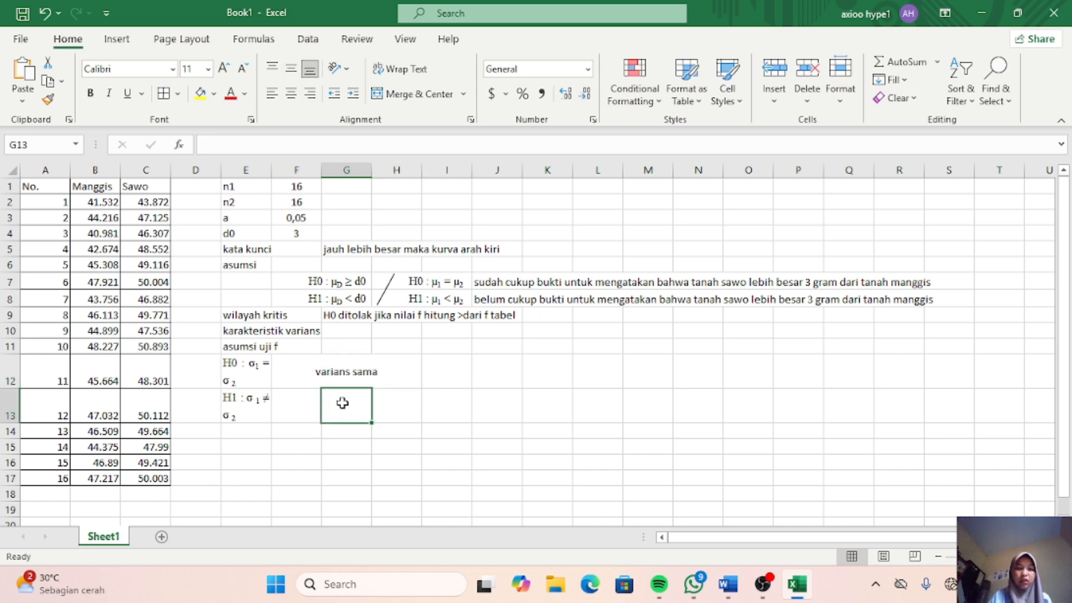
type("vari")
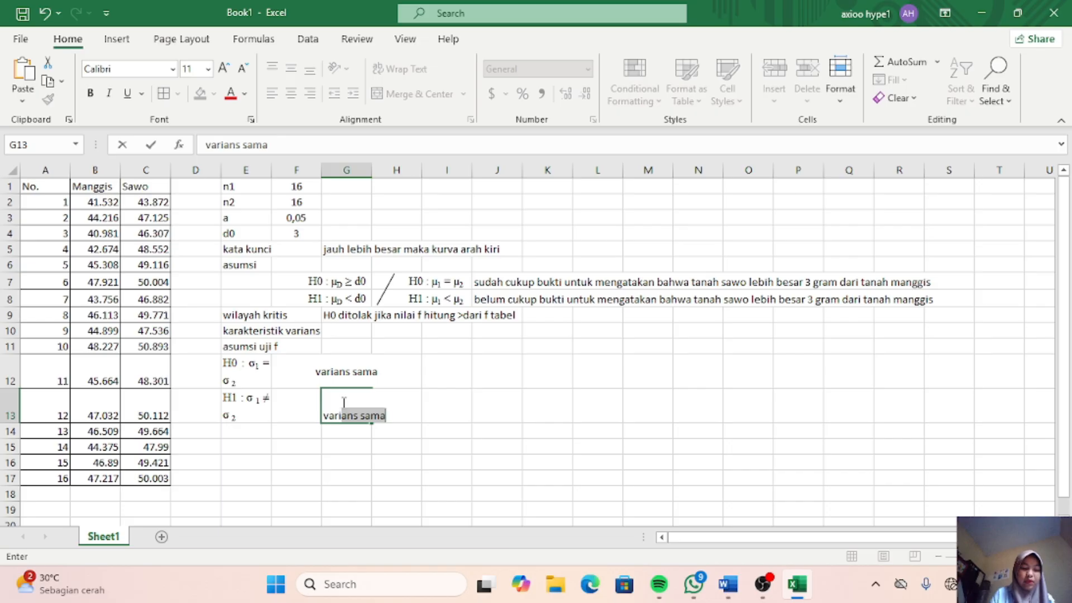
type("ans ")
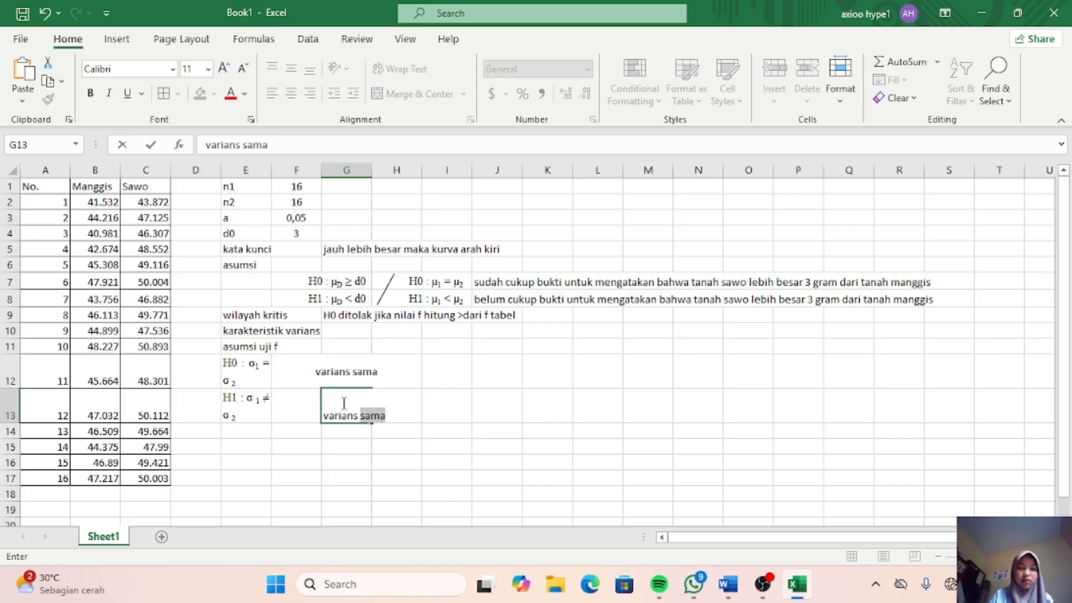
type("tidak ")
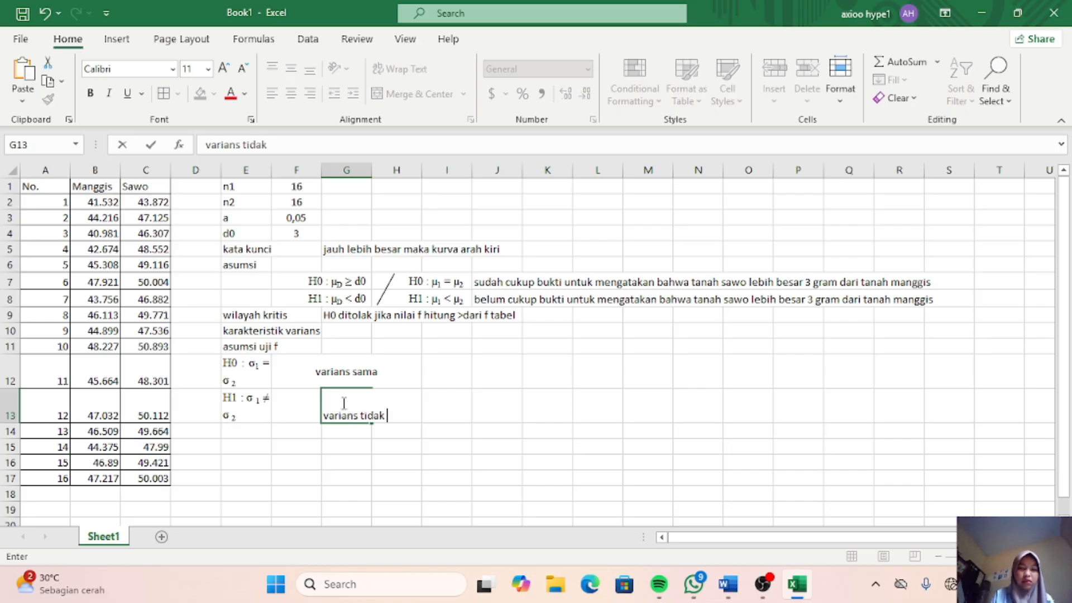
type("sama")
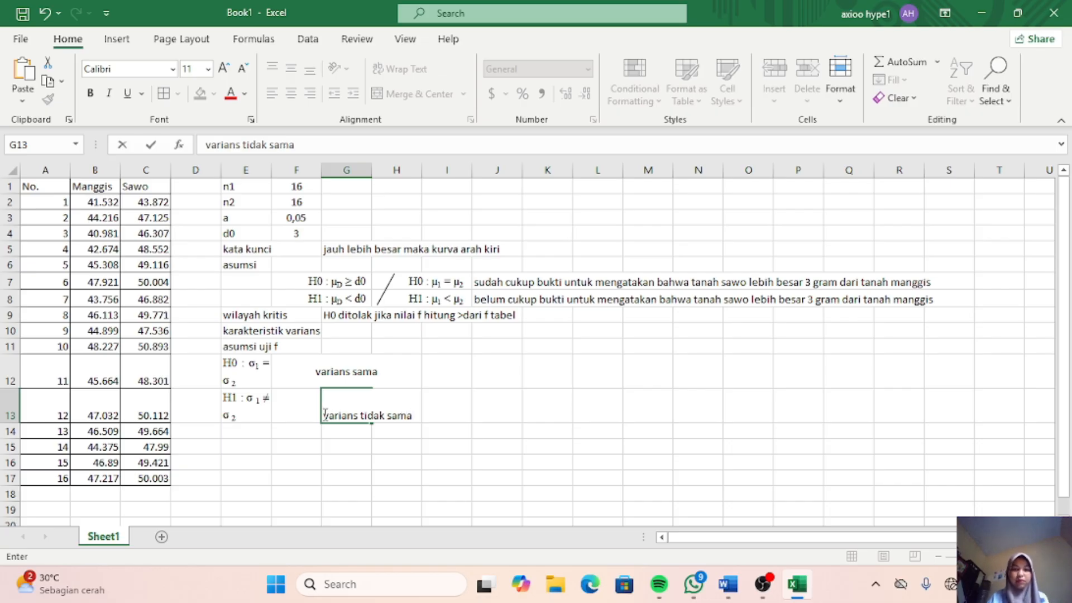
left_click_drag(323, 413, 444, 411)
left_click(444, 411)
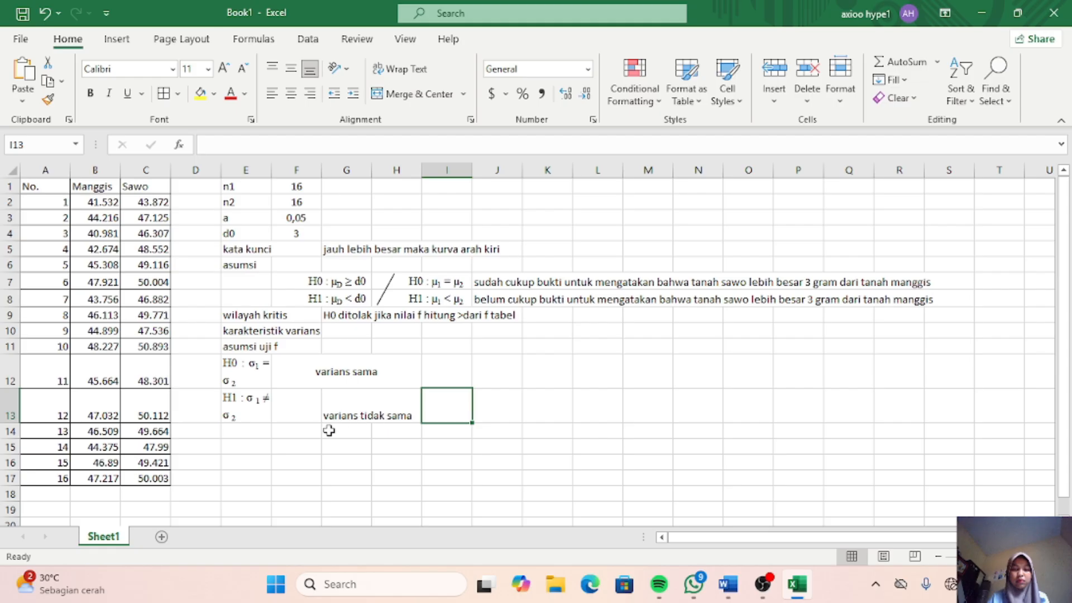
left_click_drag(335, 419, 399, 417)
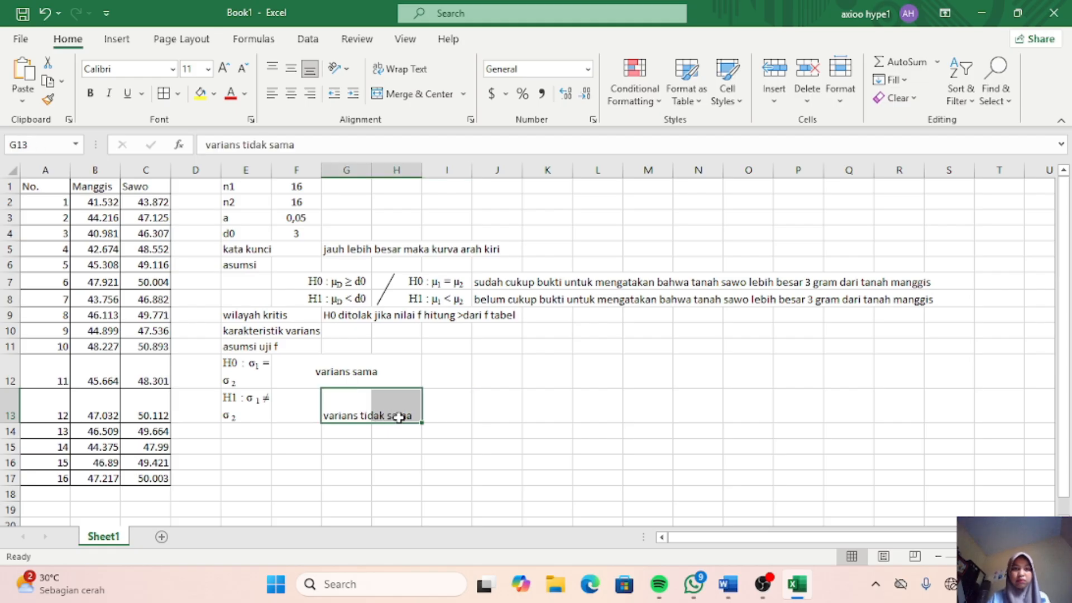
left_click(292, 71)
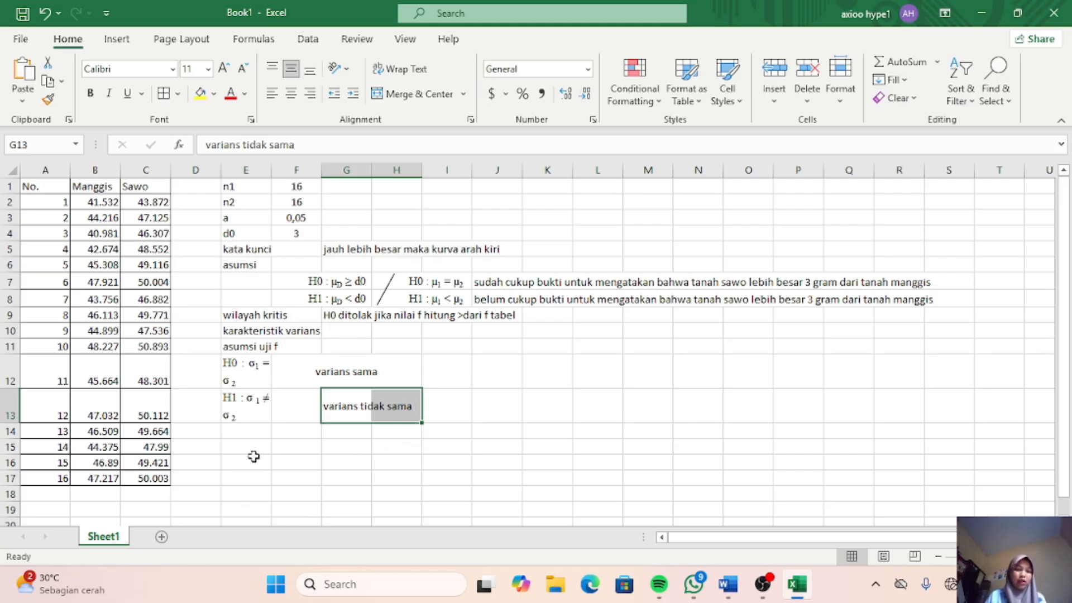
Step: Add the label "wilayah kritis" in E15, below the F-test variance hypotheses
scroll(253, 454, "down", 2)
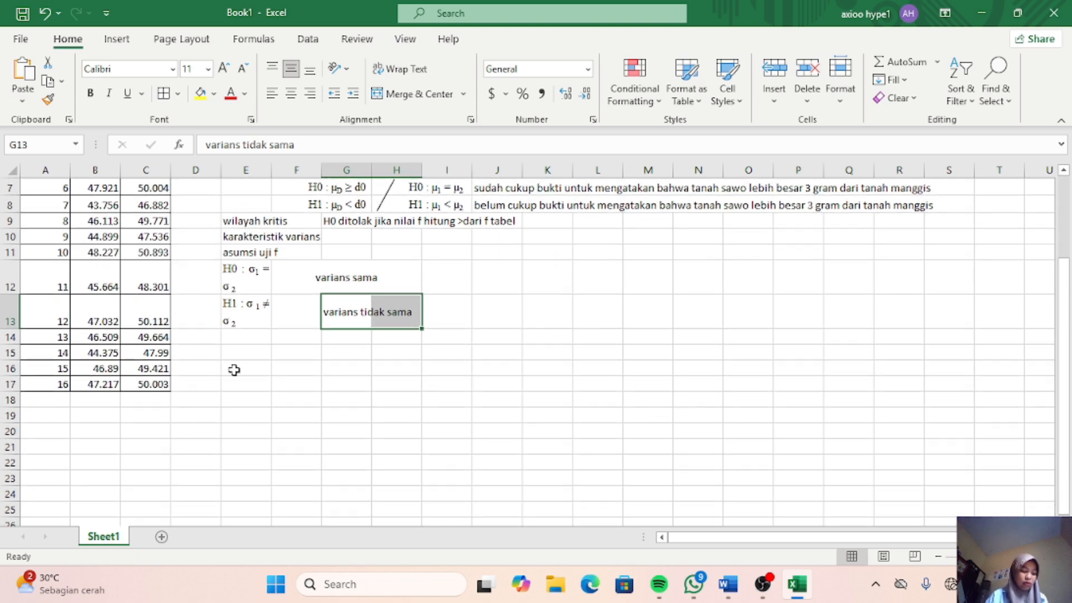
left_click(237, 353)
type("w")
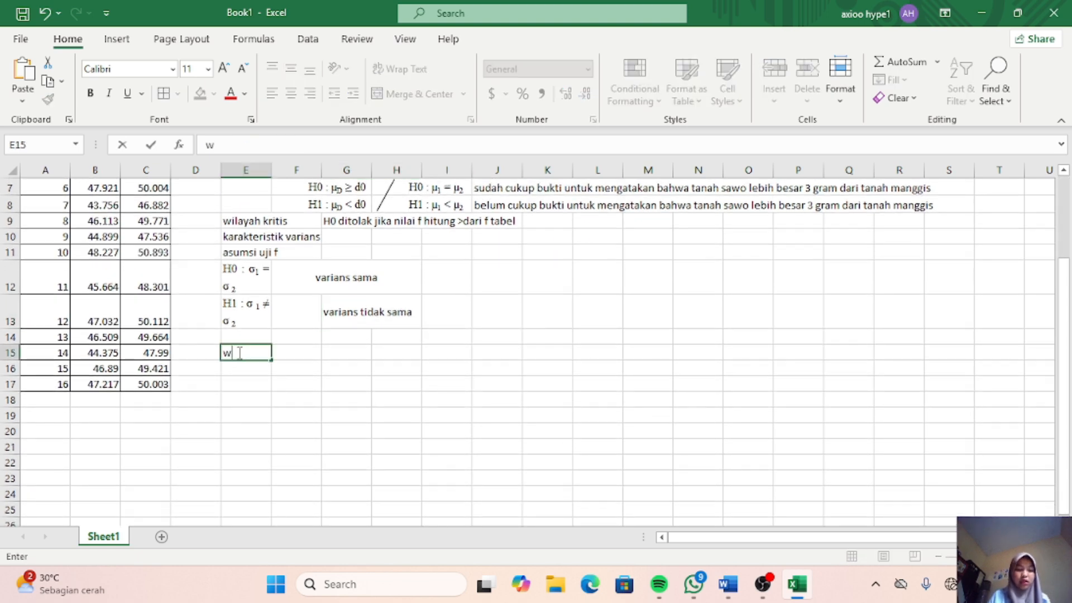
type("ilayah ")
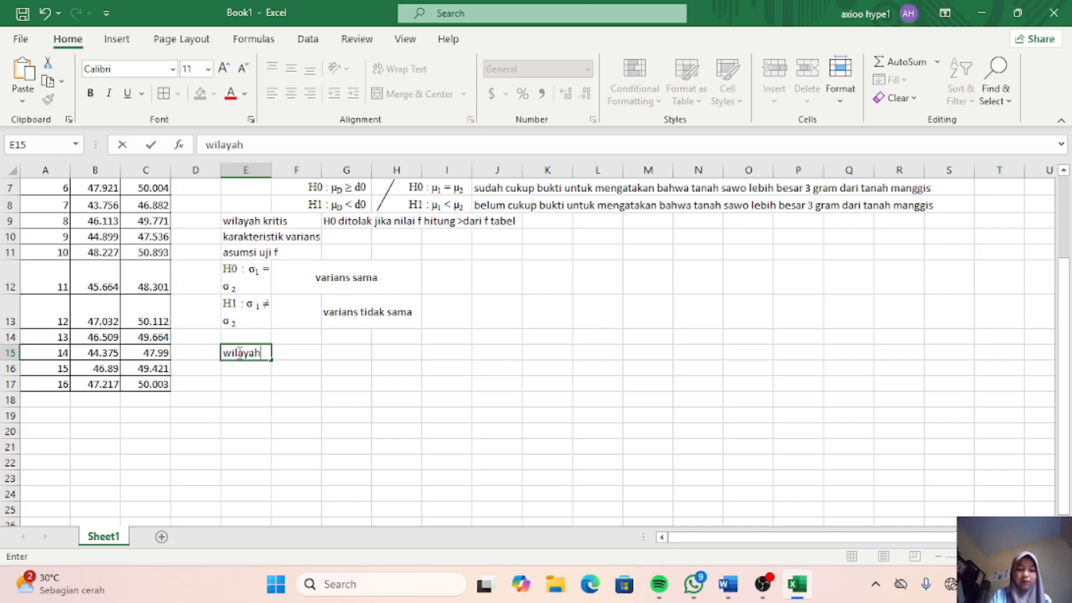
type("kritis")
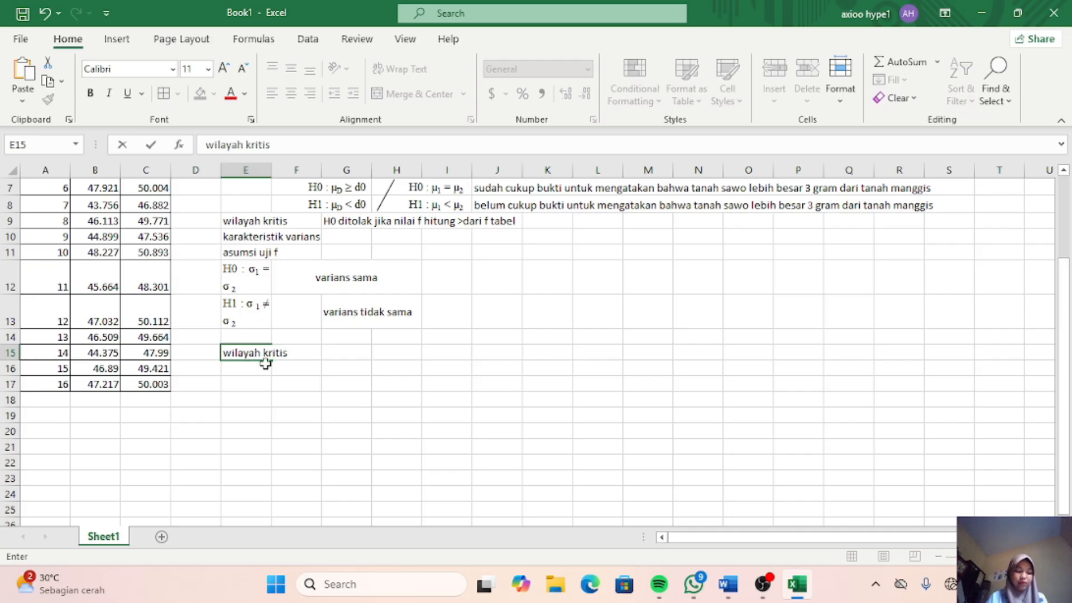
Step: Enter the critical-region rule "penerimaan H0 ditolak jika nilai f hitung < dari f tabel" in G15, beside the "wilayah kritis" label
left_click(329, 356)
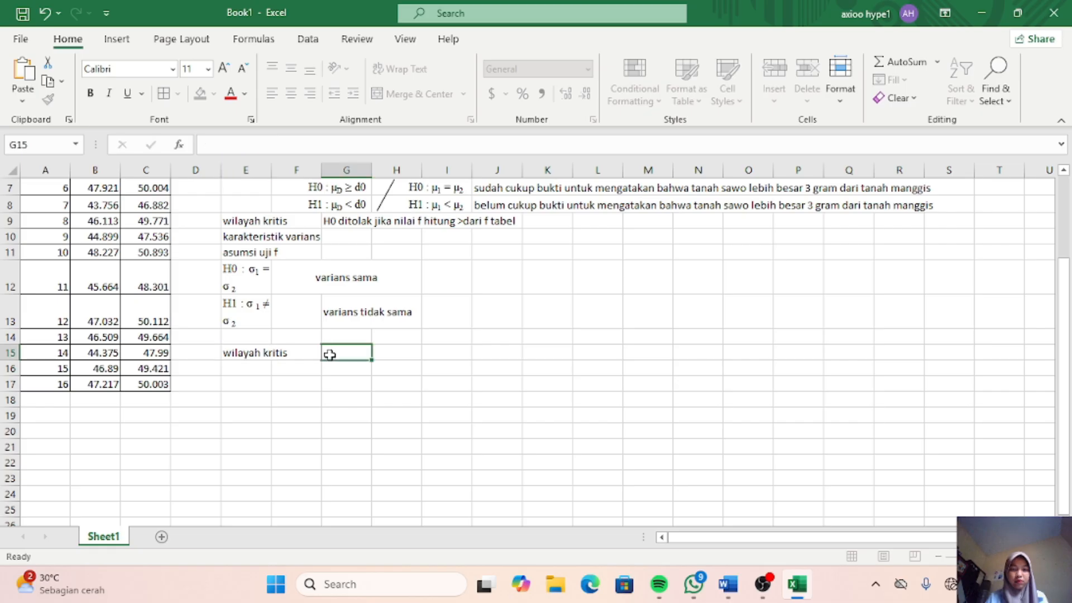
type("pe")
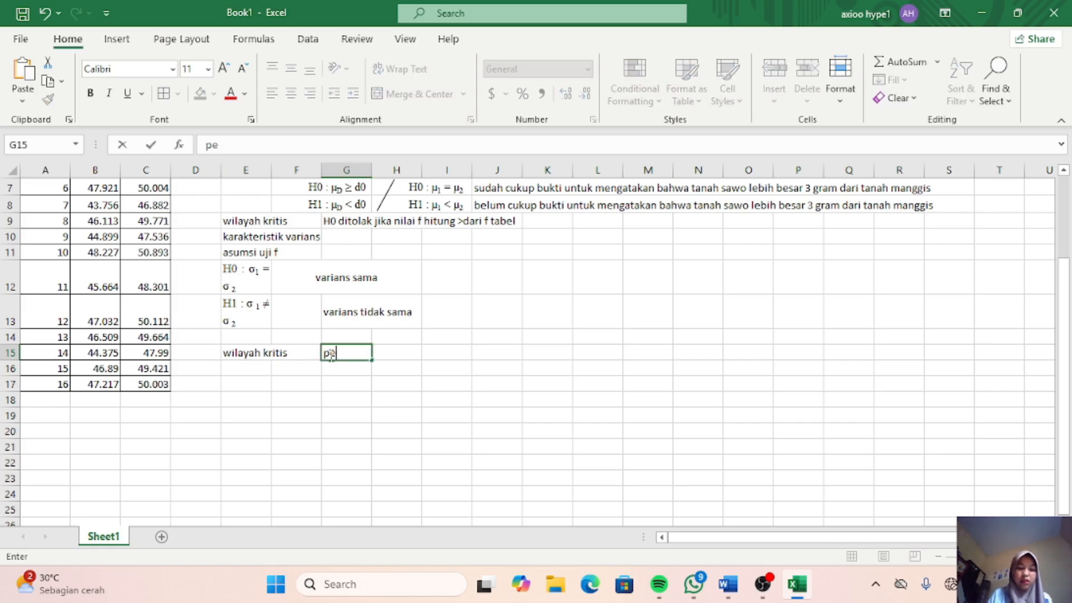
type("nerima")
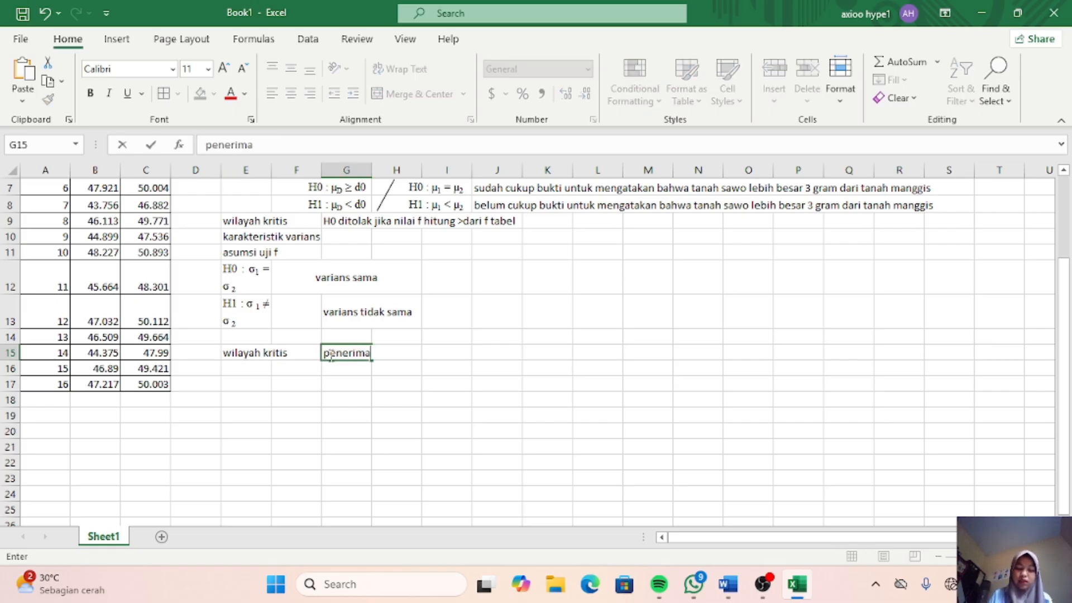
type("an h")
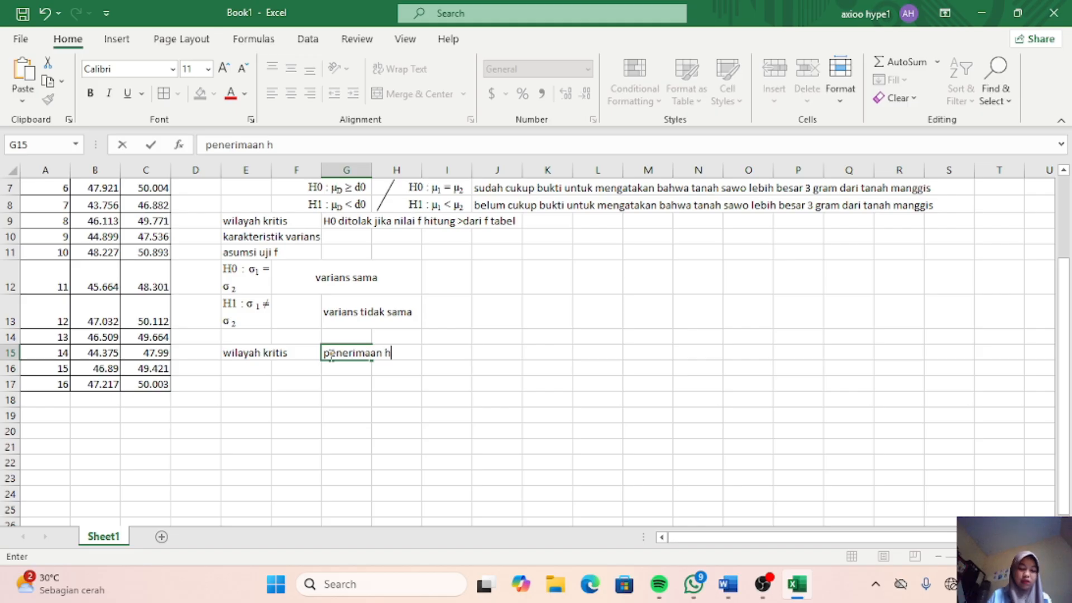
key("BackSpace")
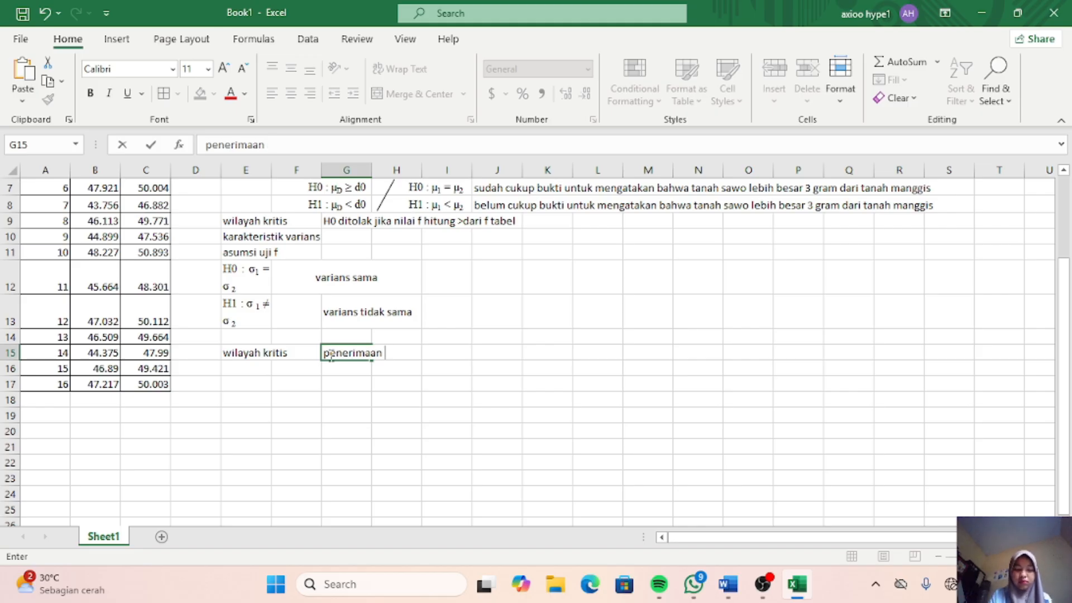
type("H0")
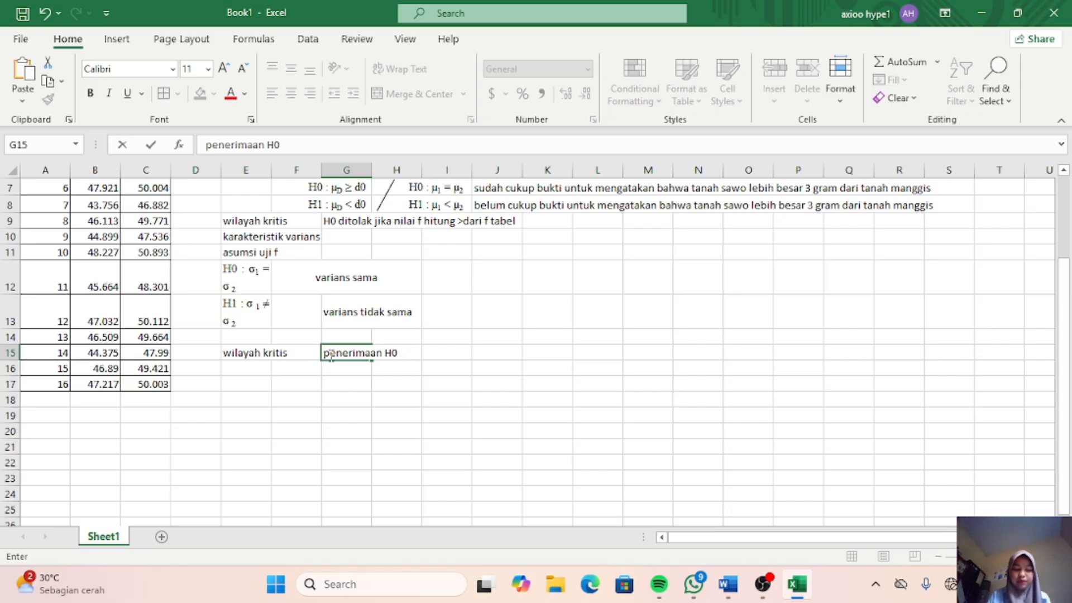
type(" dito")
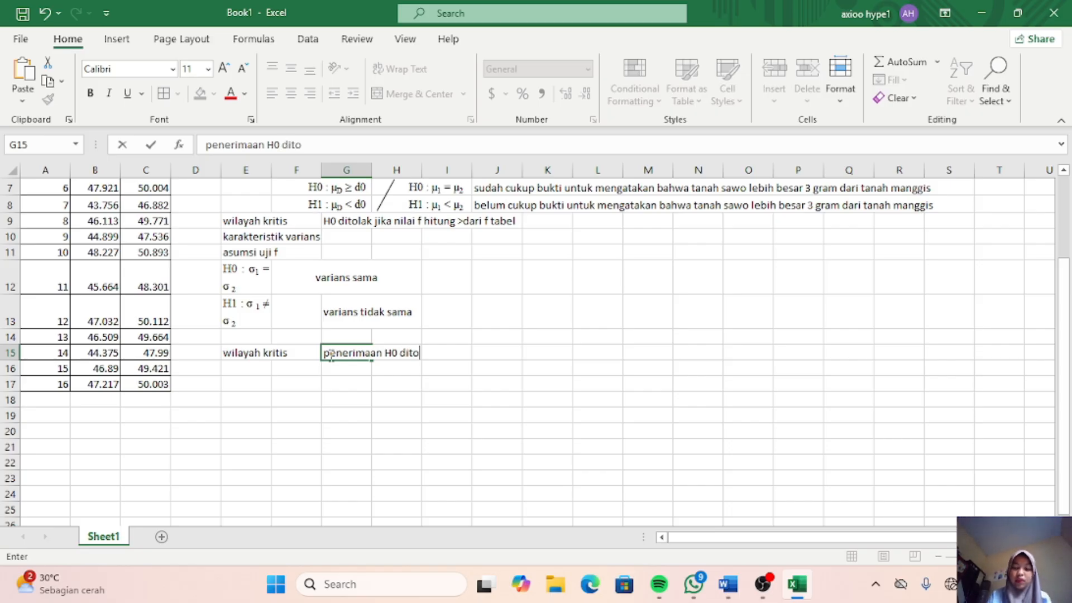
type("lak")
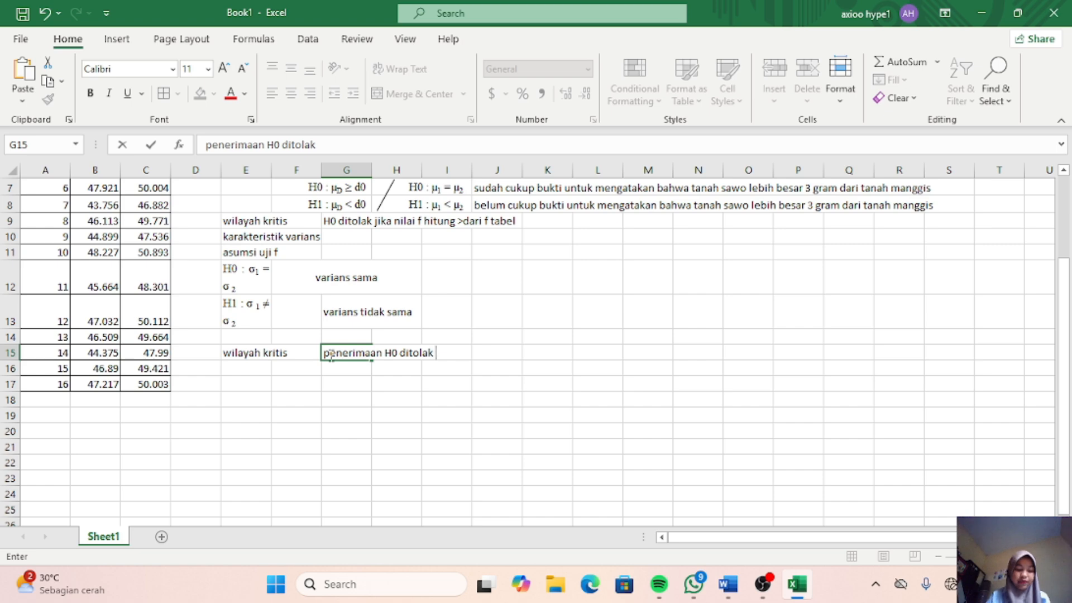
type(" jika")
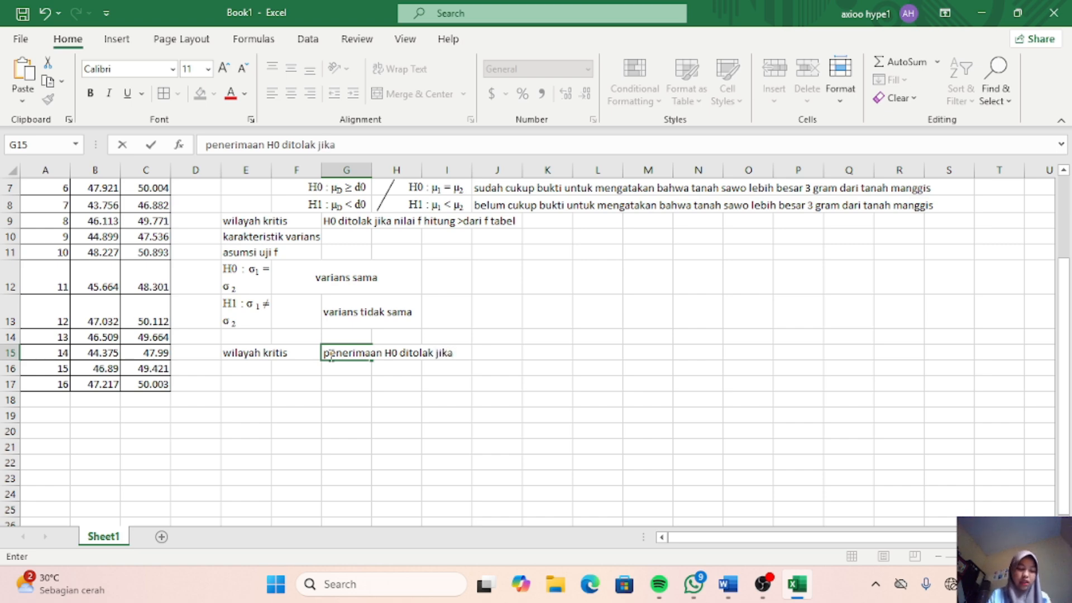
type(" nila")
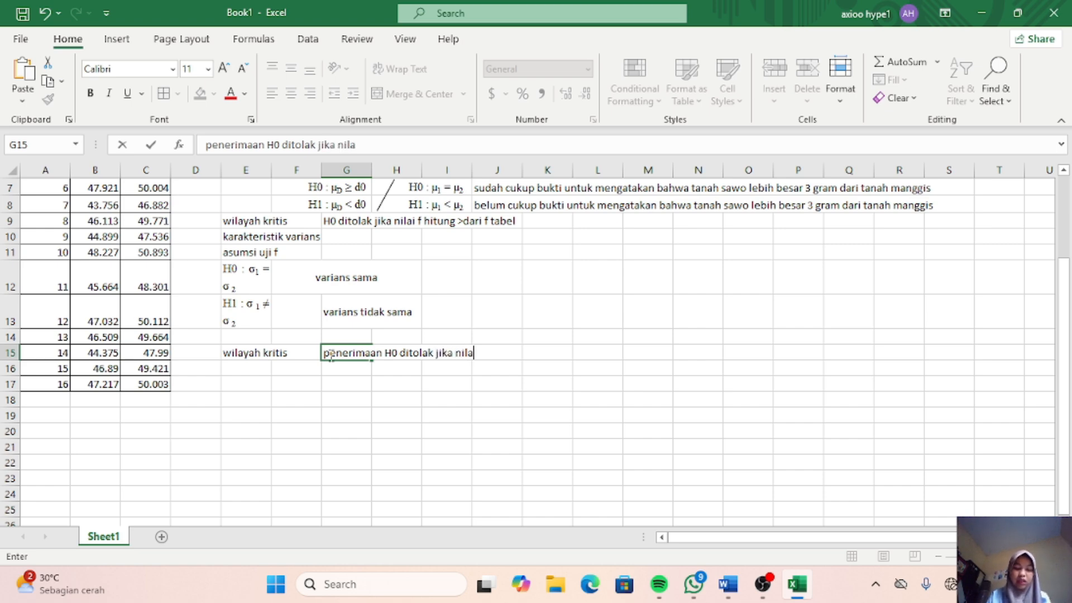
type("i f ")
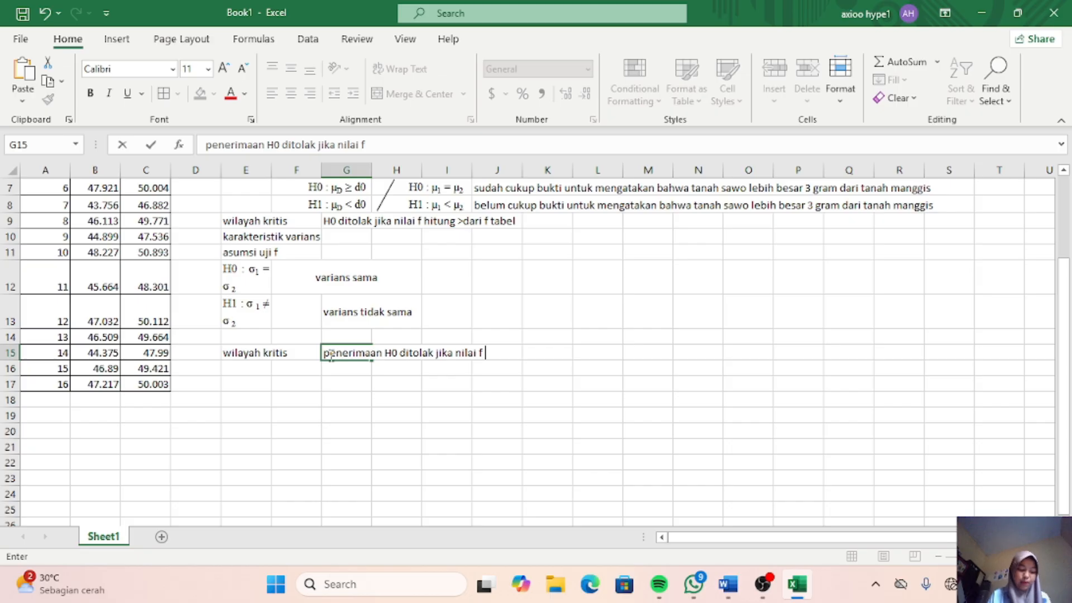
type("hitung")
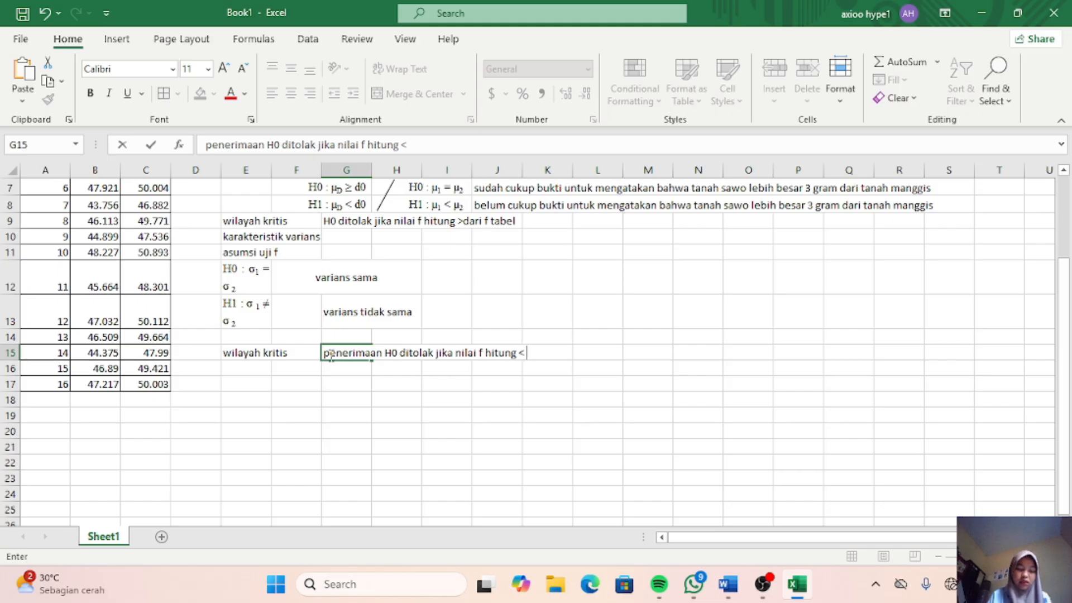
type(" < dari ")
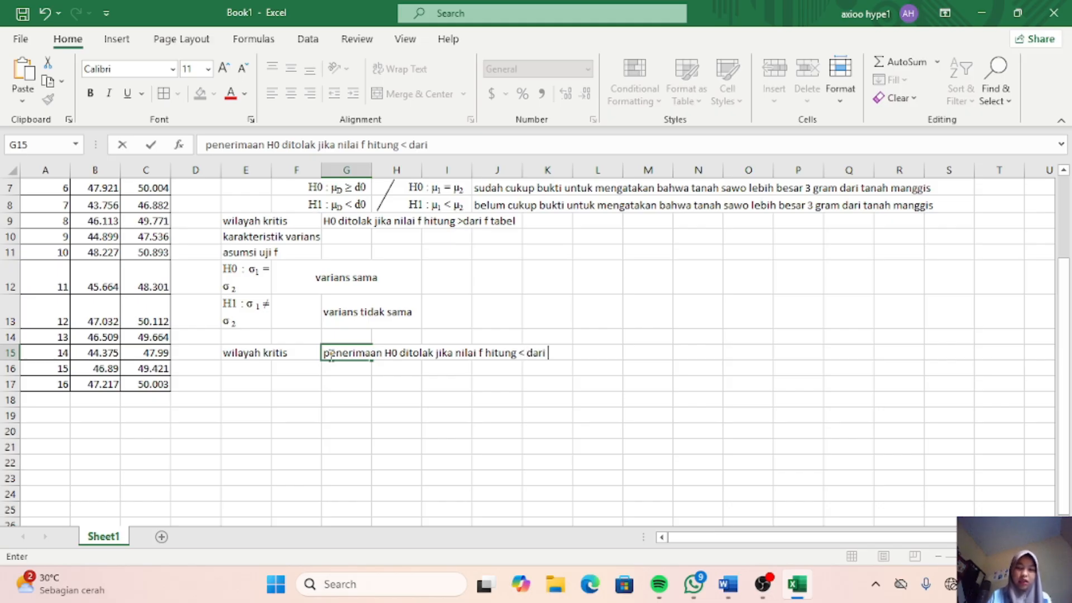
type("f tabe")
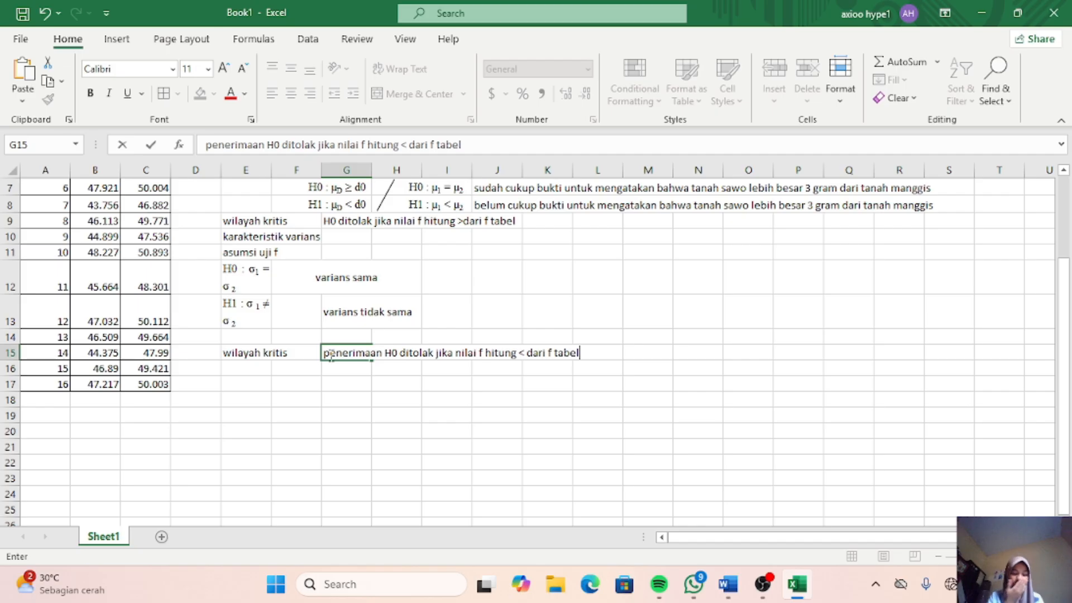
type("l")
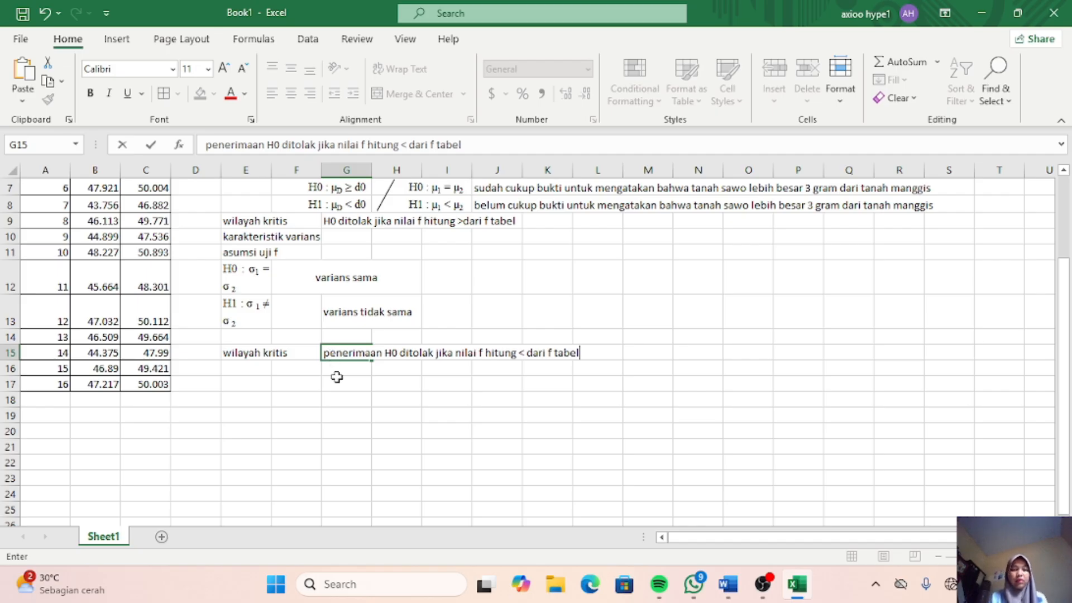
Step: Add the heading "uji varians" in E17 with the labels "var 1" in E18 and "var 2" in E19
left_click(248, 383)
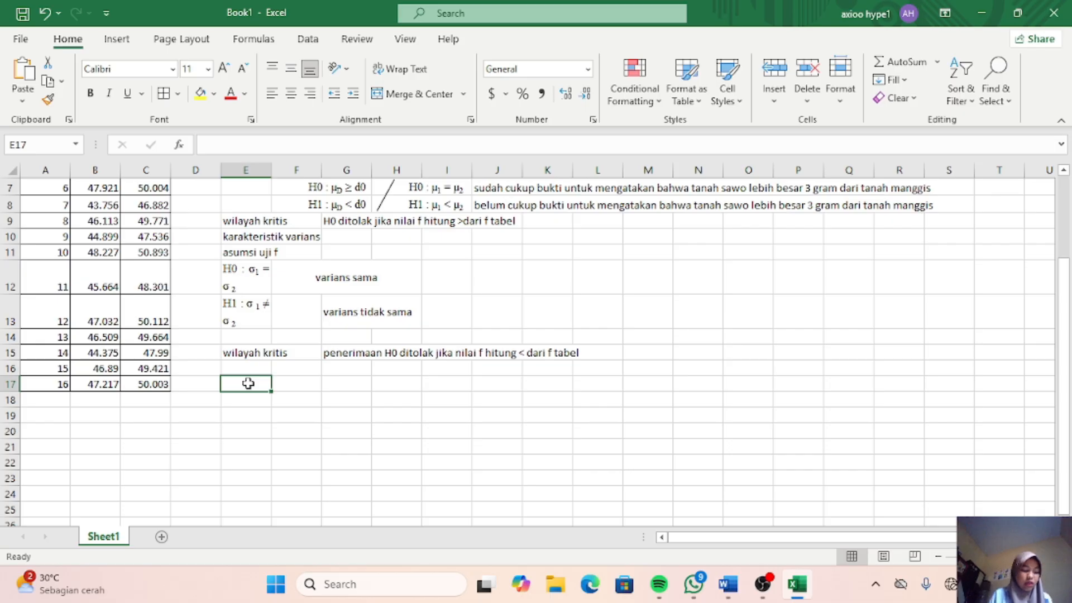
type("uji vari")
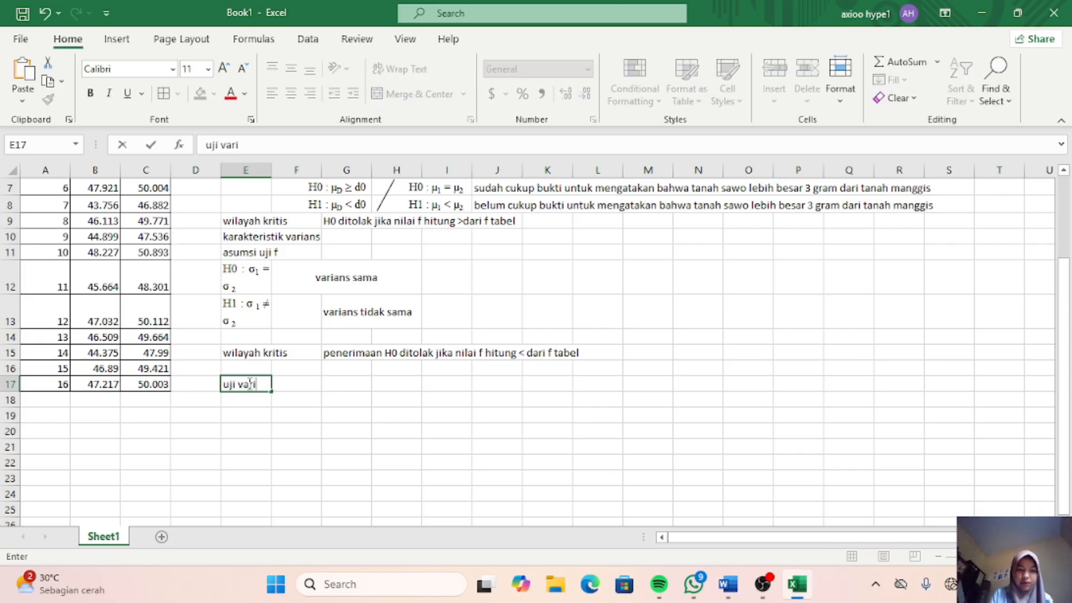
type("ans")
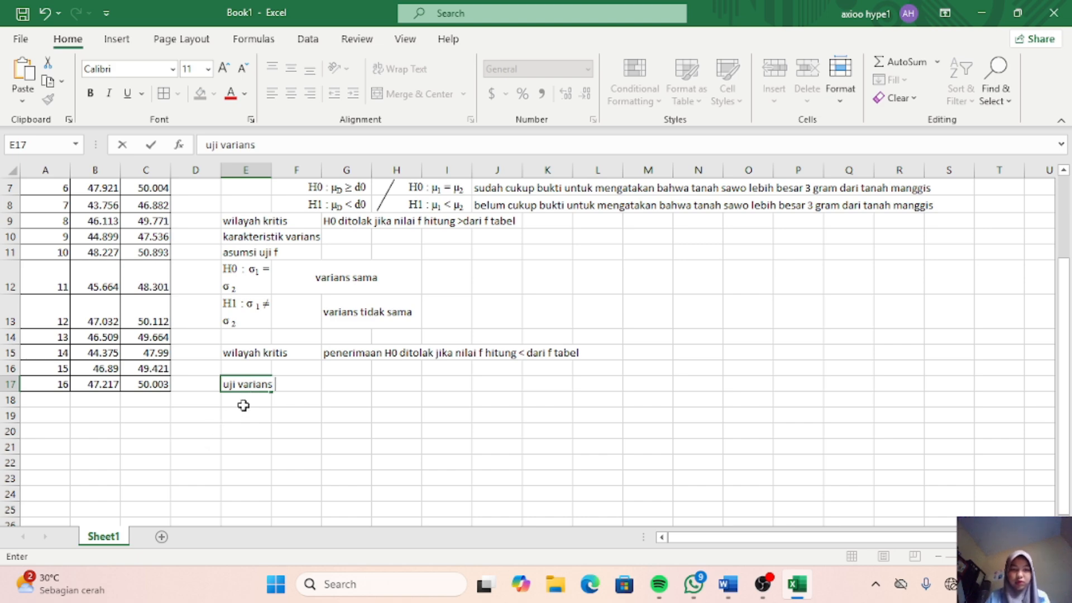
left_click(252, 401)
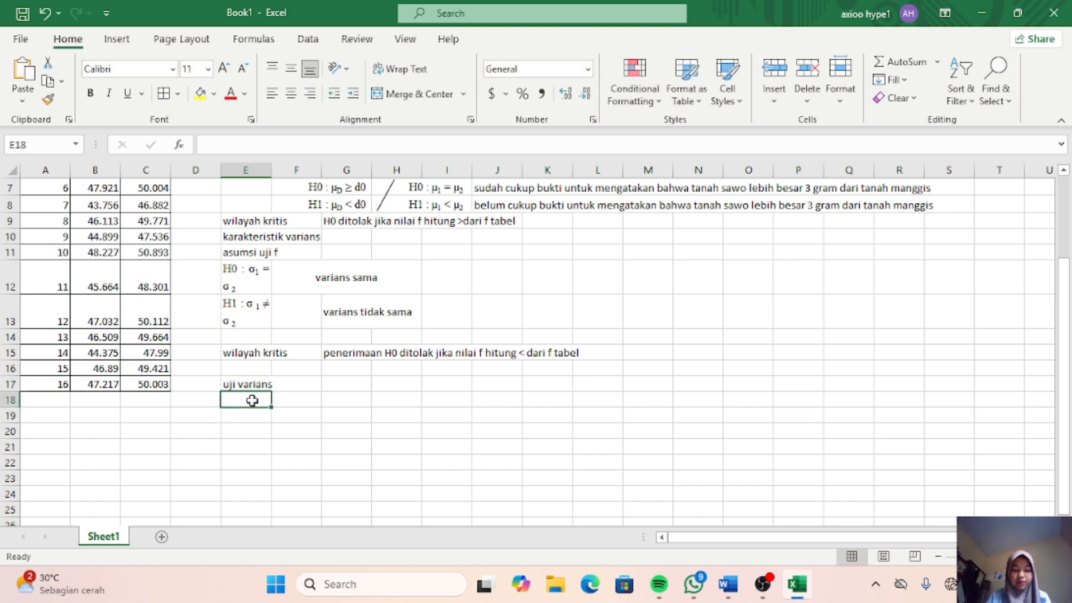
type("var")
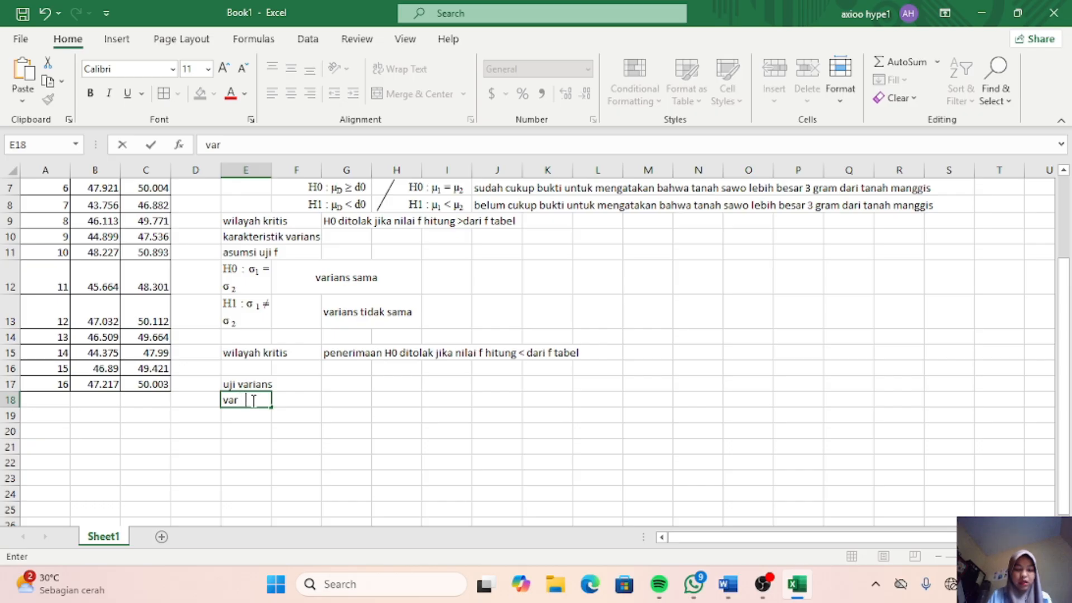
type(" 1")
key("Return")
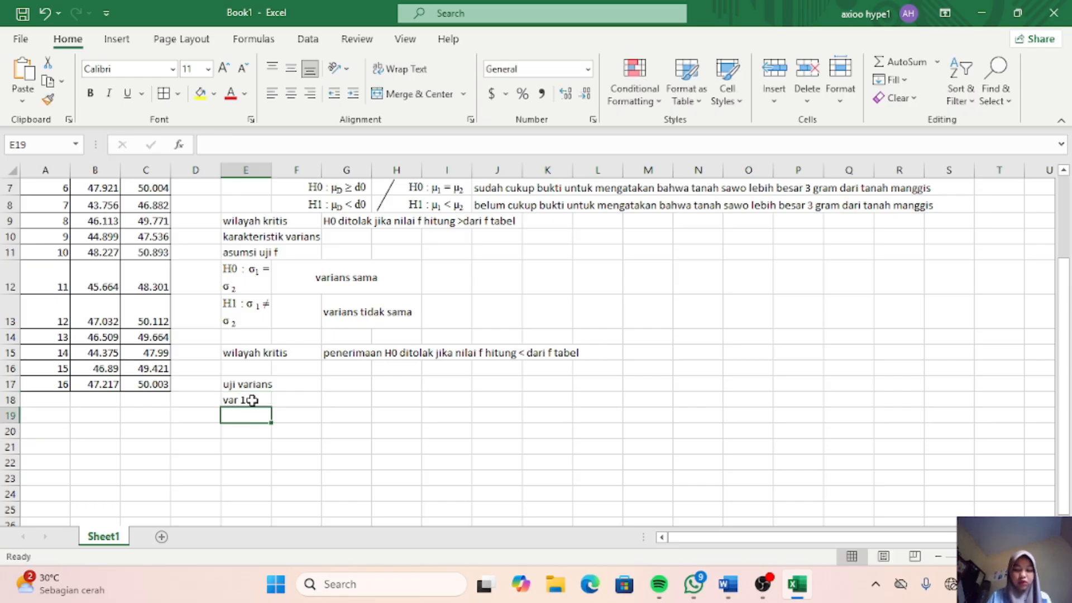
type("var 2")
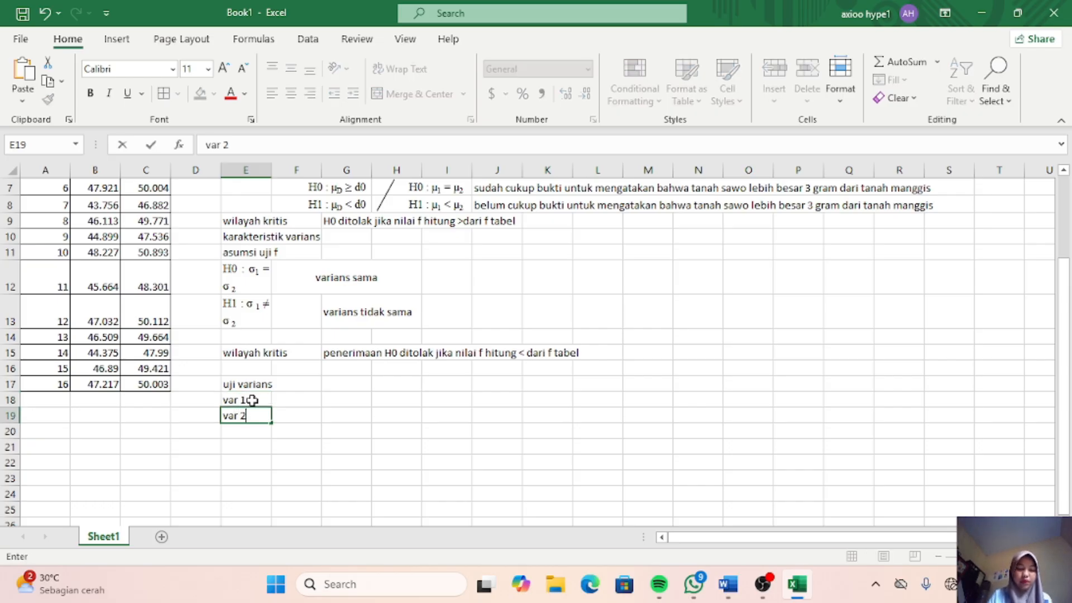
Step: Calculate the sample variance of the Manggis weights in F18 with =VAR.S(B2:B17)
left_click(291, 400)
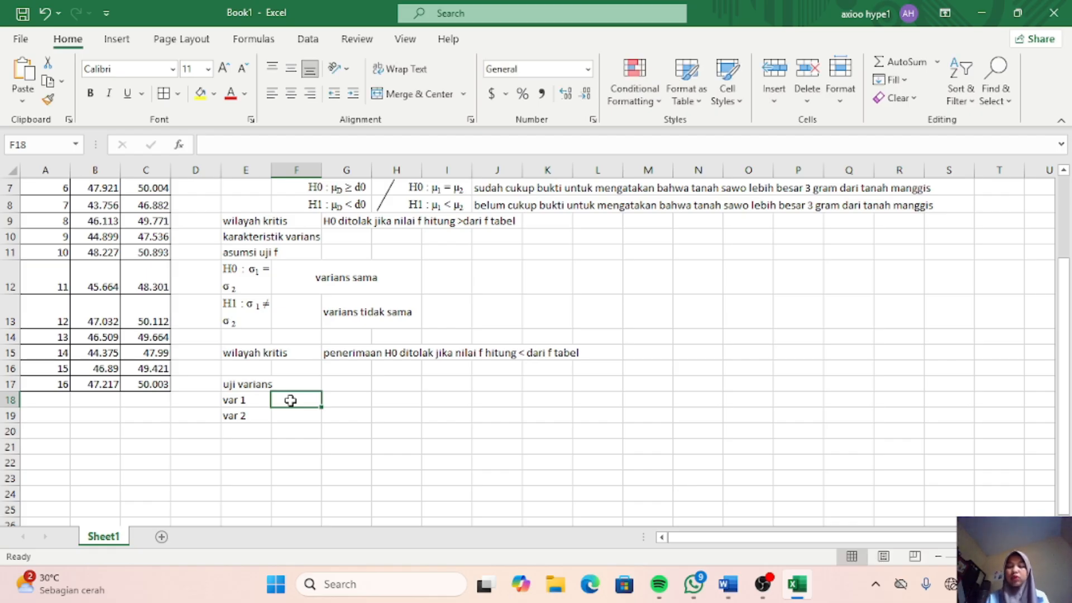
type("=")
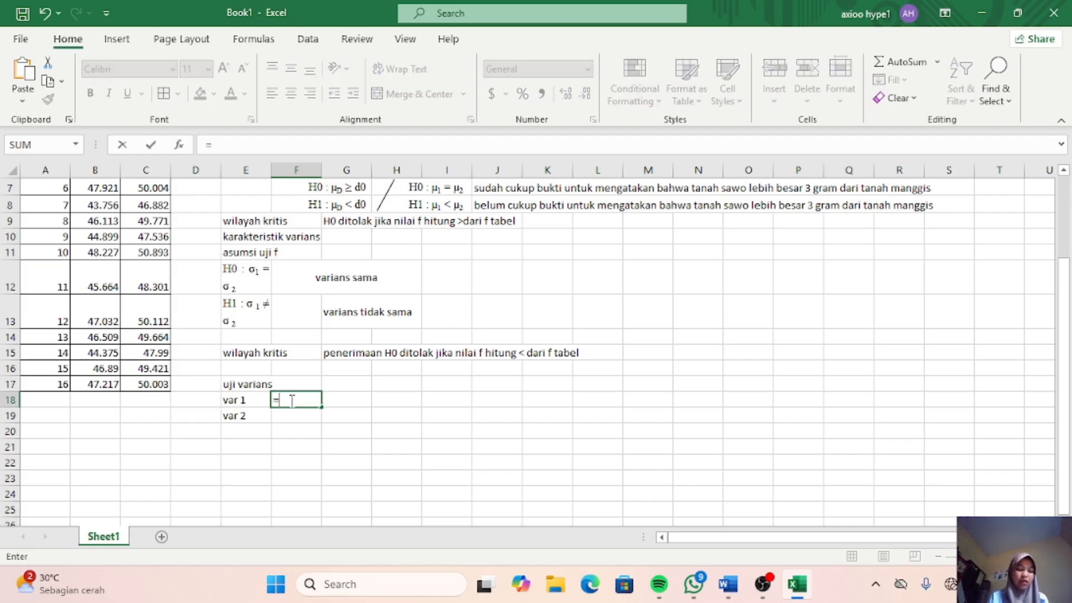
type("var")
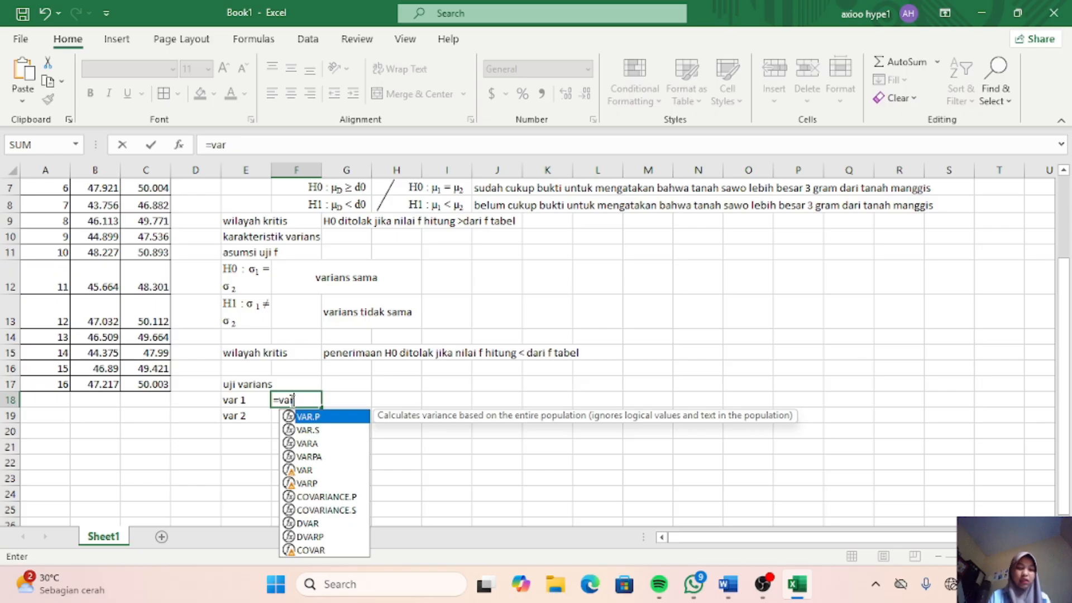
left_click(317, 431)
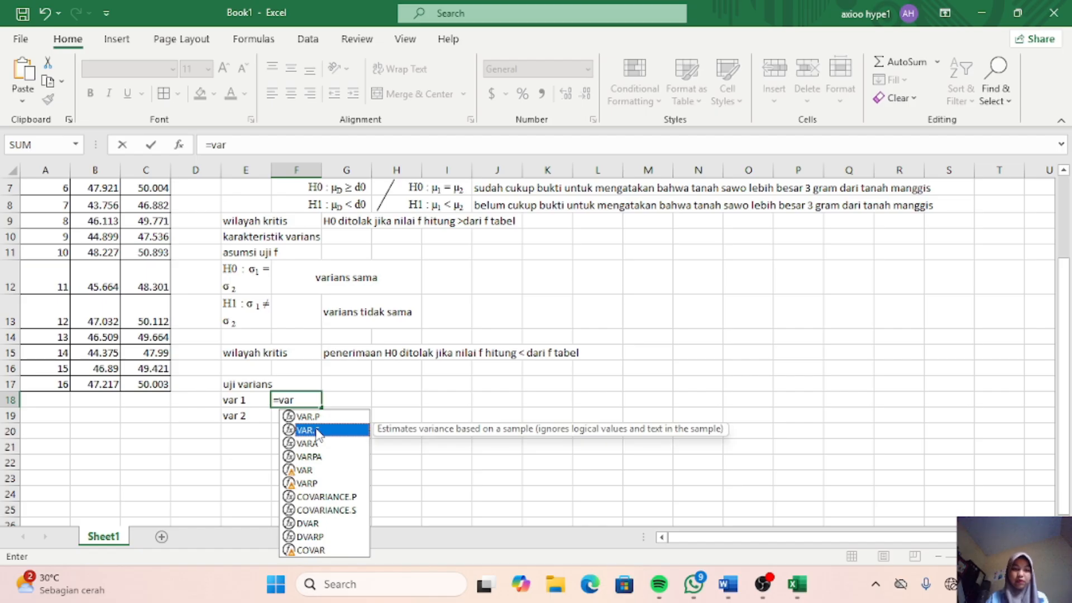
double_click(317, 431)
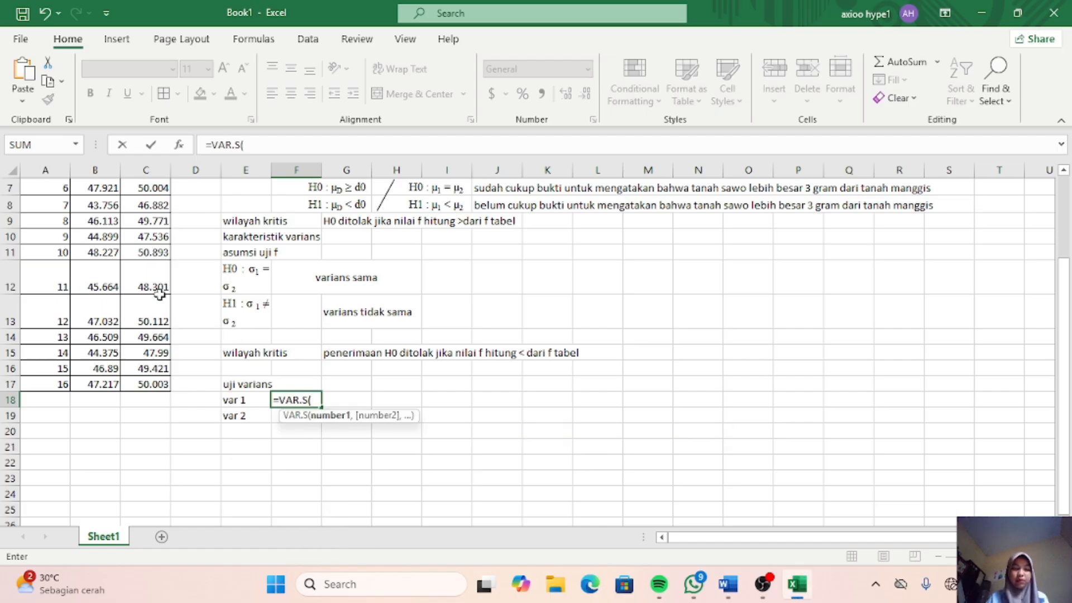
scroll(160, 296, "up", 1)
scroll(160, 296, "up", 1)
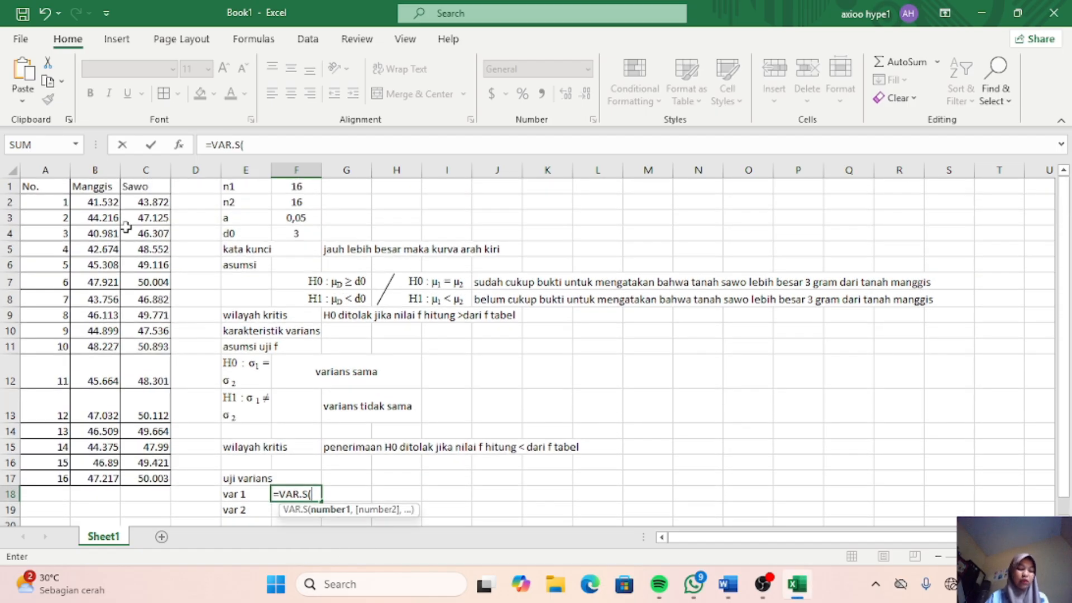
left_click(105, 202)
left_click_drag(105, 202, 109, 479)
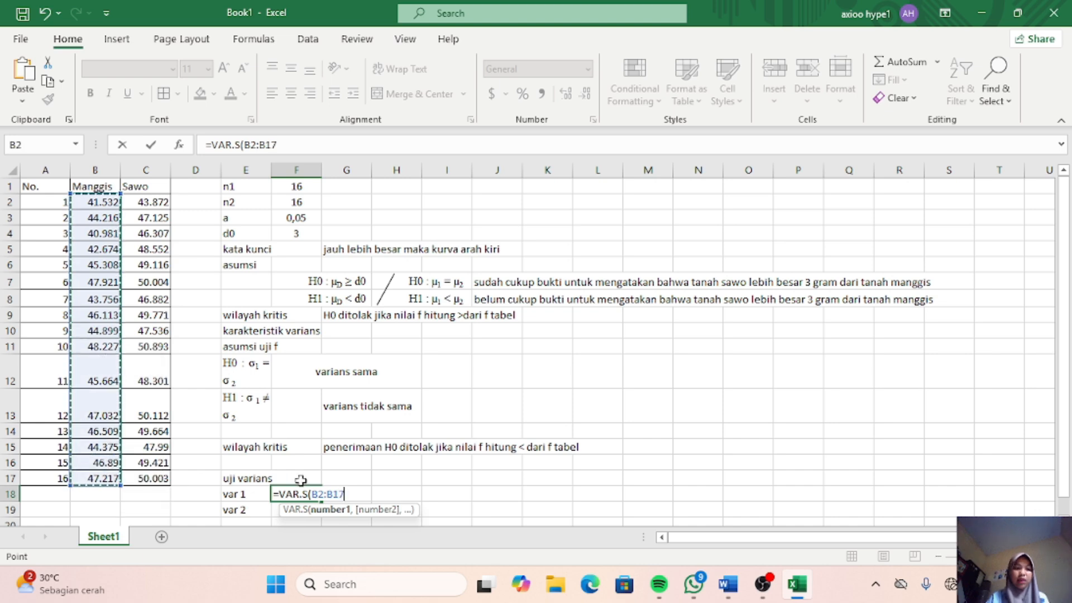
scroll(422, 482, "down", 2)
type(")")
key("Return")
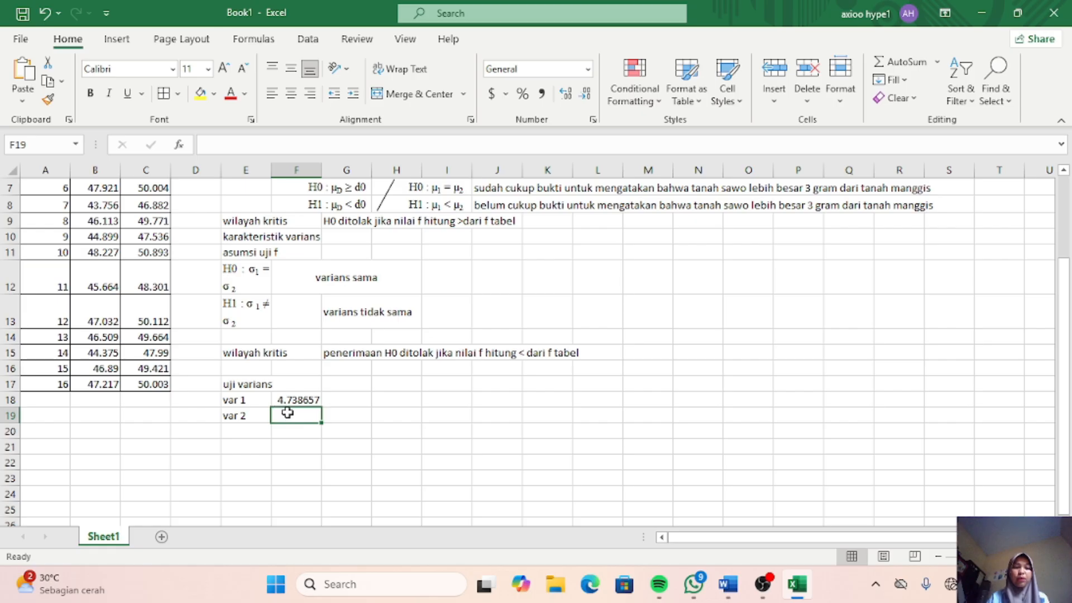
Step: Calculate the sample variance of the Sawo weights in F19 with =VAR.S(C2:C17)
type("=v")
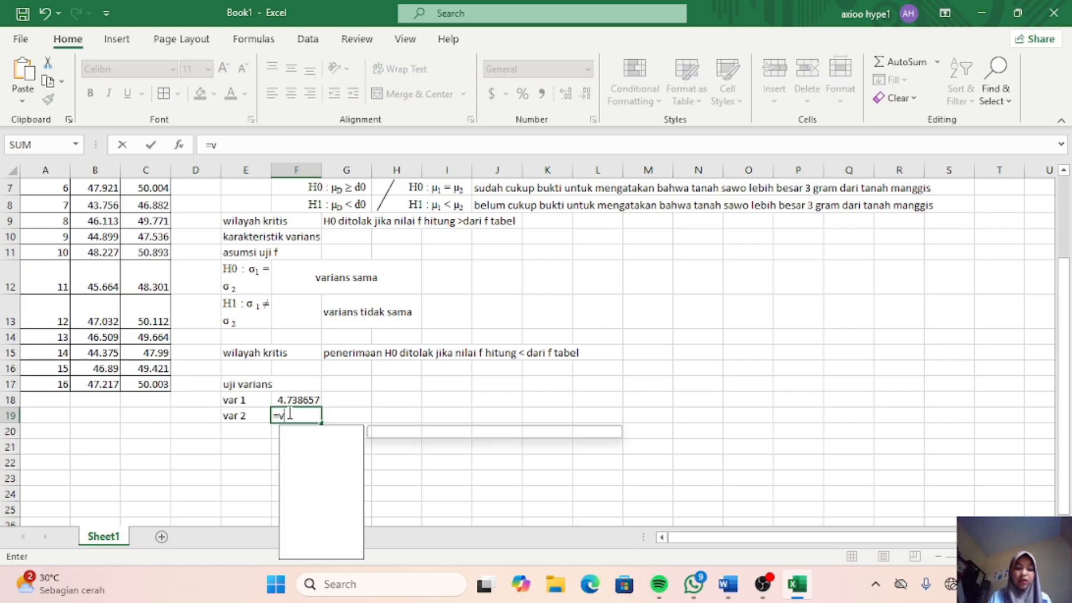
type("ars")
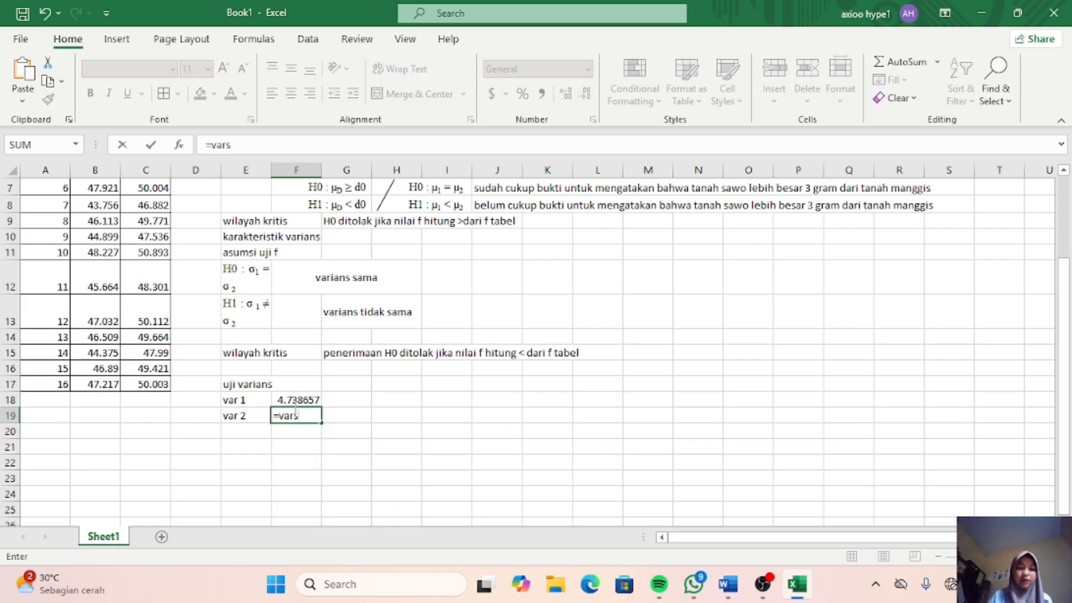
key("BackSpace")
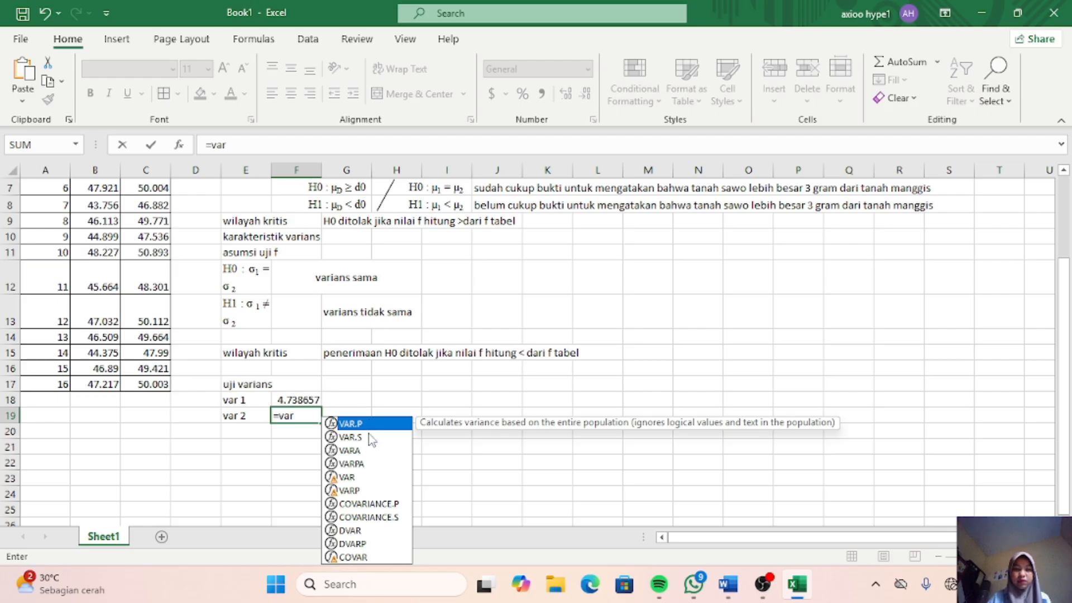
double_click(350, 436)
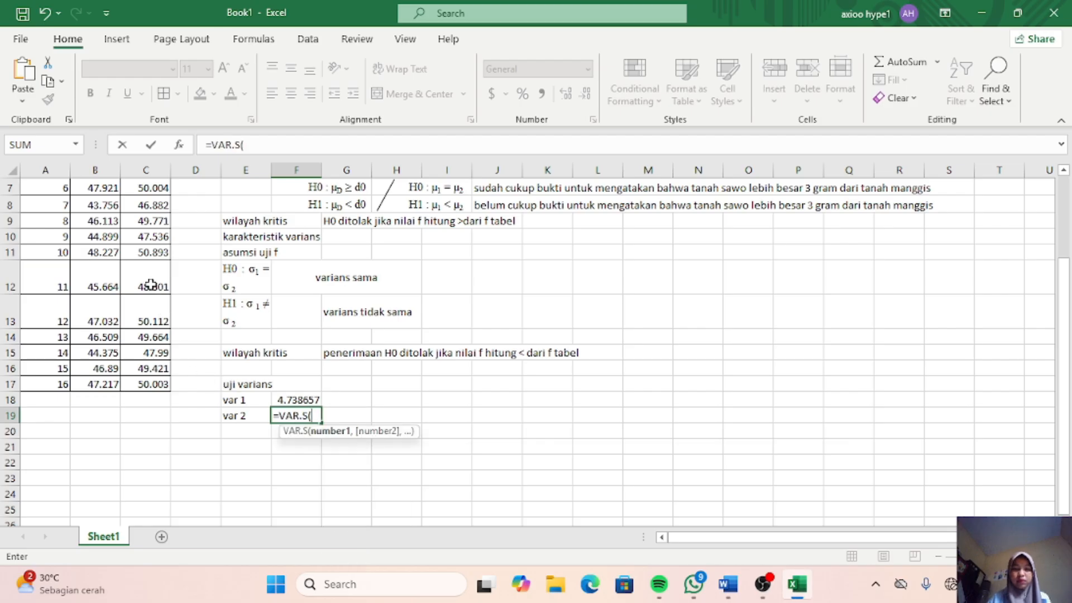
scroll(159, 288, "up", 2)
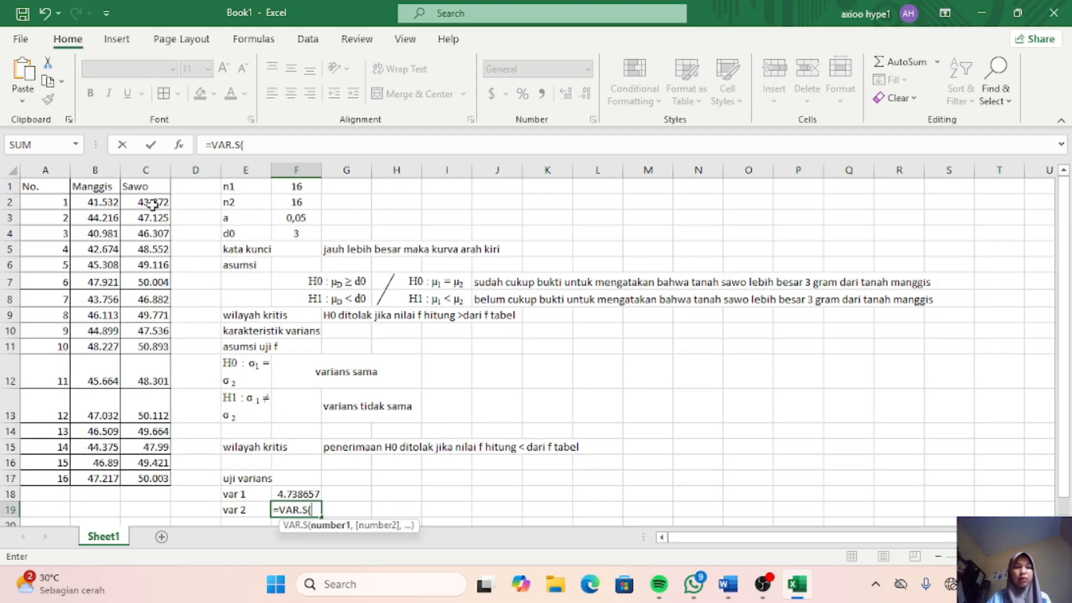
left_click_drag(151, 202, 160, 476)
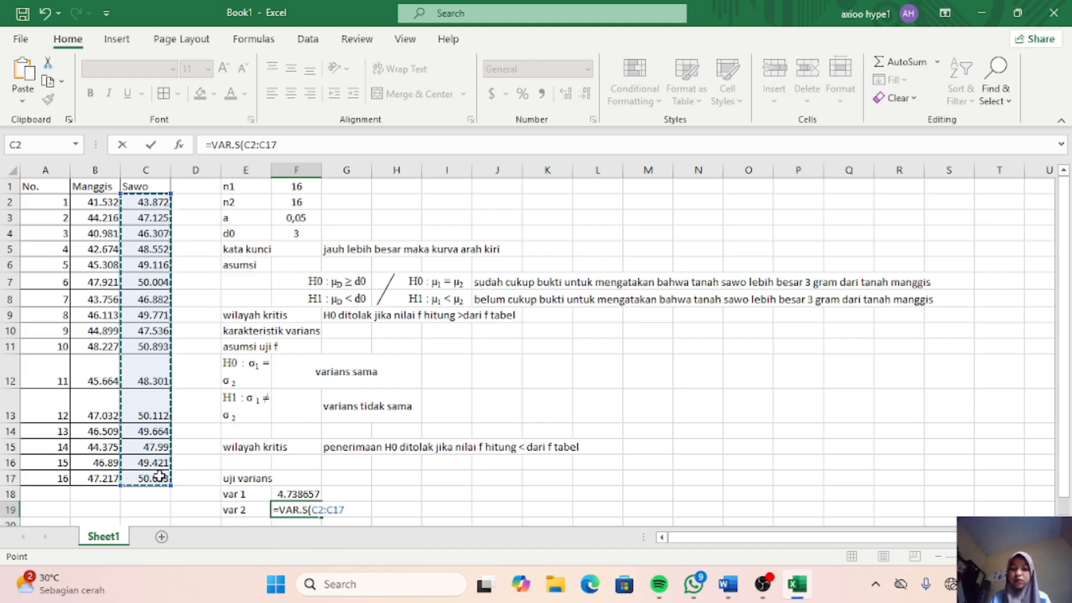
key("Return")
Step: Add the heading "f hitung manual" in E21, below the variance results
scroll(349, 440, "down", 3)
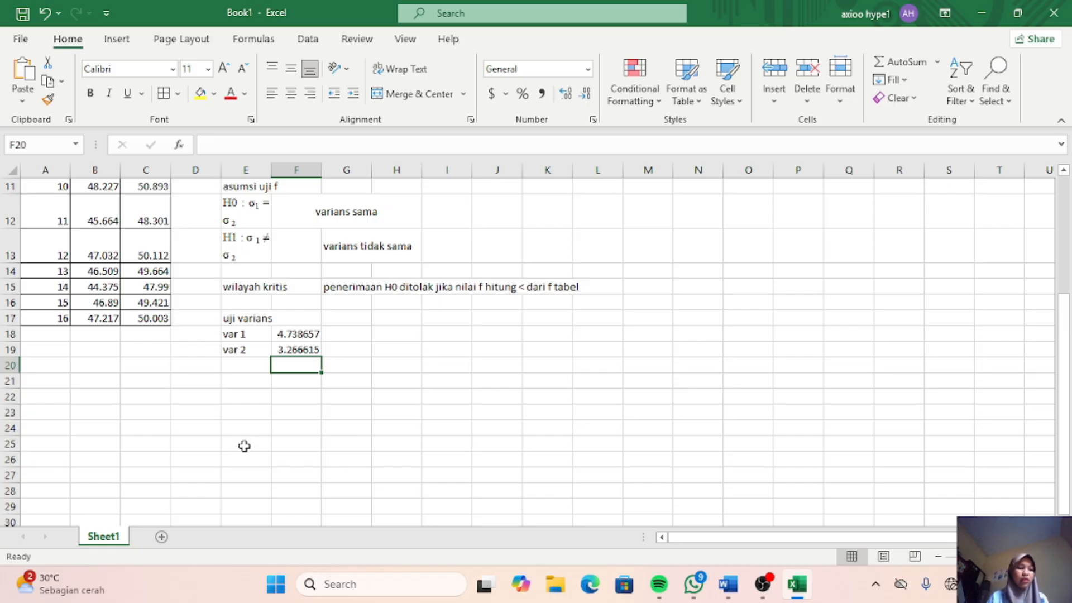
left_click(243, 379)
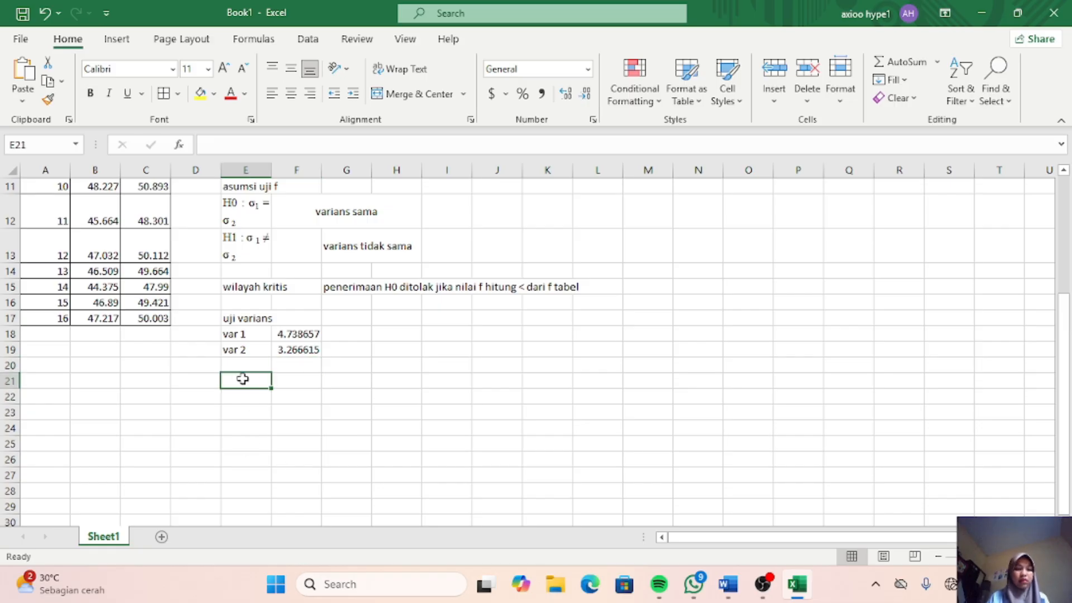
type("f")
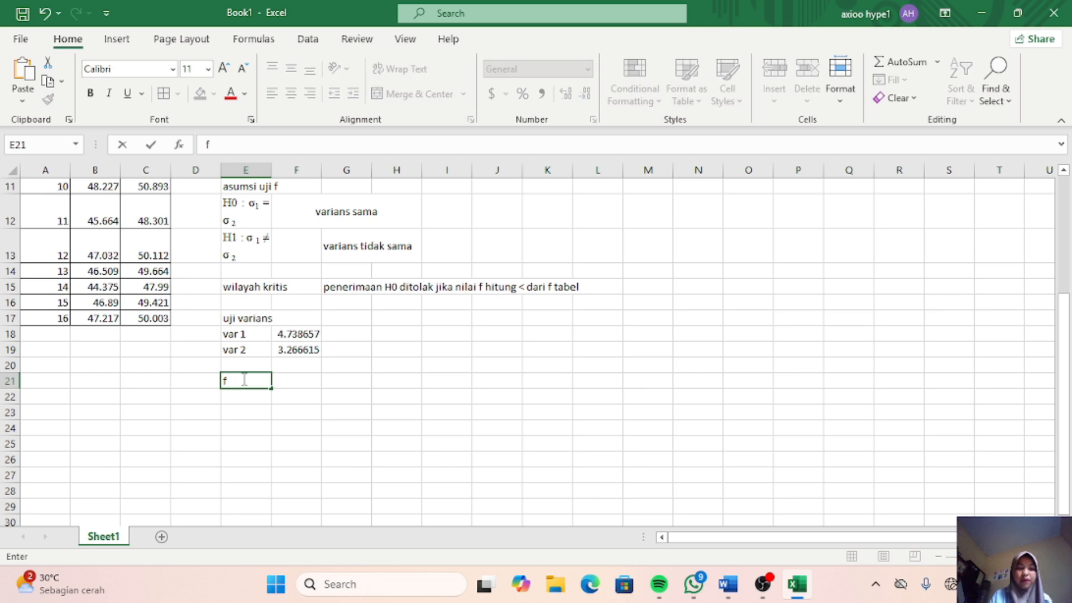
type(" hitung")
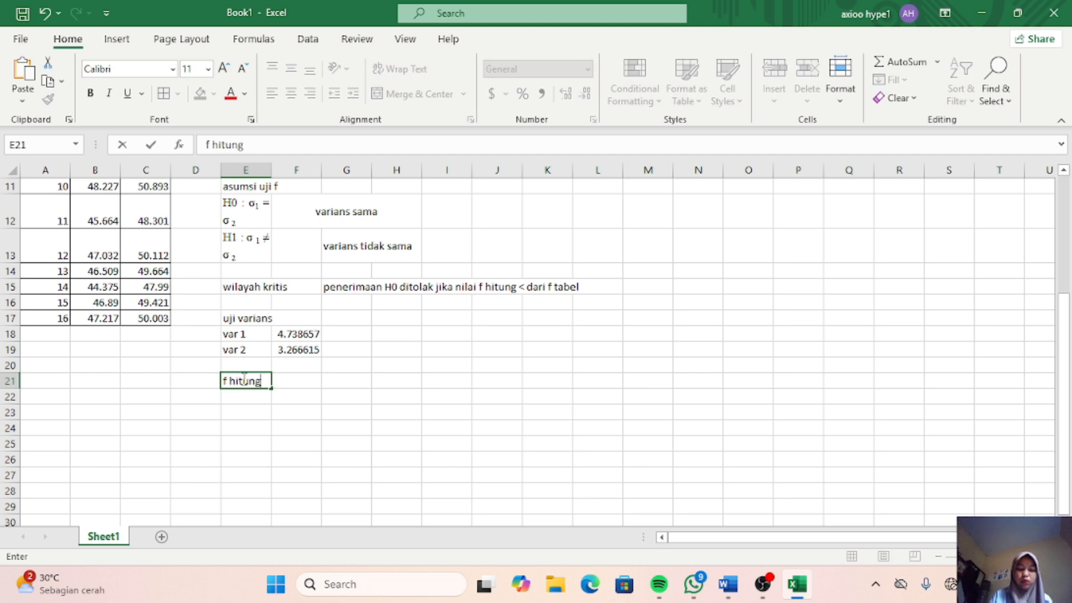
type(" manual")
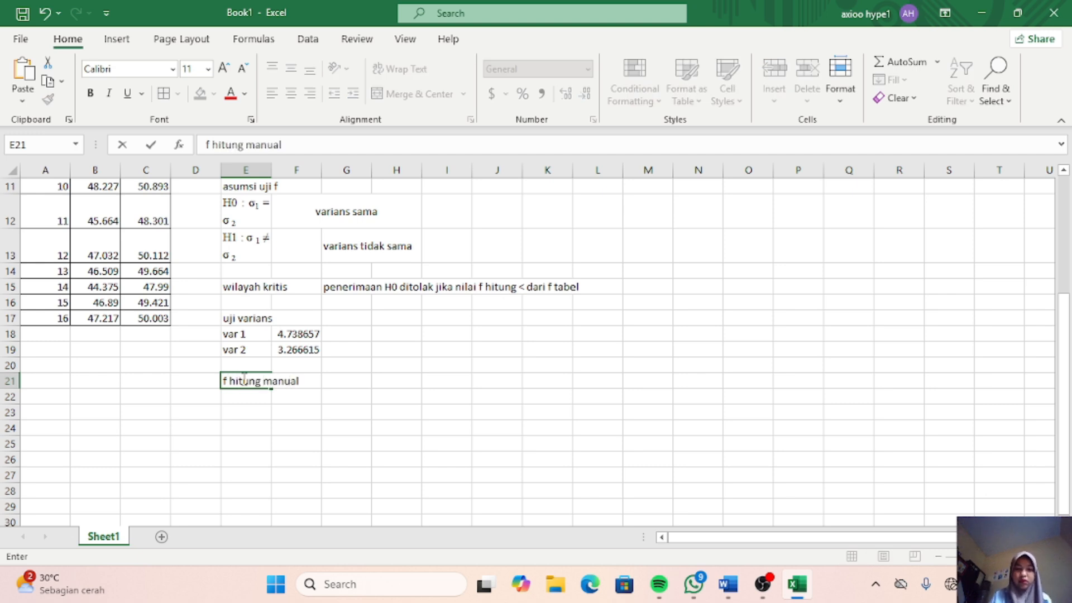
key("Return")
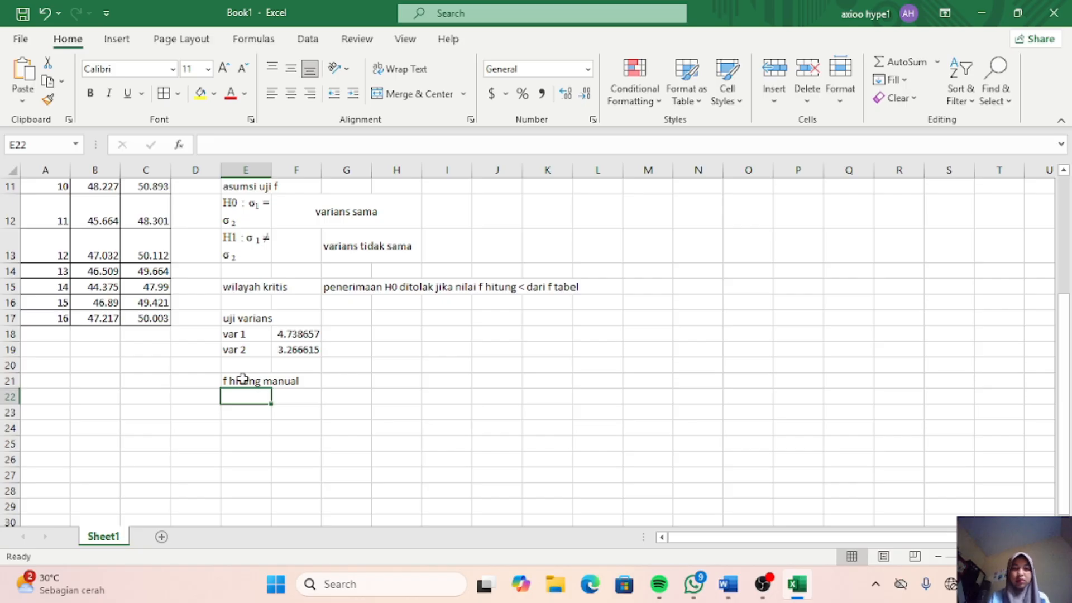
type("f")
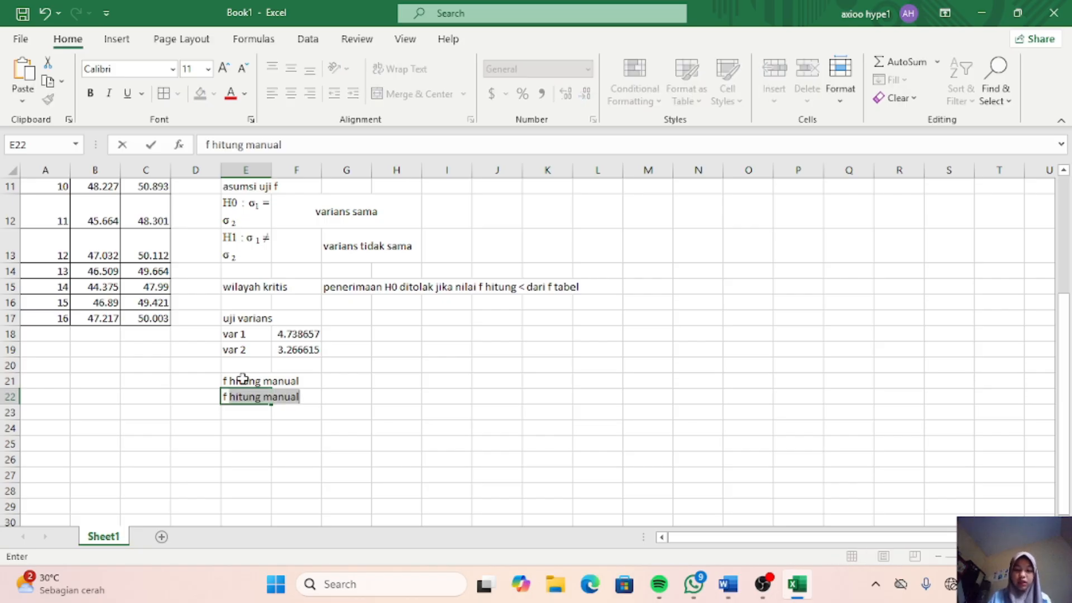
type(" hitunf")
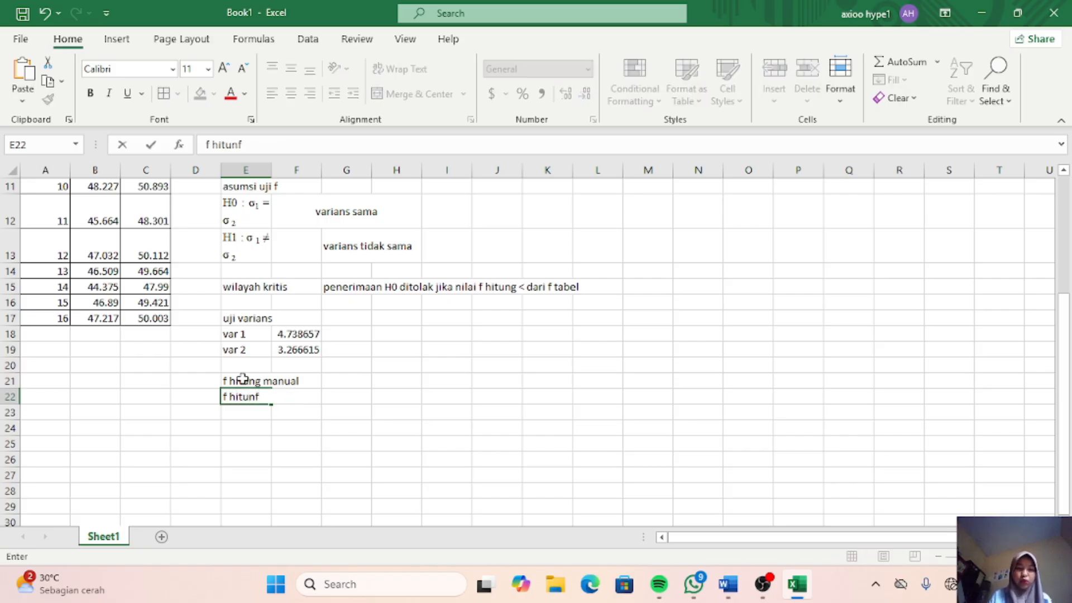
key("BackSpace")
type("g")
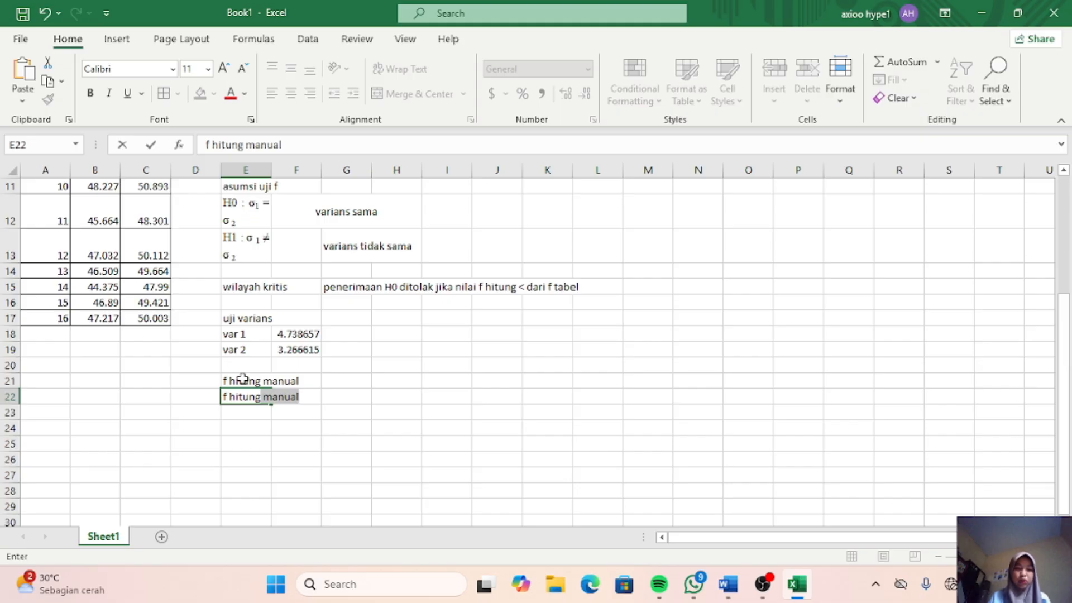
left_click(254, 413)
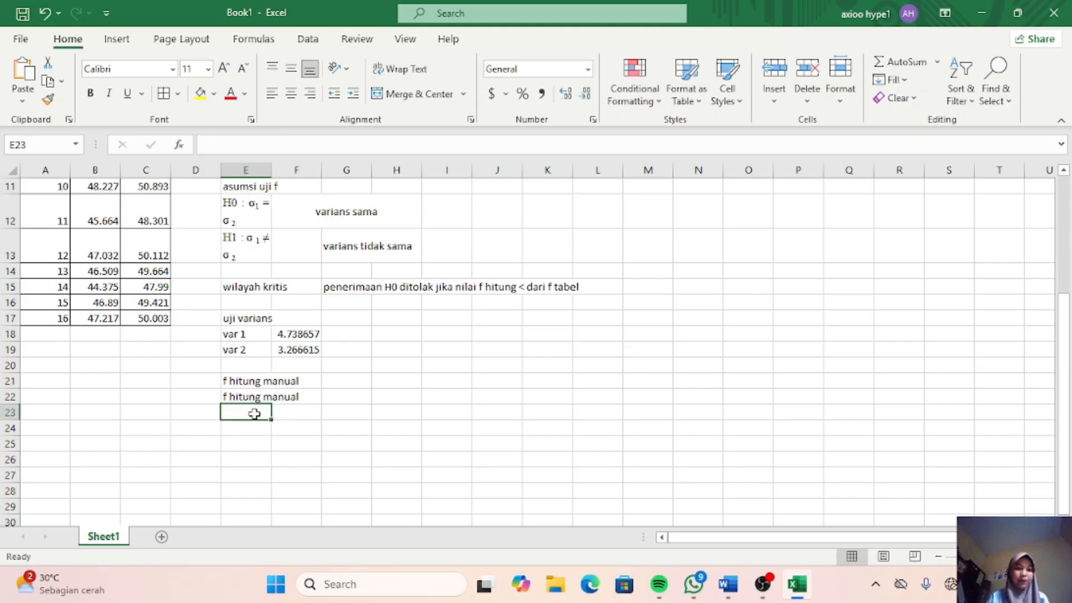
left_click(306, 396)
double_click(306, 396)
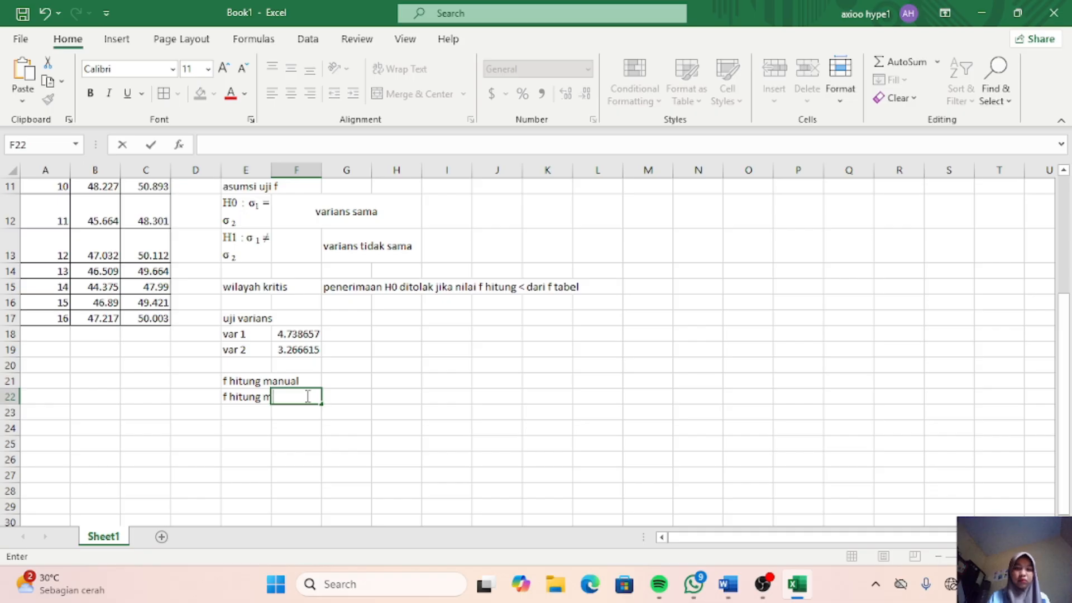
left_click(265, 396)
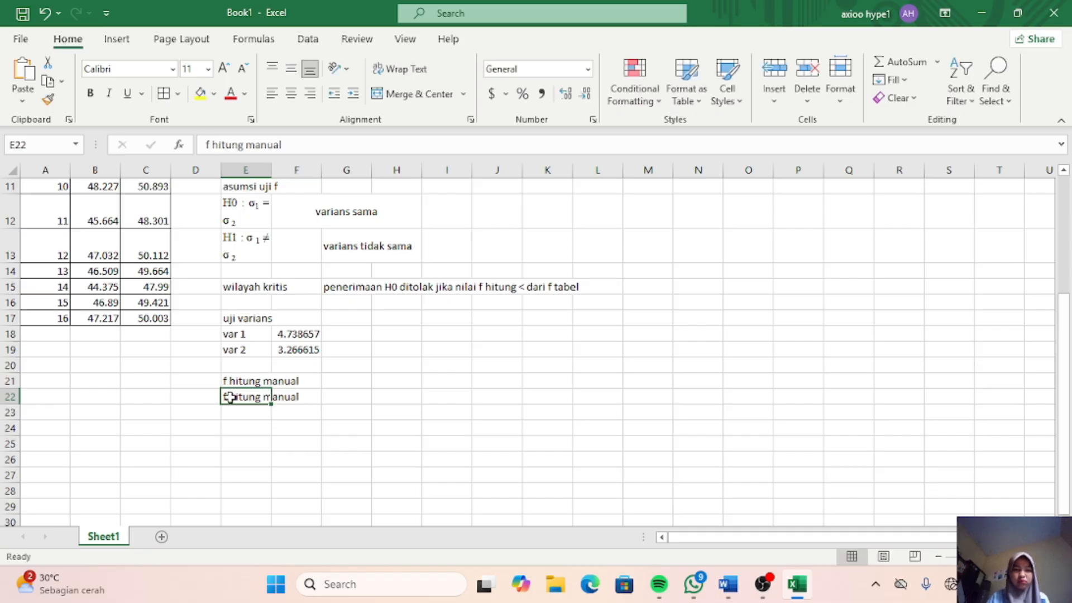
left_click_drag(229, 397, 298, 397)
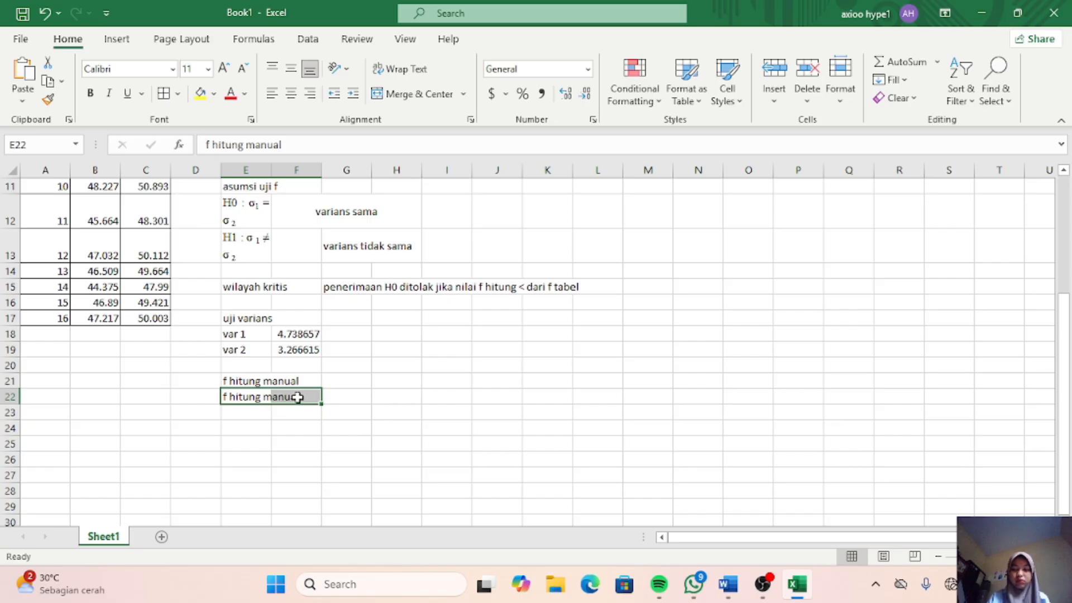
key("Delete")
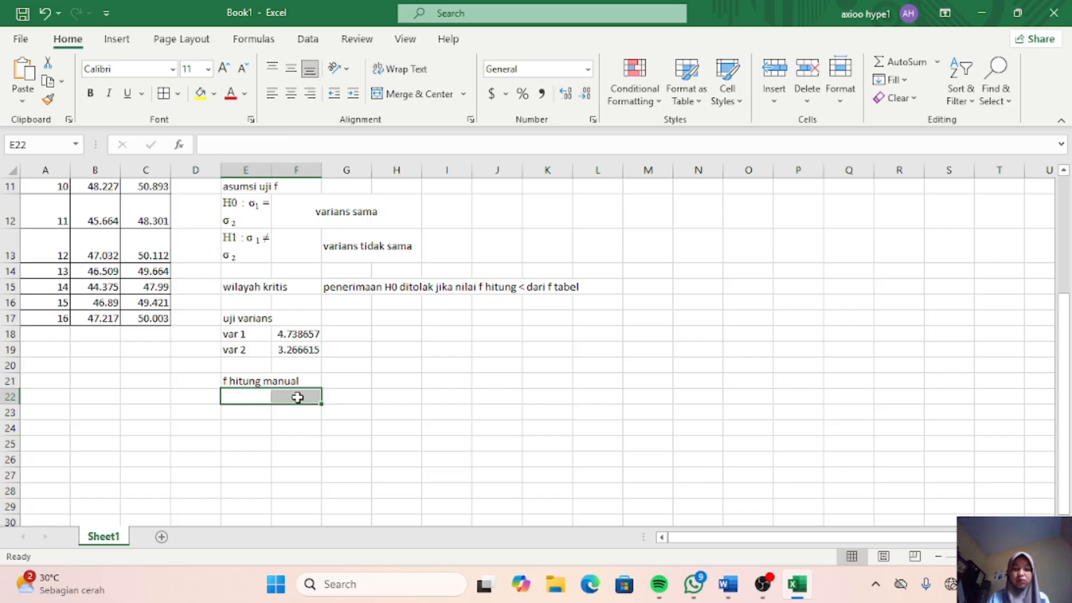
Step: Add the label "f hitung" in E22, without the suggested word "manual"
left_click(248, 394)
type("f")
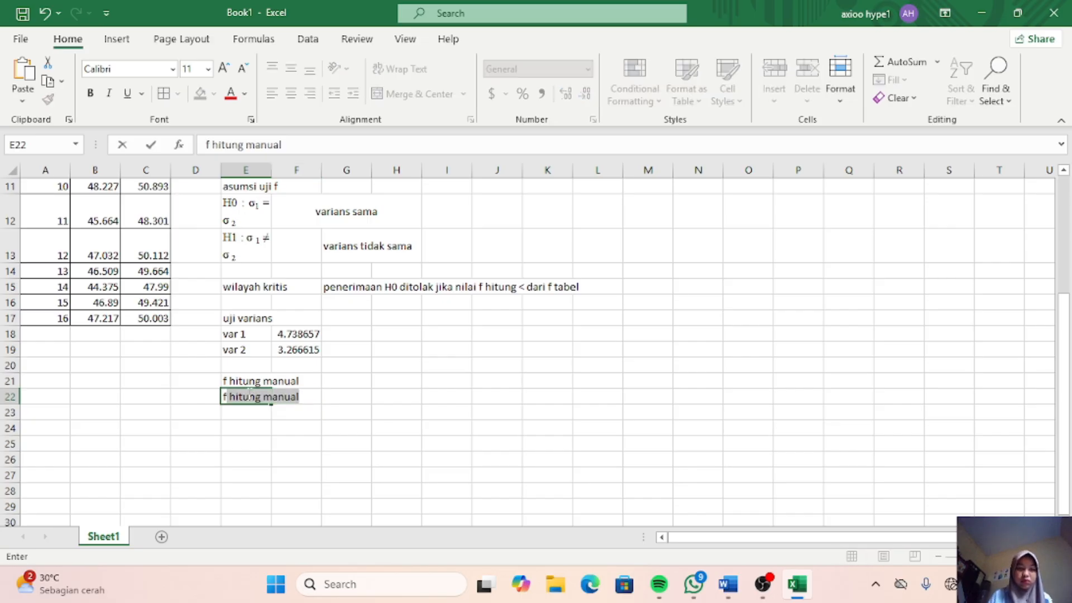
type(" hitung")
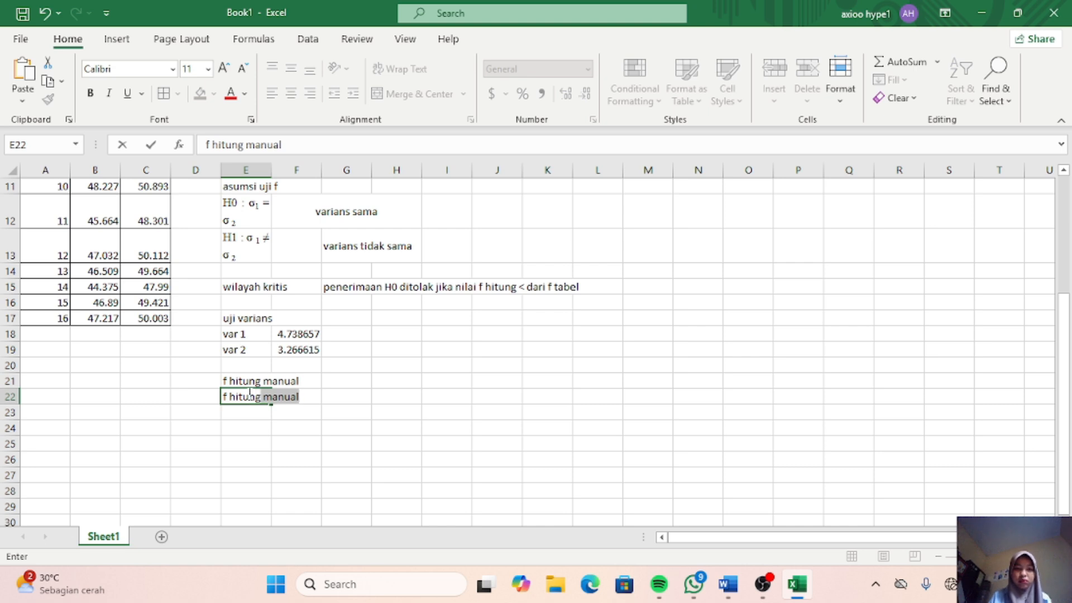
key("BackSpace")
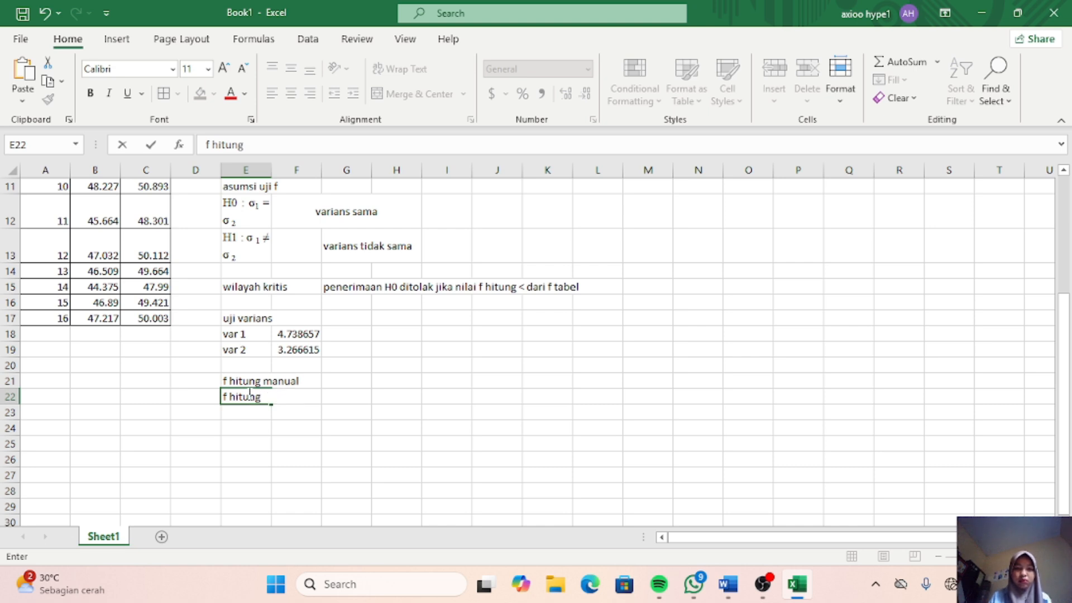
left_click(259, 411)
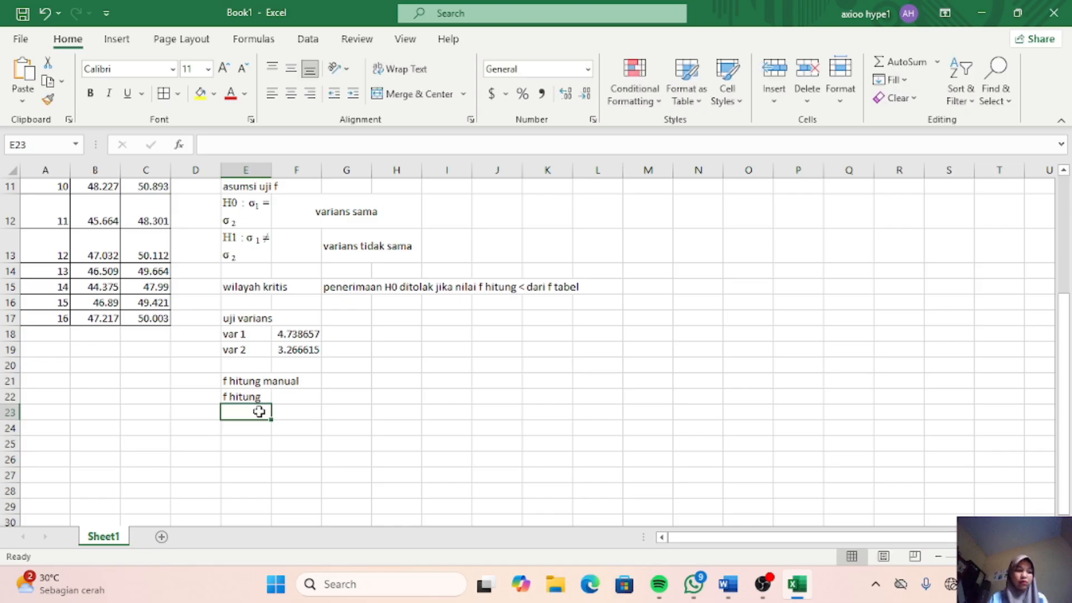
Step: Calculate the F statistic in F22 by dividing var 1 by var 2 with =F18/F19
left_click(300, 396)
type("=")
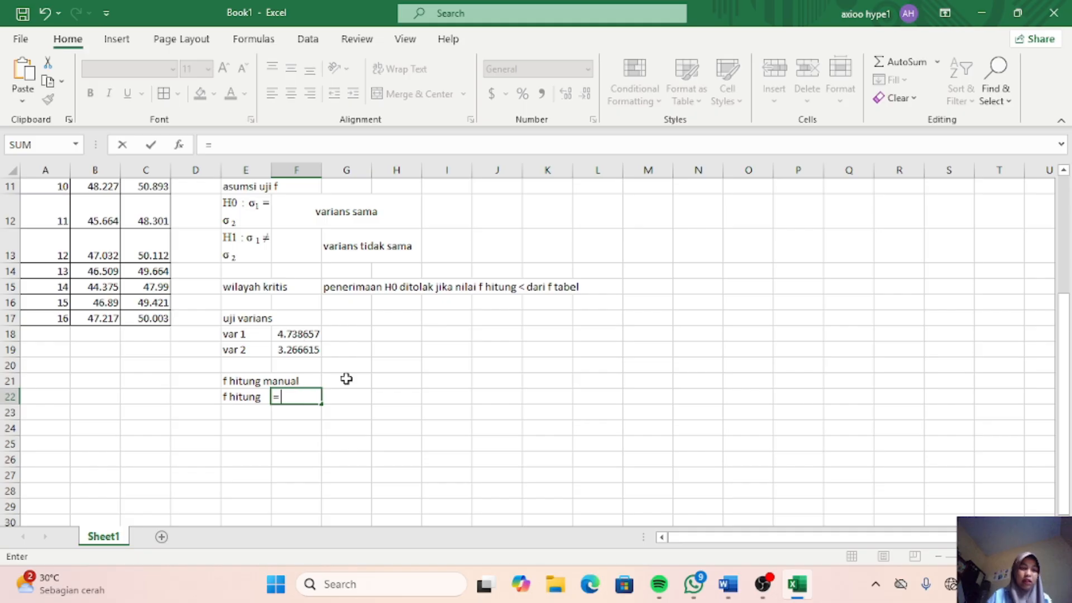
left_click(308, 333)
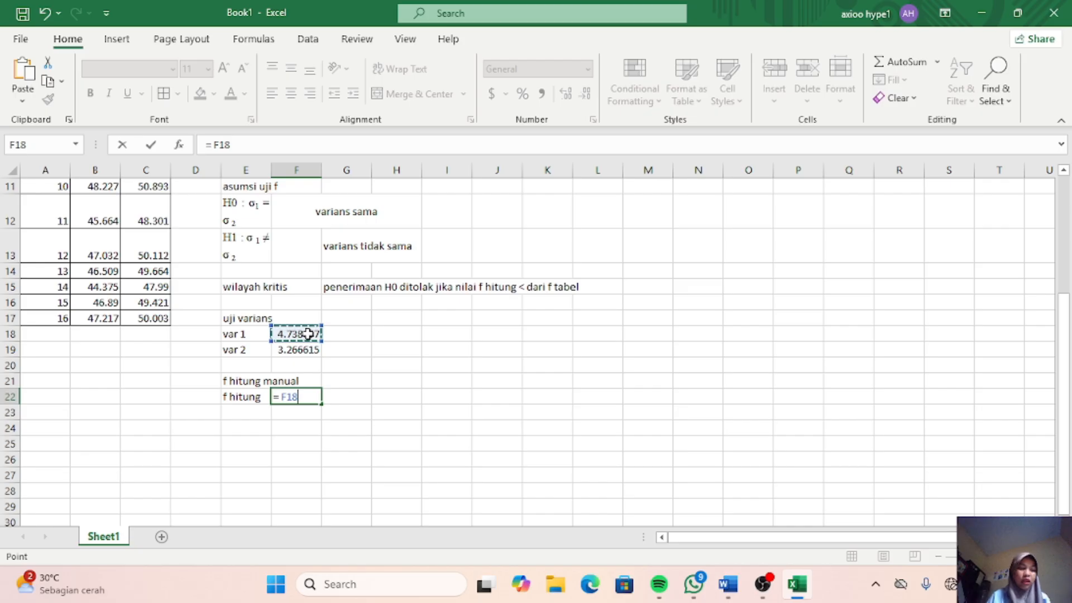
type("/")
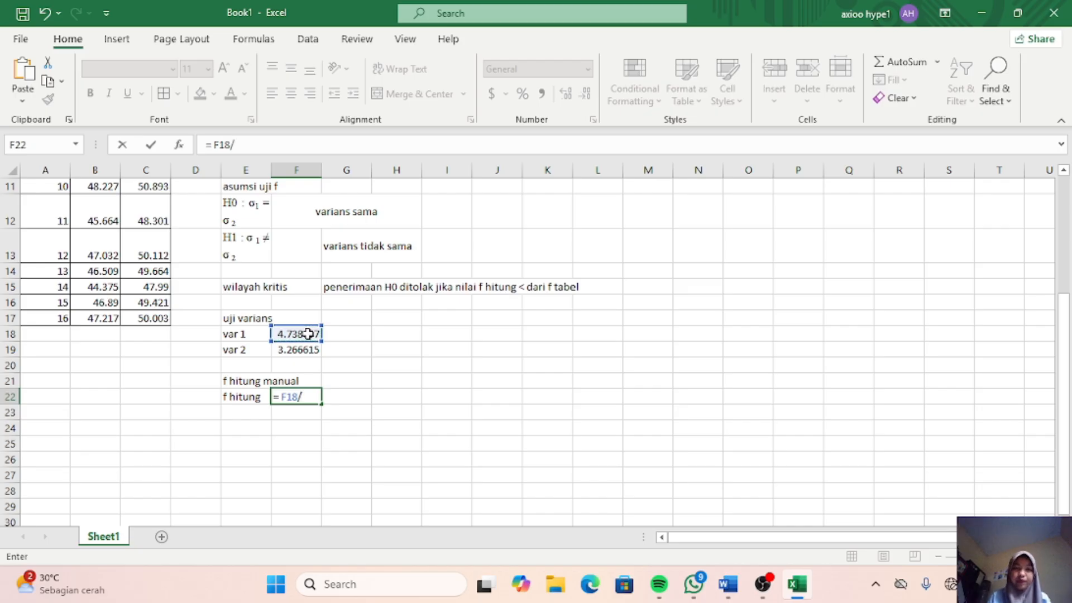
left_click(302, 350)
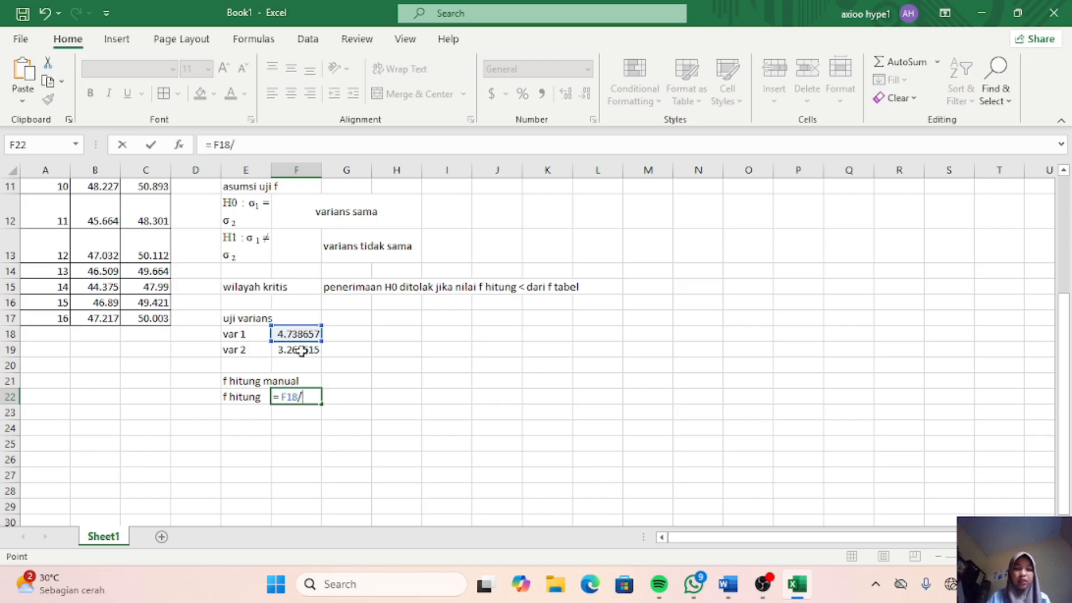
key("Return")
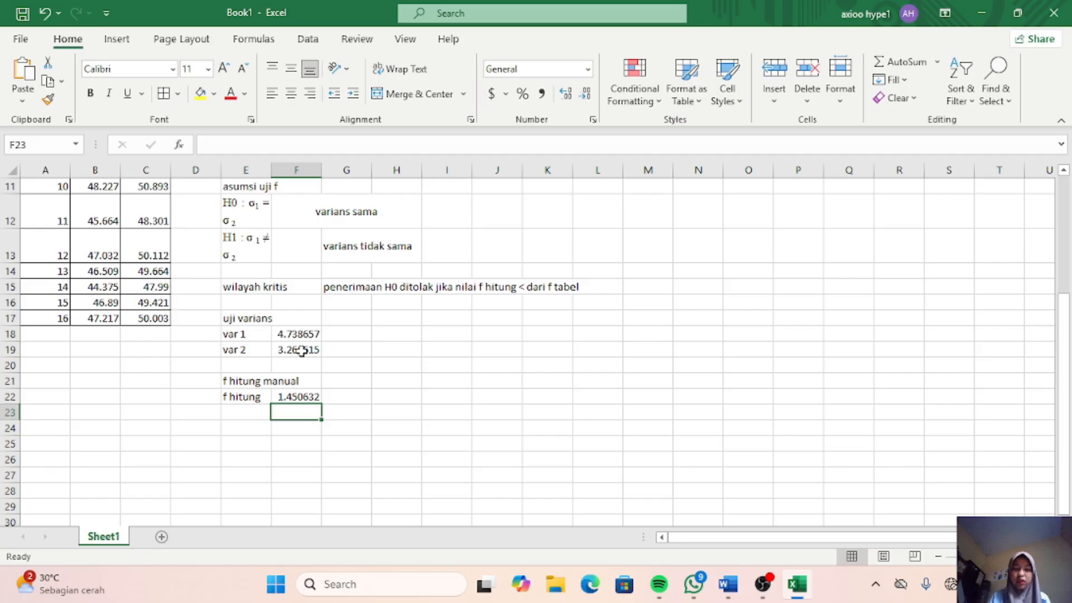
Step: Add the label "f tabel" in E23, below the "f hitung" label
left_click(242, 414)
type("f t")
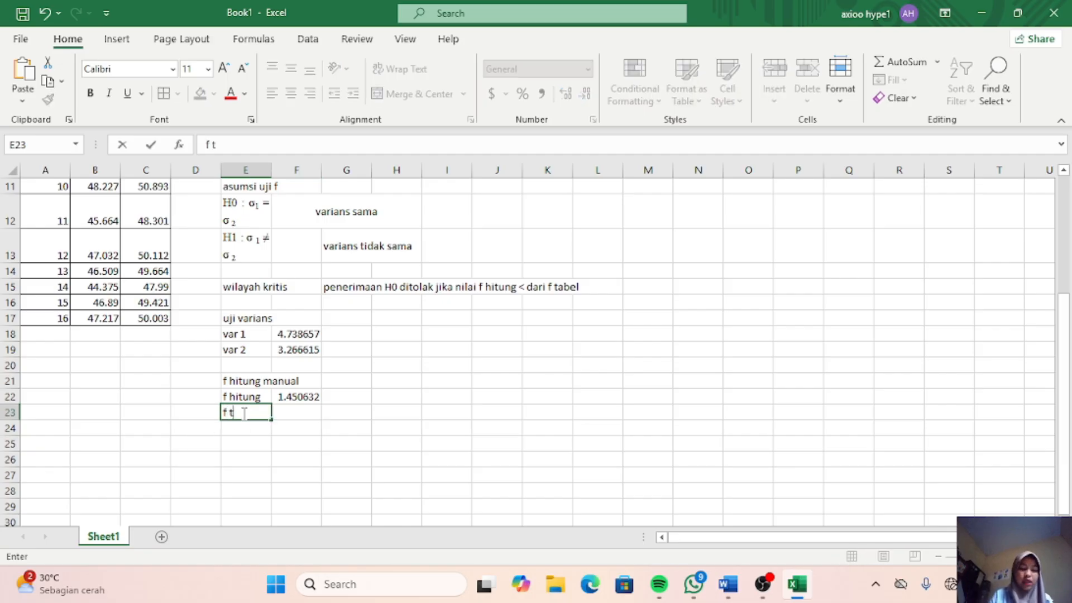
type("abel")
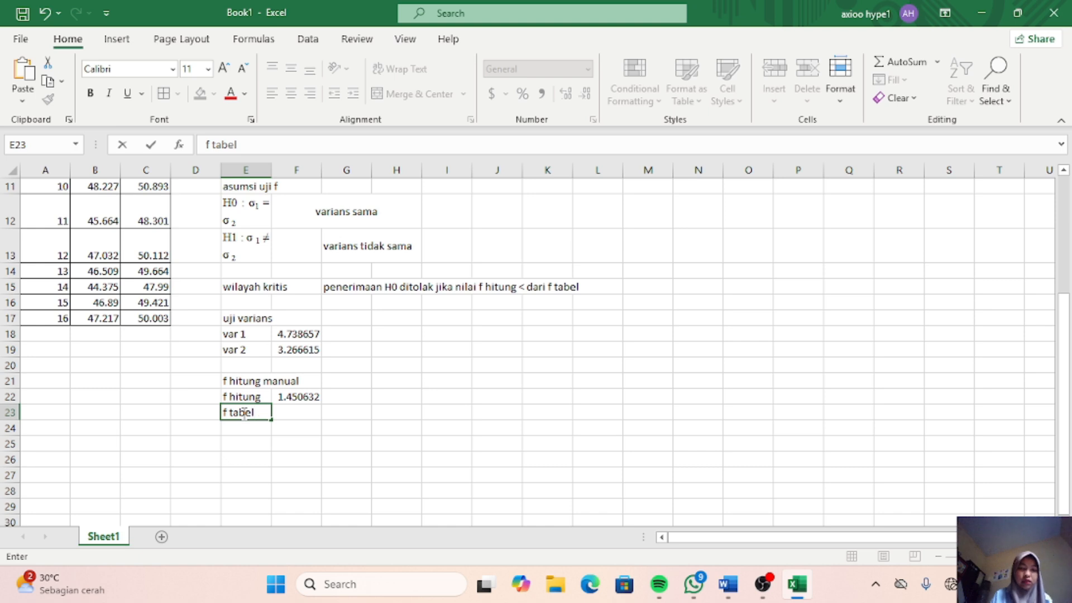
Step: Enter an equals sign in F23, beside the "f tabel" label
left_click(303, 411)
type("=")
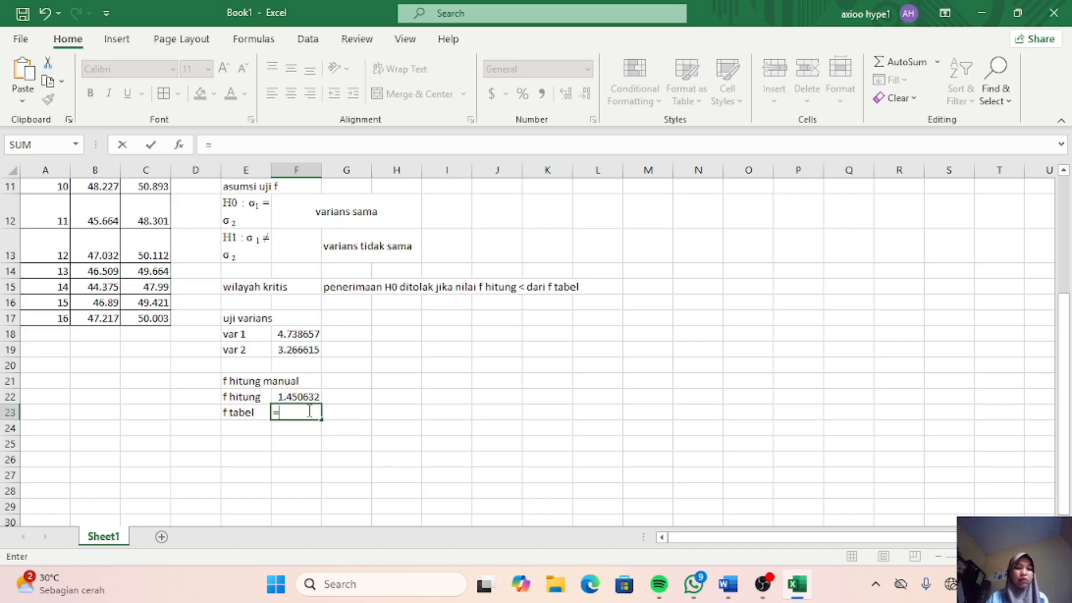
type("db")
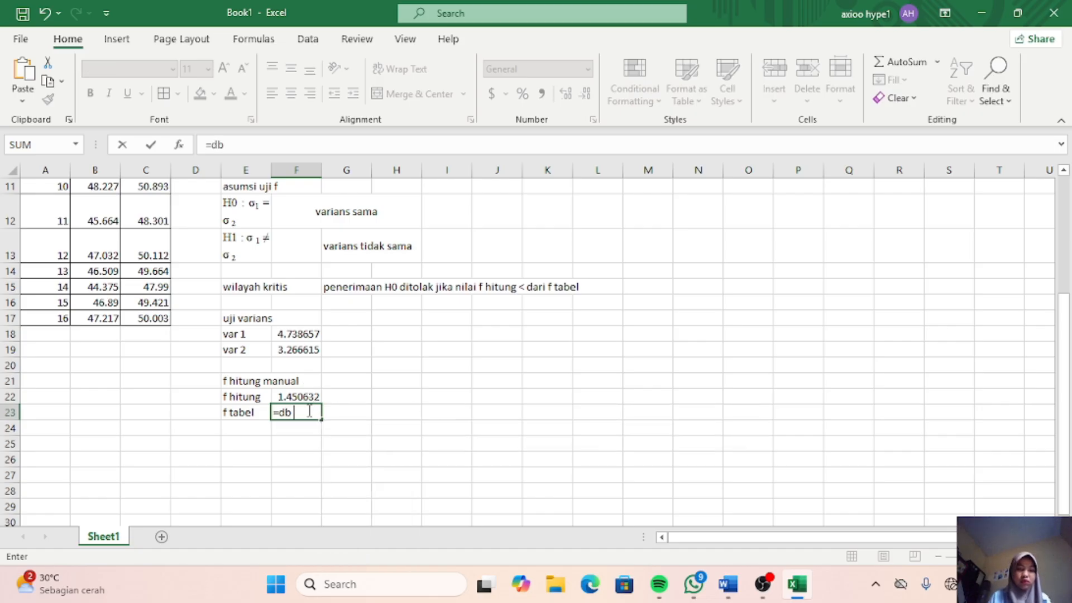
type(" 1")
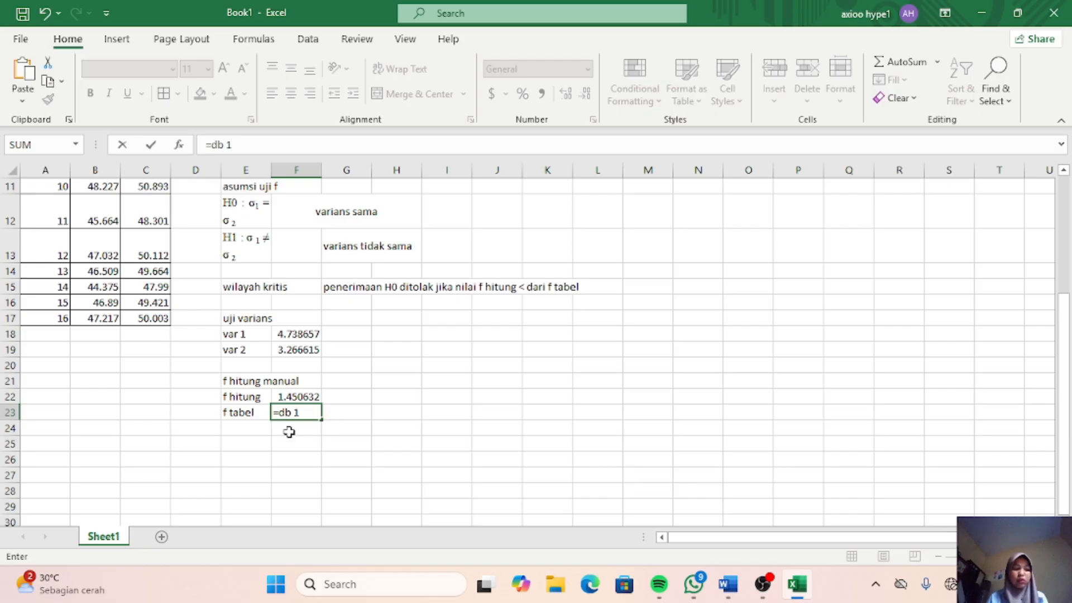
key("BackSpace")
key("BackSpace")
key("BackSpace")
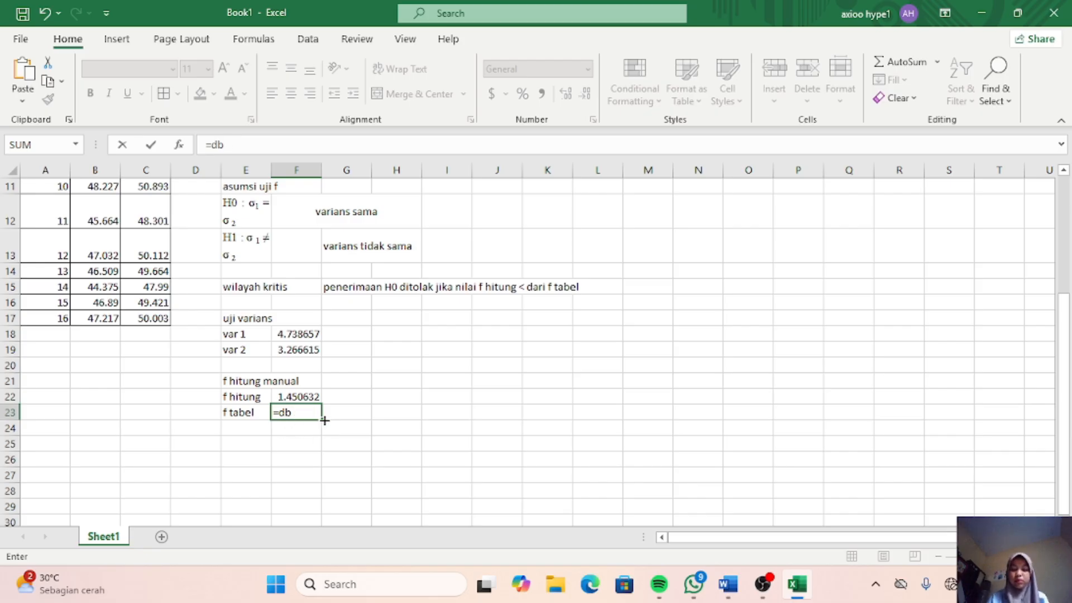
key("BackSpace")
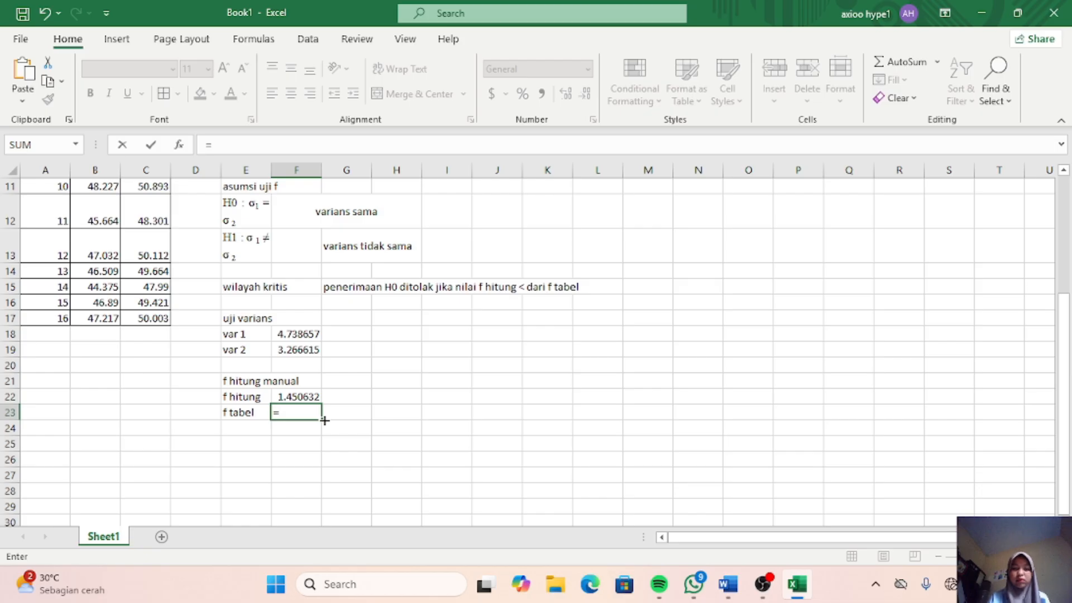
Step: Add the degrees-of-freedom labels "db 1" in G23 and "db 2" in G24
left_click(325, 420)
type("db")
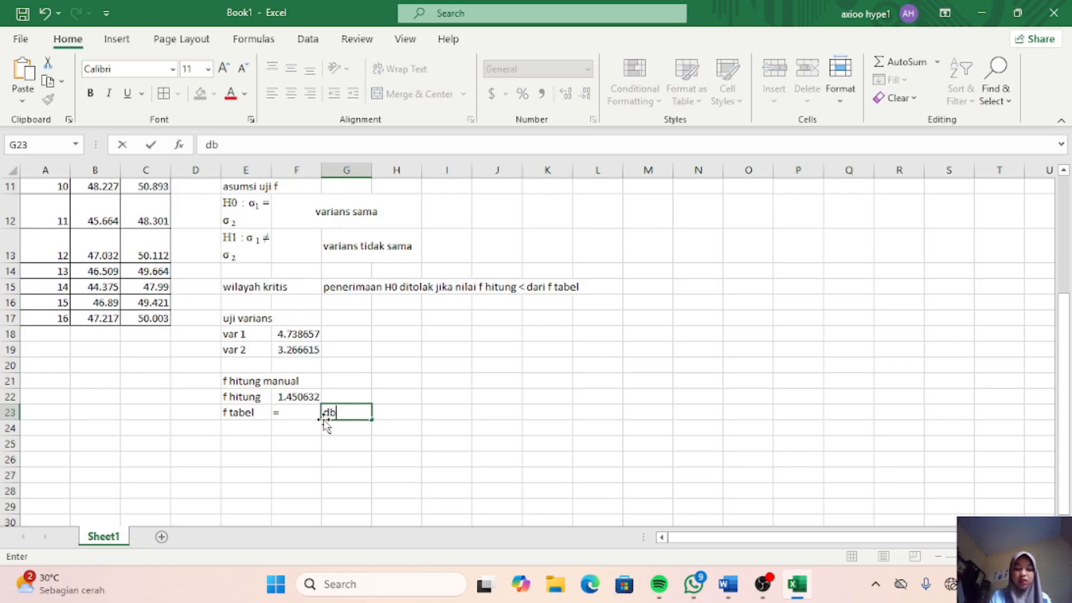
type("1")
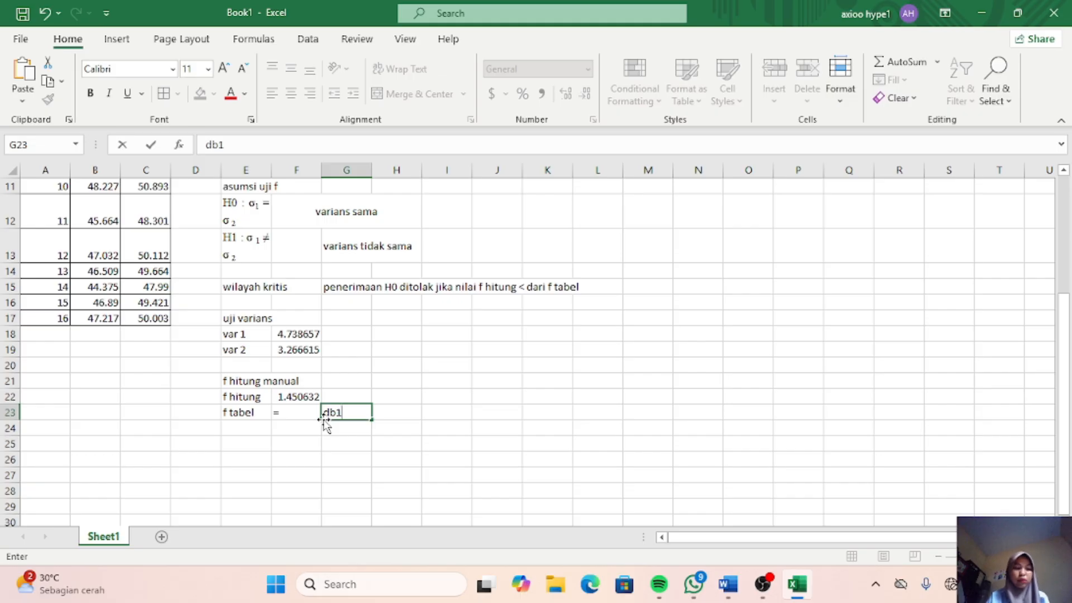
key("BackSpace")
type("1")
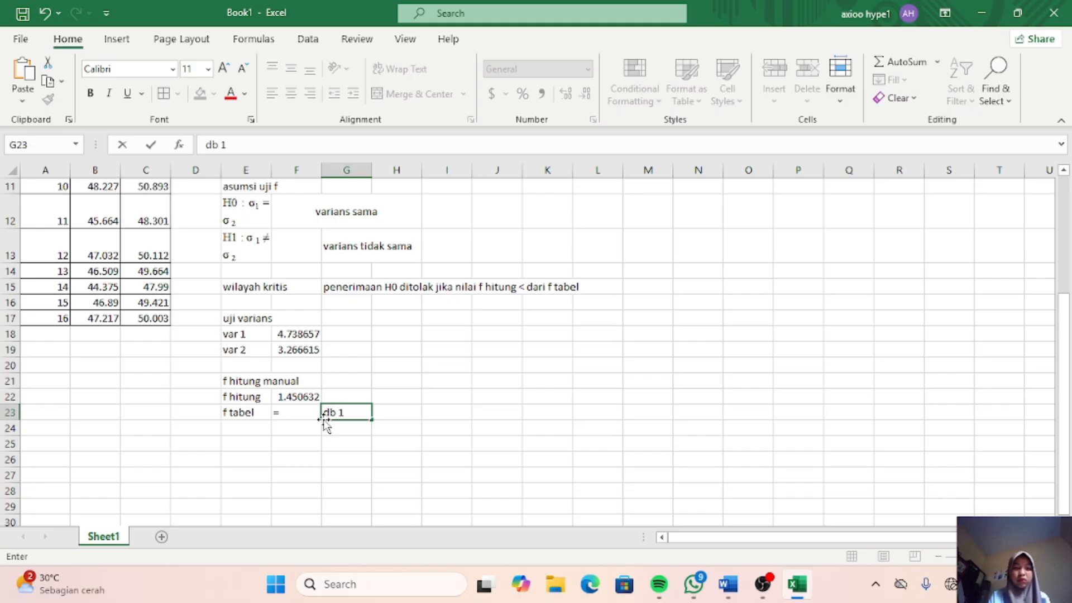
left_click(321, 427)
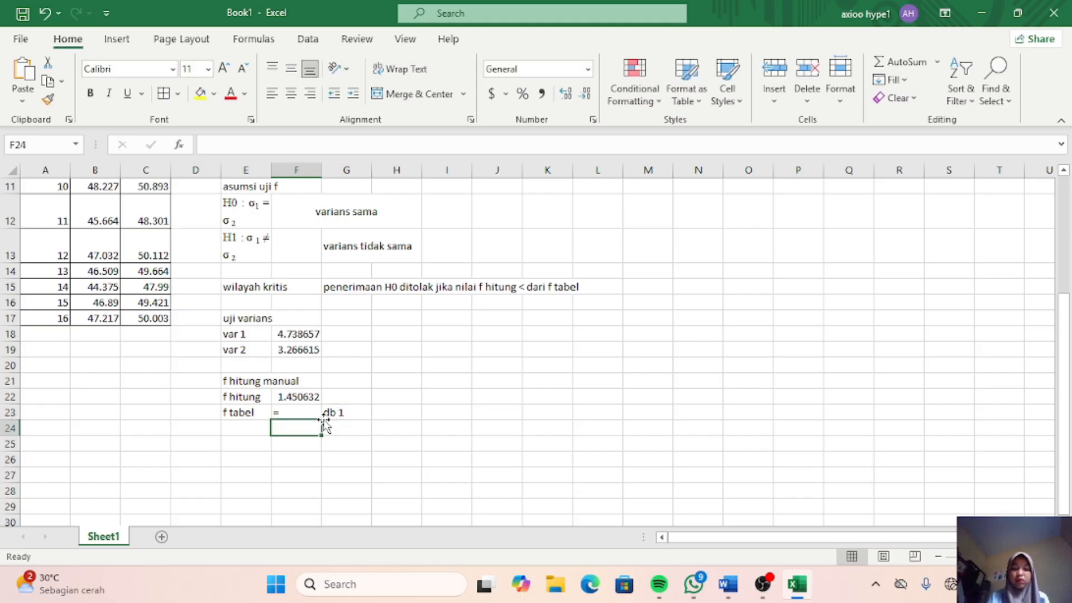
left_click(352, 428)
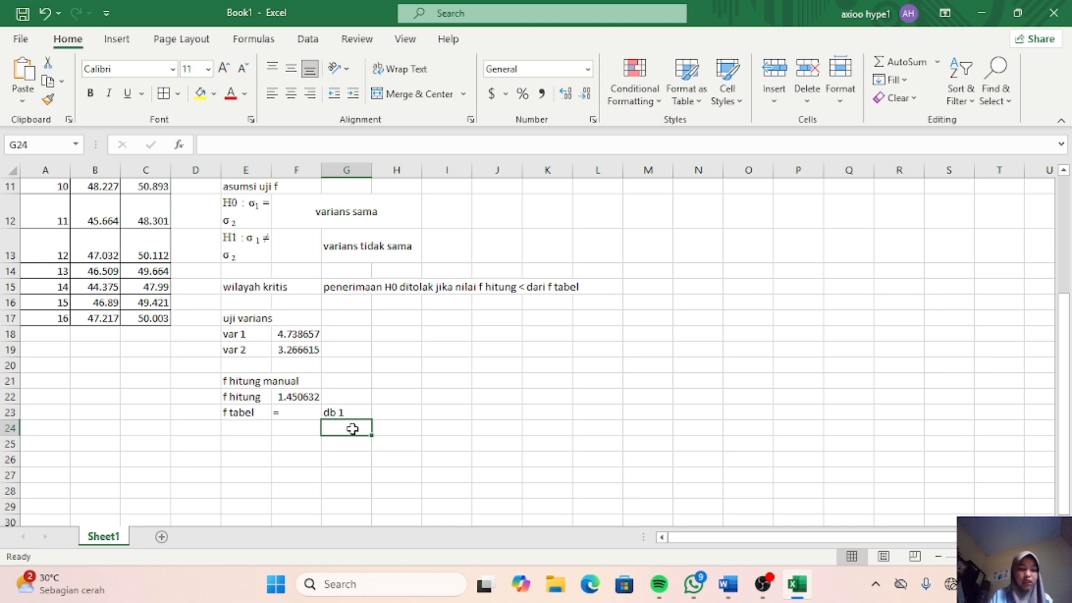
type("db ")
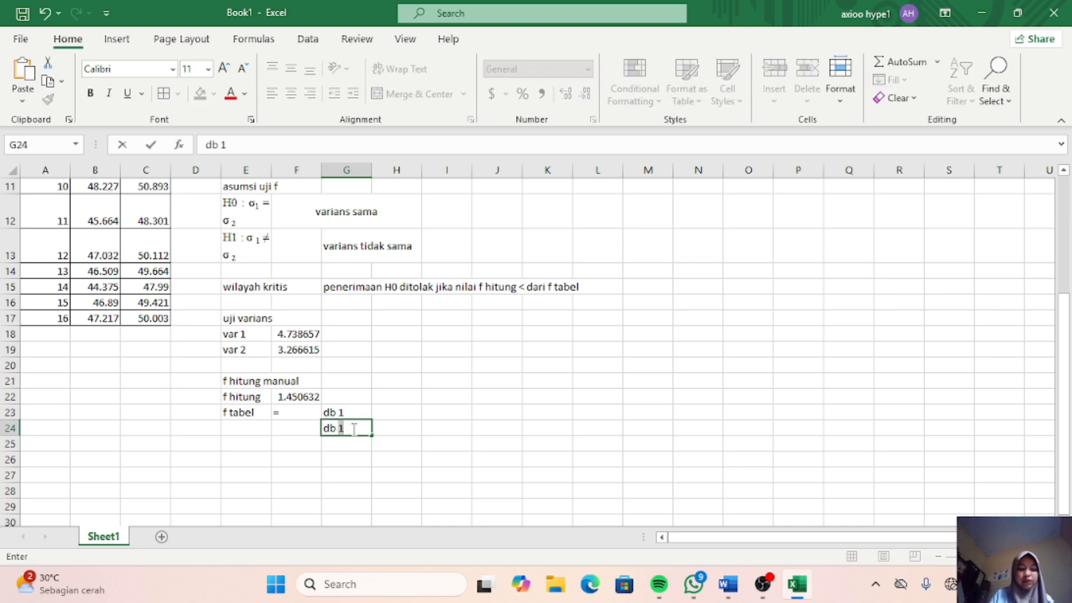
type("2")
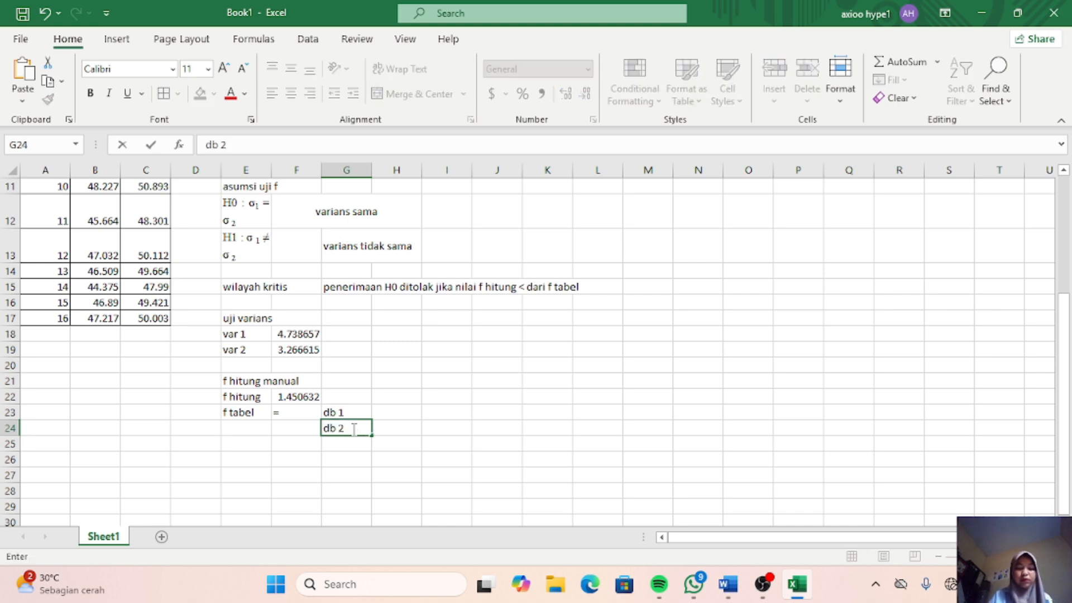
left_click(412, 408)
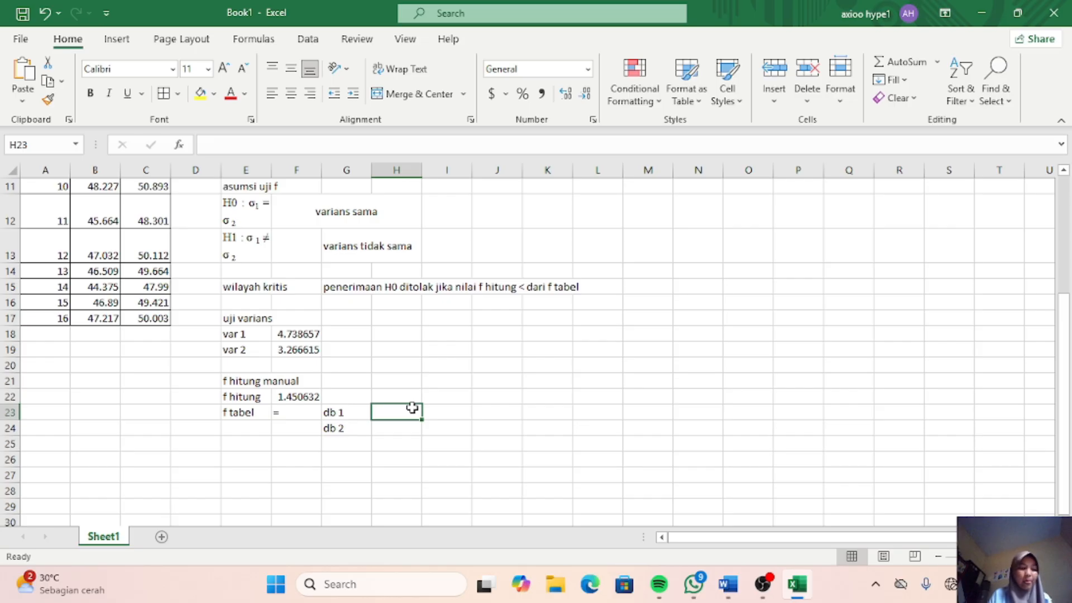
type("n1")
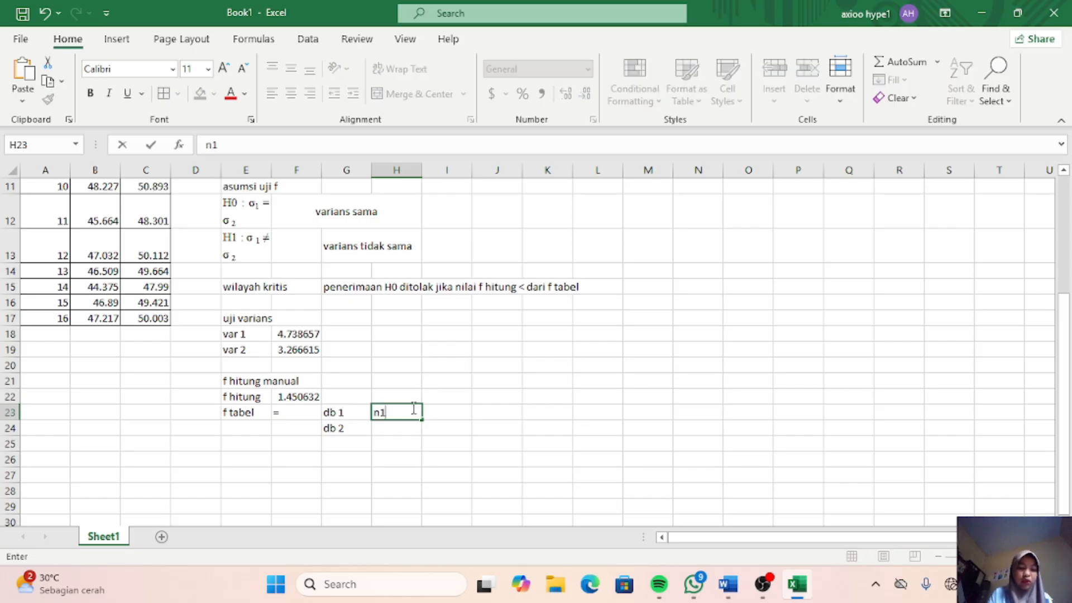
key("Return")
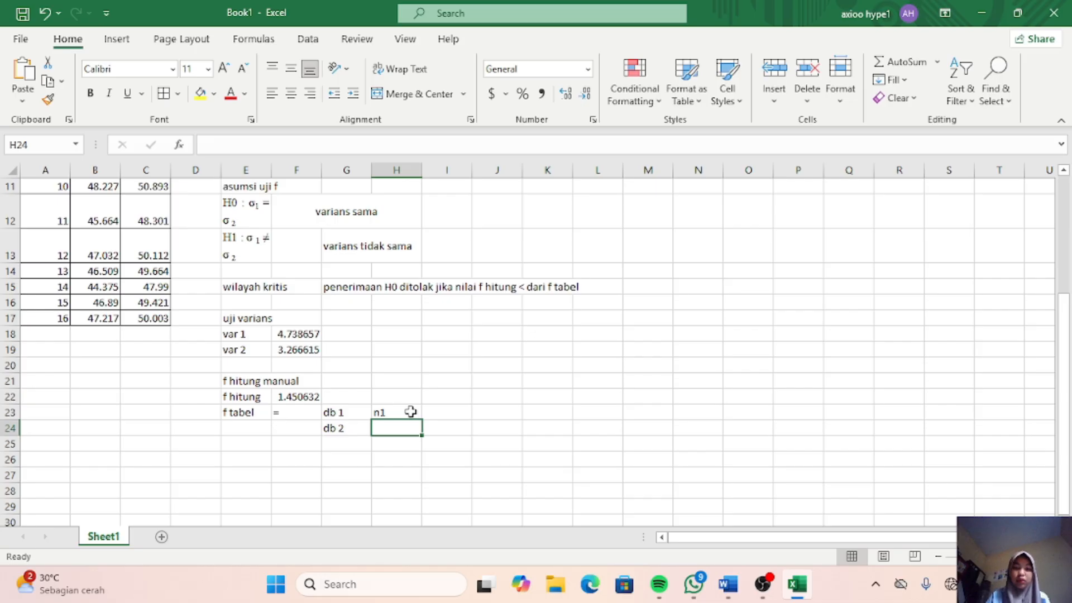
left_click(407, 412)
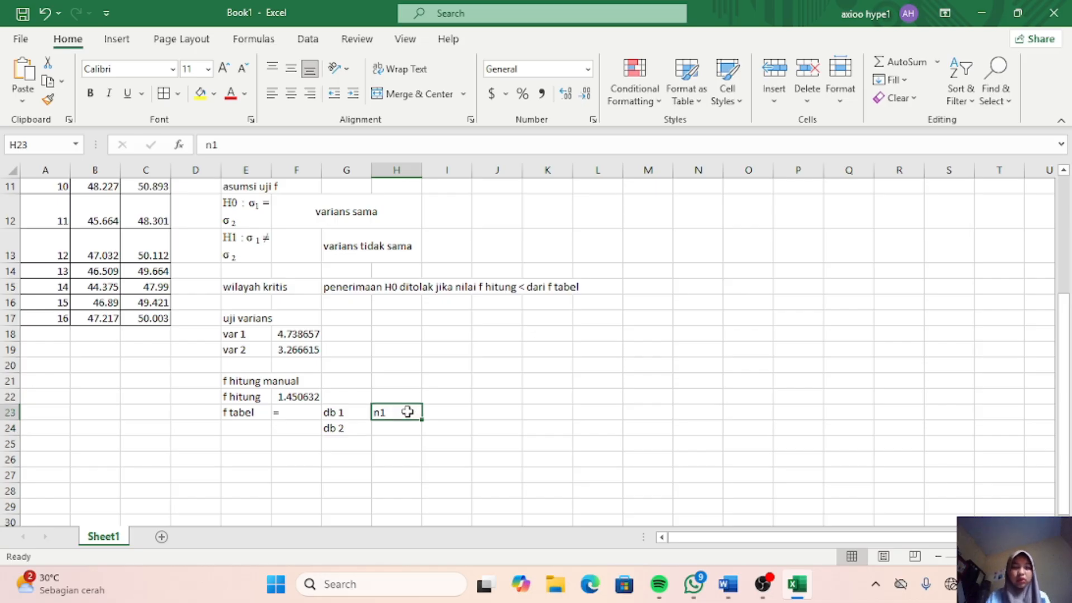
key("BackSpace")
type("=")
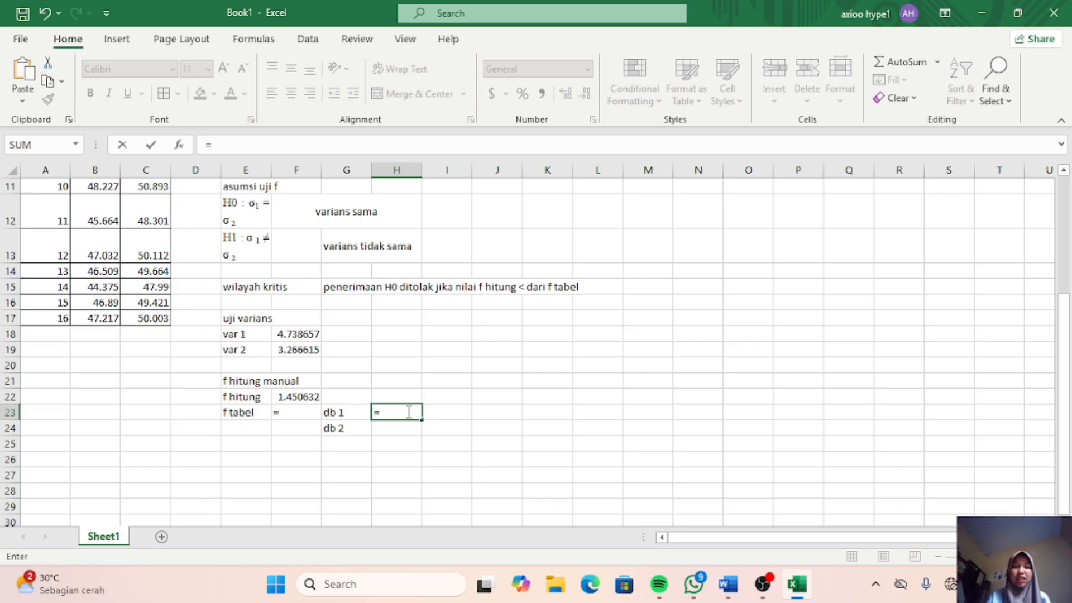
scroll(390, 353, "up", 2)
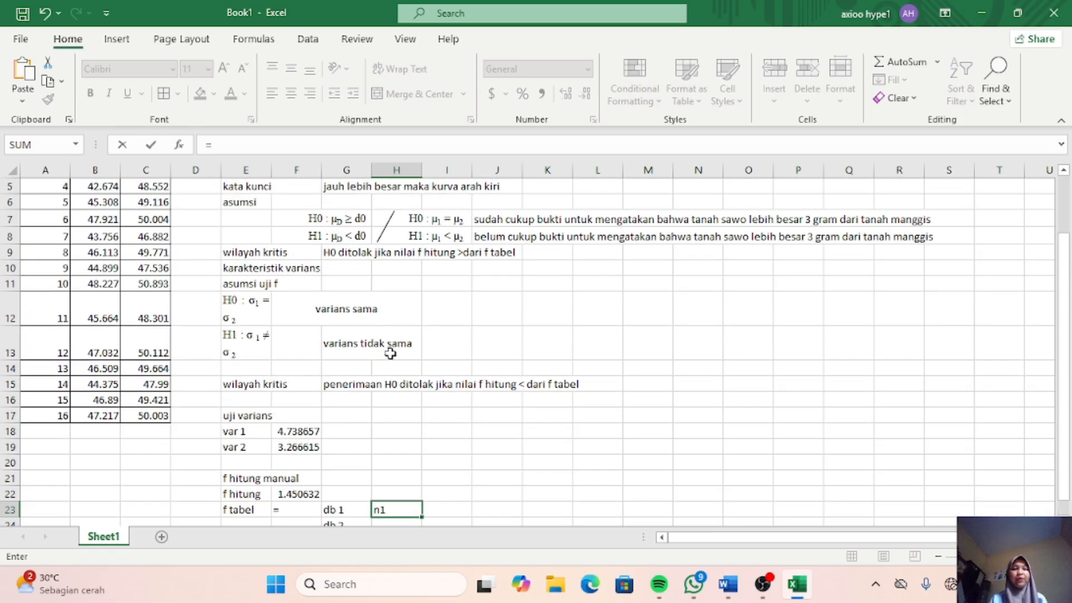
scroll(391, 354, "up", 2)
left_click(291, 187)
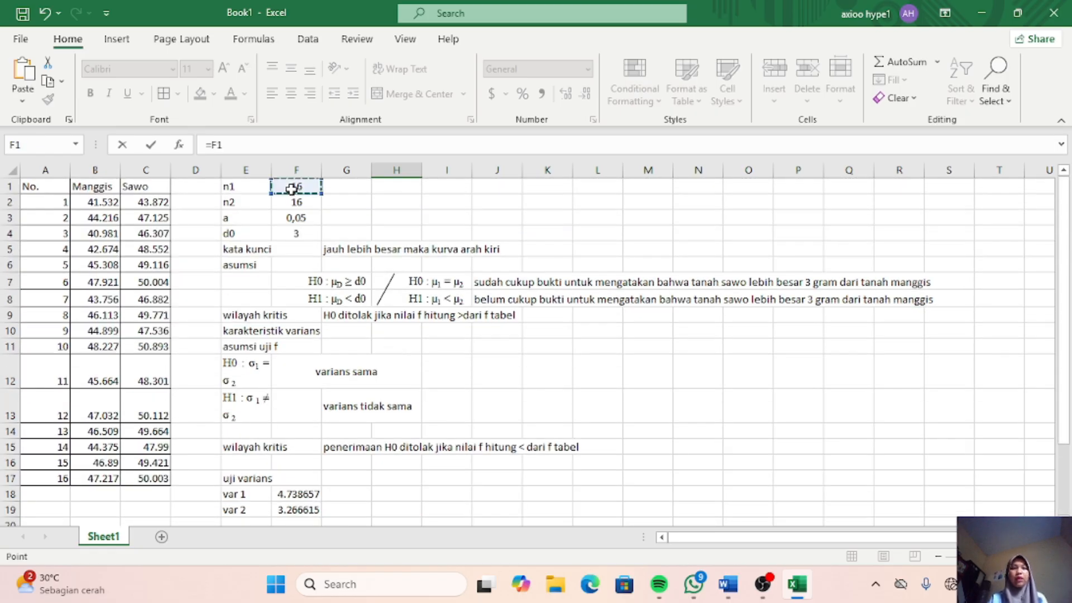
scroll(379, 345, "down", 4)
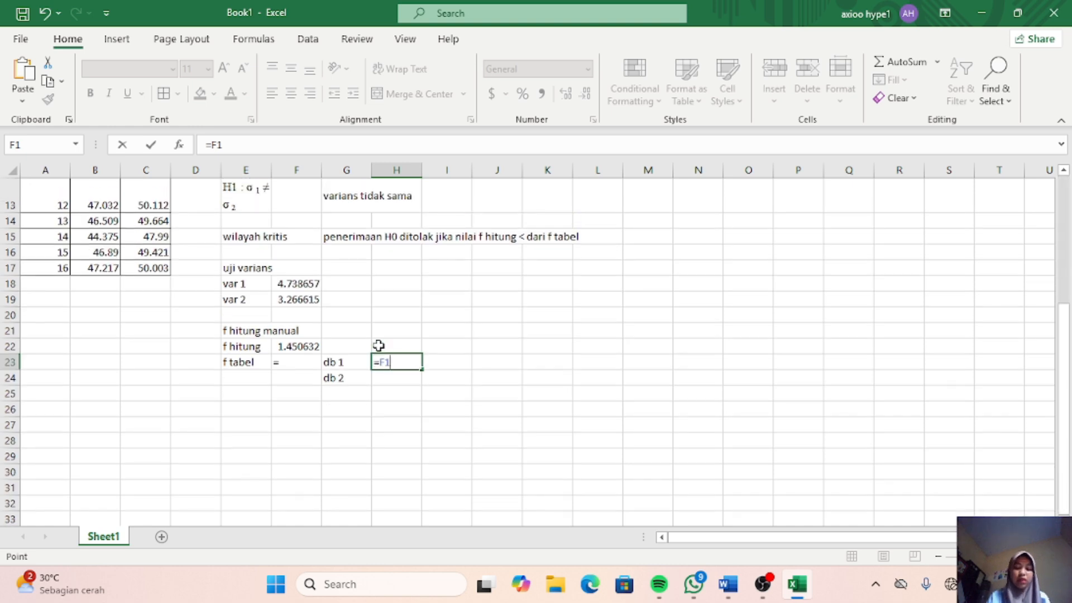
key("BackSpace")
key("BackSpace")
key("BackSpace")
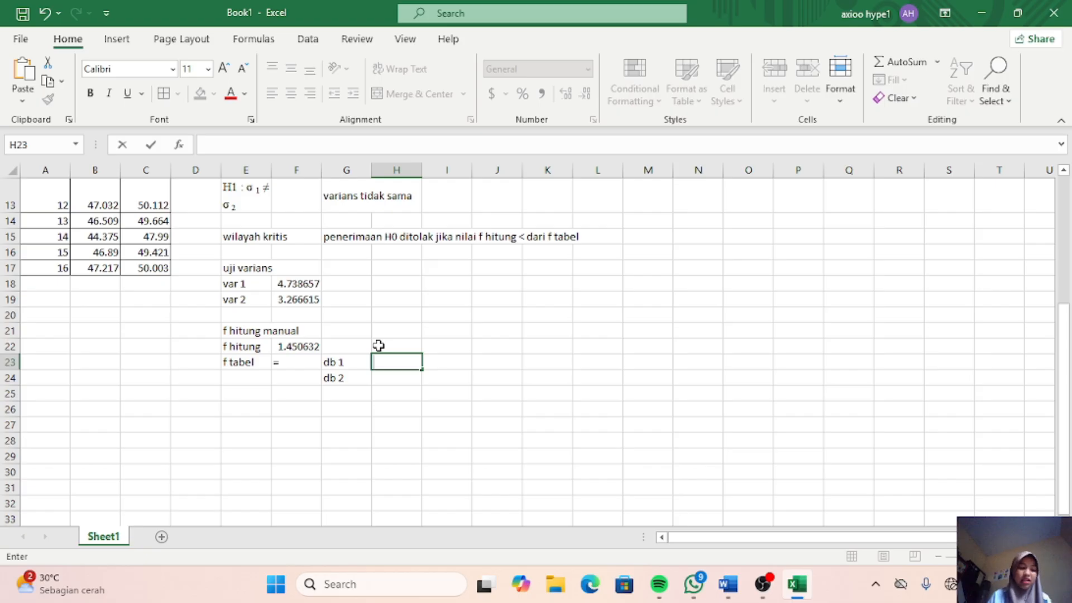
Step: Write the degrees-of-freedom expressions as plain text: n1-n2 in H23 for db 1 and n2-2 in H24 for db 2
type("n1-n2")
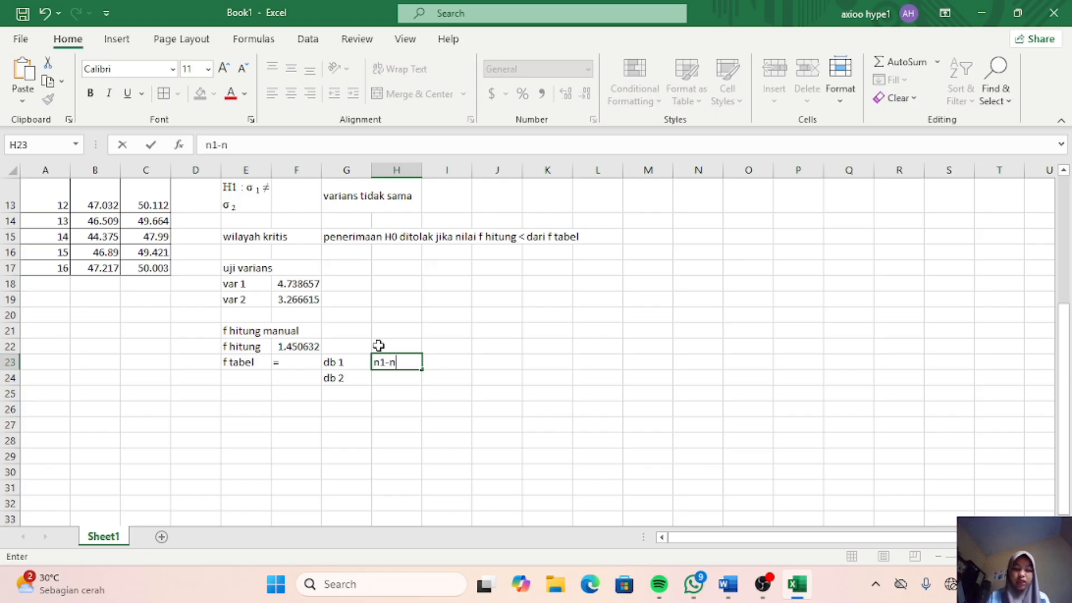
left_click(398, 381)
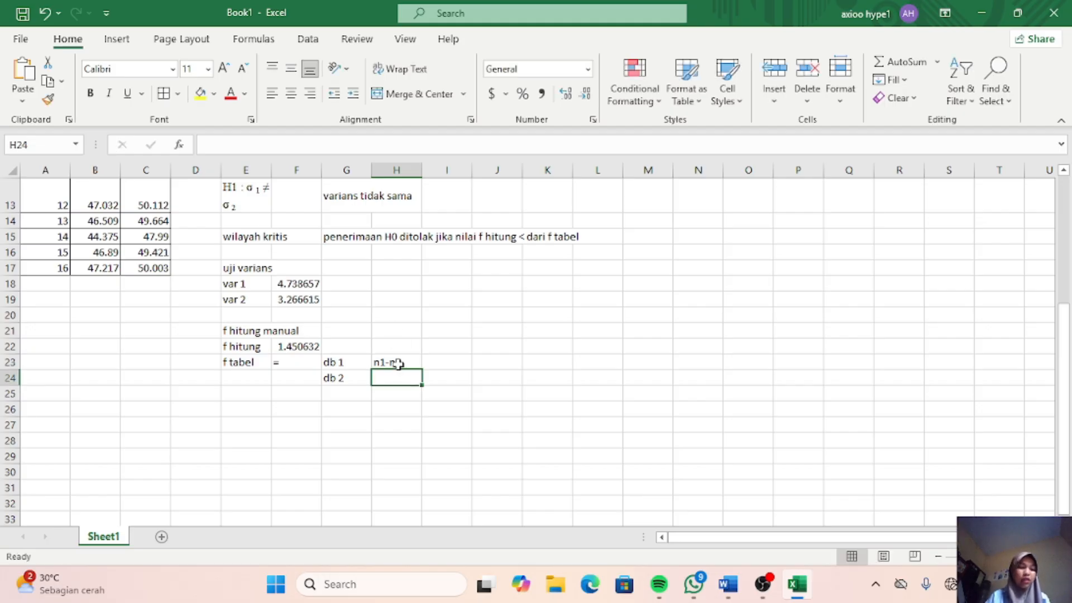
type("n2")
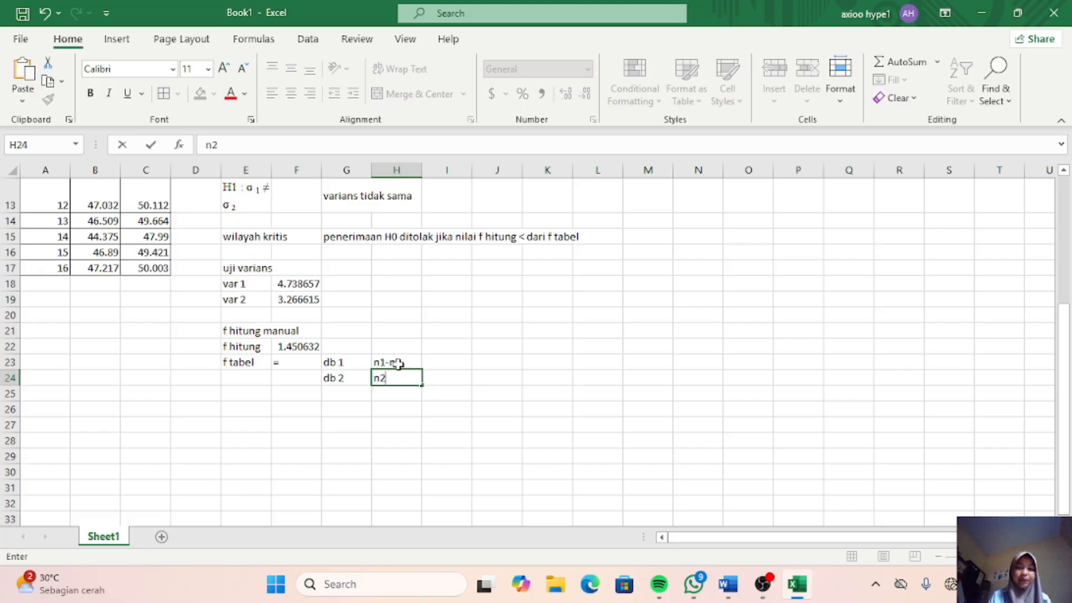
type("-2")
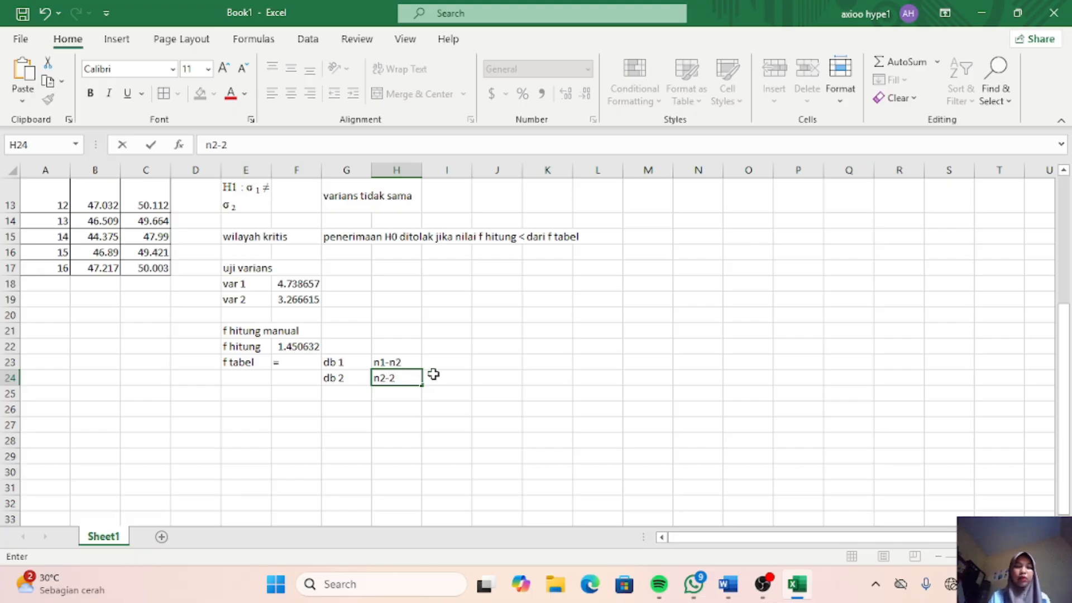
left_click(454, 356)
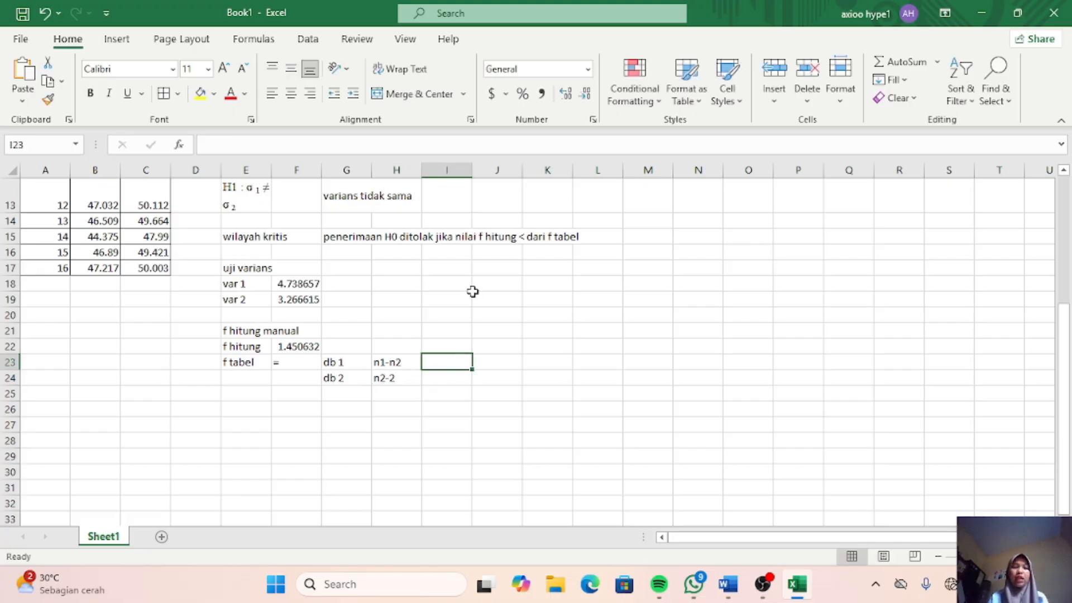
Step: Replace the db 1 expression in H23 with the text n1-1
scroll(472, 291, "up", 4)
scroll(473, 291, "down", 4)
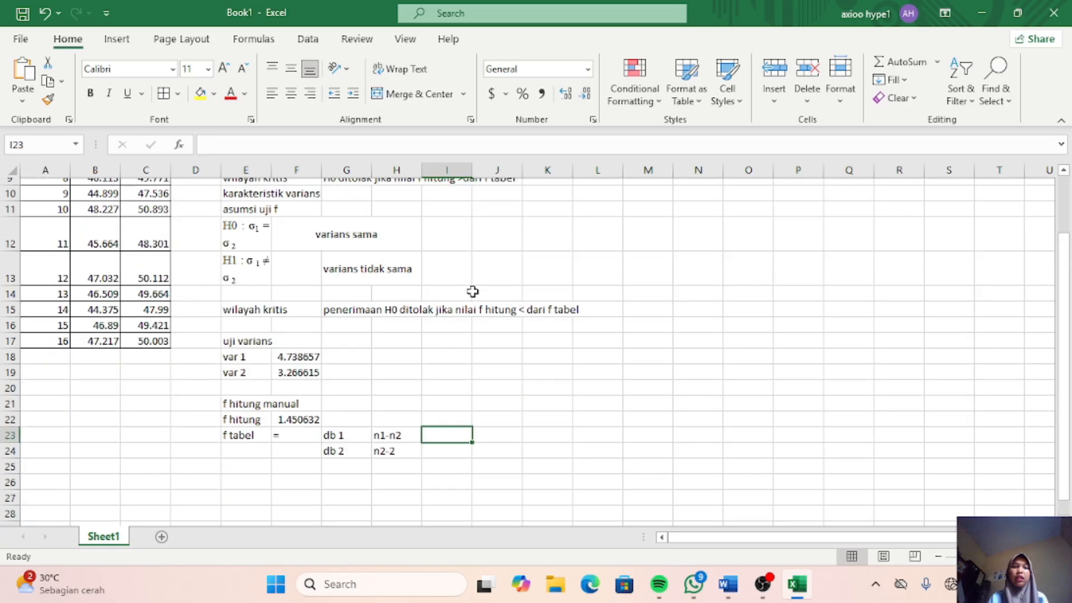
scroll(463, 329, "up", 4)
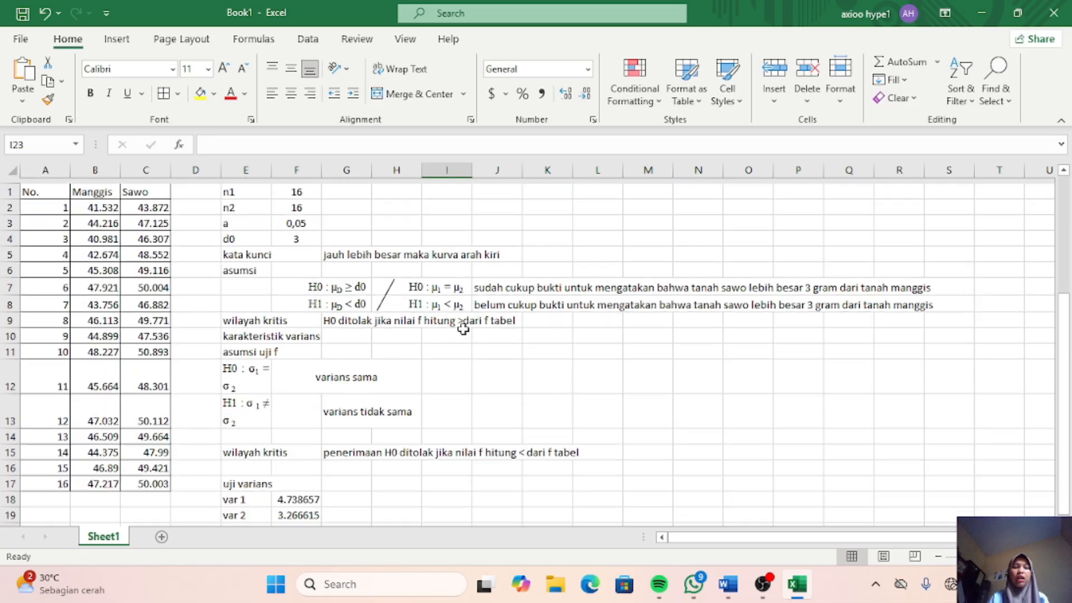
scroll(464, 329, "down", 4)
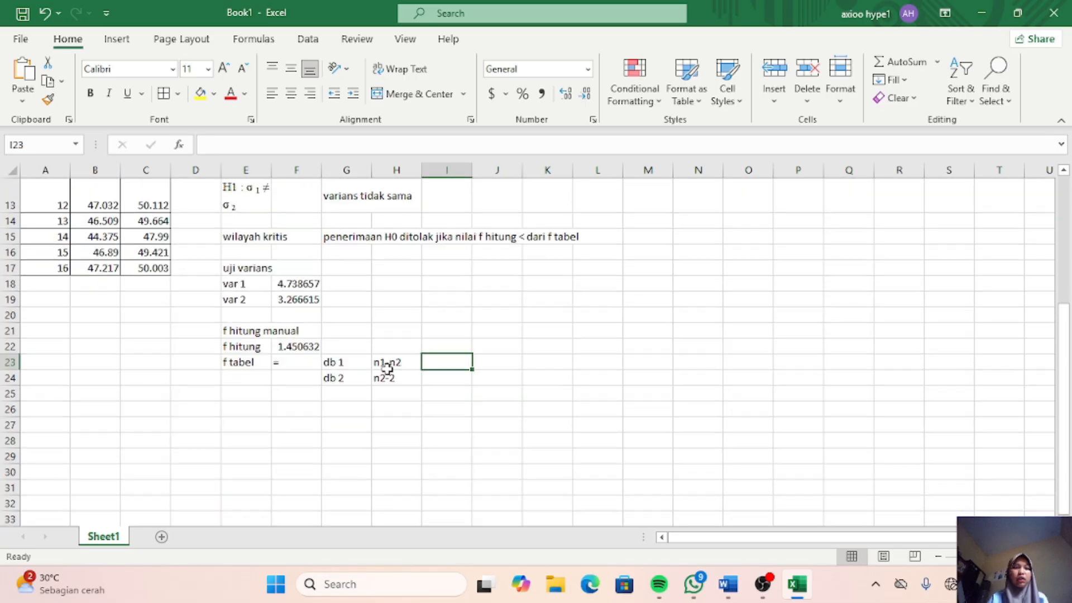
left_click(405, 363)
key("BackSpace")
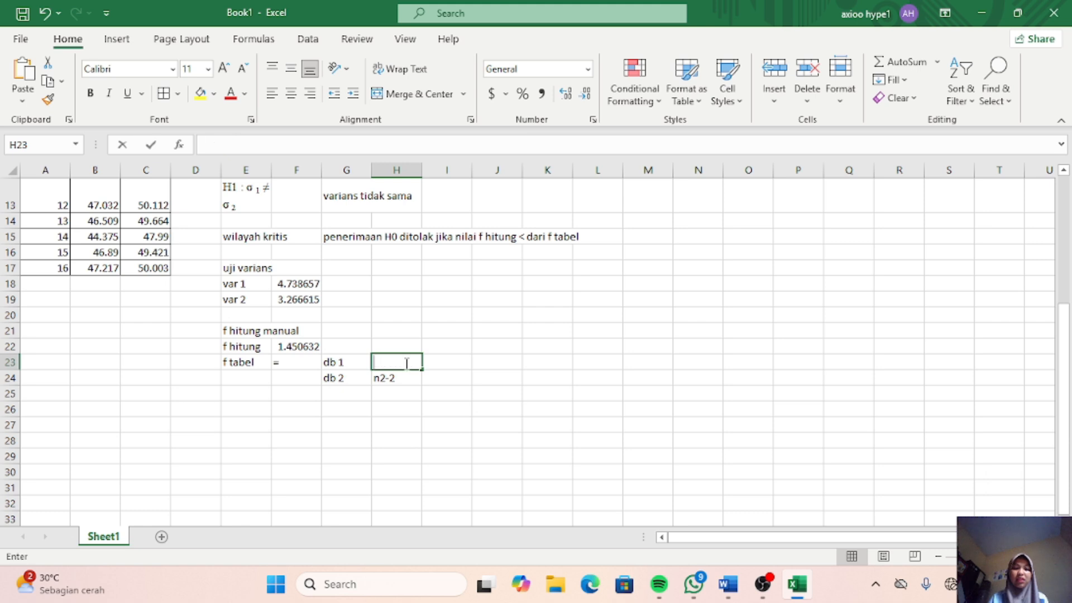
type("n1-1")
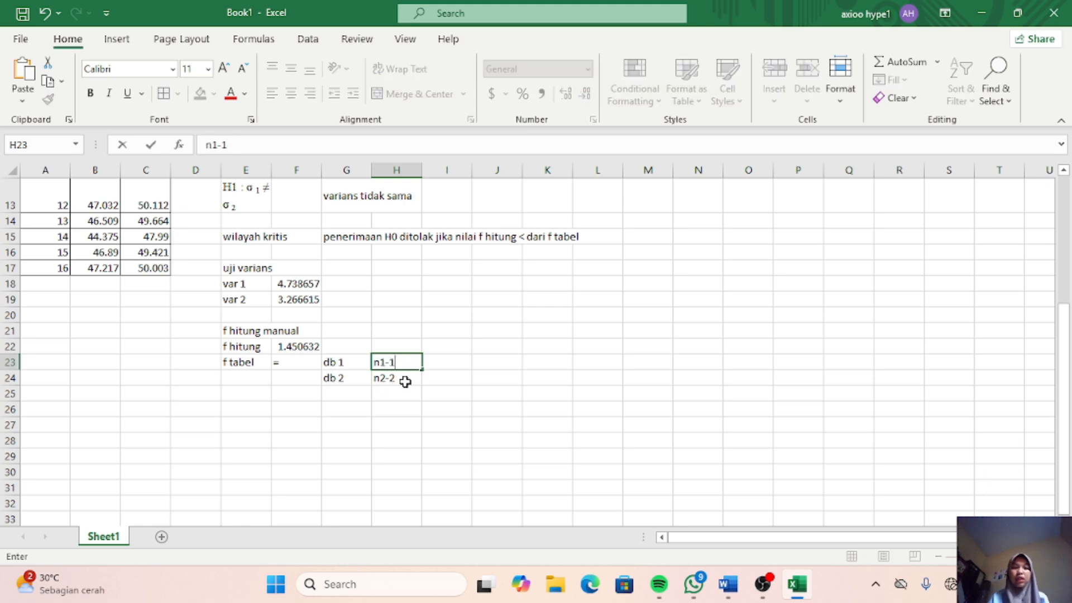
Step: Enter the db 1 value 15 in I23, beside the n1-1 expression
left_click(447, 364)
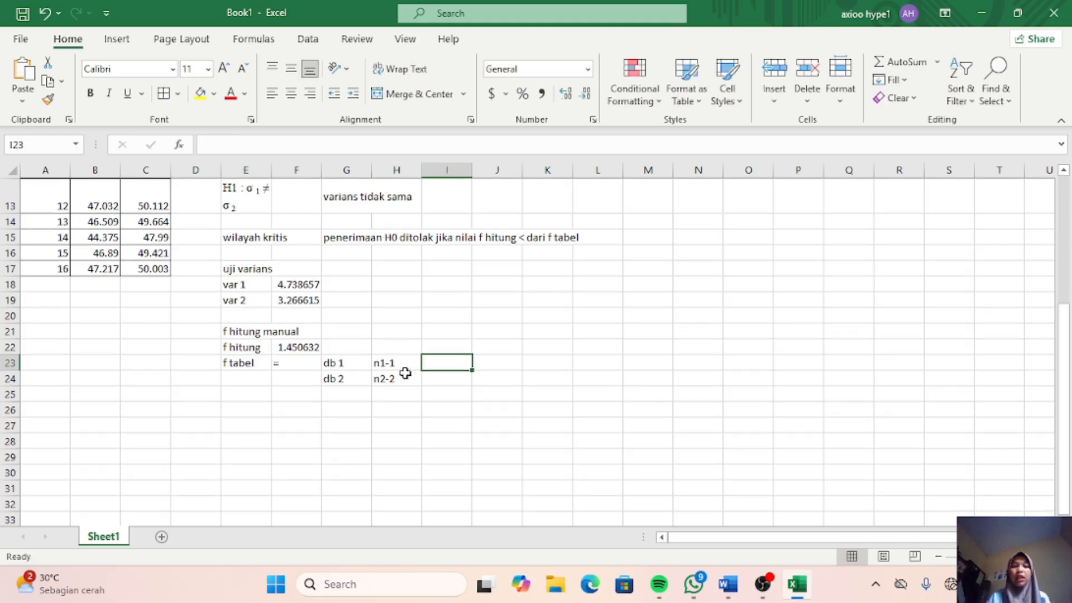
scroll(407, 371, "up", 4)
scroll(406, 372, "down", 4)
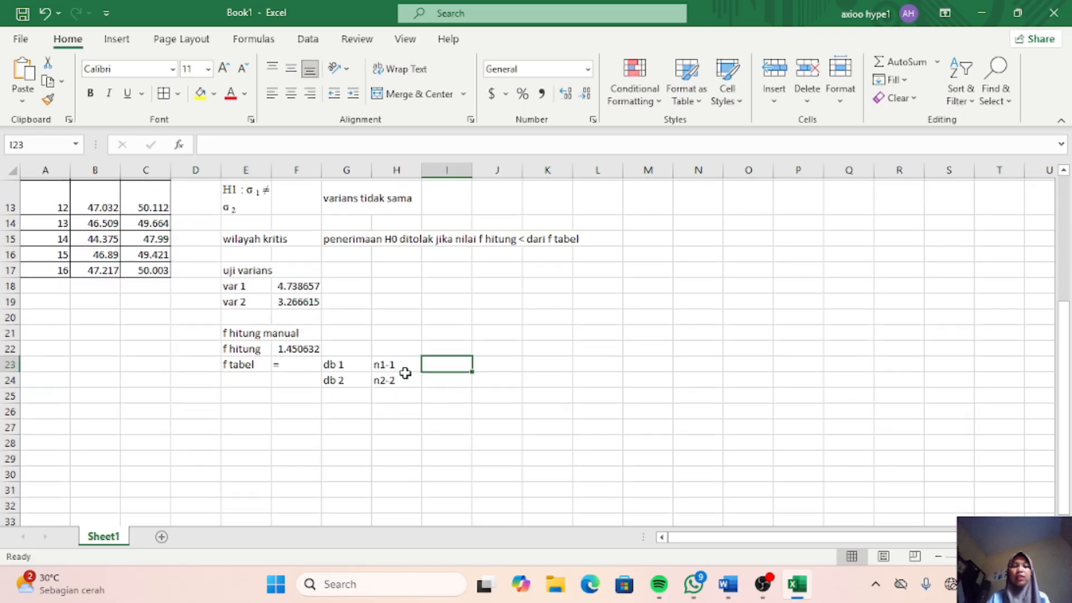
type("1")
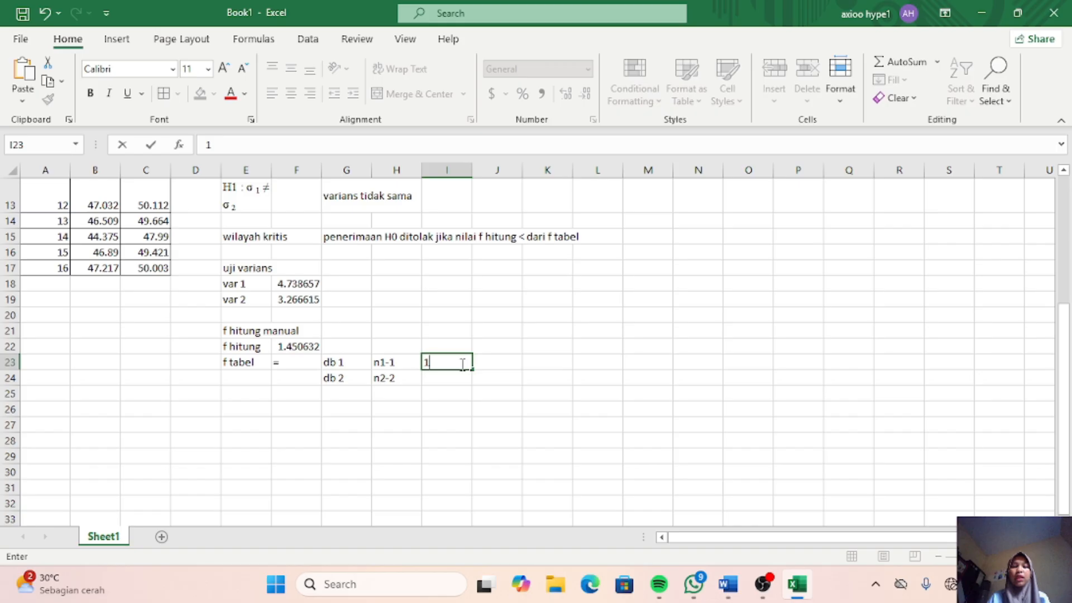
type("5")
left_click(437, 381)
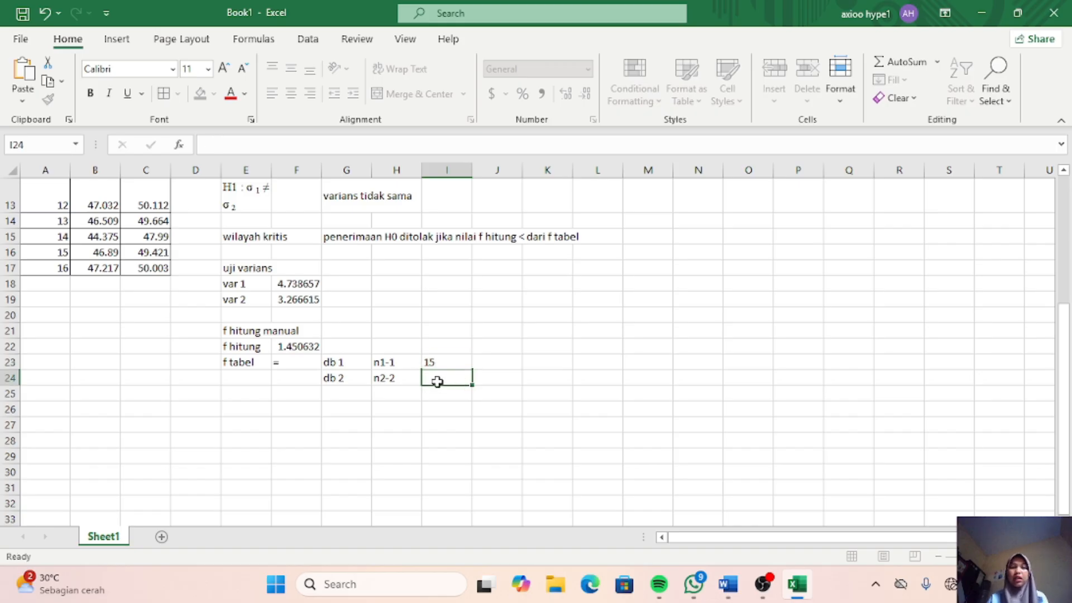
Step: Enter the db 2 value 15 in I24, and put the label "f tabel" in E26 with "=" in F26
scroll(383, 262, "up", 3)
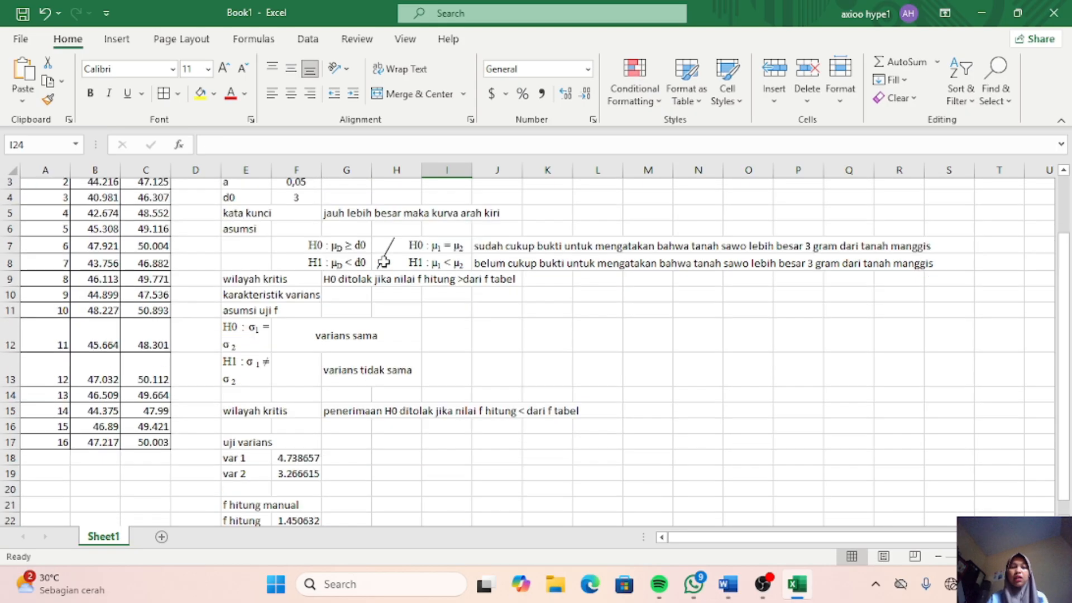
scroll(383, 262, "down", 5)
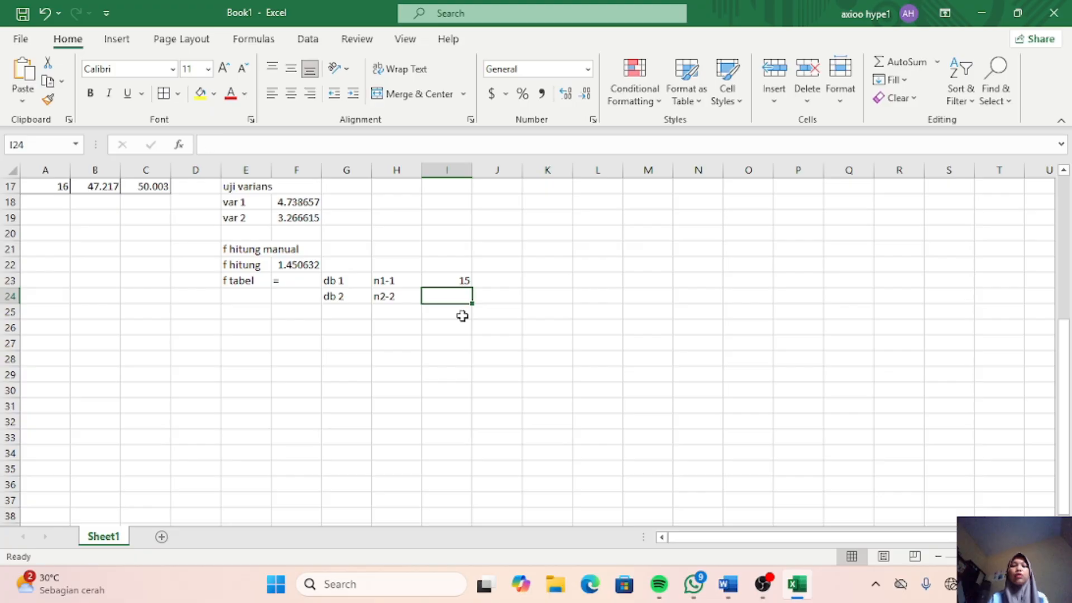
type("15")
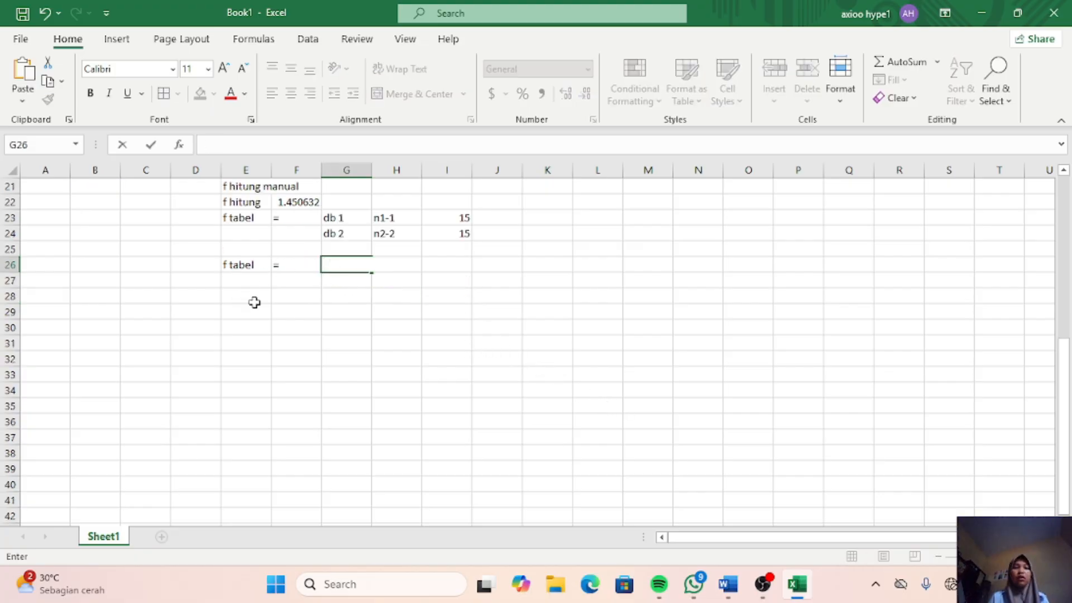
Step: Begin an FINV formula in G26 with 0.05 as its probability argument
type("=")
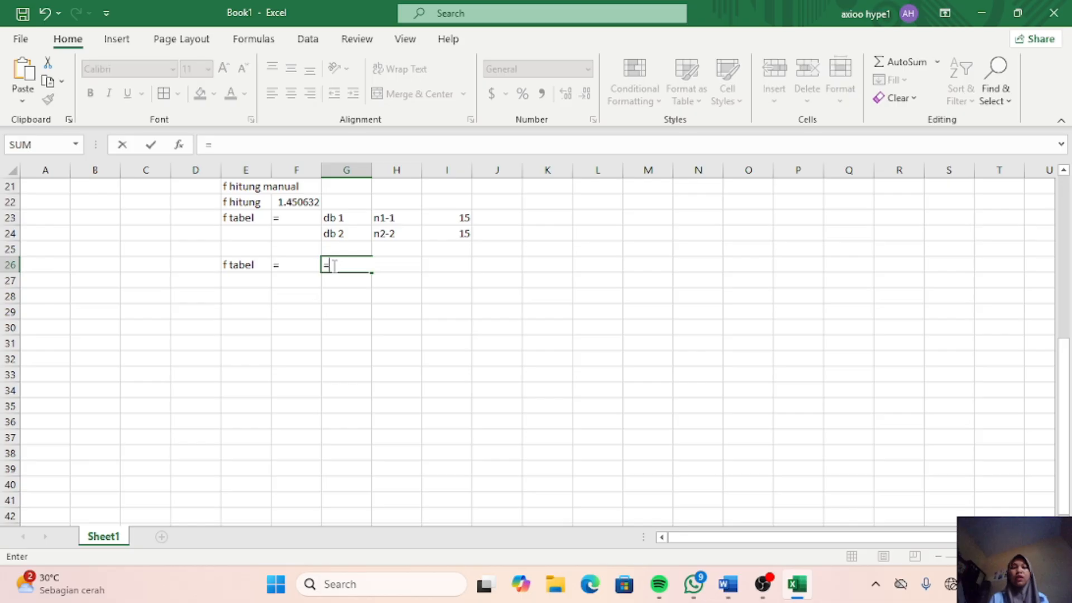
type("0")
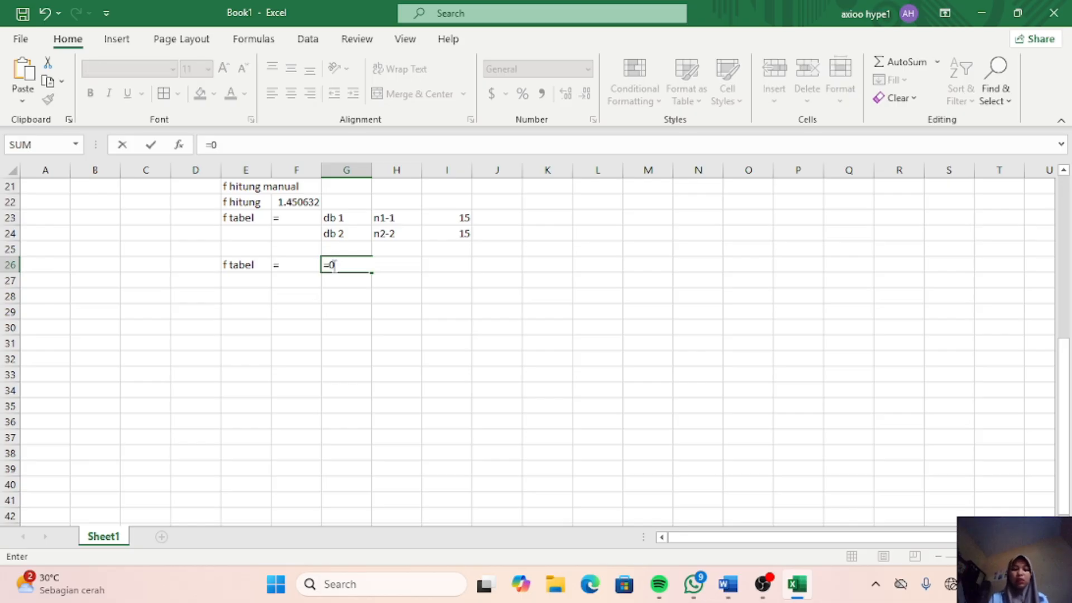
key("BackSpace")
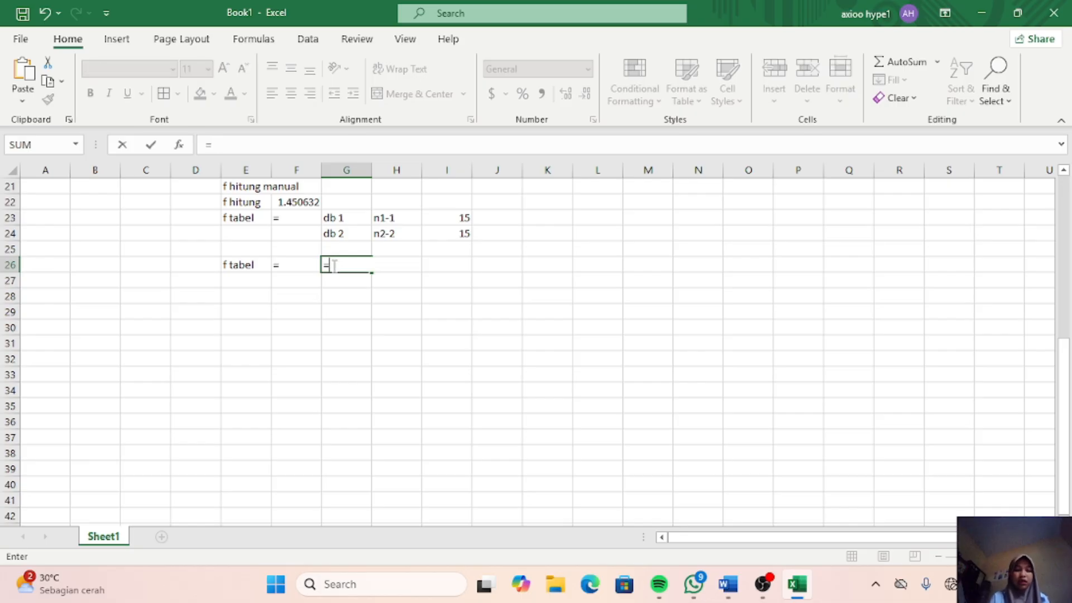
type("f")
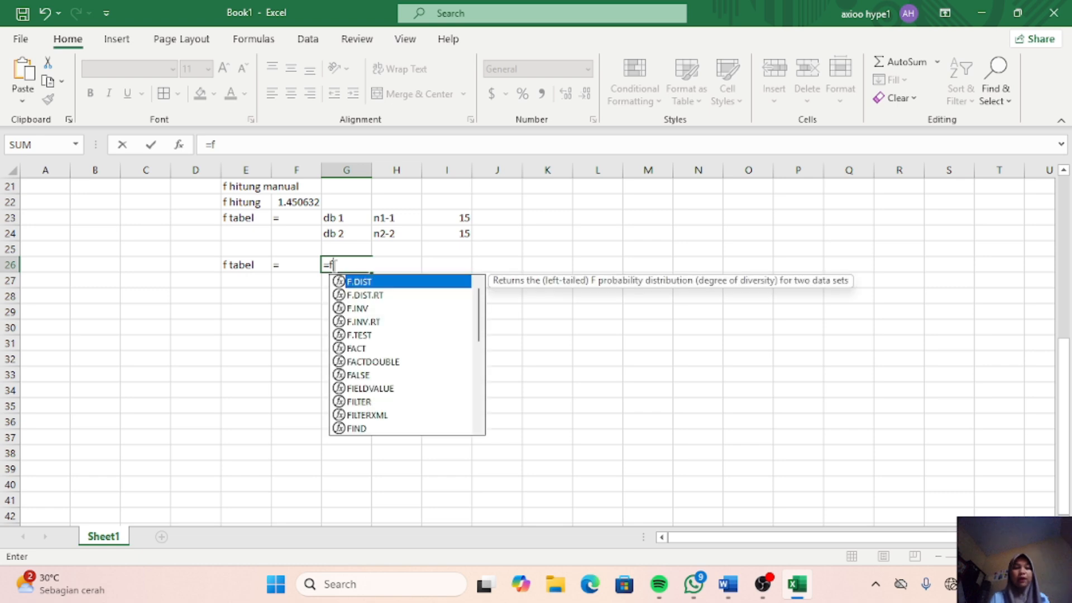
type("vi")
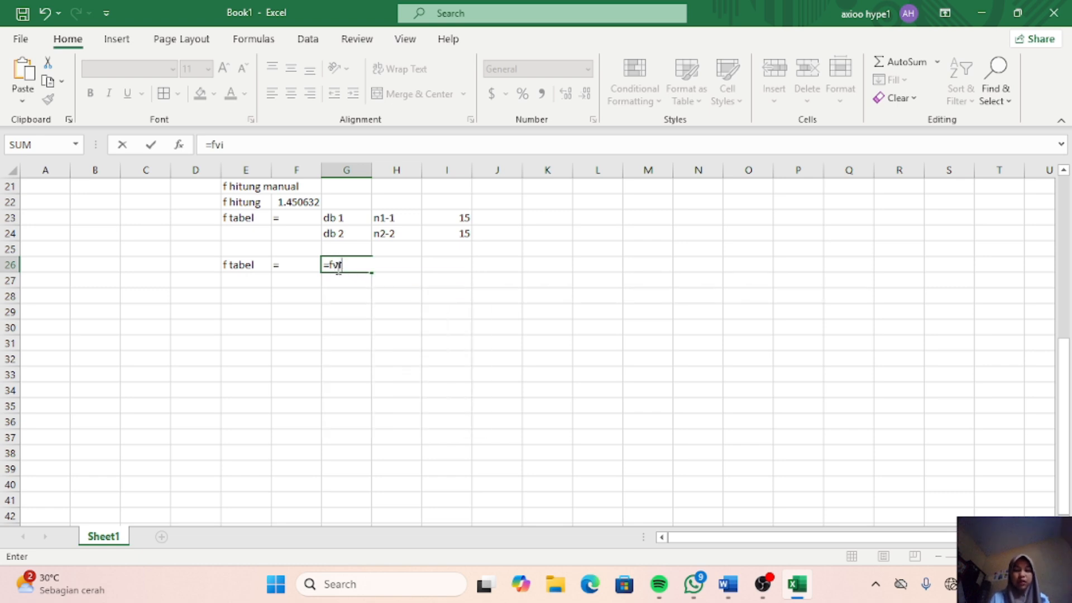
key("BackSpace")
key("BackSpace")
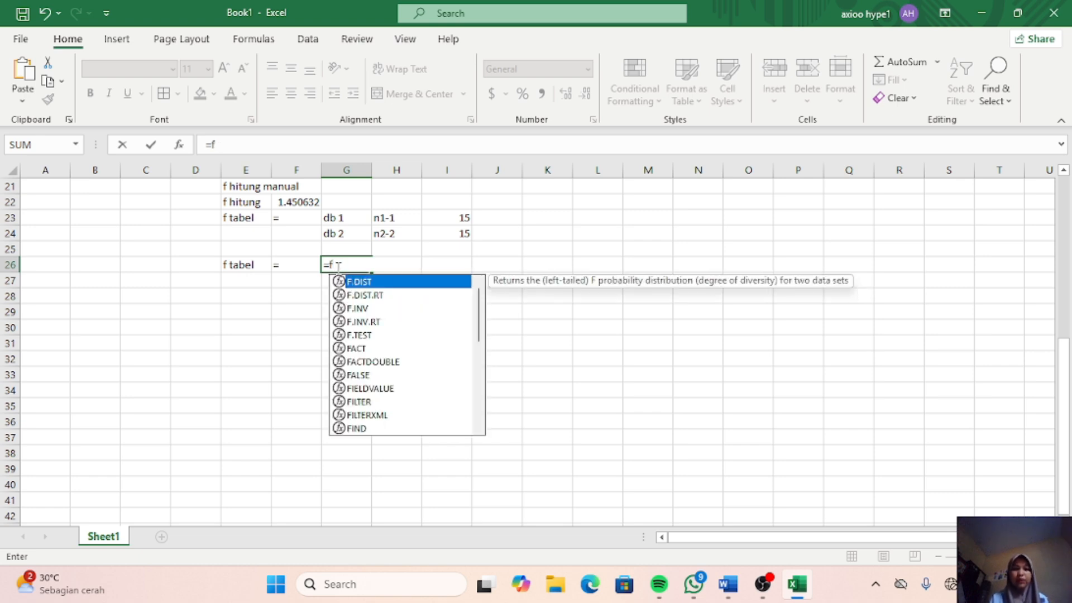
type("inv")
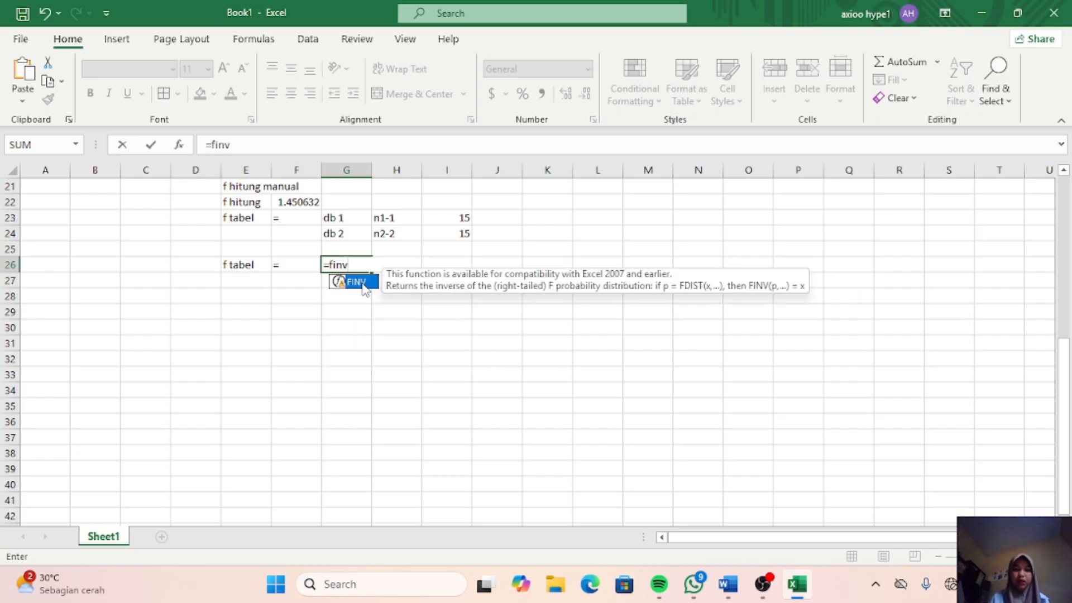
double_click(363, 284)
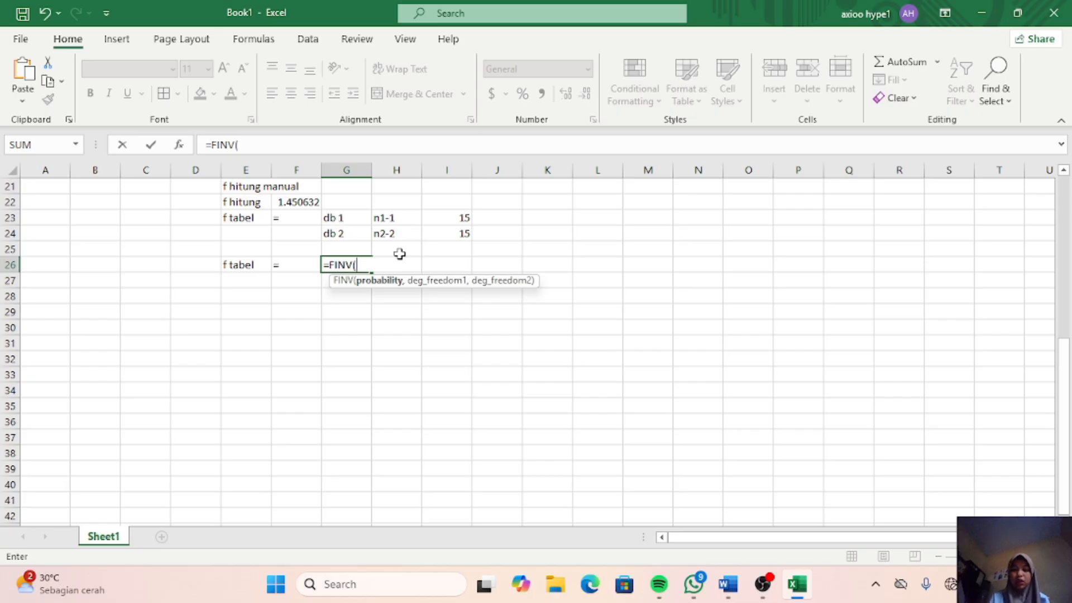
type("0.05")
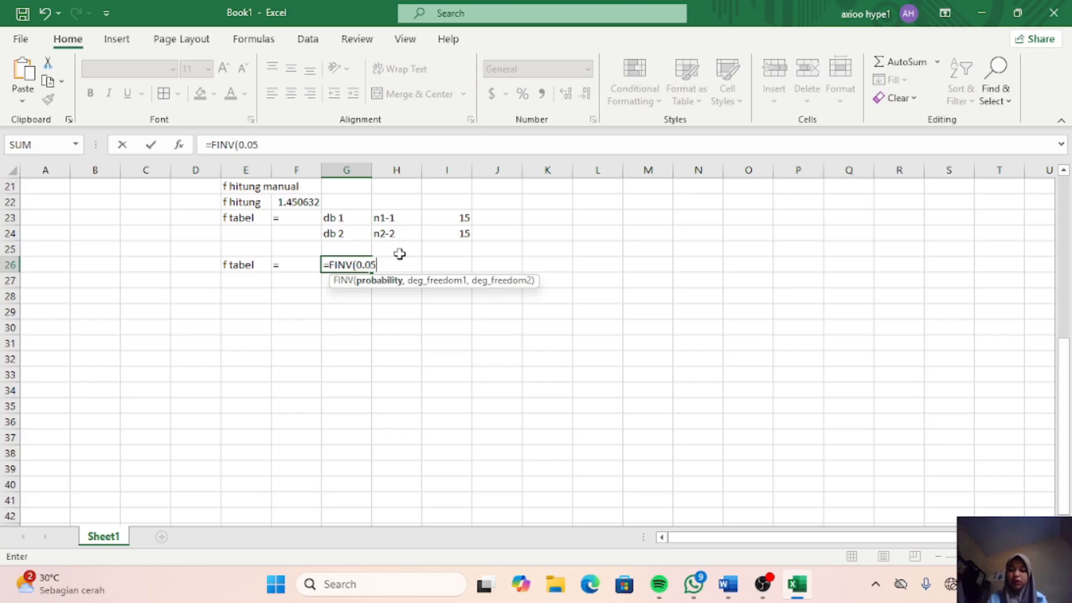
type(";")
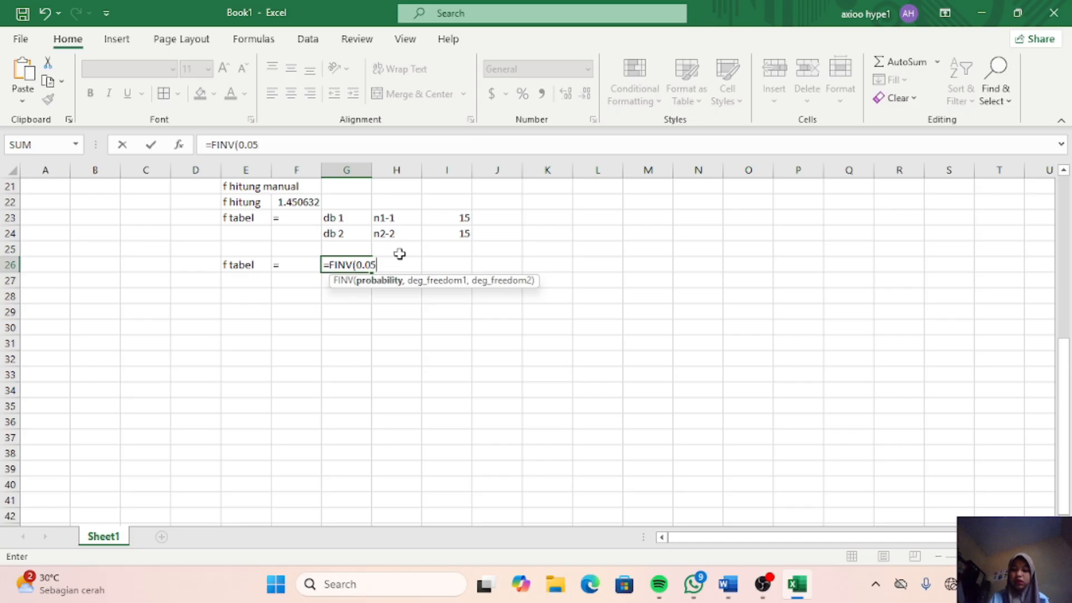
type(";")
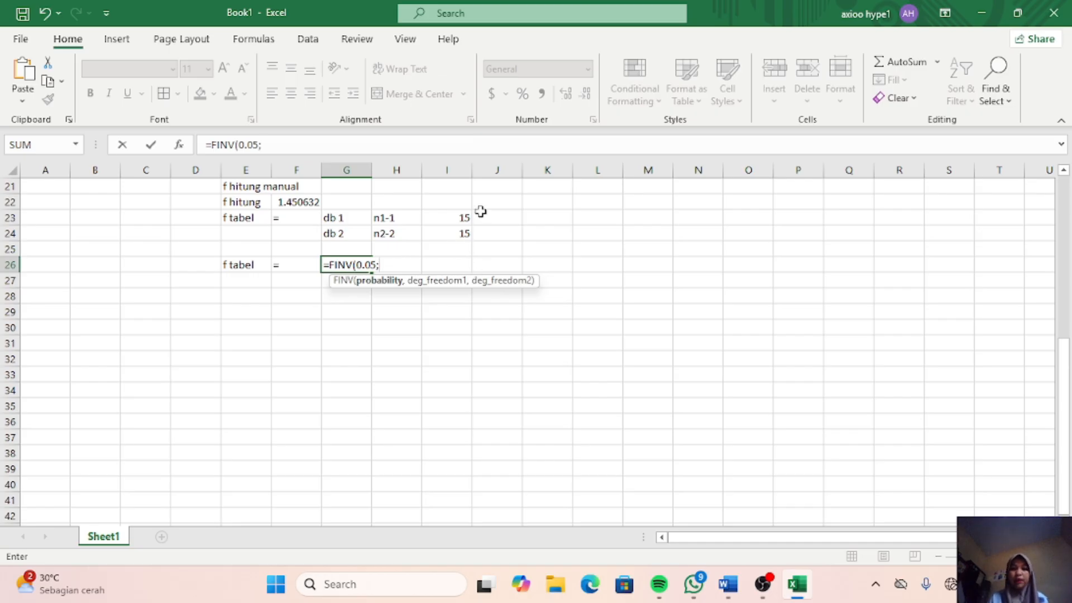
left_click(458, 220)
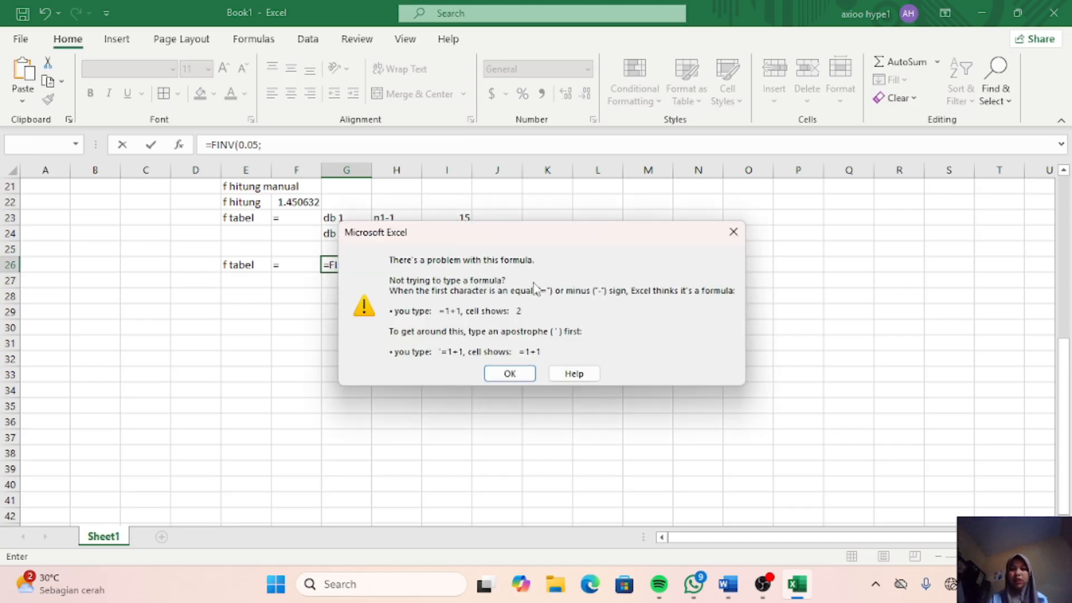
left_click(733, 229)
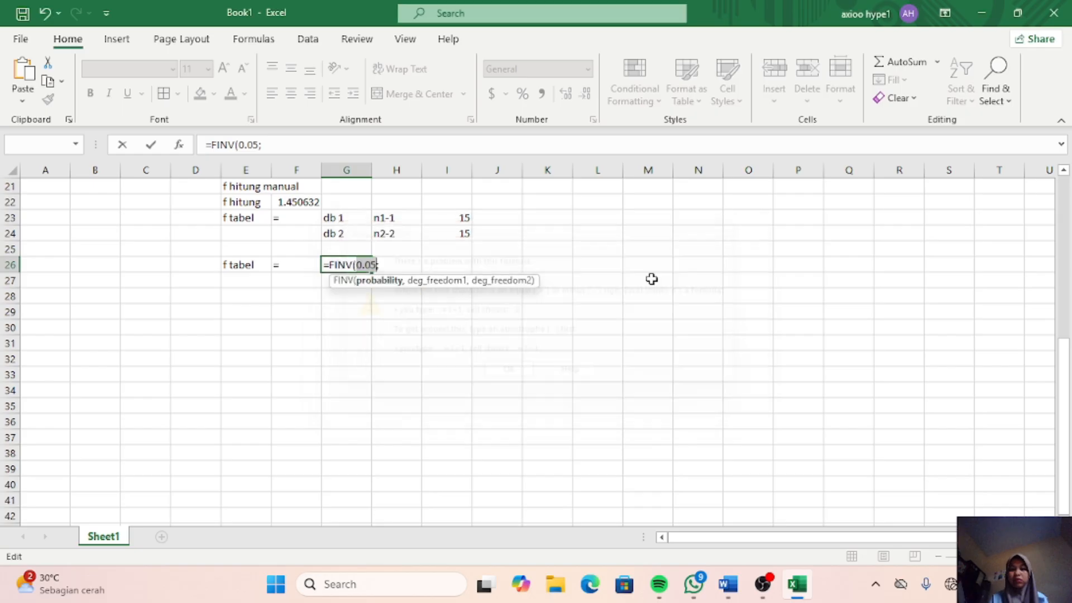
left_click(385, 266)
key("BackSpace")
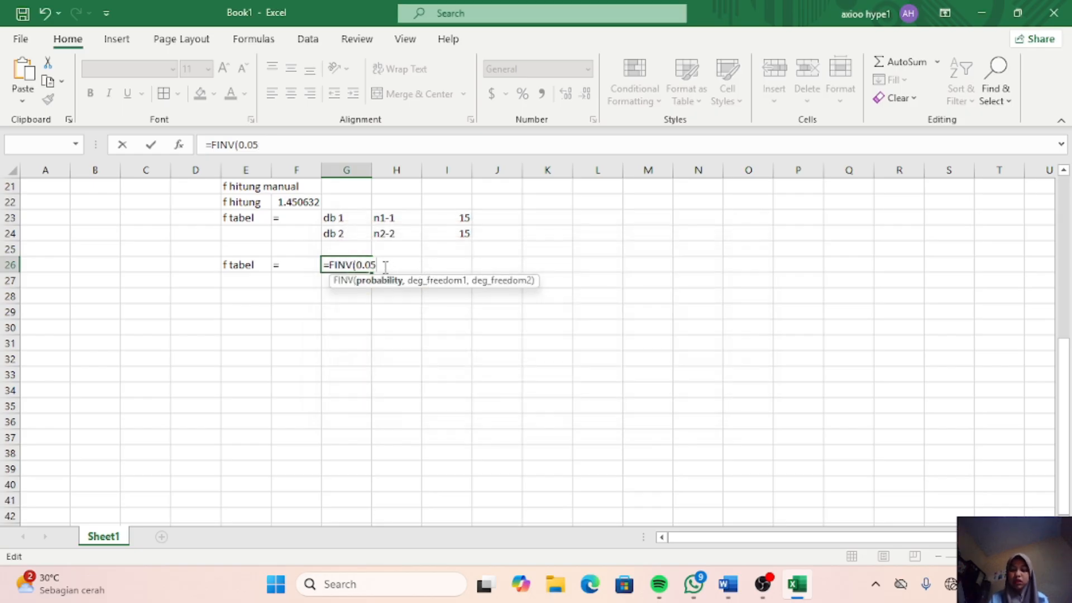
Step: Complete the FINV formula in G26 with I23 and I24 as the comma-separated degrees of freedom
type(",")
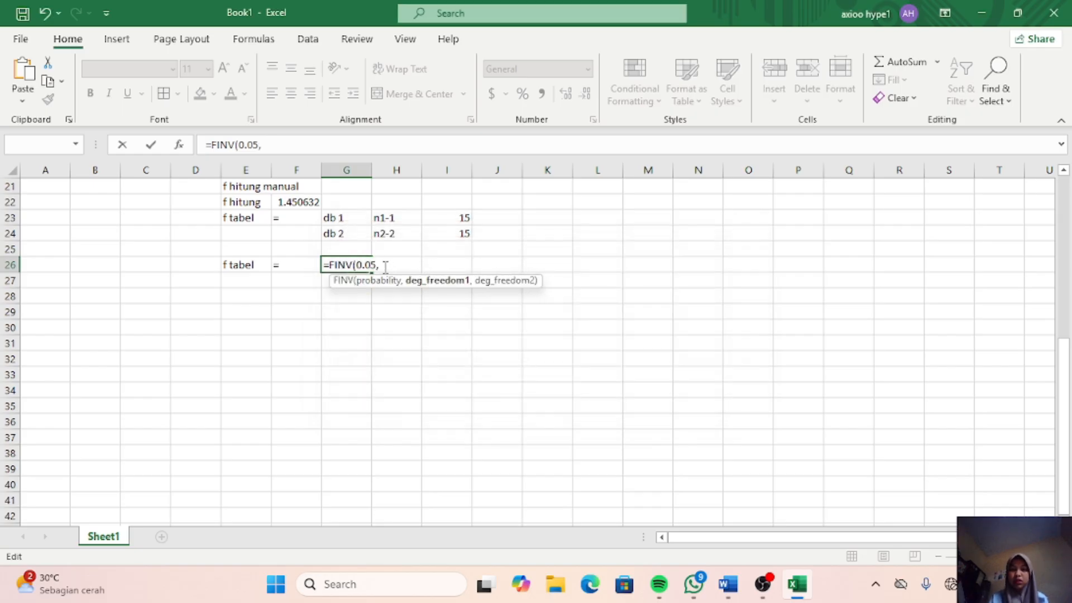
left_click(438, 219)
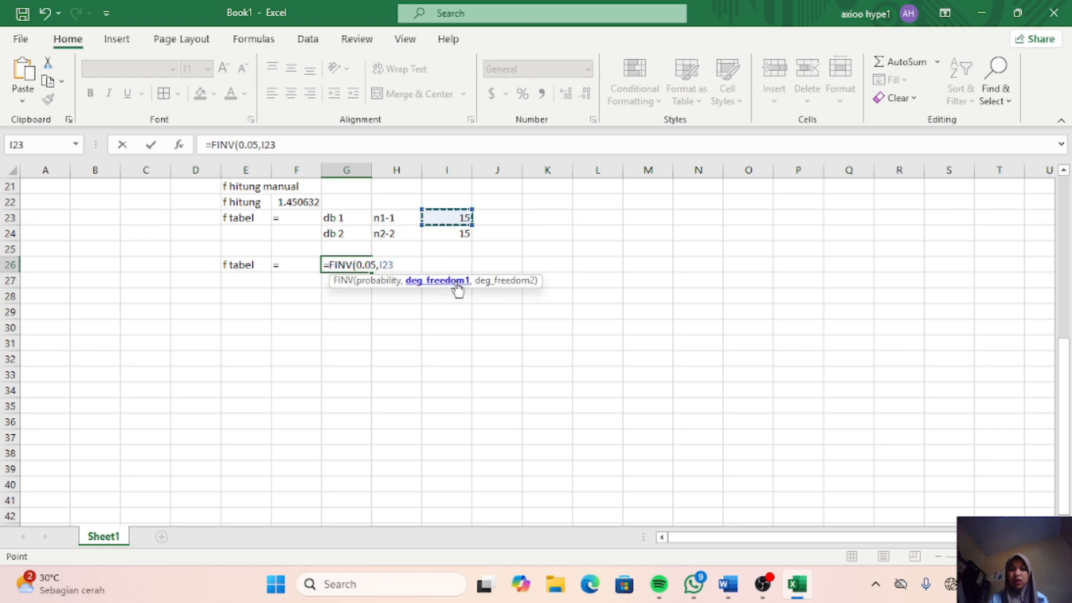
type(",")
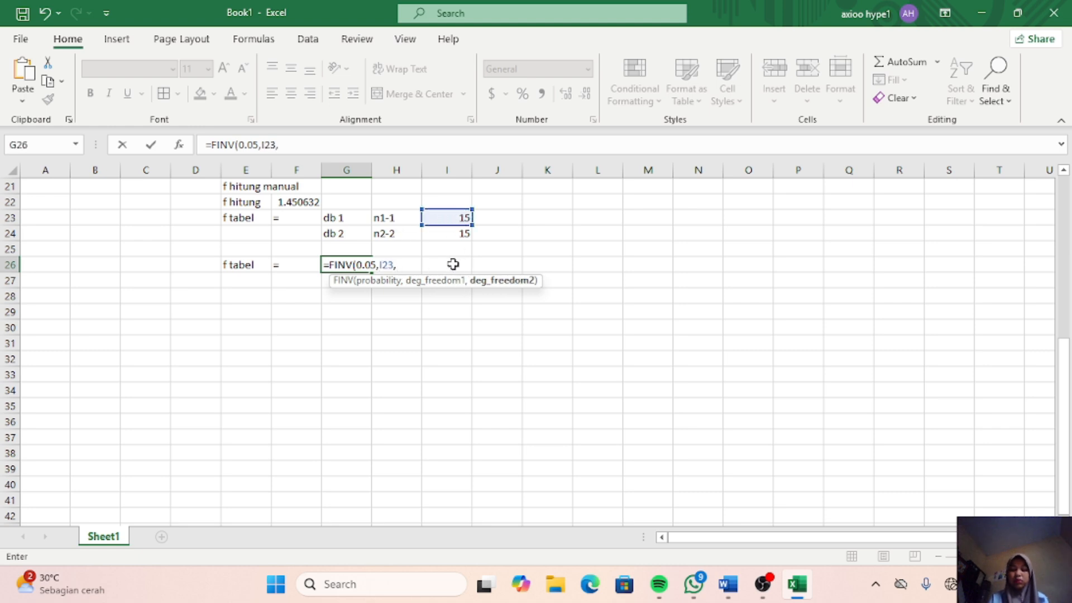
left_click(459, 234)
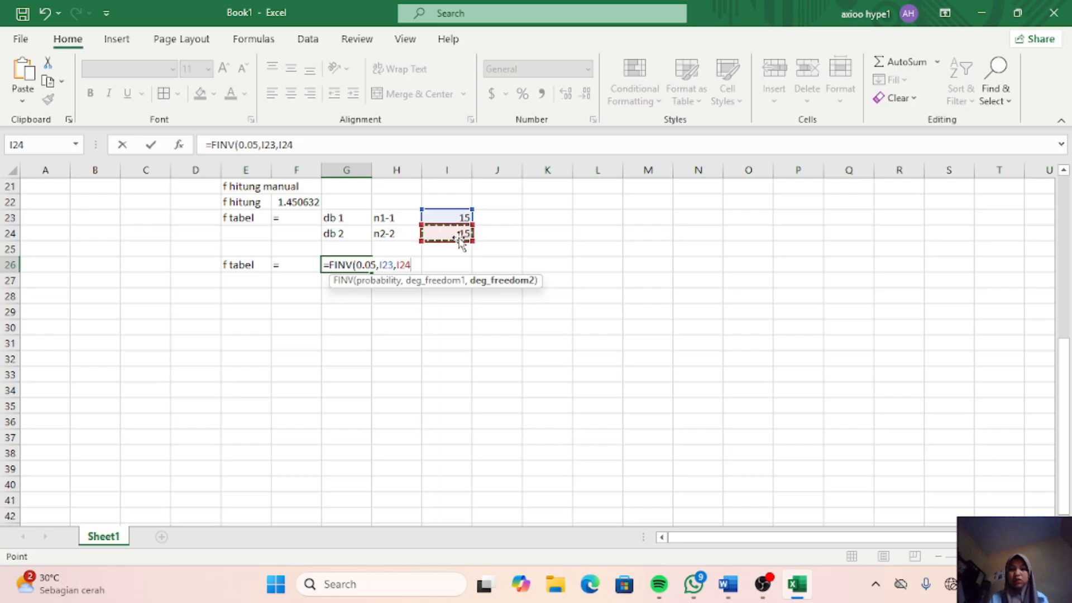
key("Return")
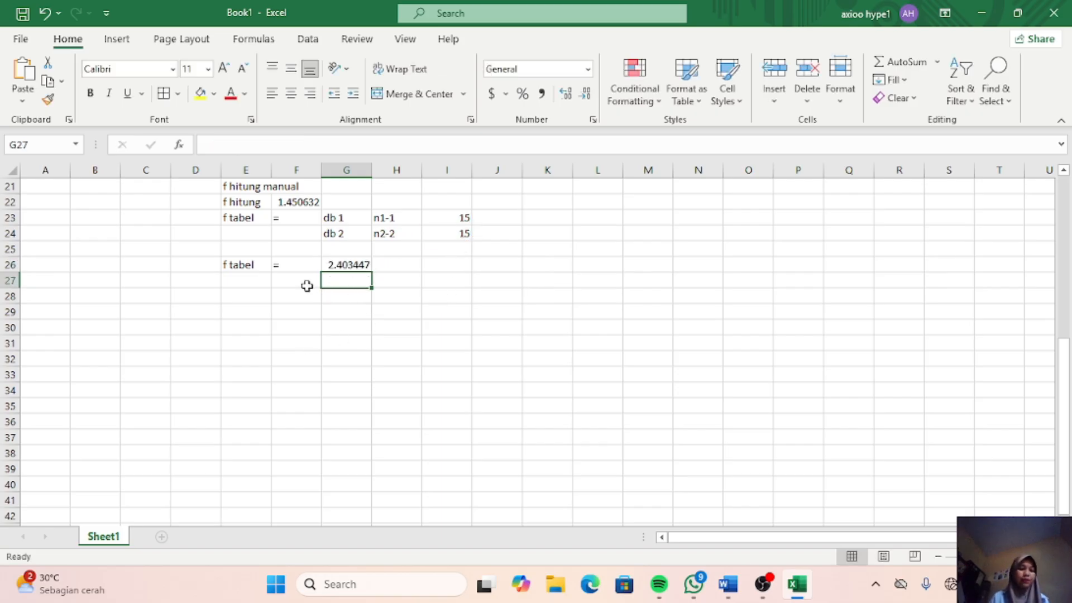
Step: Add the section label "uji otomatis" in E28, below the F table value
left_click(245, 296)
type("u")
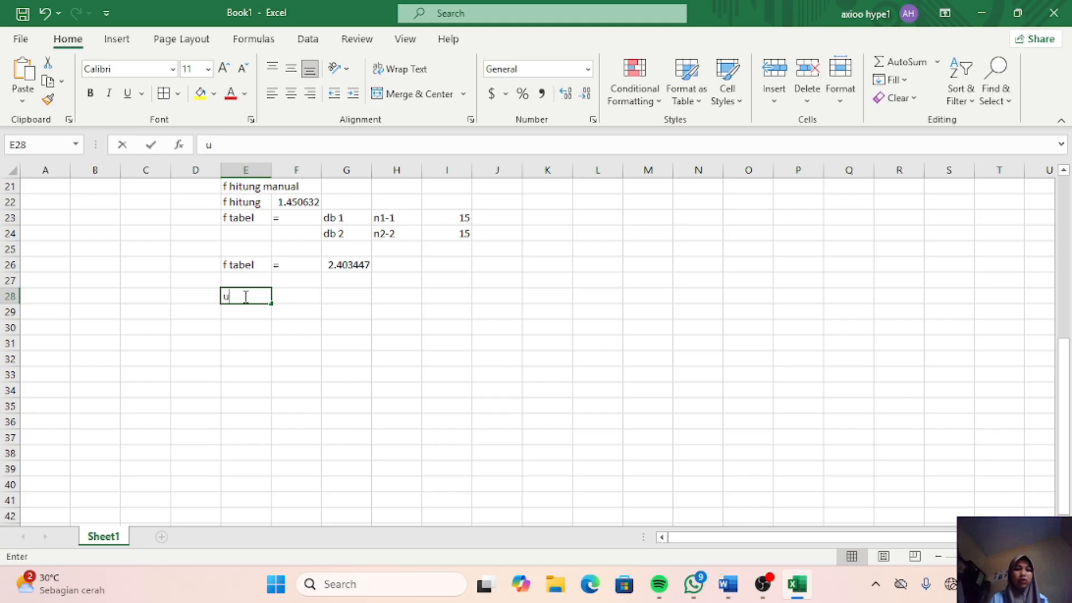
type("ji o")
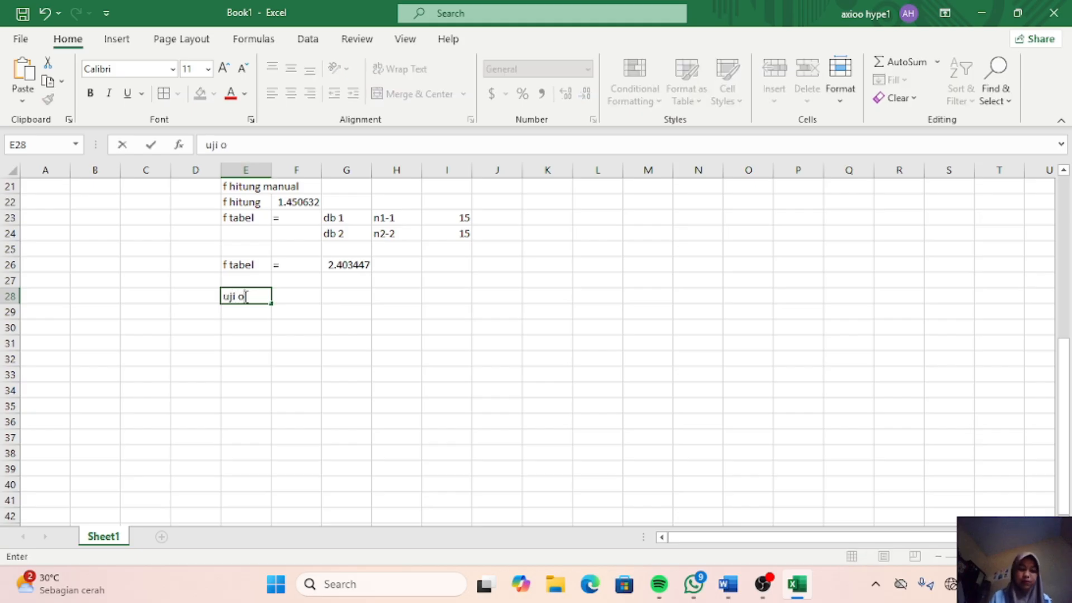
type("tomatis")
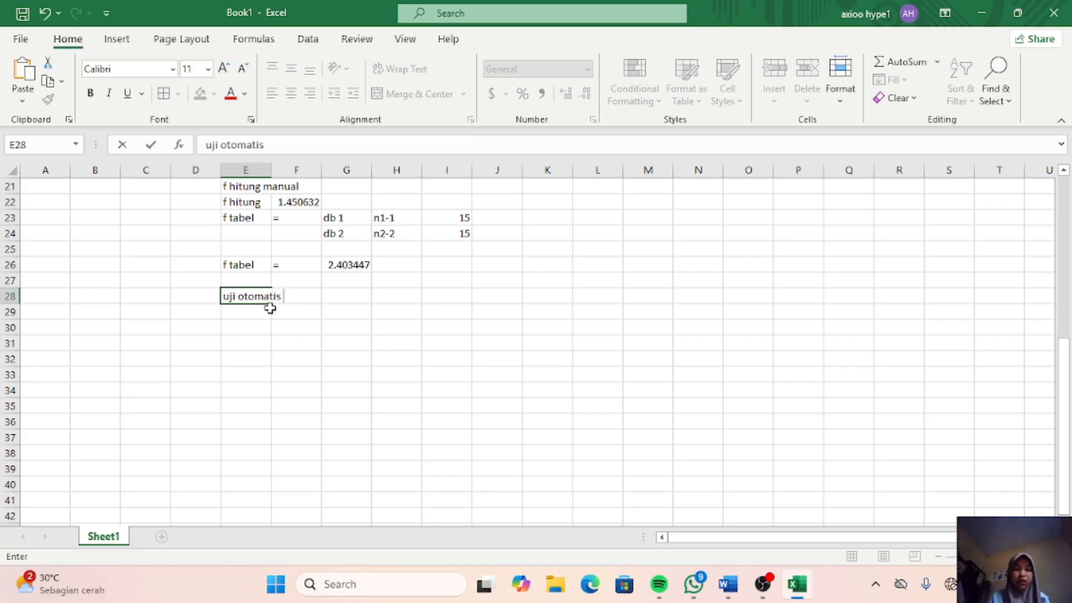
left_click(256, 311)
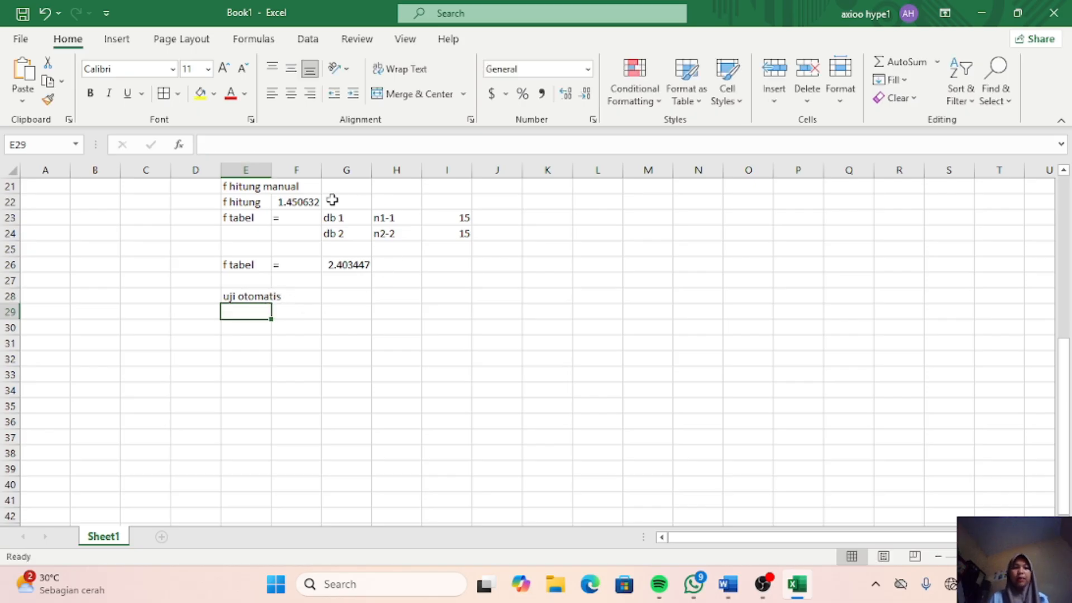
Step: Start the F-Test Two-Sample for Variances analysis from the Data Analysis tools
left_click(309, 41)
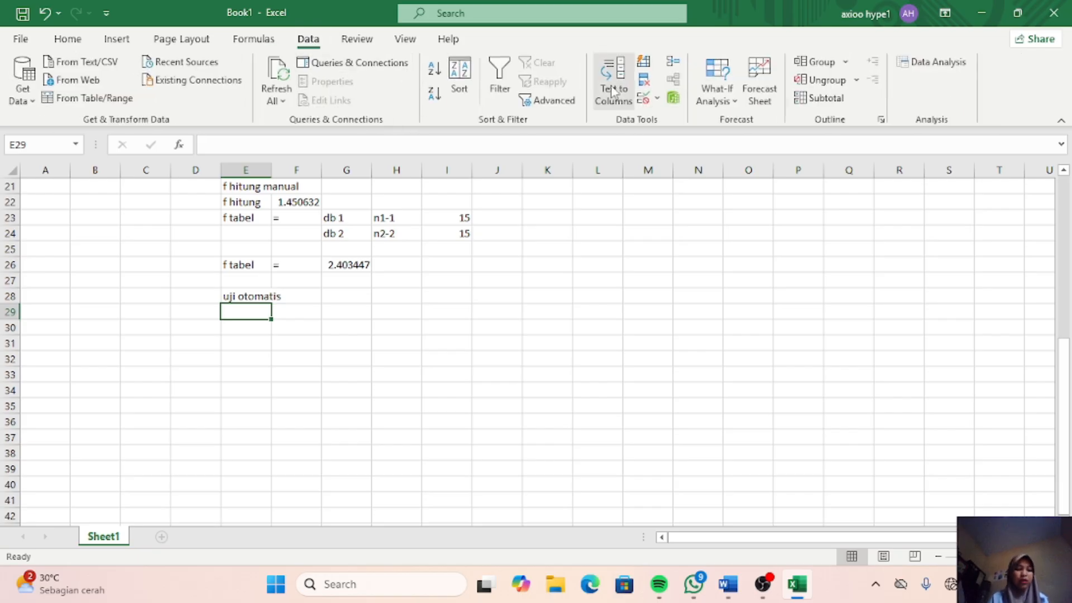
left_click(919, 62)
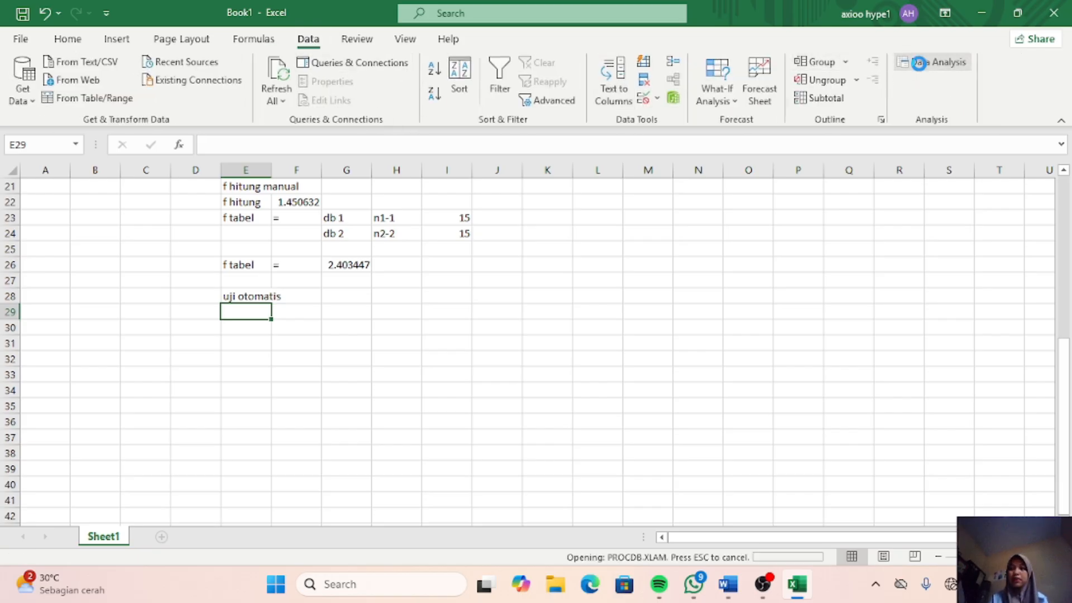
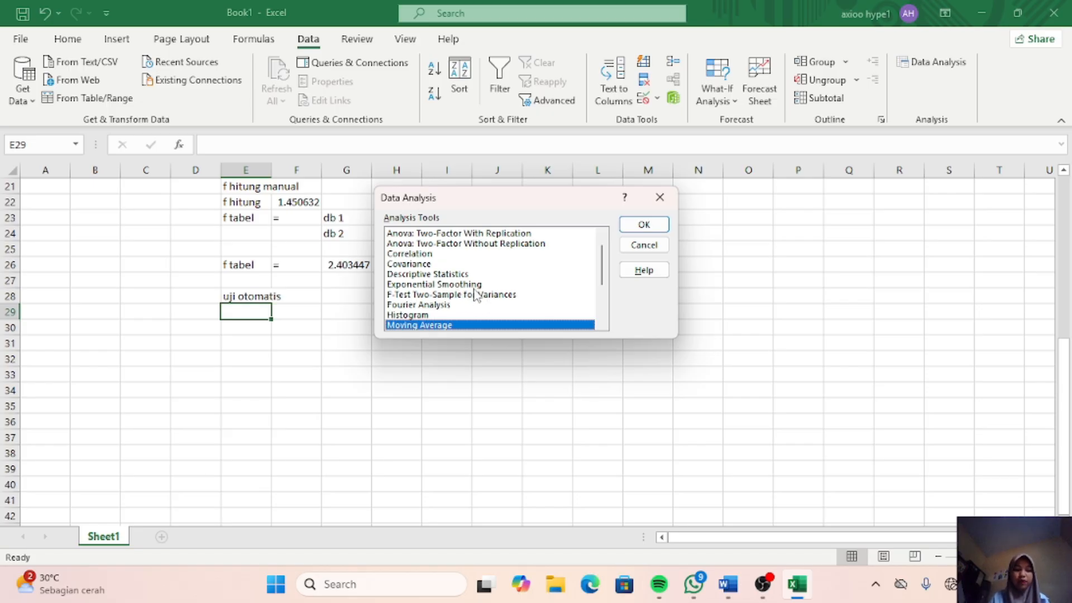
left_click(480, 296)
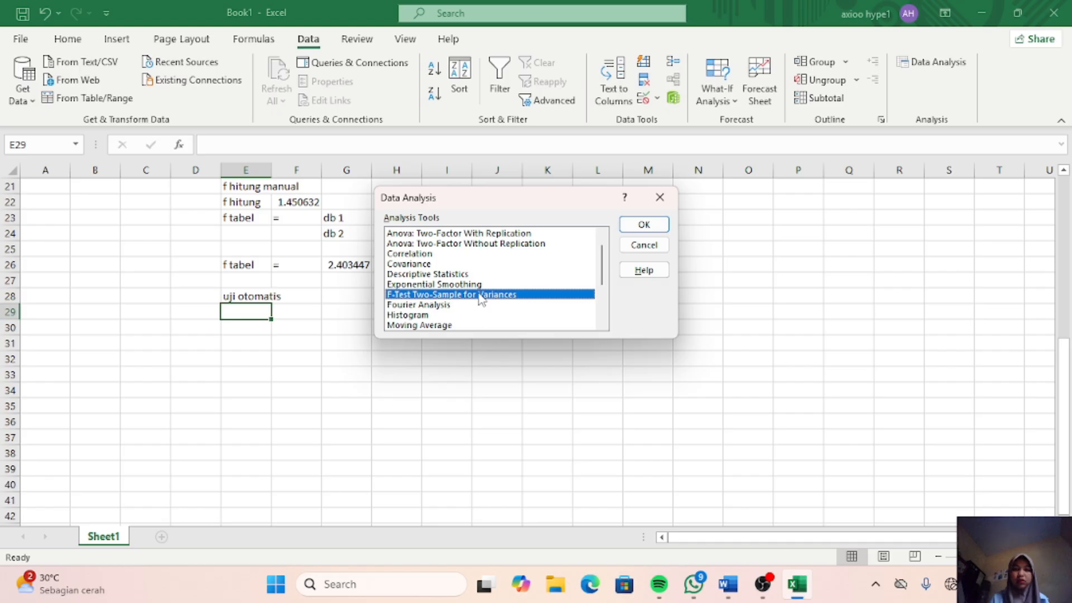
left_click(641, 224)
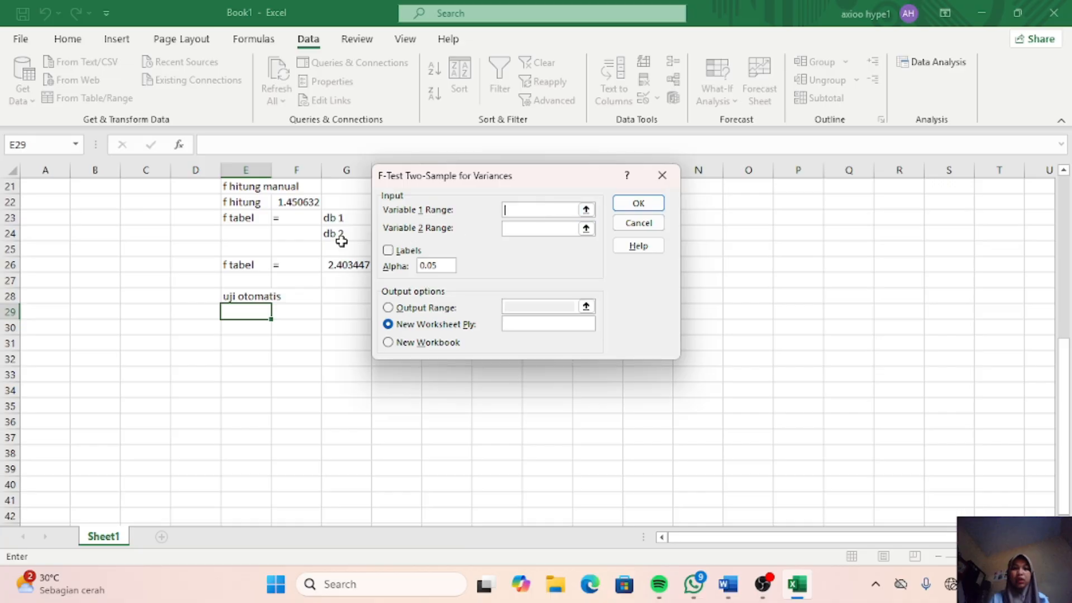
Step: Set the F-test's Variable 1 Range to the Manggis data B2:B17 and Variable 2 Range to the Sawo data C2:C17
scroll(329, 238, "up", 7)
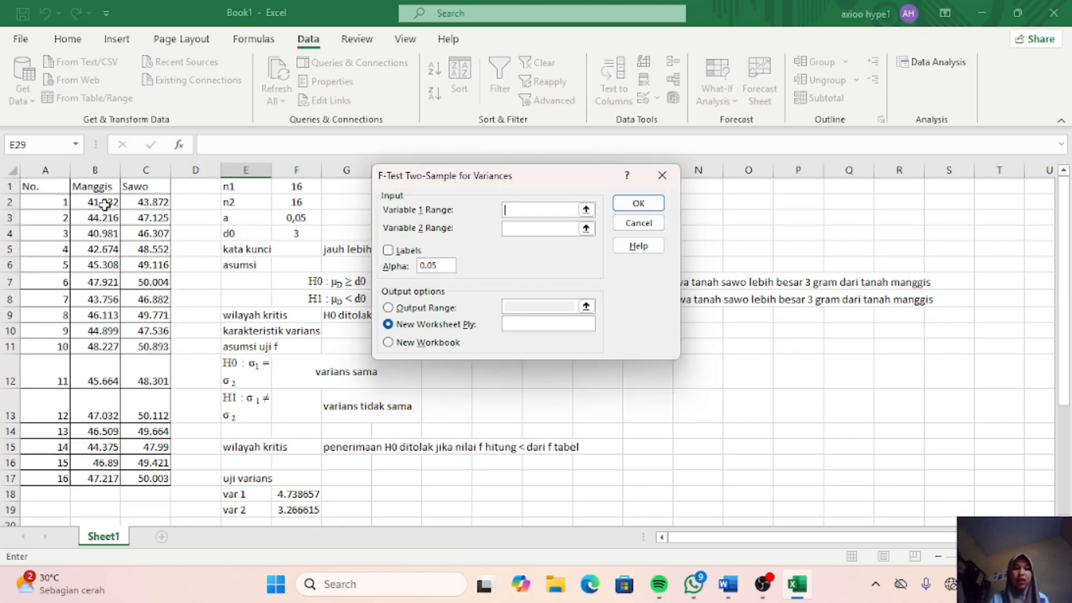
left_click_drag(98, 198, 106, 481)
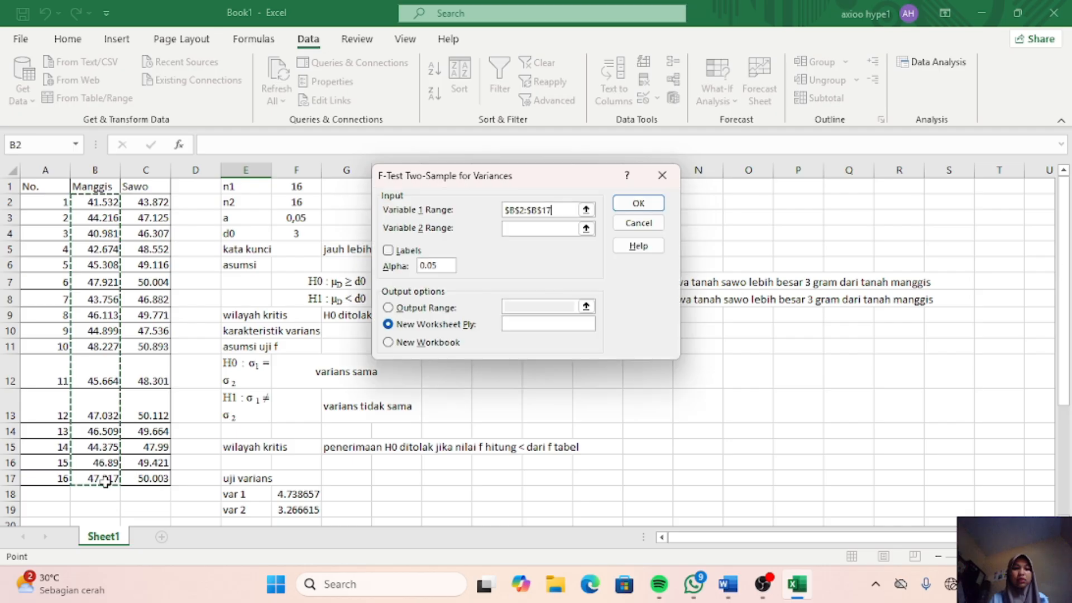
left_click(525, 229)
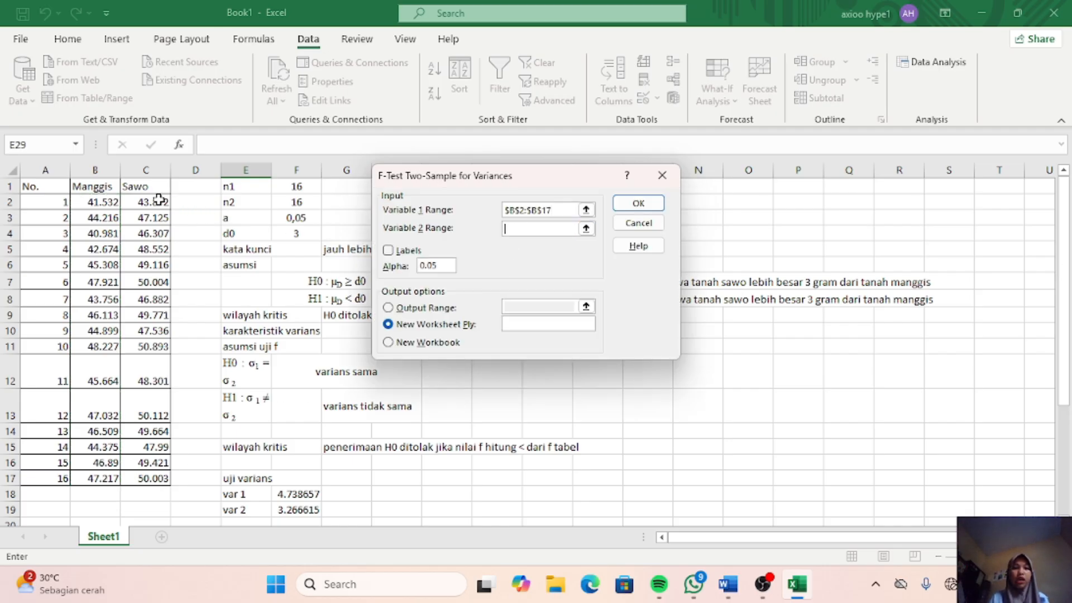
left_click_drag(158, 199, 159, 449)
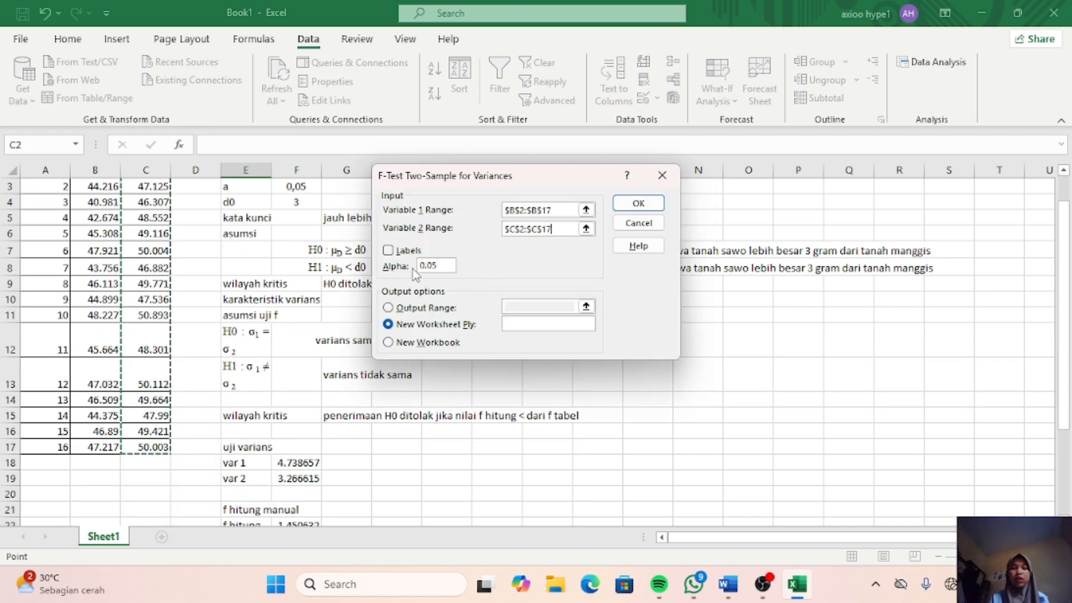
Step: Set the F-test's output range to cell E29, below the "uji otomatis" label, and run the analysis
left_click(388, 307)
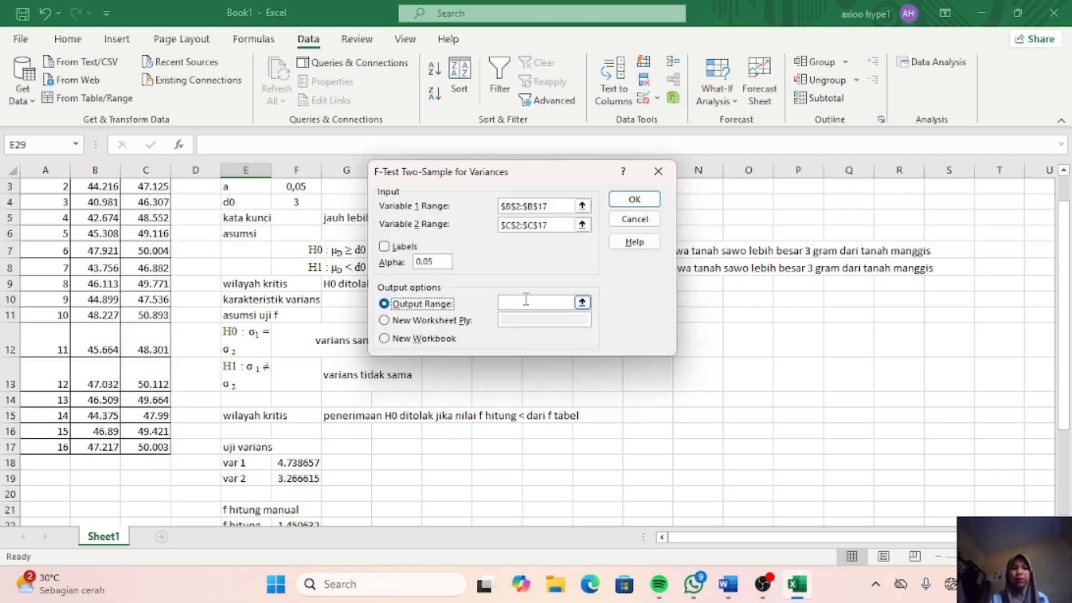
left_click(526, 299)
scroll(410, 480, "down", 2)
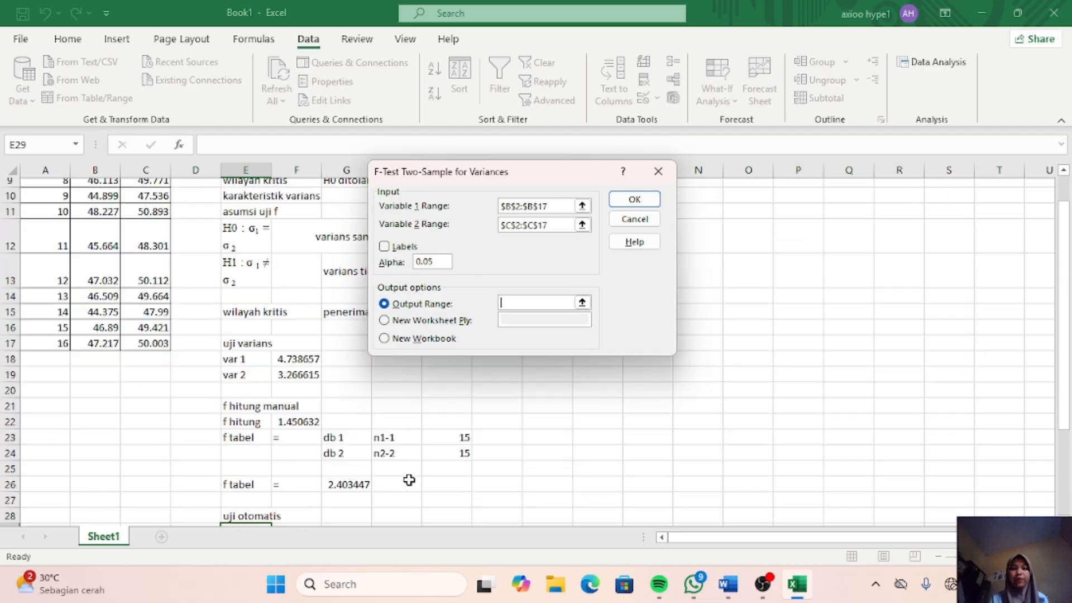
scroll(409, 480, "down", 3)
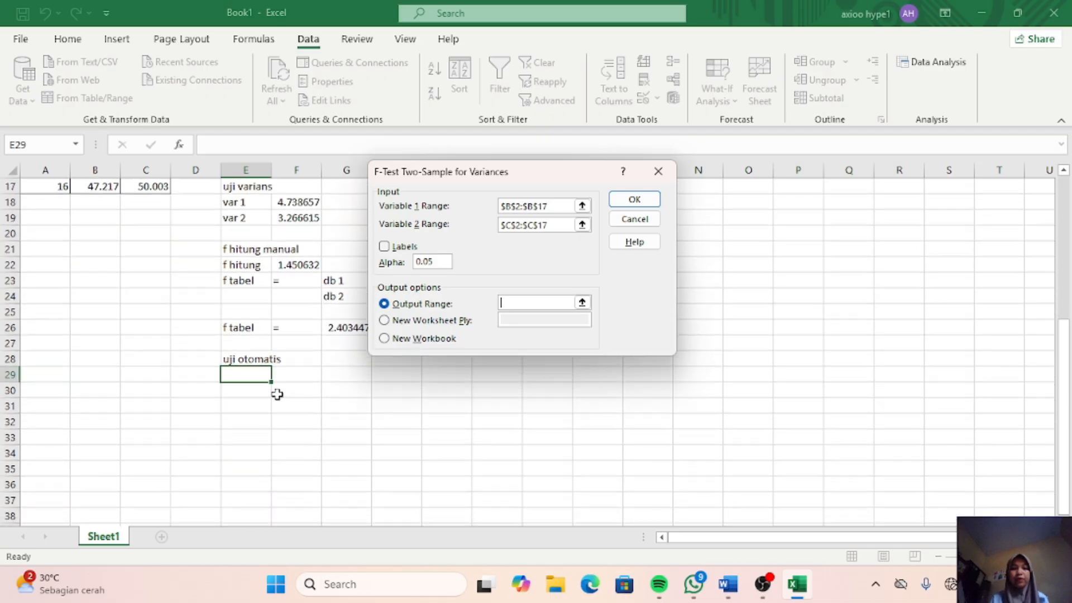
left_click(254, 380)
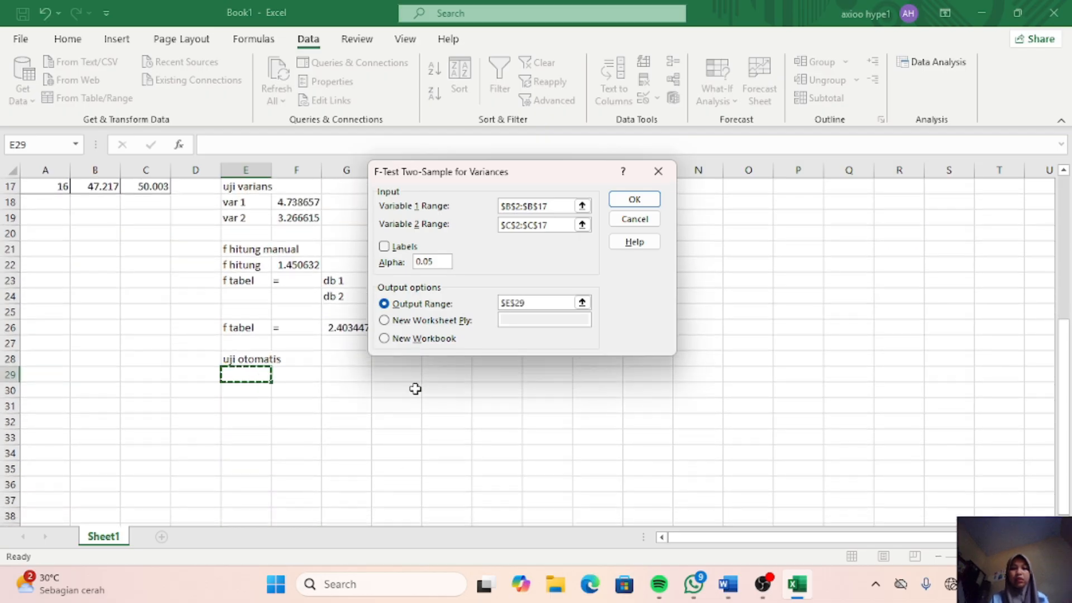
left_click(635, 200)
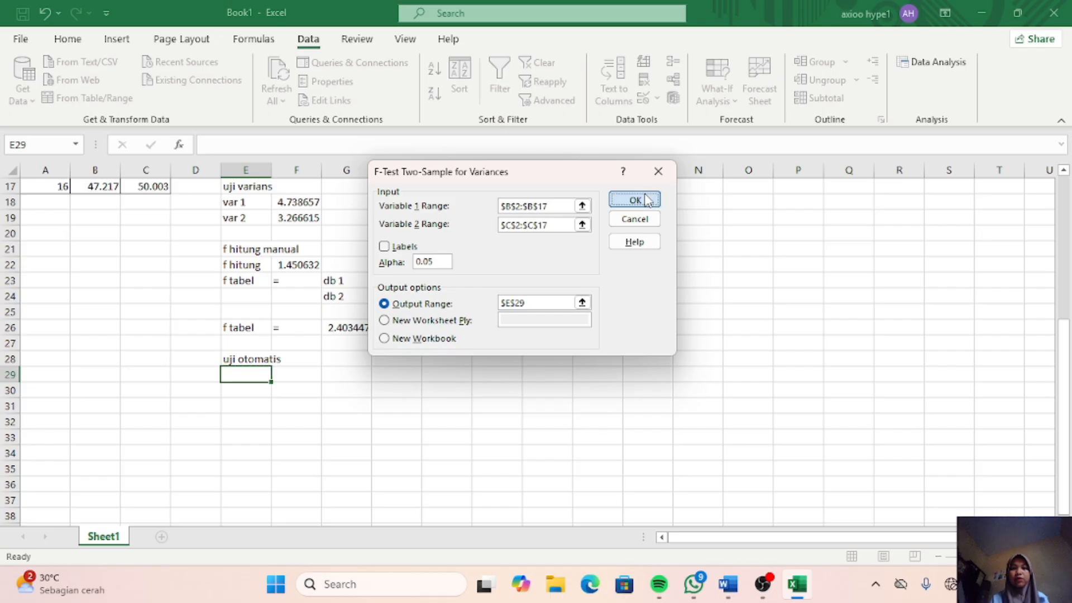
scroll(464, 426, "down", 3)
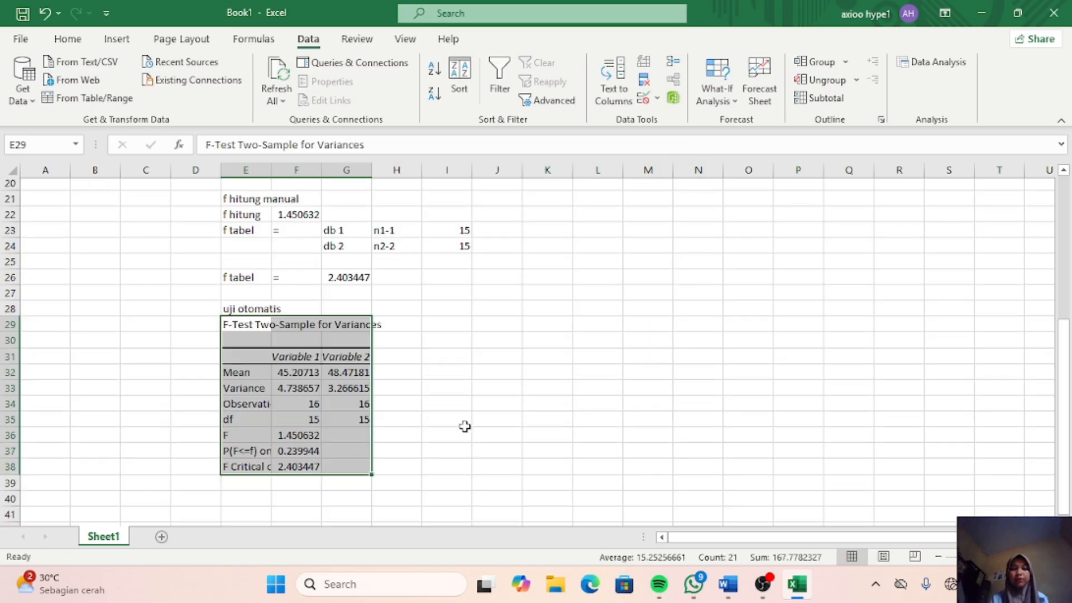
scroll(465, 426, "up", 1)
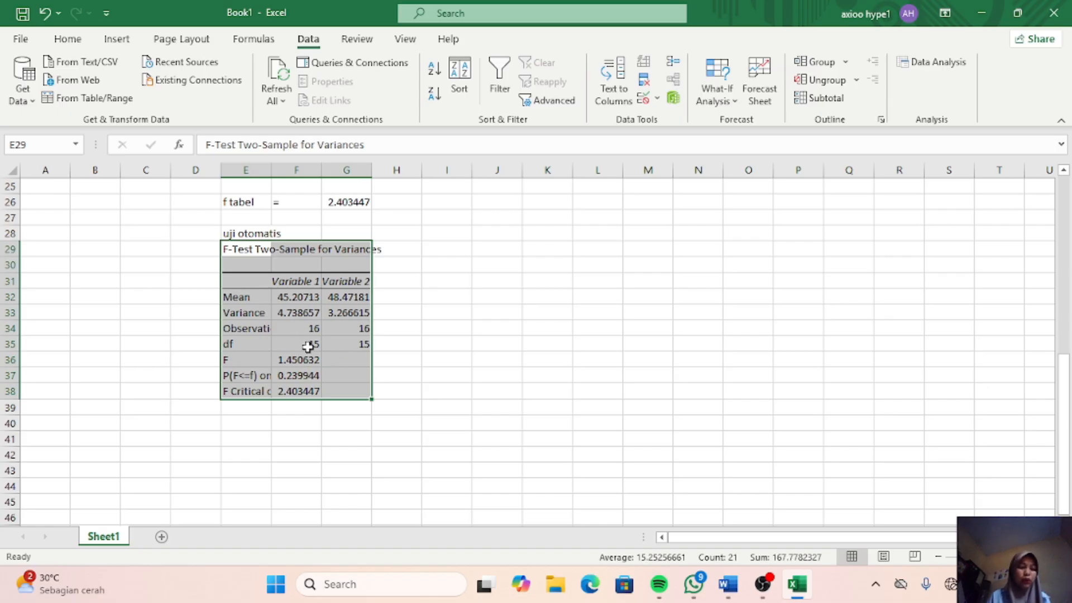
Step: Shade the F row of the F-Test output, E36:G36, with a light blue theme fill
left_click(255, 359)
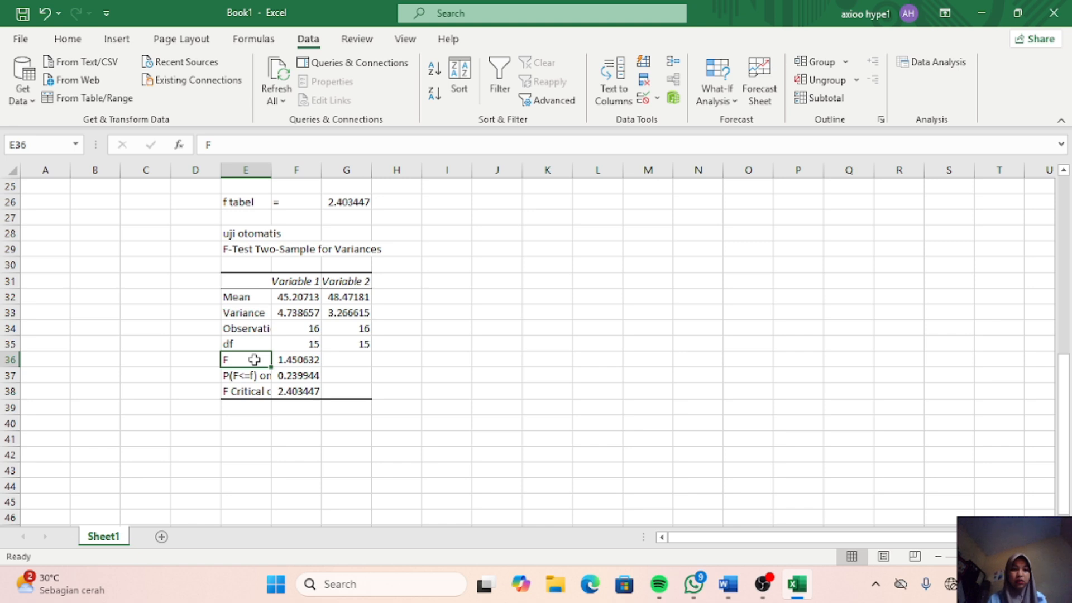
left_click_drag(255, 359, 363, 360)
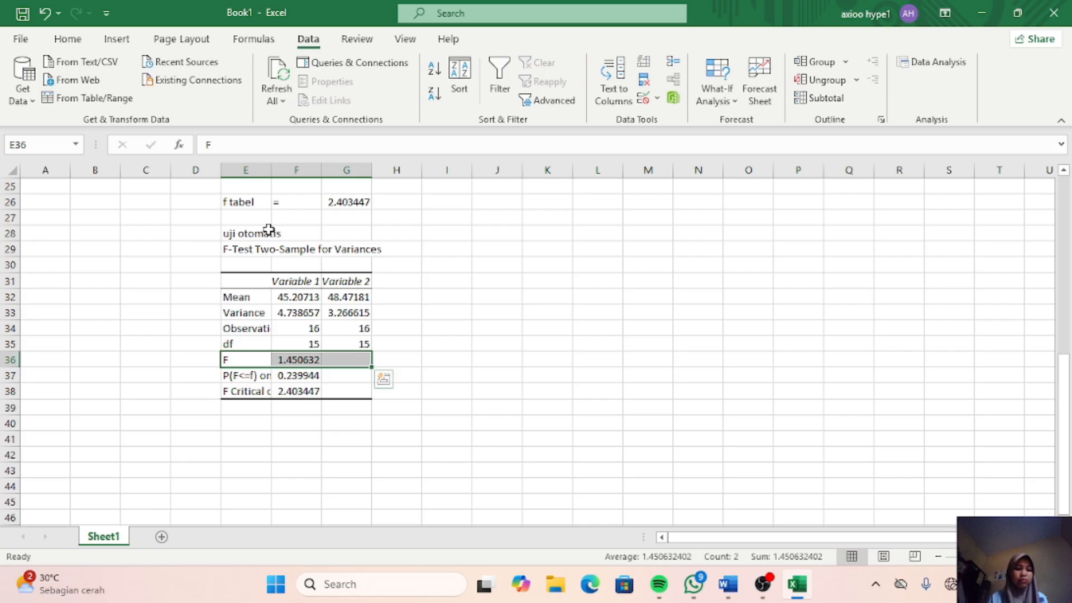
left_click(68, 39)
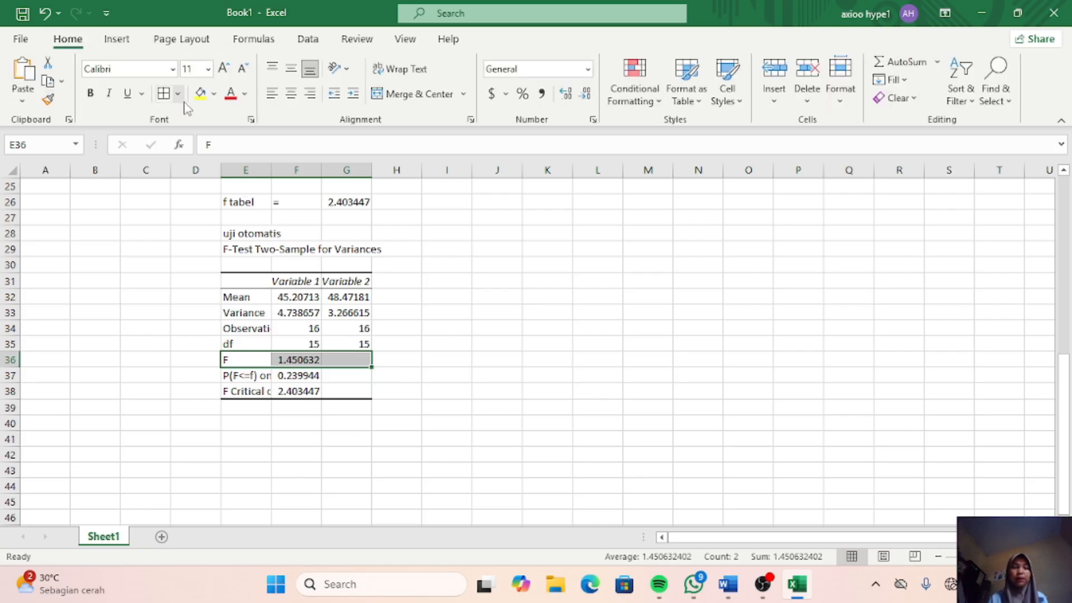
left_click(207, 97)
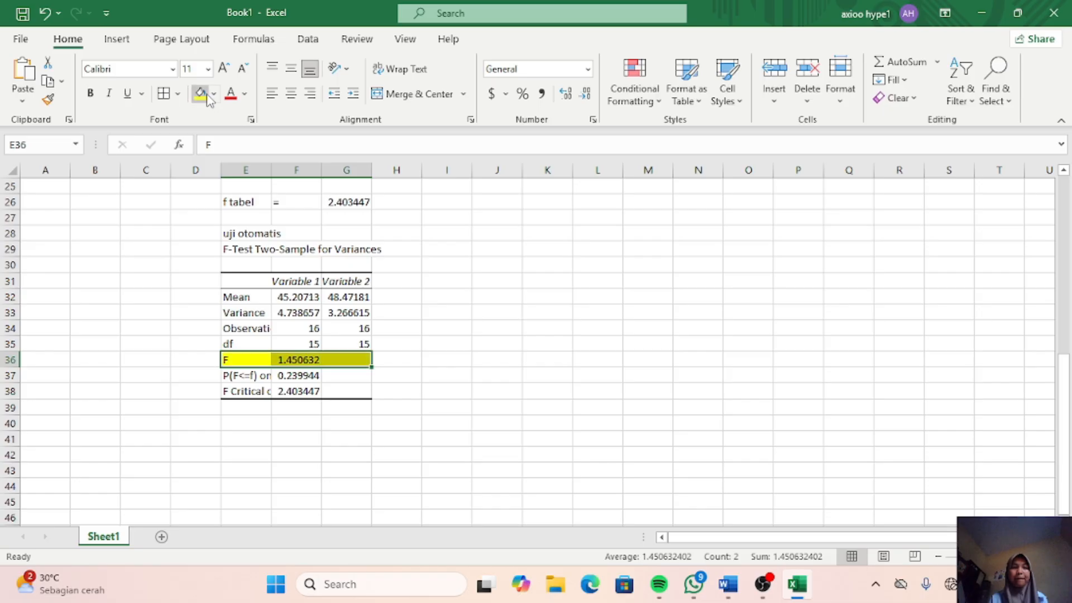
left_click(213, 93)
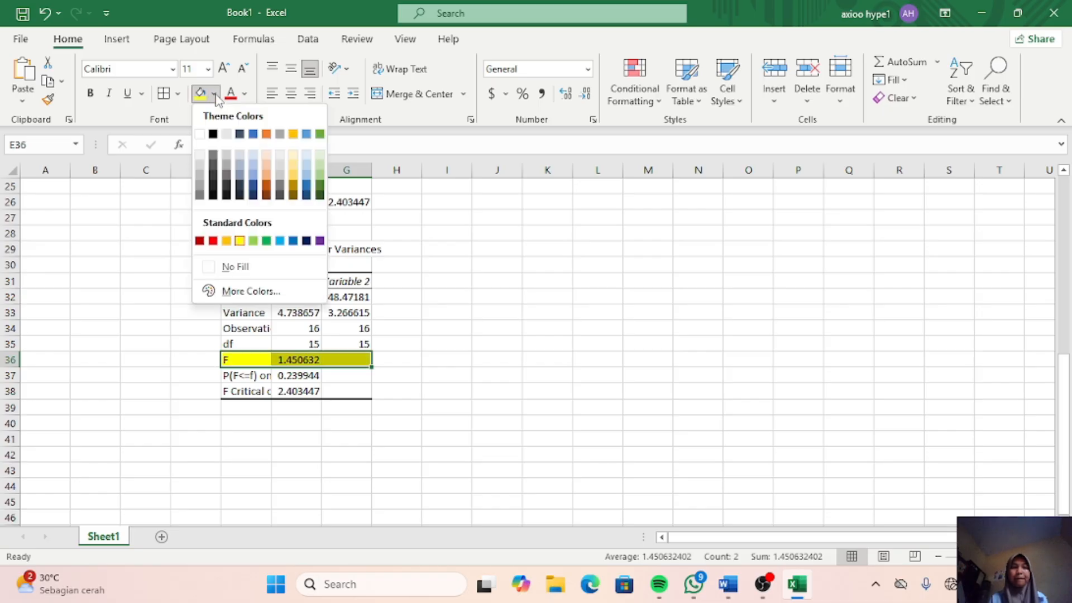
left_click(259, 163)
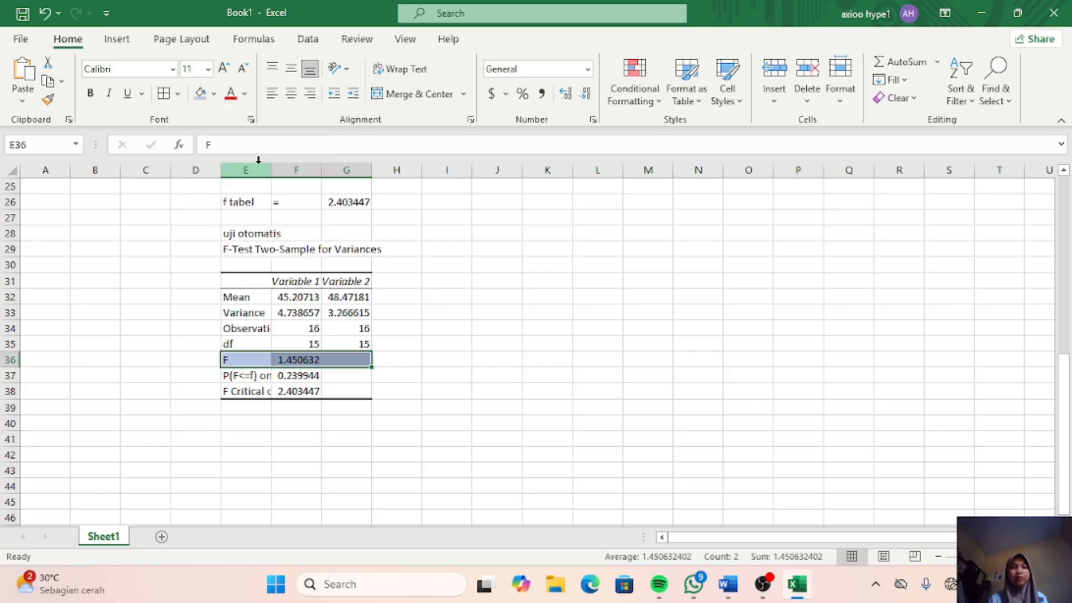
Step: Apply the same light blue fill to H36 and enter the label "f-hitung" in it
left_click(385, 361)
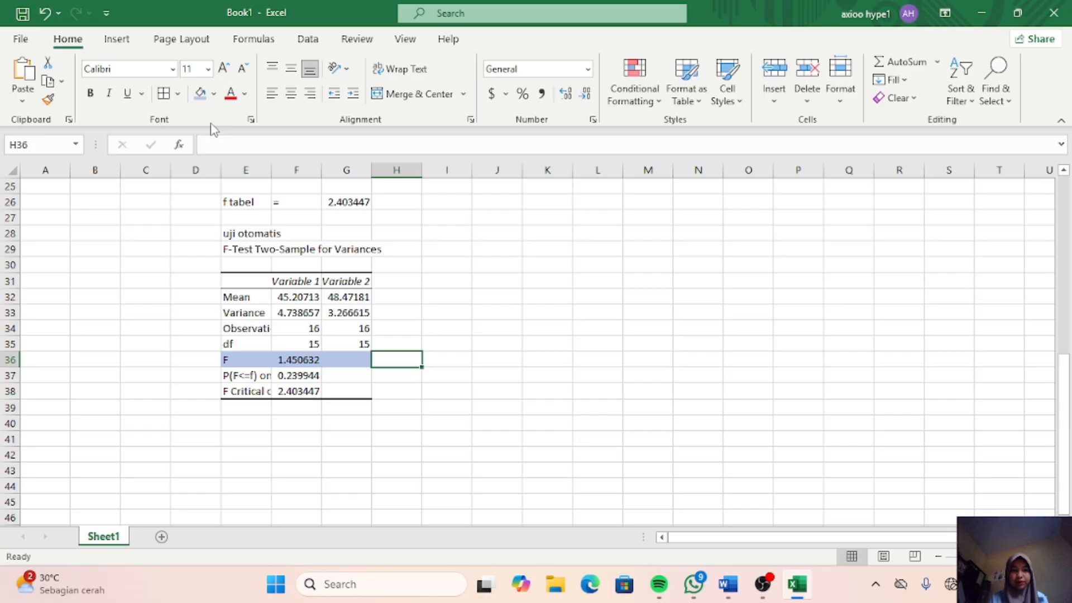
left_click(200, 93)
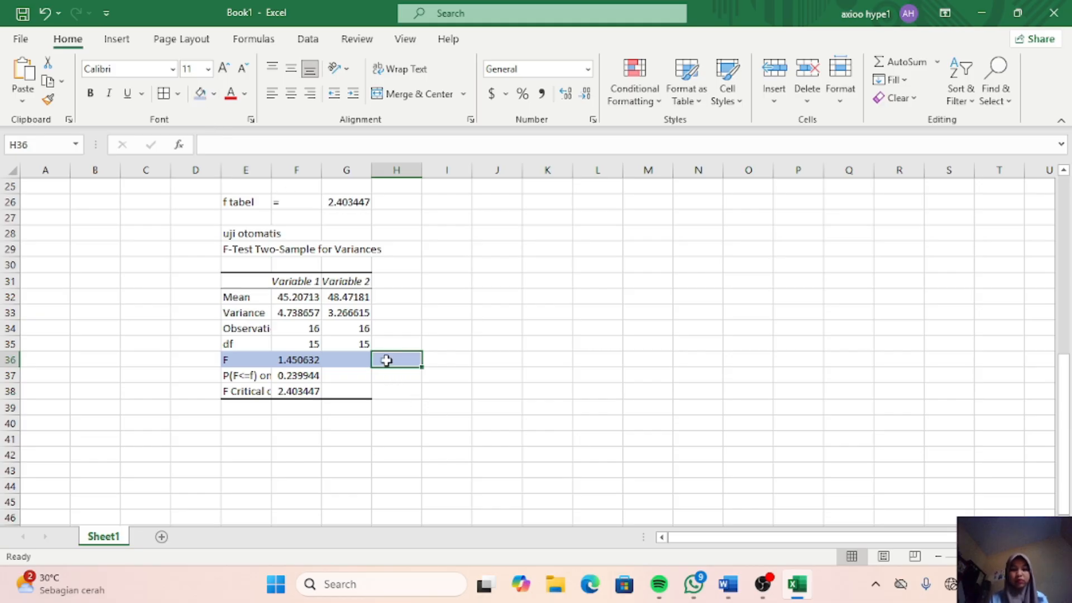
type("p")
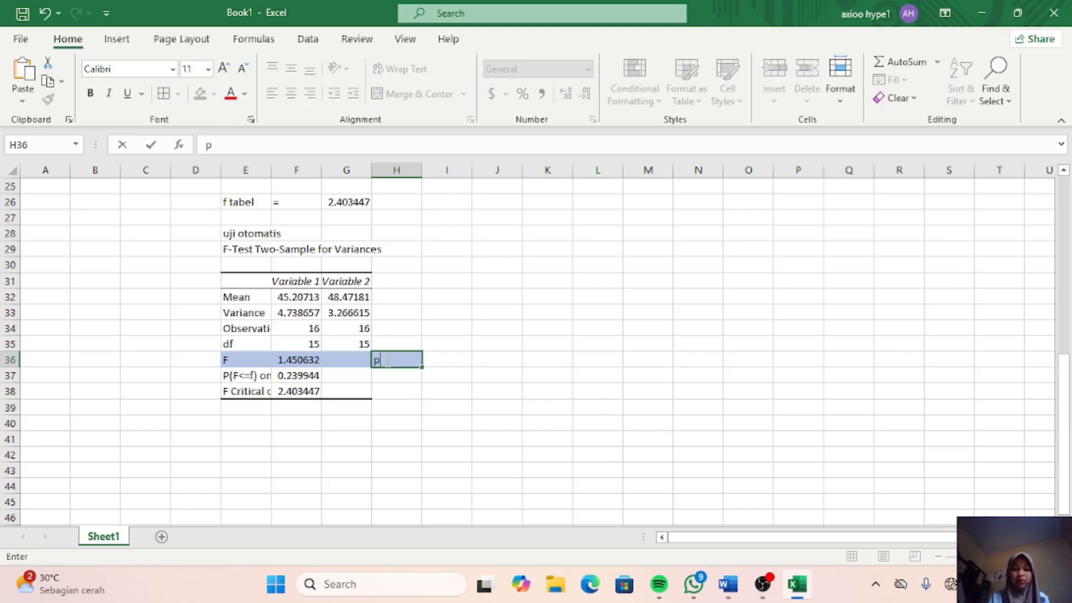
key("BackSpace")
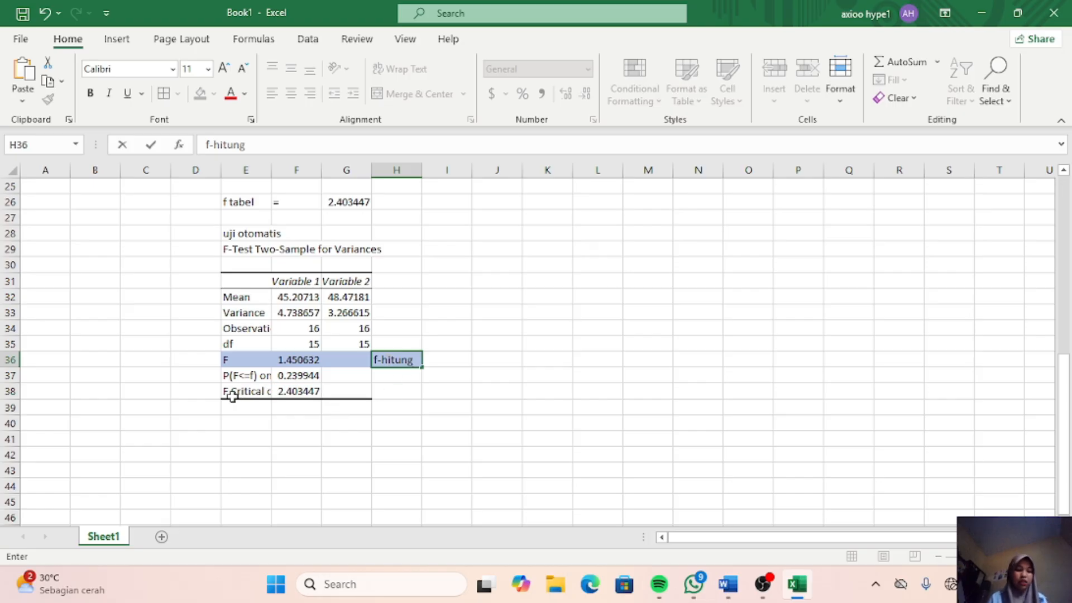
Step: Shade the F Critical one-tail row, E38:H38, with a dark blue fill
left_click_drag(226, 393, 394, 393)
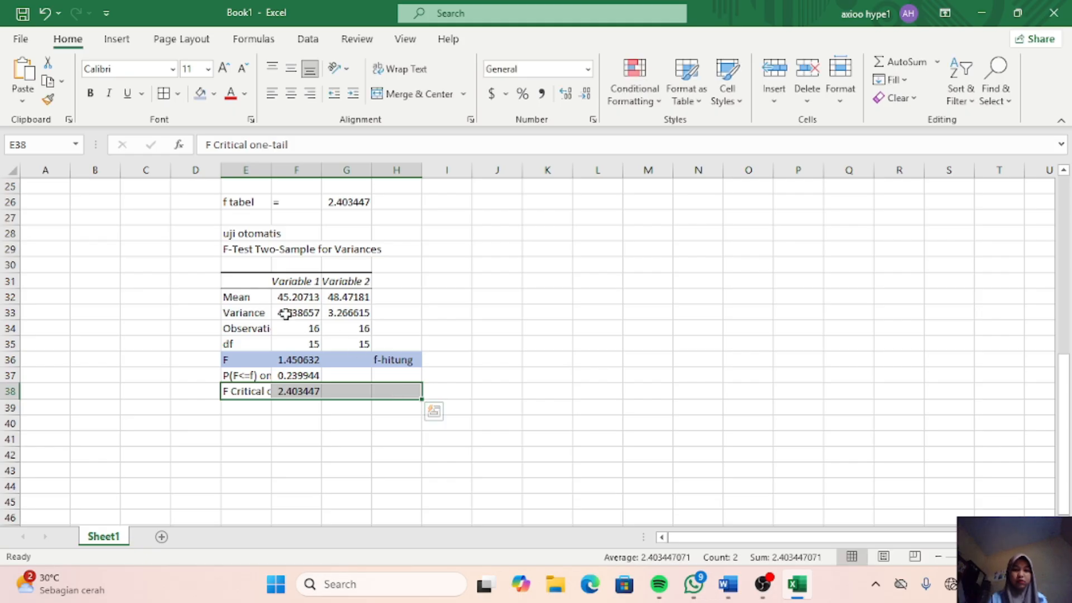
left_click(215, 95)
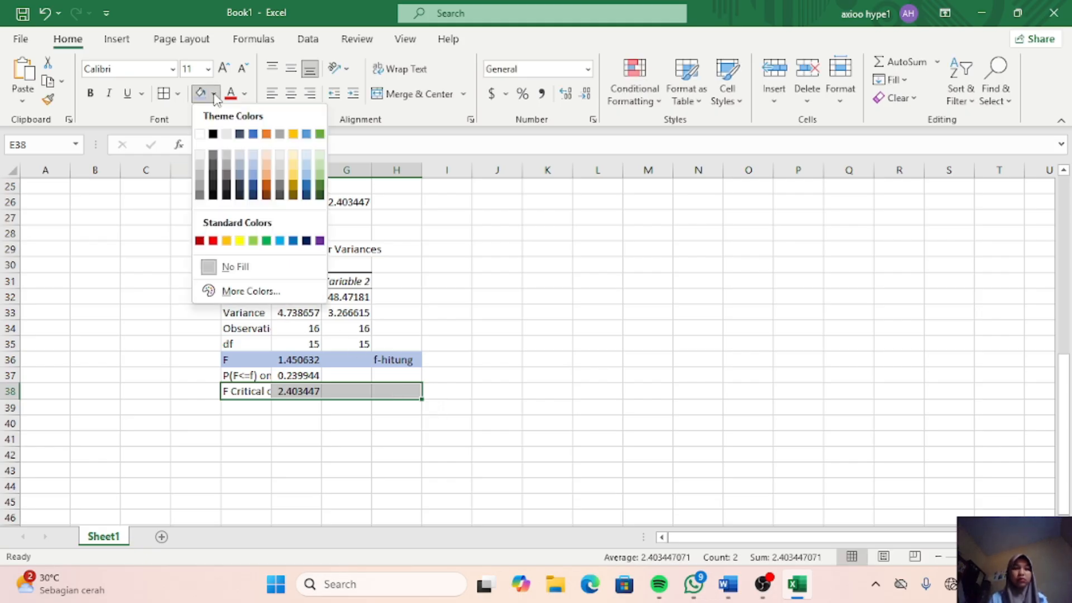
left_click(258, 193)
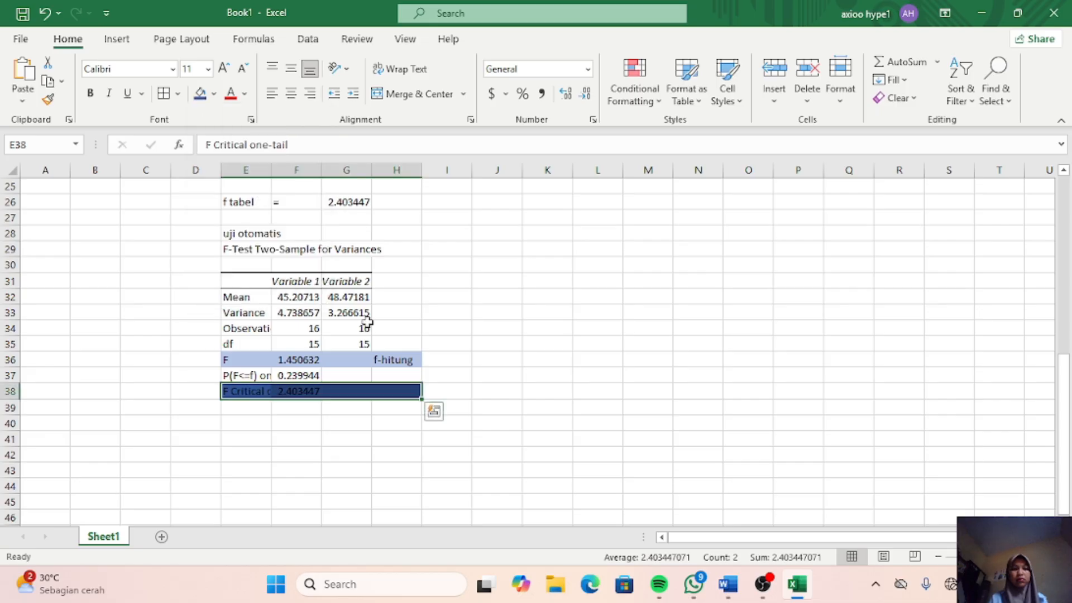
Step: Label the F Critical one-tail row by entering "f-tabel" in H38
left_click(385, 389)
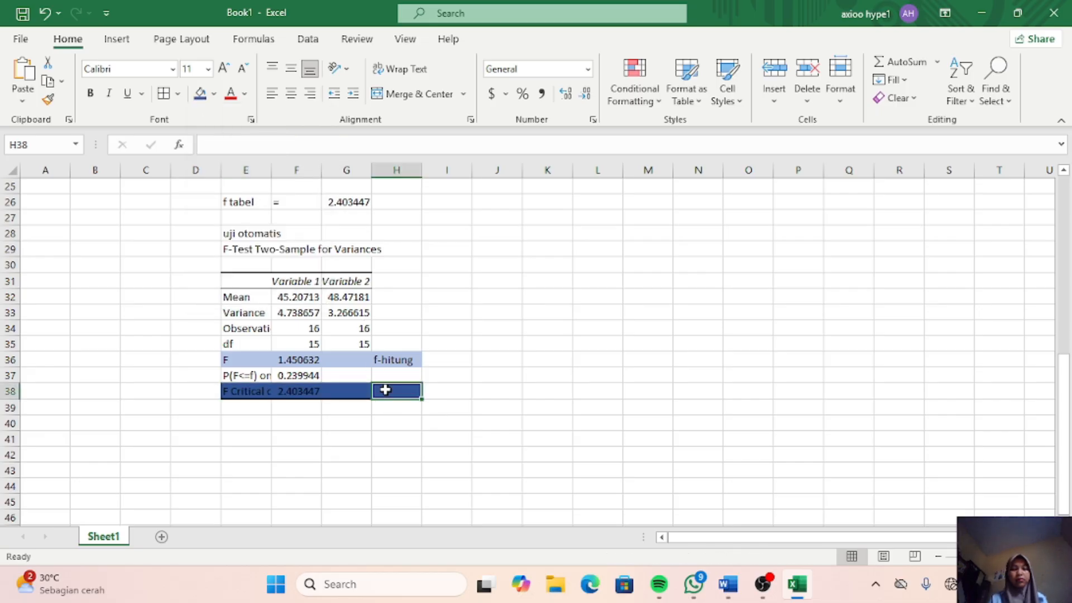
type("f")
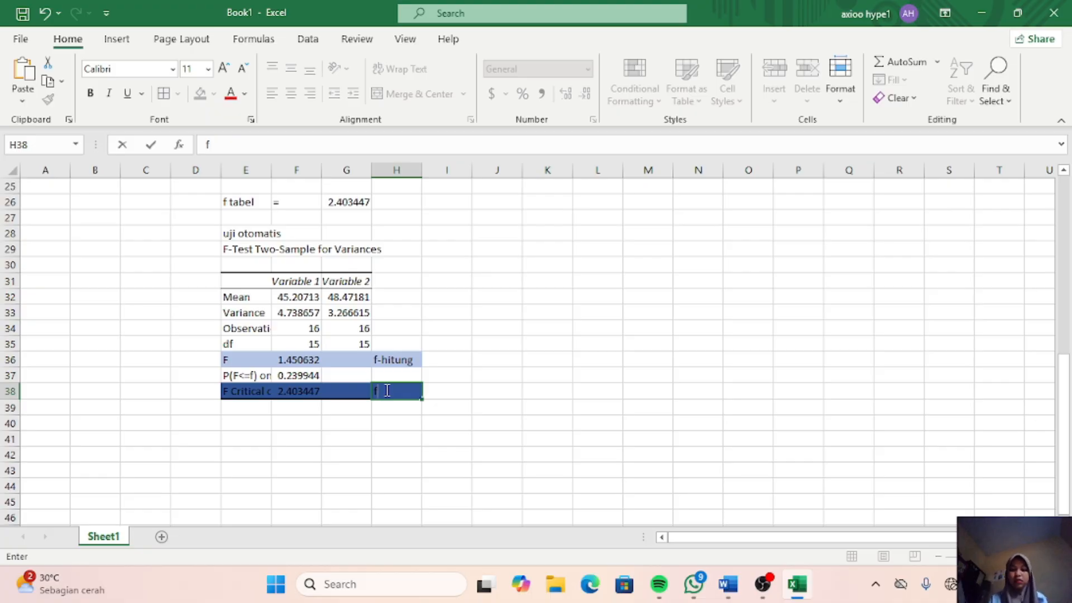
type("-tabel")
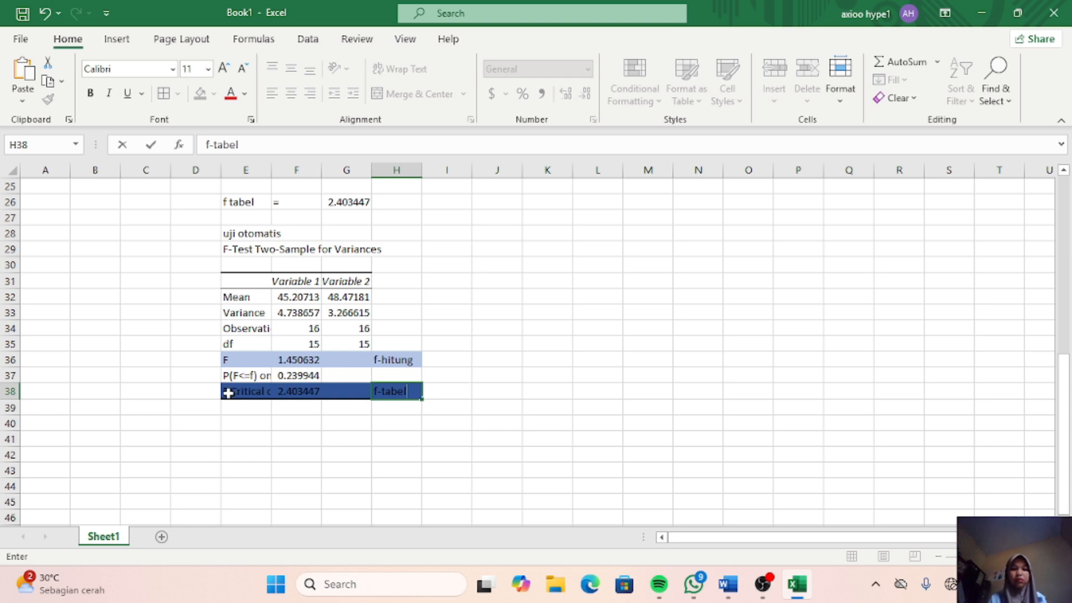
Step: Change the fill of the F Critical one-tail row, E38:H38, to a medium blue theme color
left_click_drag(228, 393, 409, 389)
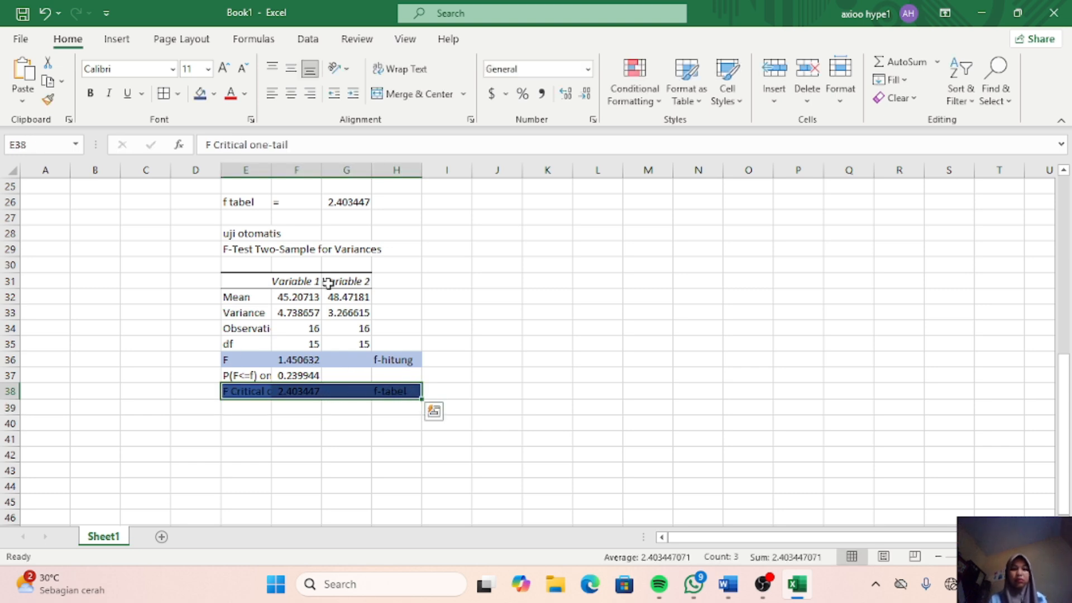
left_click(214, 94)
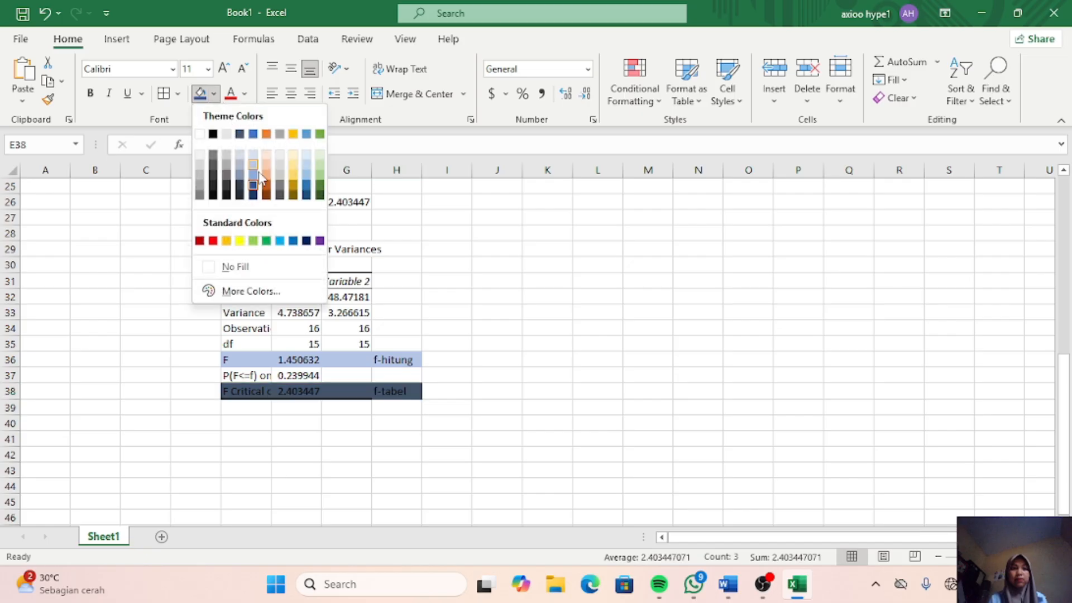
left_click(254, 175)
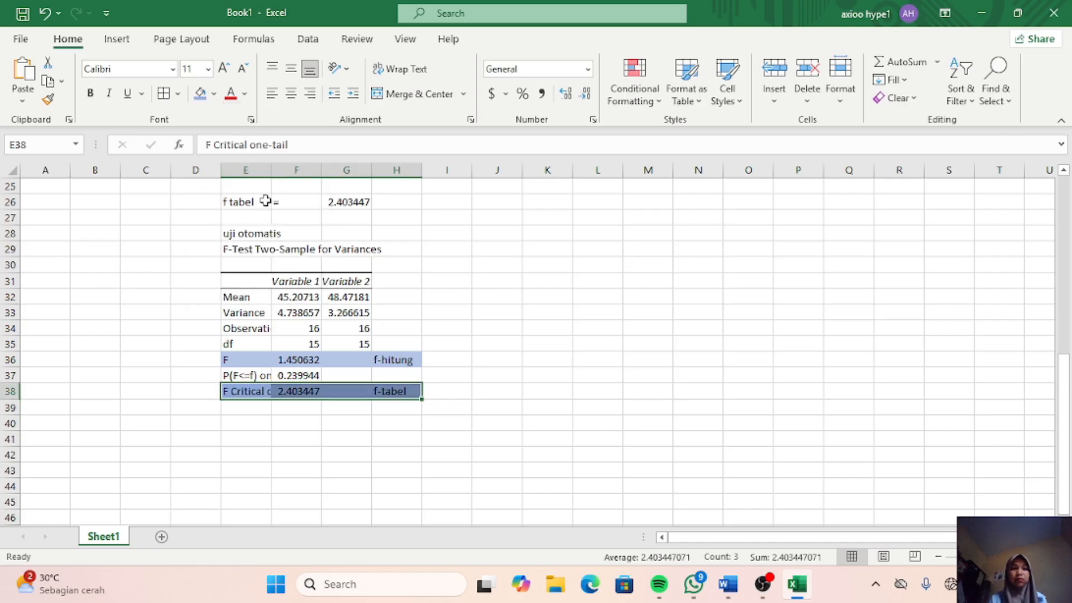
Step: Enter the heading "keputusan" in J31 and merge and center the range J32:O36 beneath it
scroll(325, 433, "down", 1)
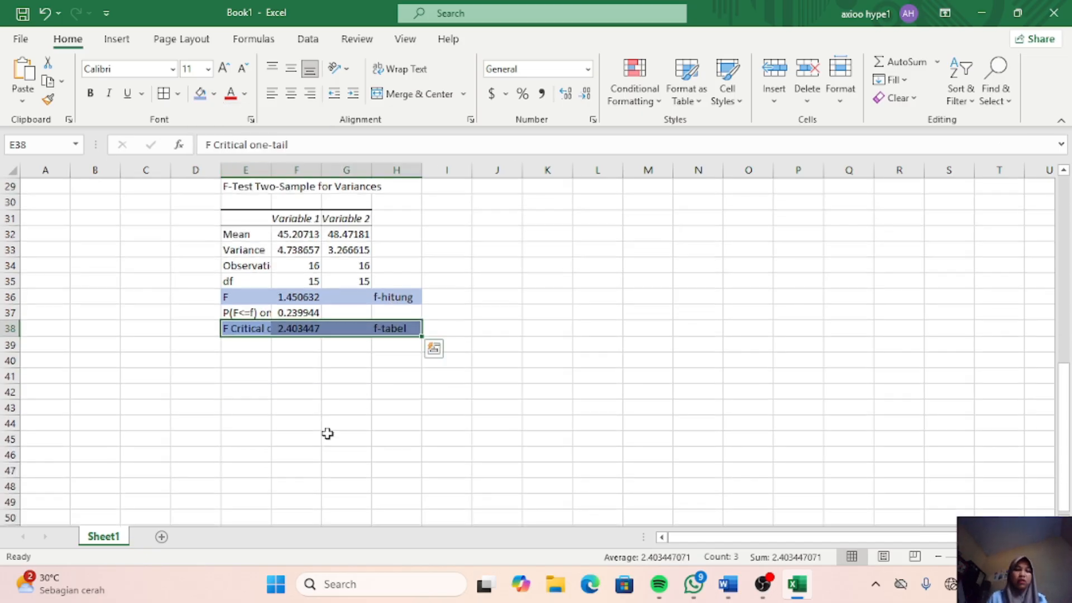
scroll(328, 433, "down", 1)
scroll(327, 433, "up", 2)
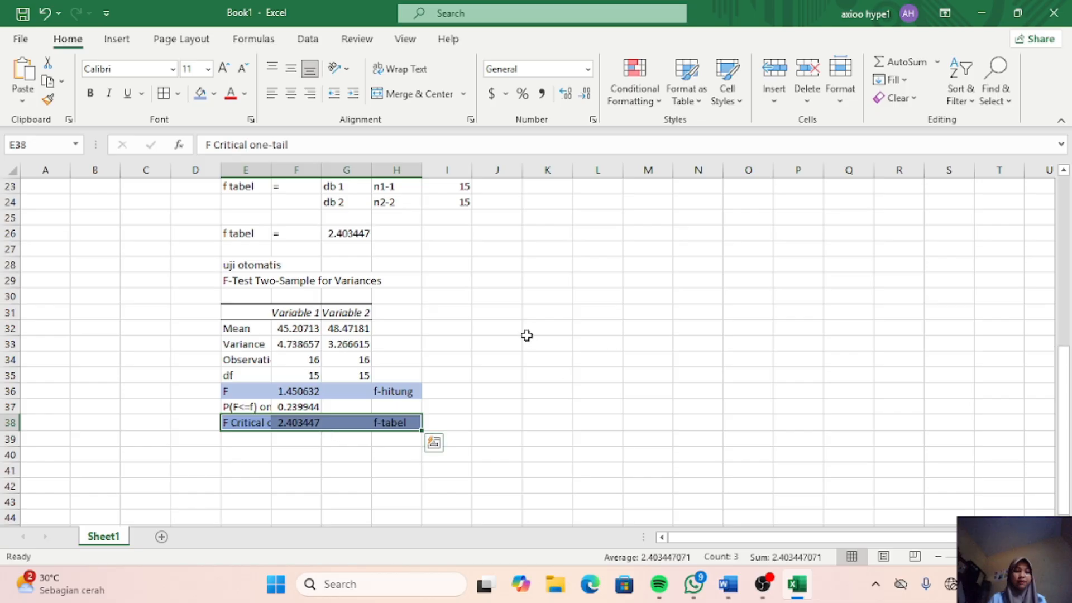
left_click(496, 312)
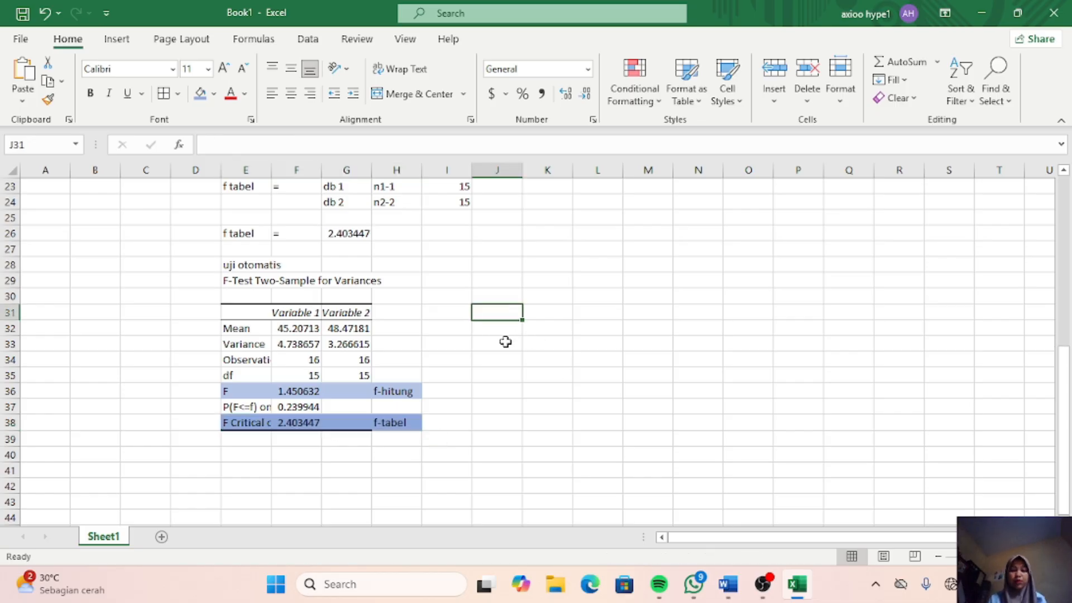
type("keputusan")
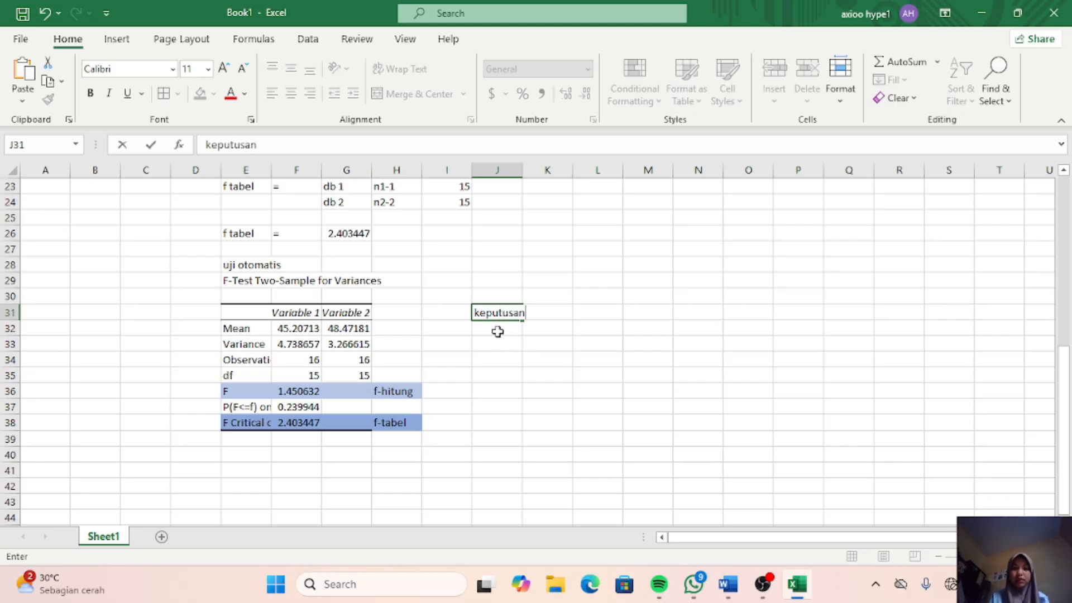
left_click_drag(496, 330, 768, 392)
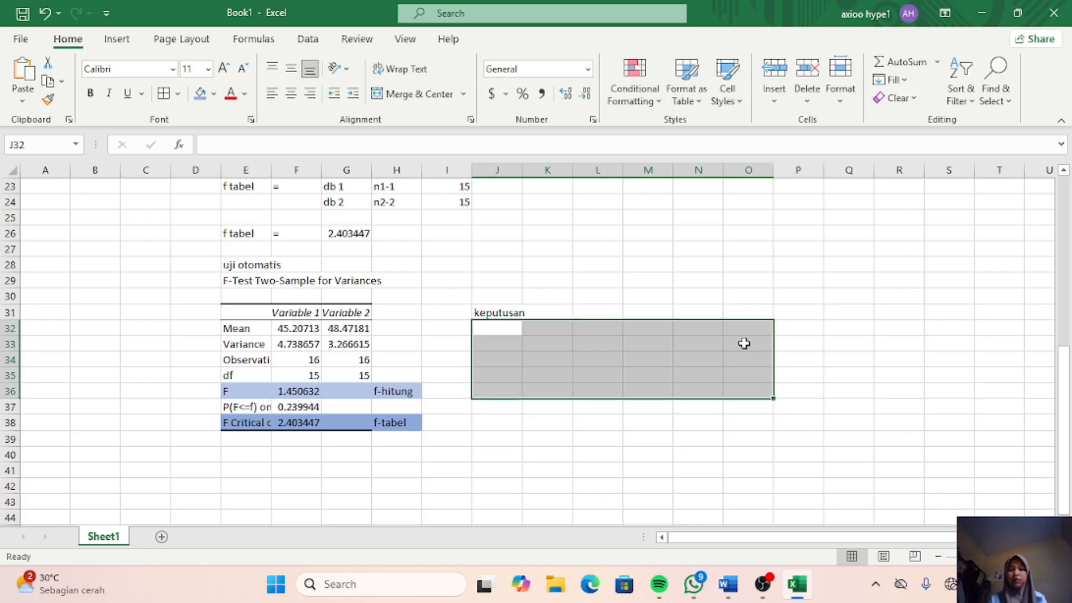
left_click(446, 96)
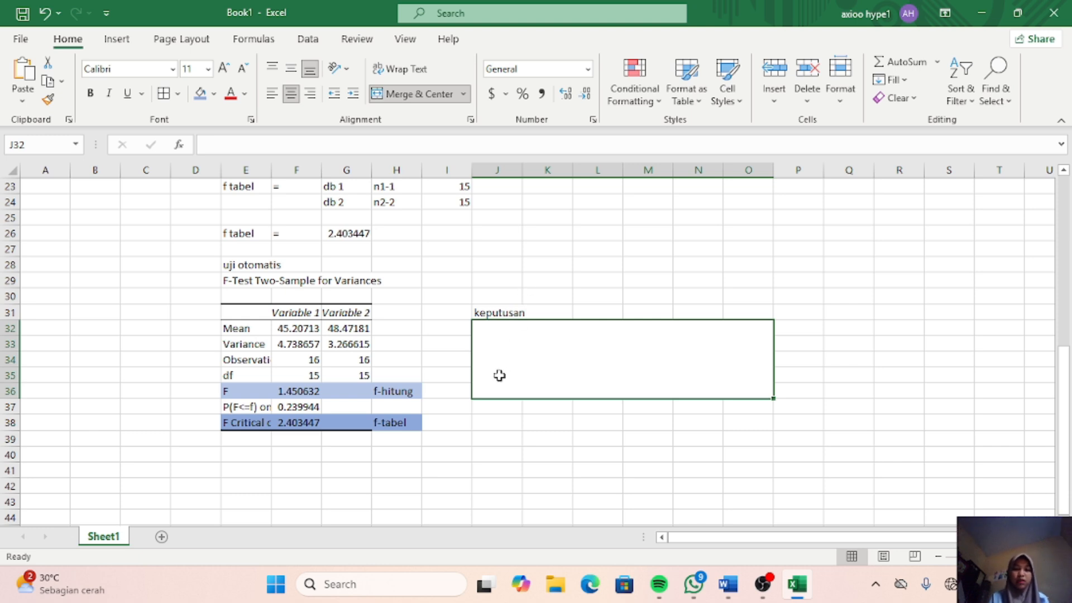
Step: Enter the decision text "f hitung <dari f tabel sehingga h0 diterima maka varians sama" in the merged cell J32:O36
type("f")
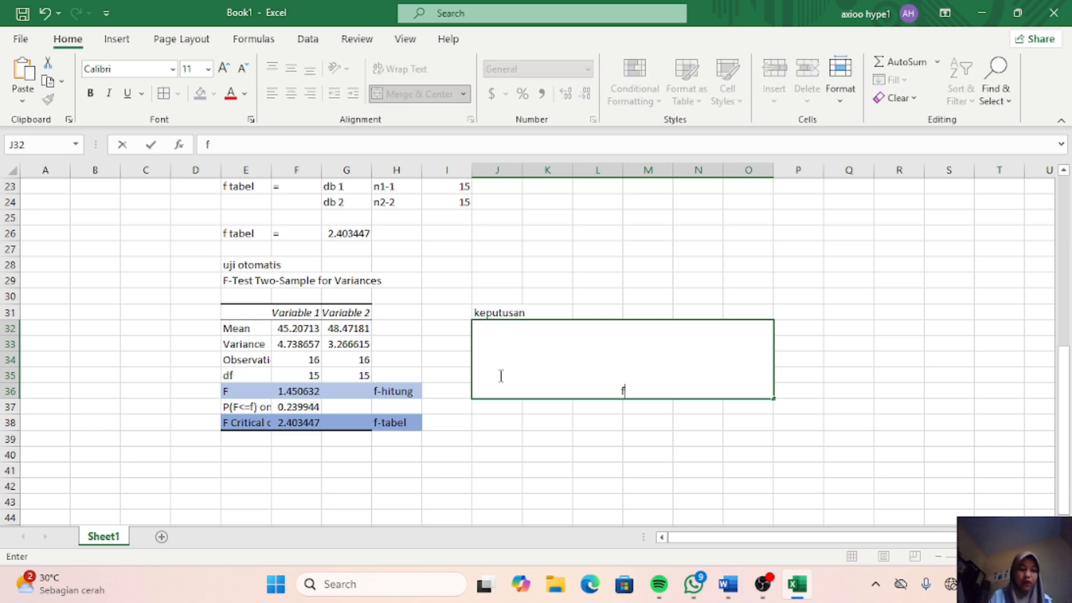
type(" hitung")
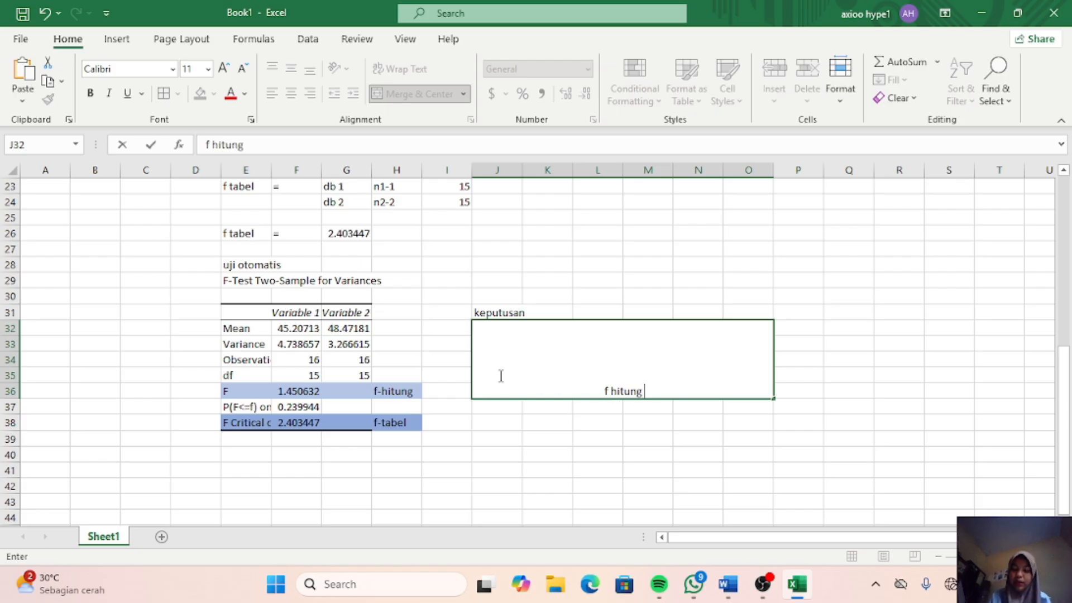
type(" <")
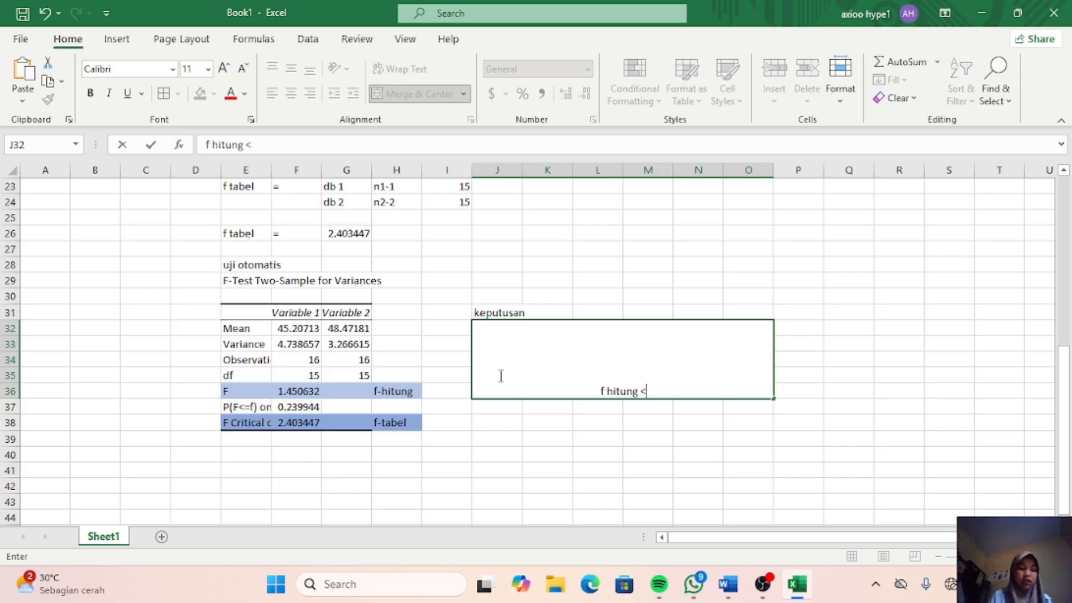
type("dar")
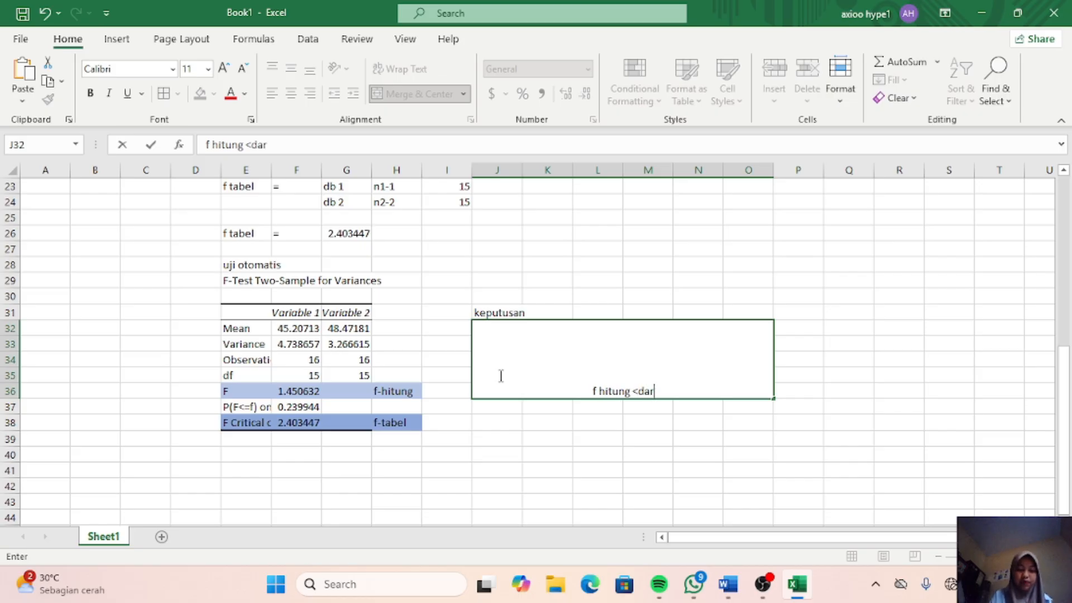
type("i f tabel")
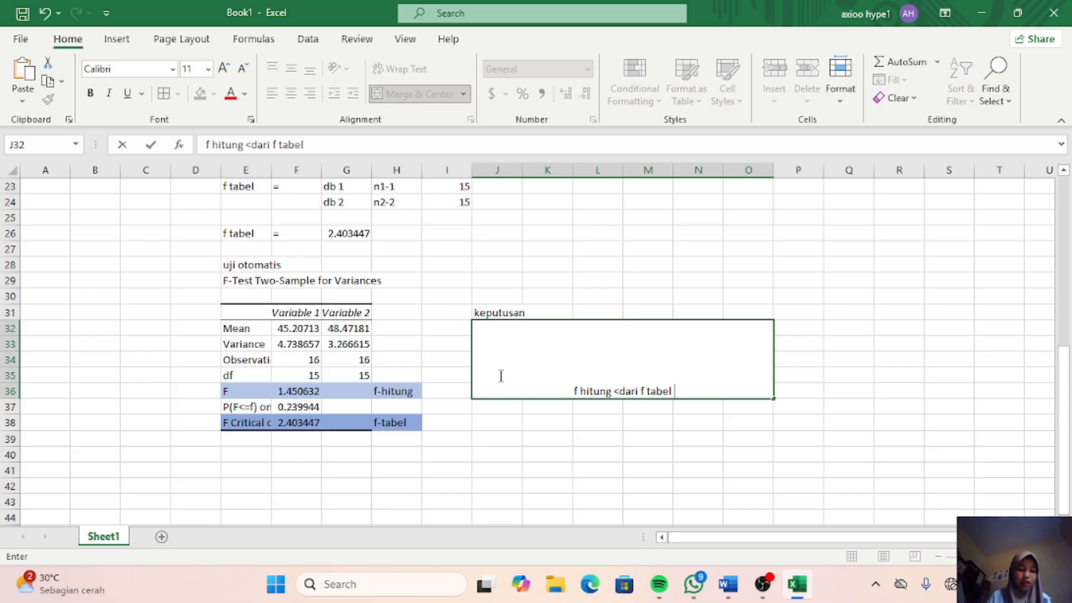
type(" seg")
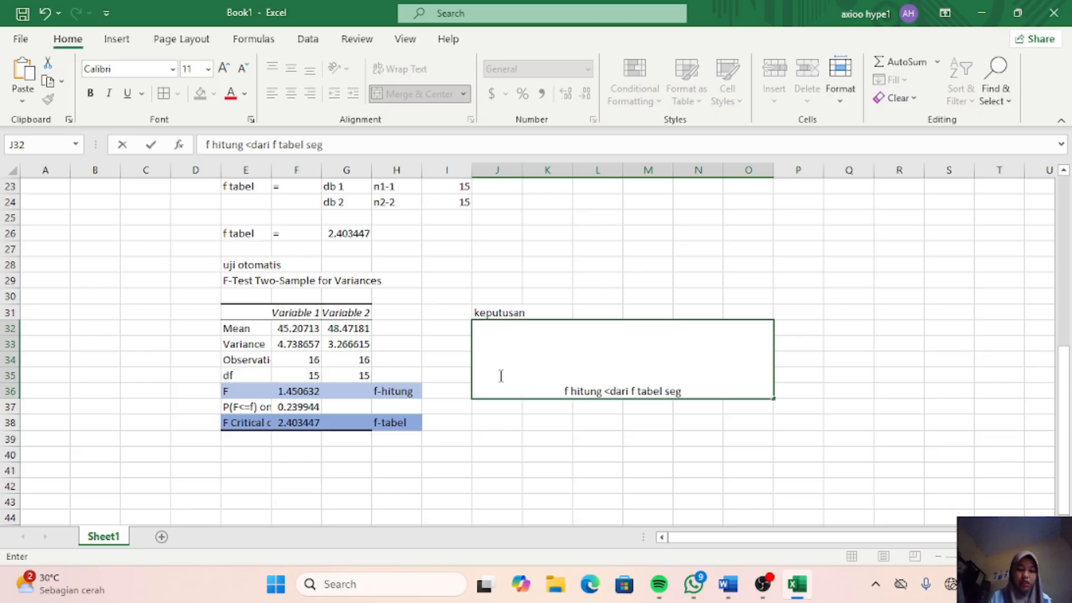
key("BackSpace")
type("hingga")
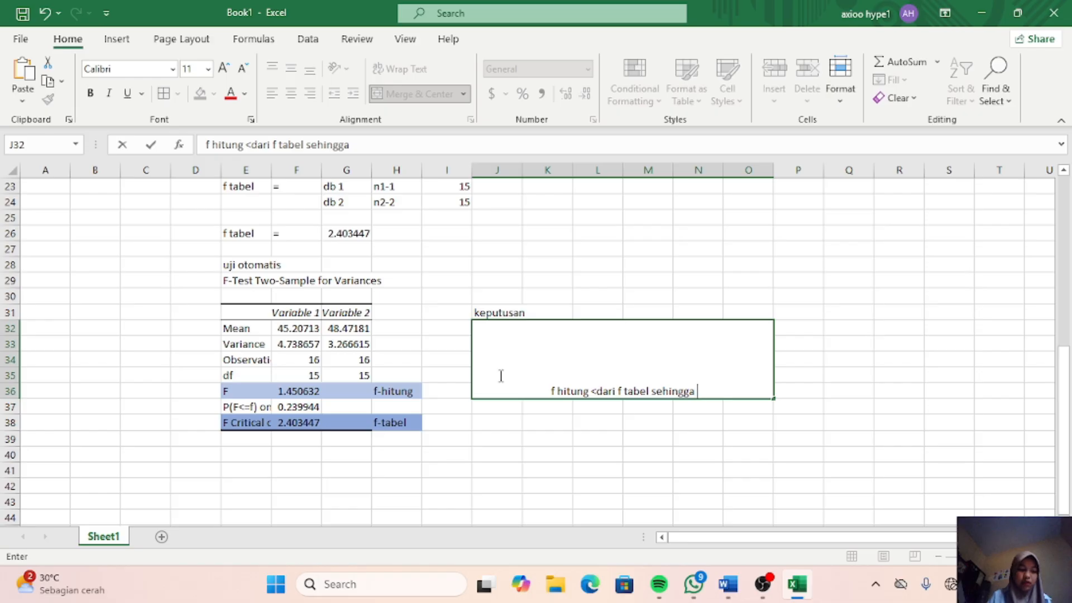
type(" h0")
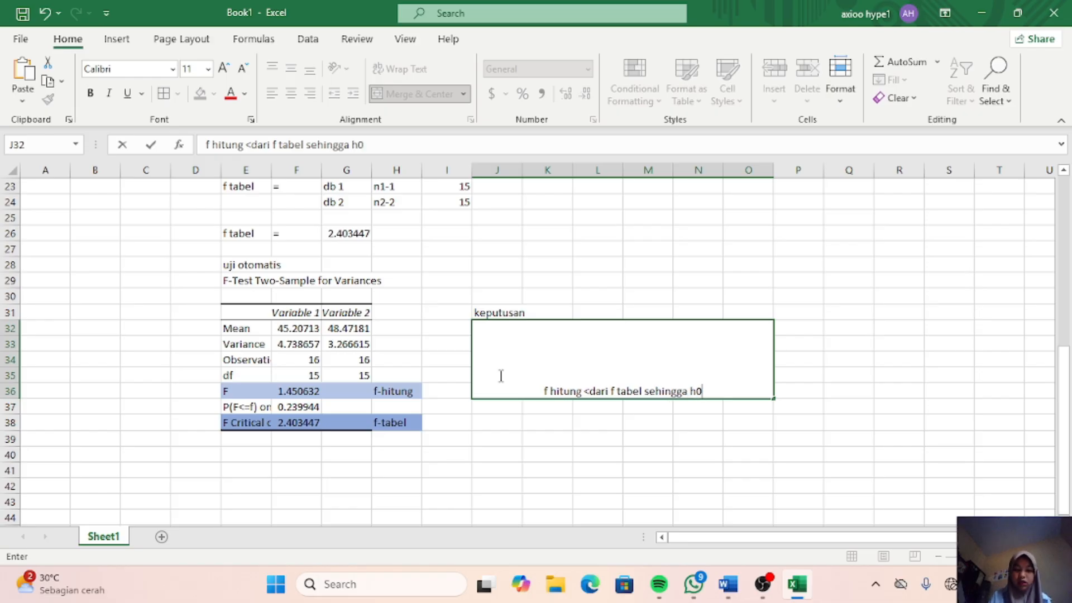
type(" dite")
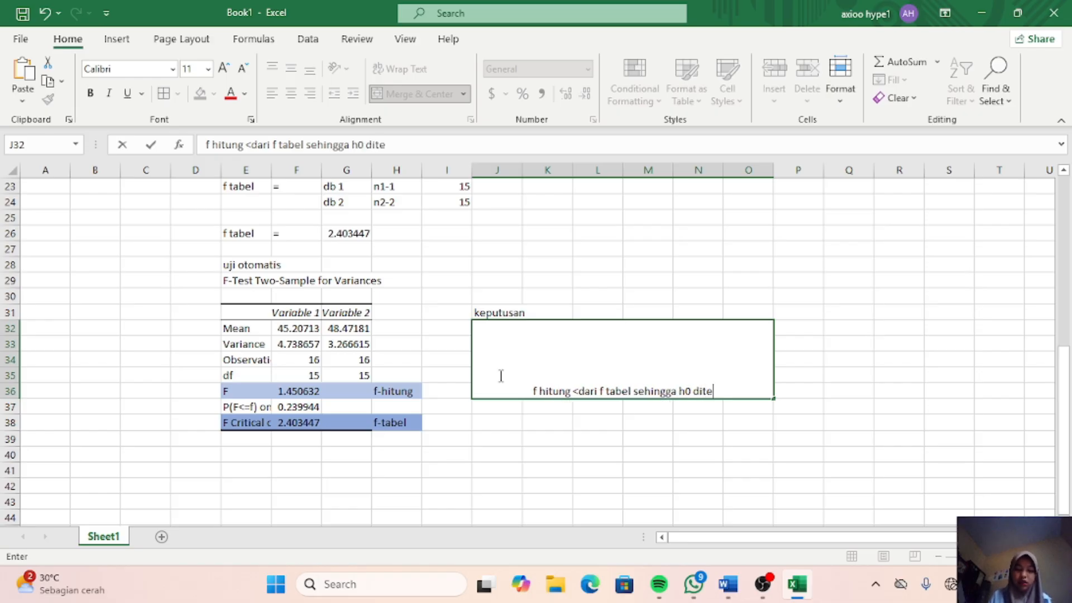
type("rima")
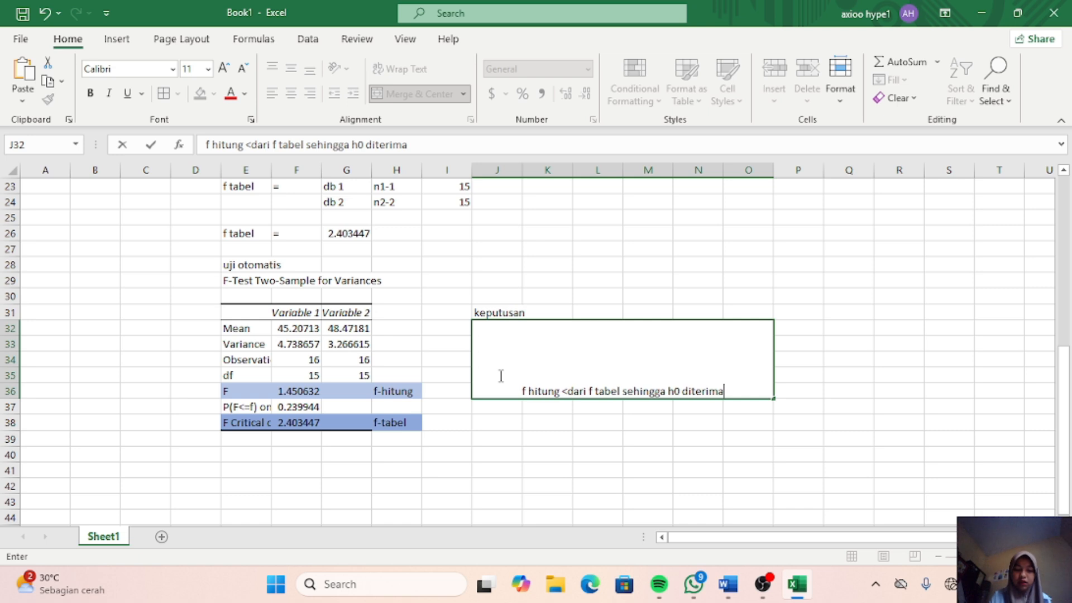
type(" maka")
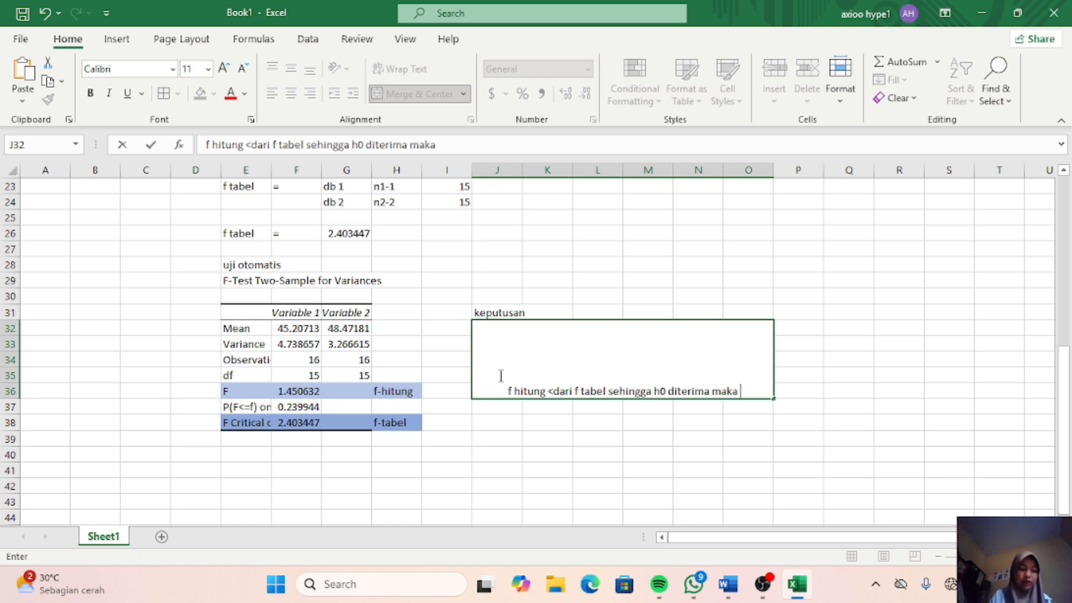
type(" vari")
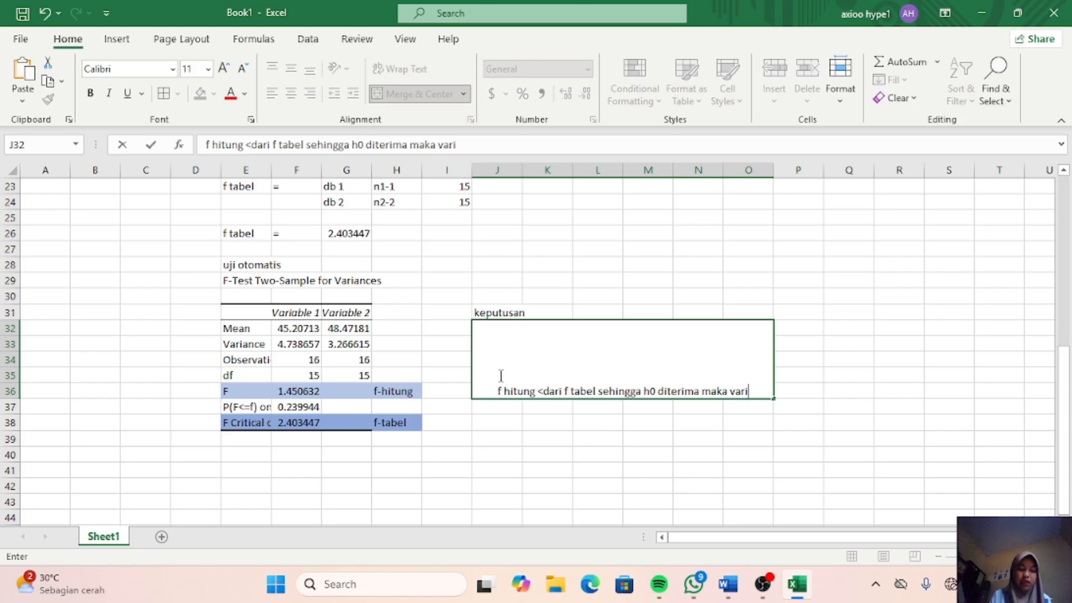
type("an")
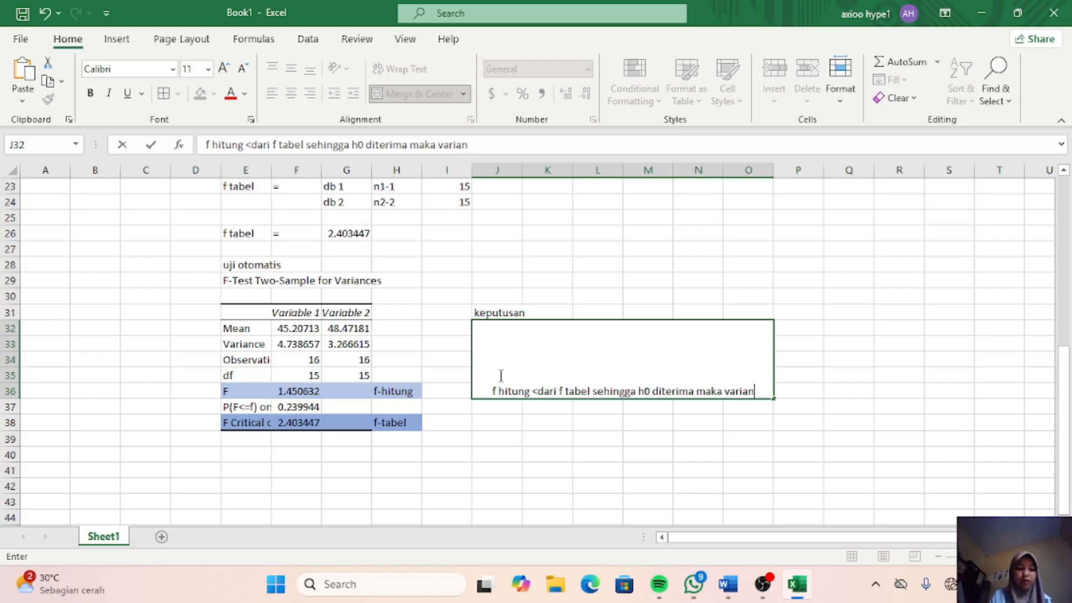
type("s sam")
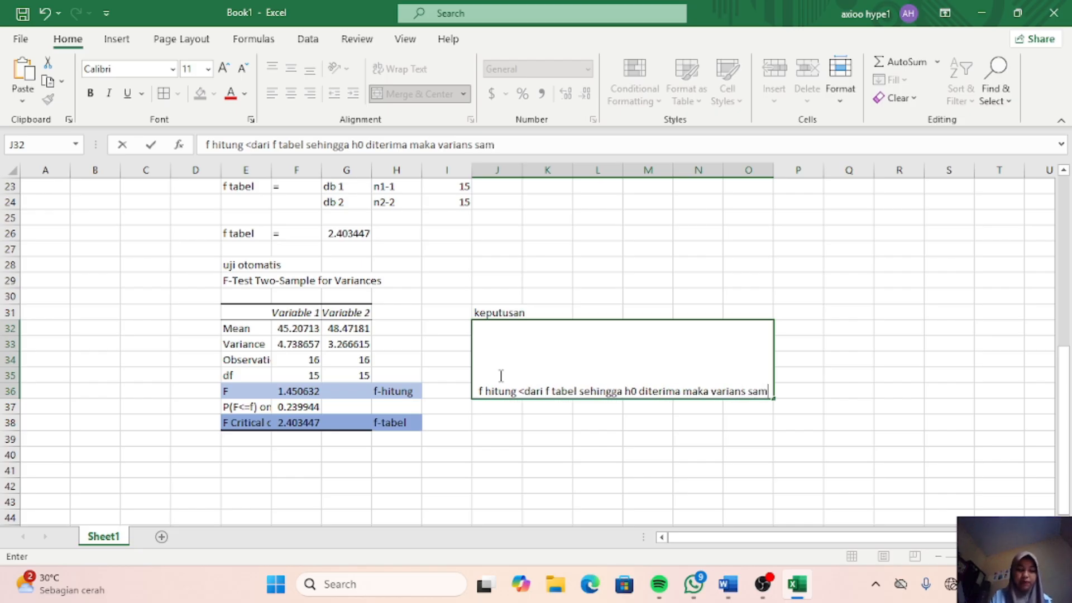
type("a")
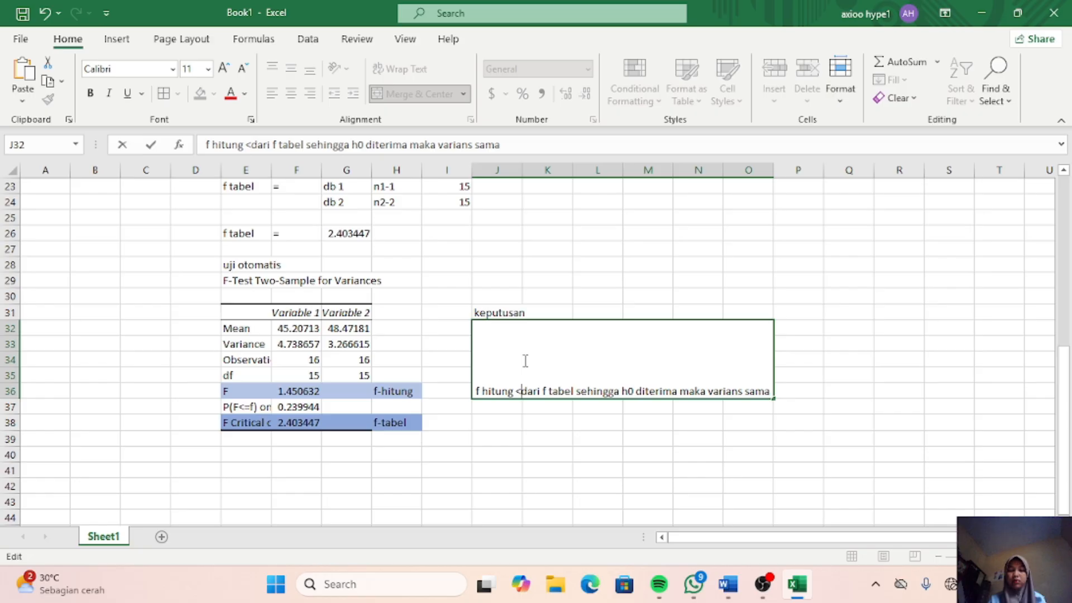
left_click(551, 423)
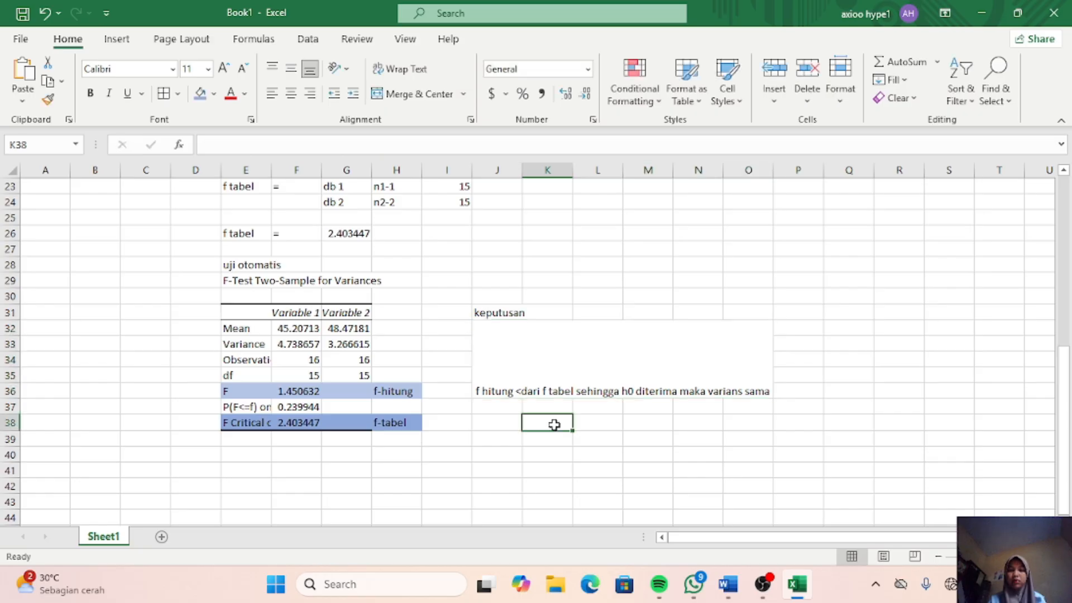
Step: Try to apply Merge Cells to the decision block J32:O36 under the "keputusan" heading
left_click(481, 390)
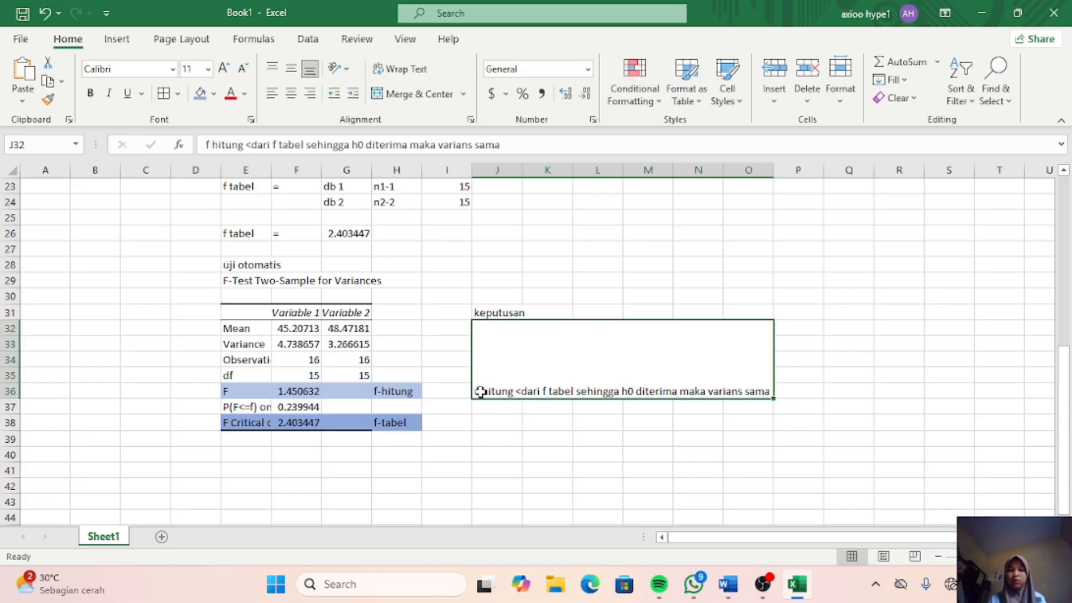
left_click_drag(486, 393, 459, 261)
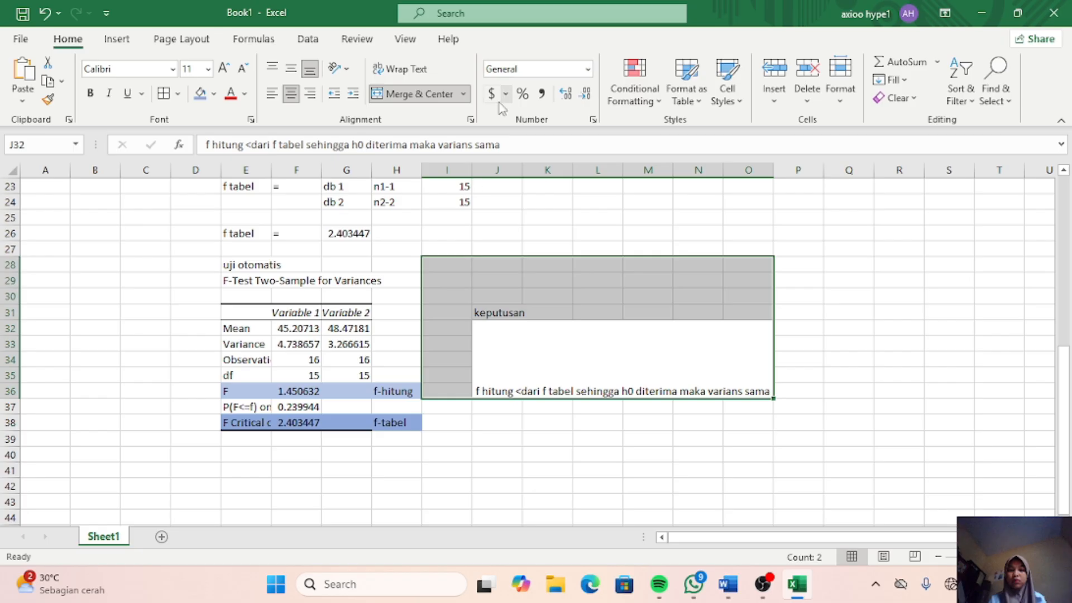
left_click(568, 427)
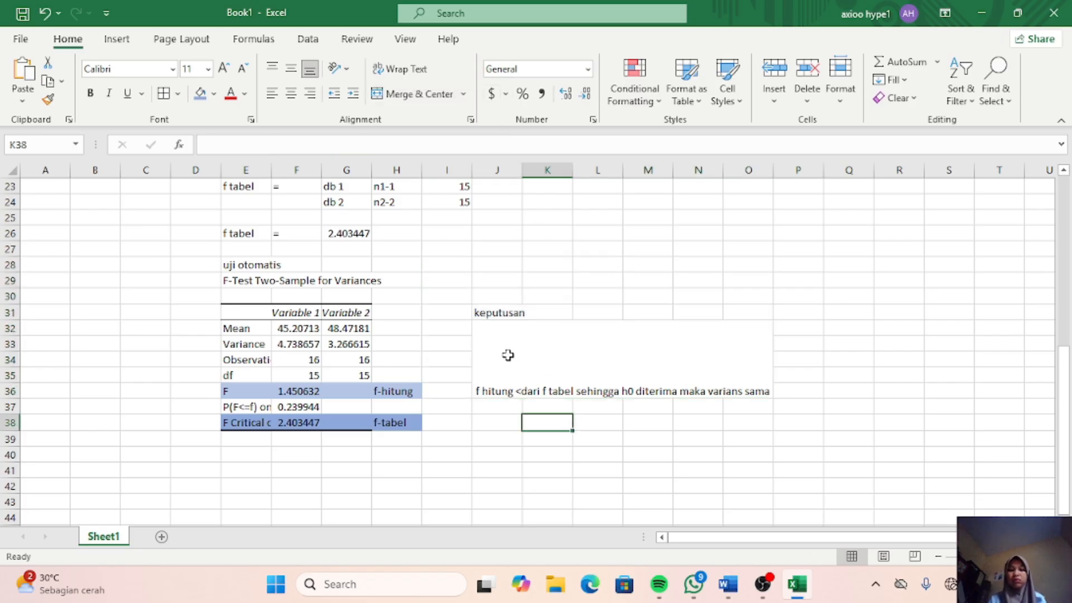
left_click(490, 385)
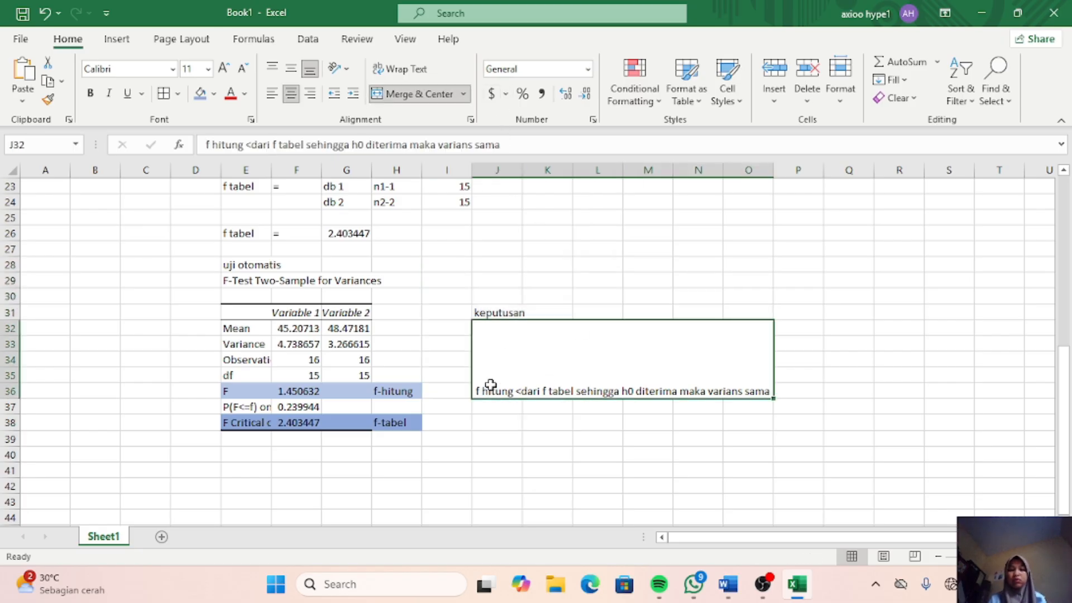
left_click(469, 96)
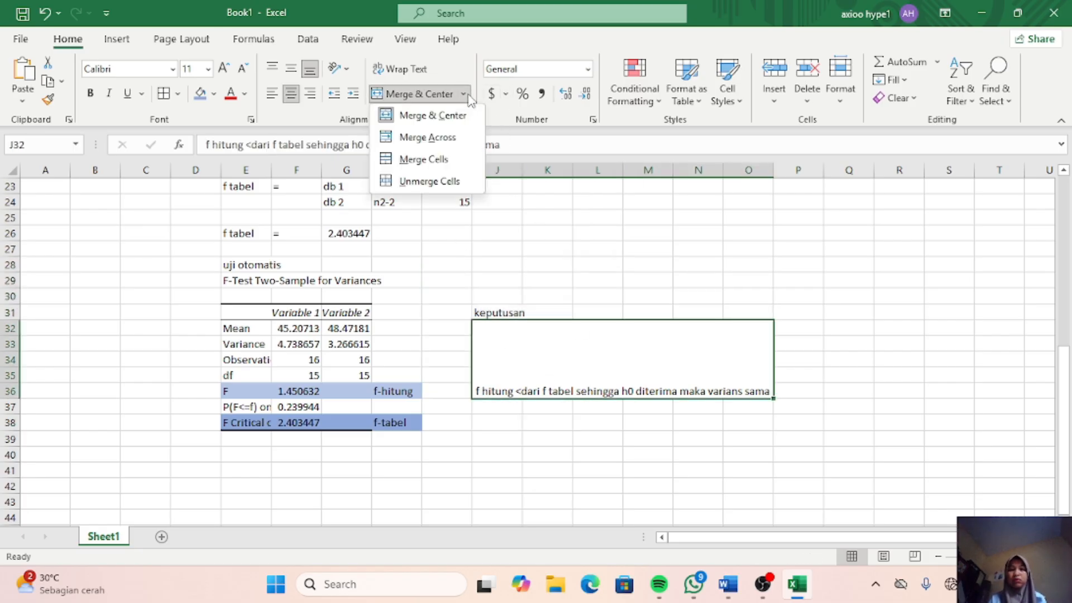
left_click(450, 161)
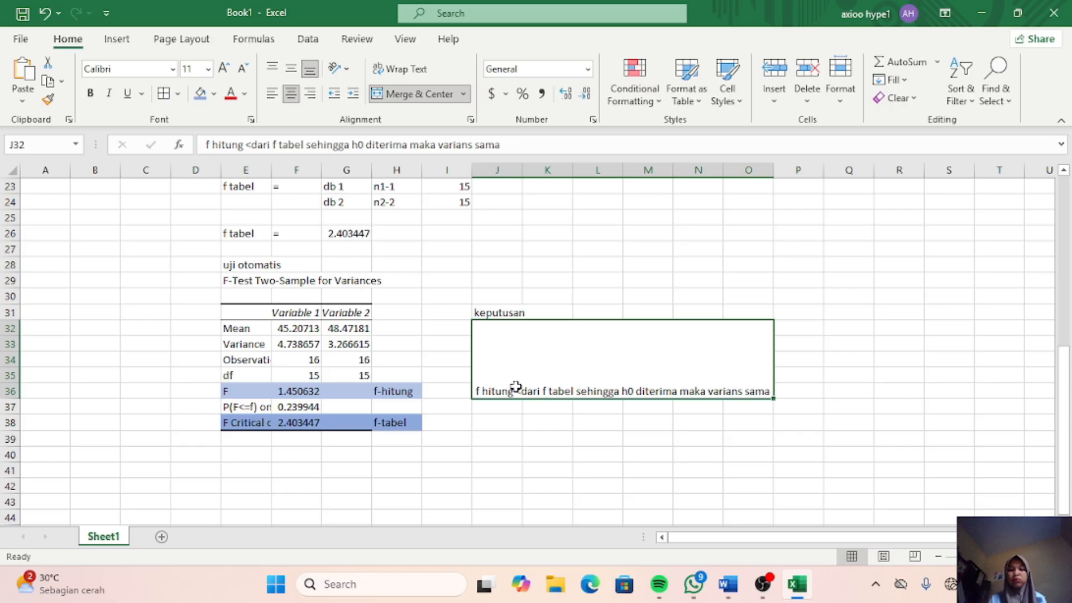
Step: Clear the merged decision cell J32:O36 and write "f hitung < dari f tabel sehingga h0 diterima maka varians sama" in it
key("Delete")
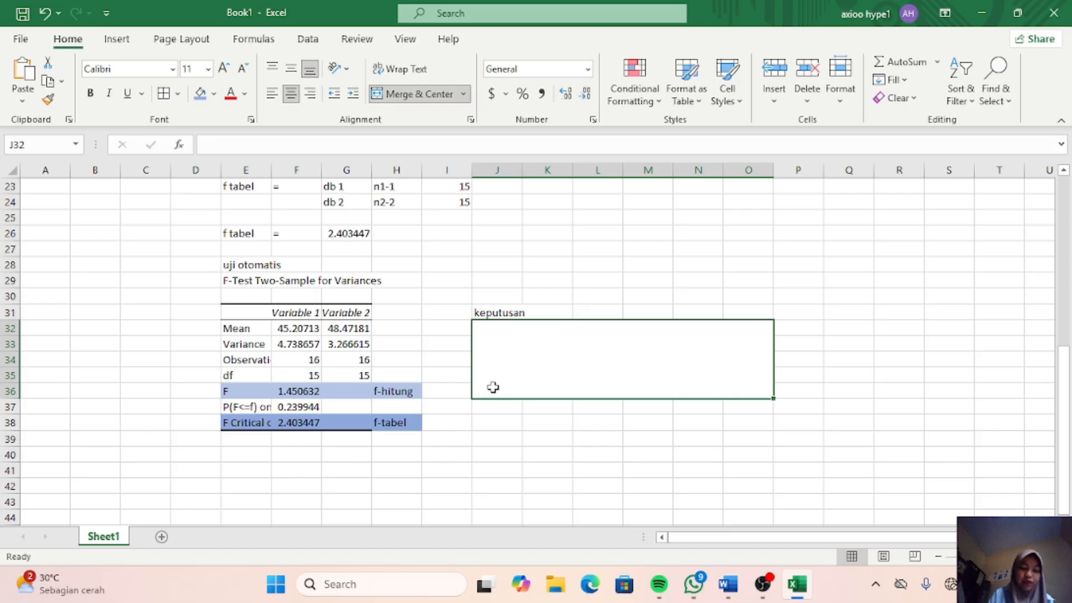
type("f hitung")
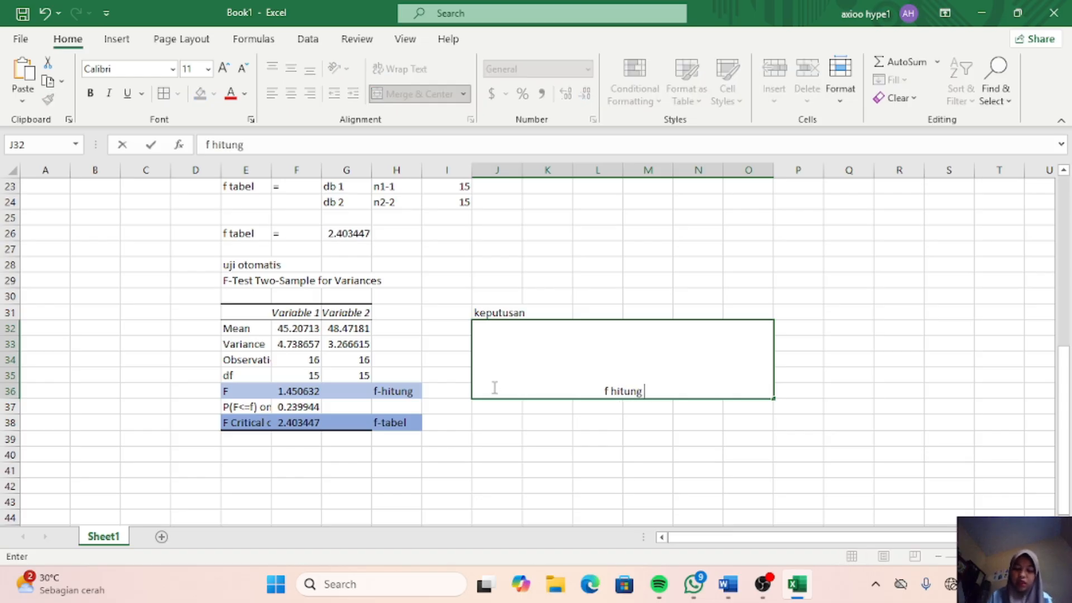
type(" <")
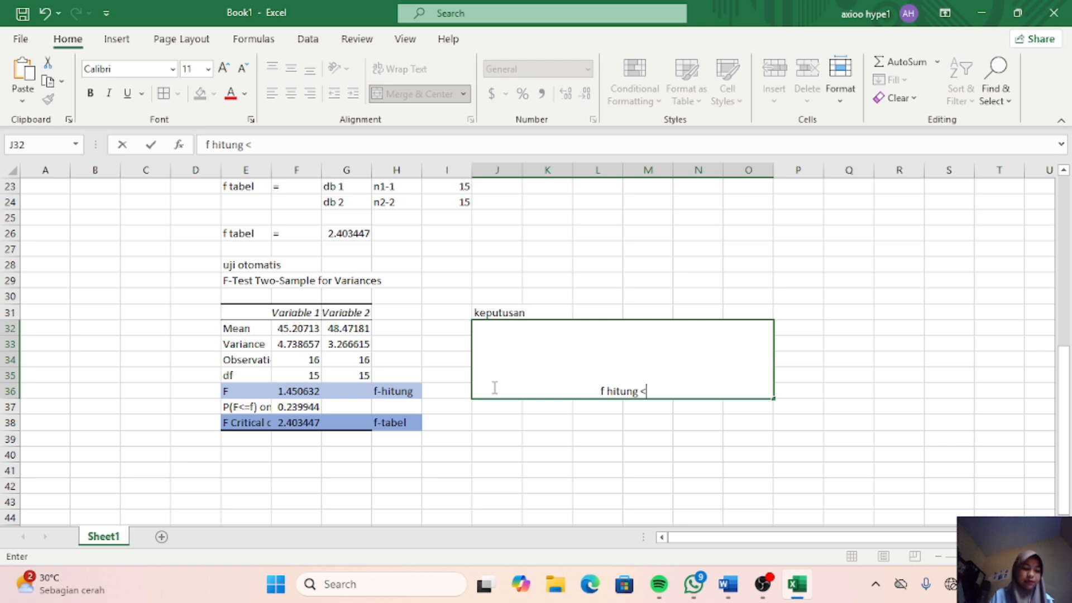
type(" dari")
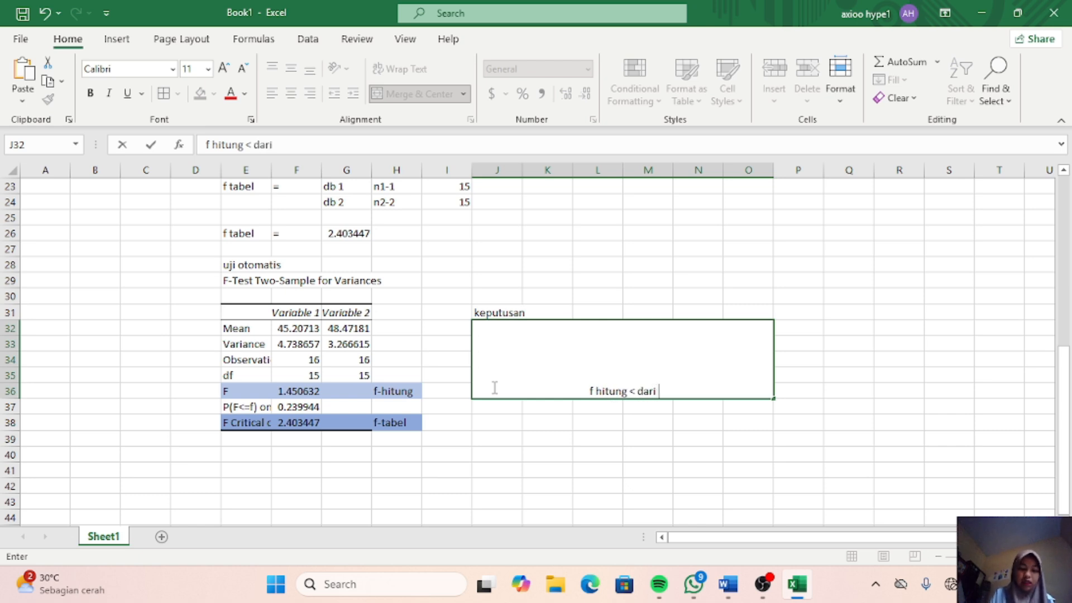
type(" f tabel")
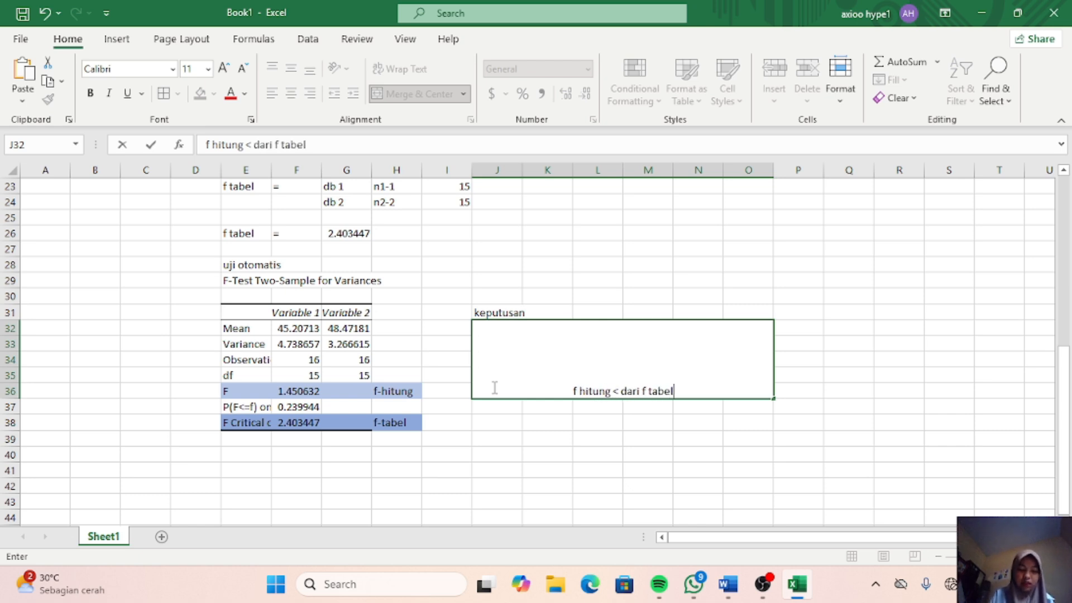
type(" seg")
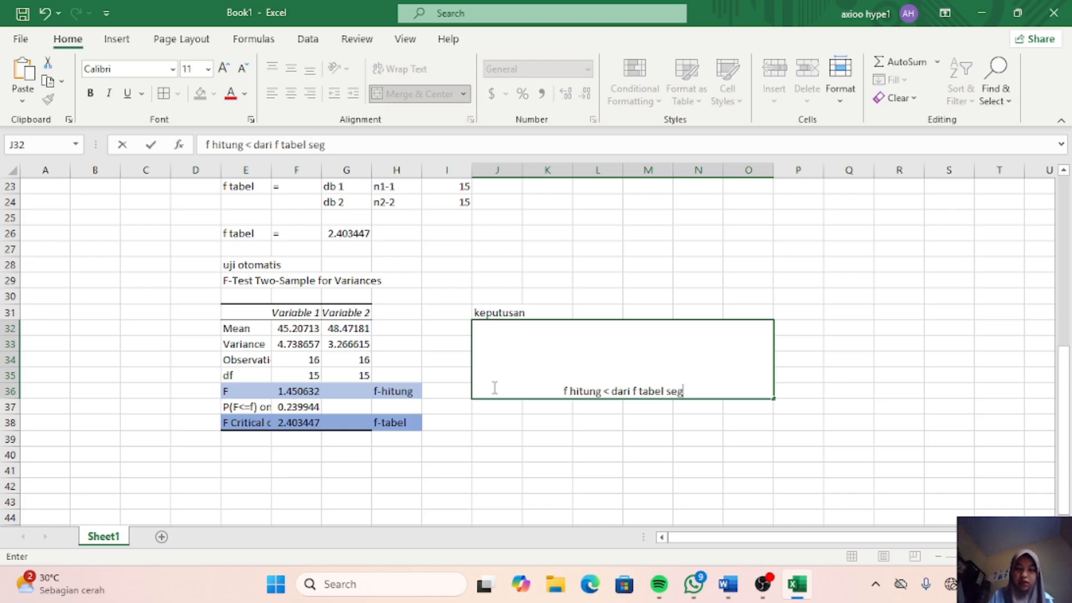
key("BackSpace")
type("h")
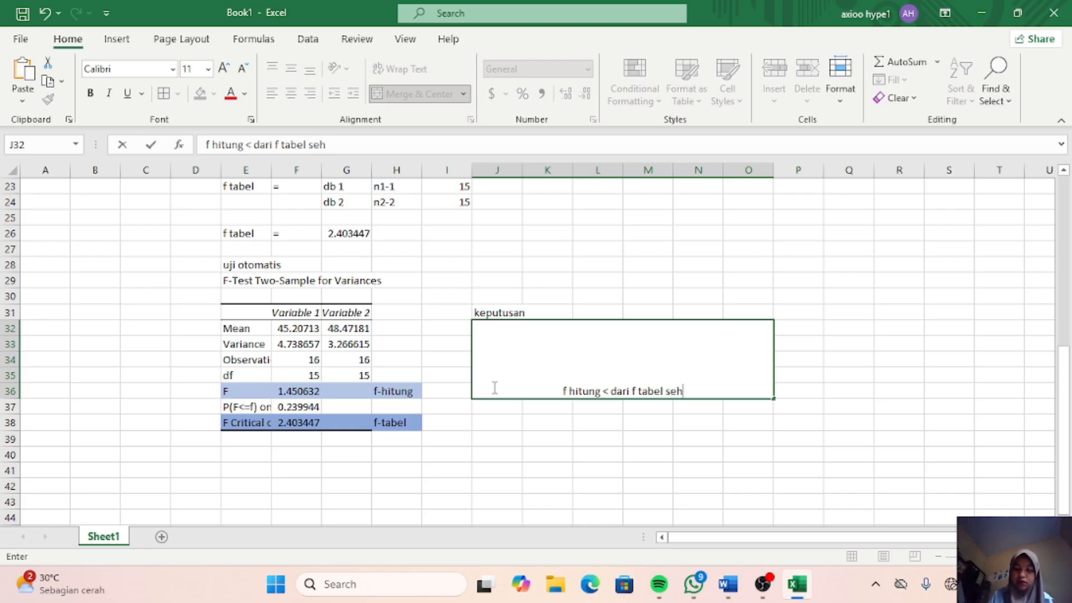
type("ingga h")
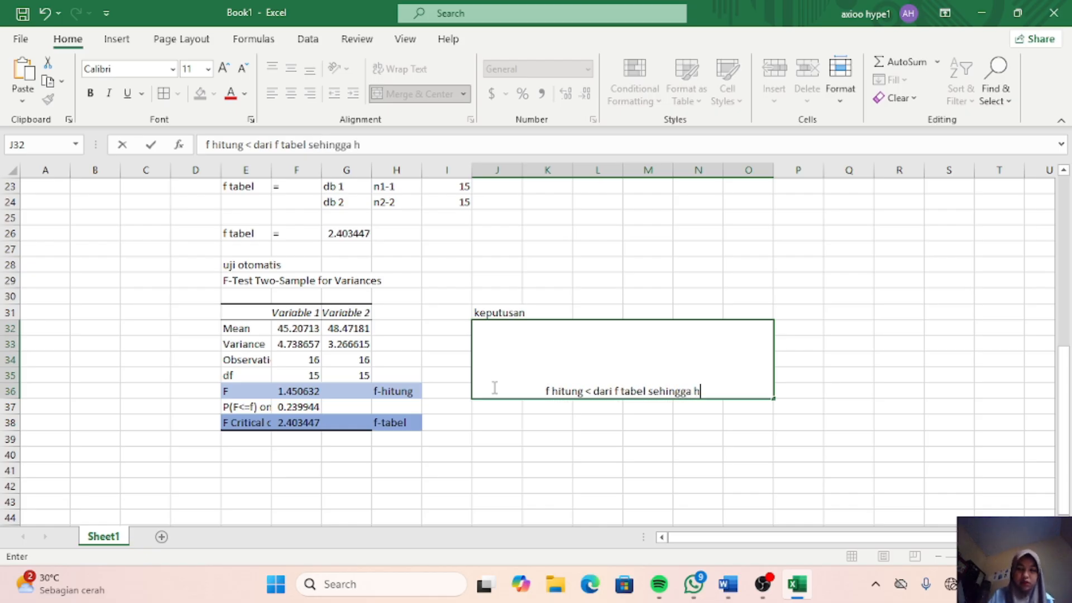
type("0 diter")
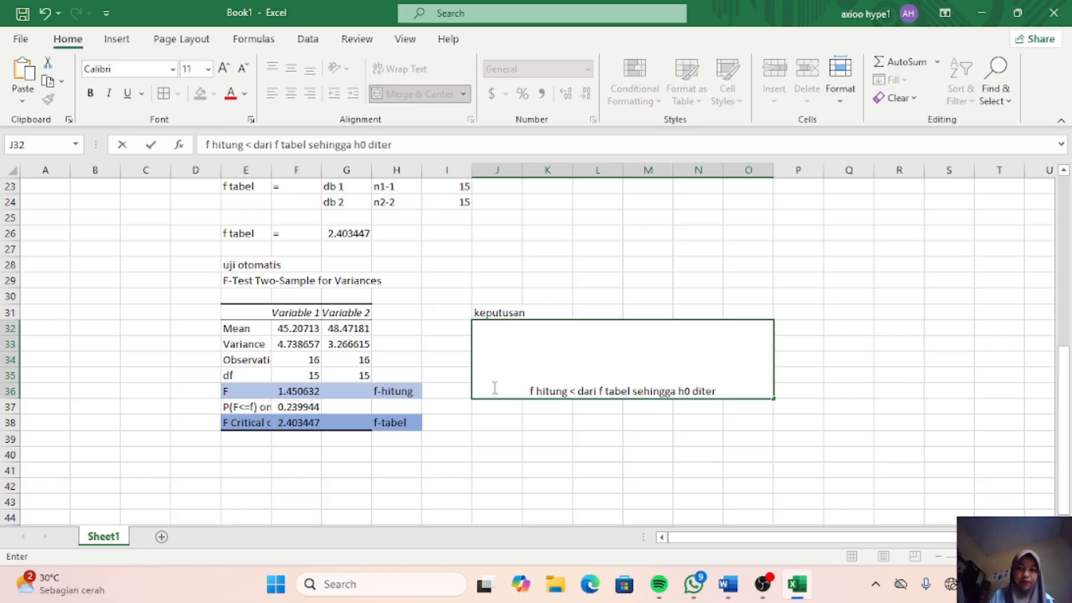
type("ima m")
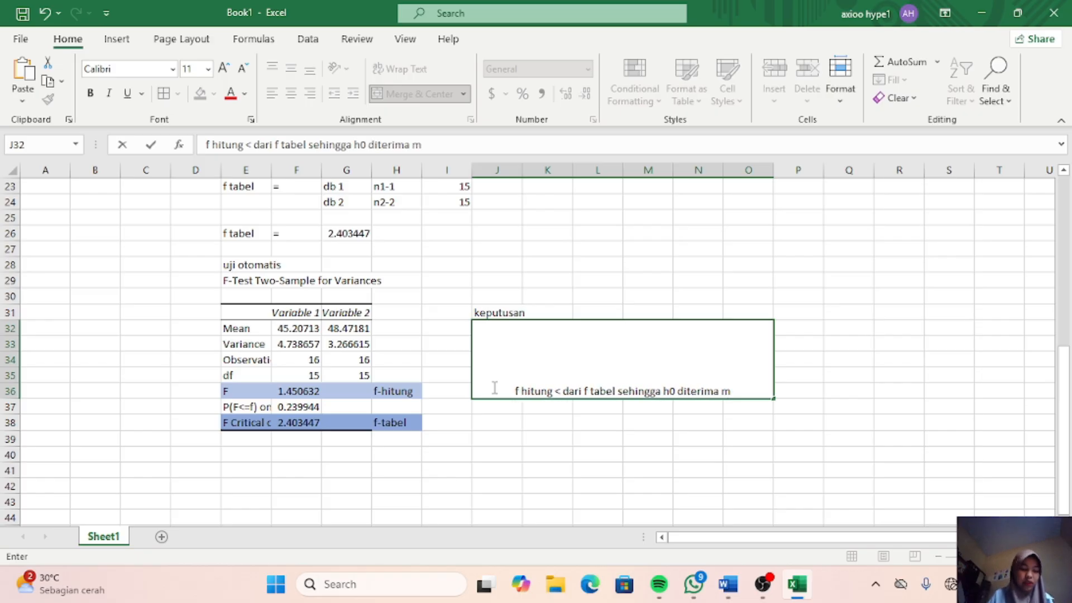
type("aka varia")
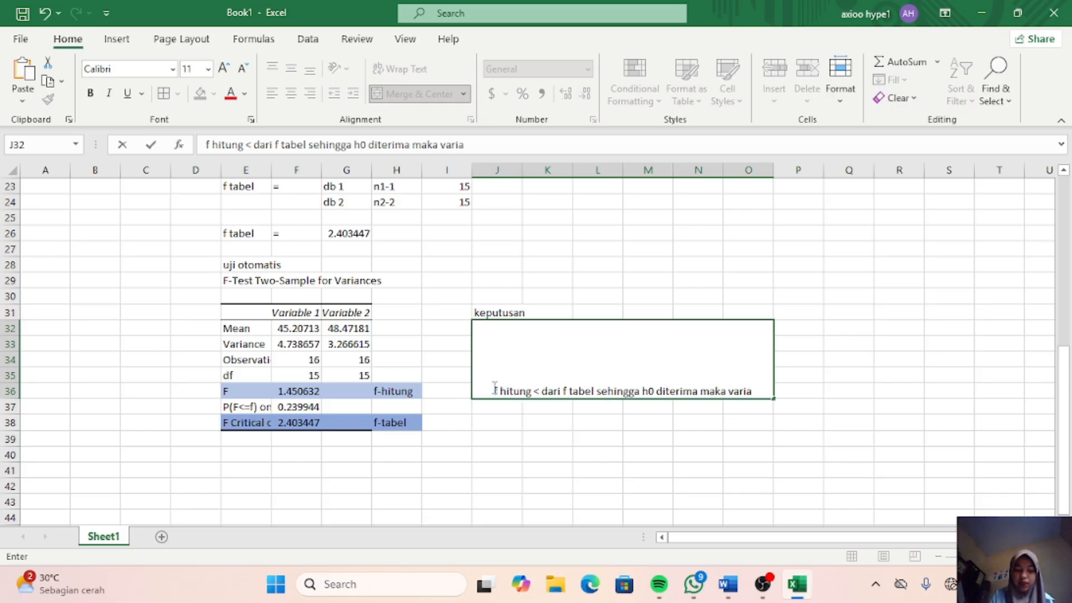
type("ns sama")
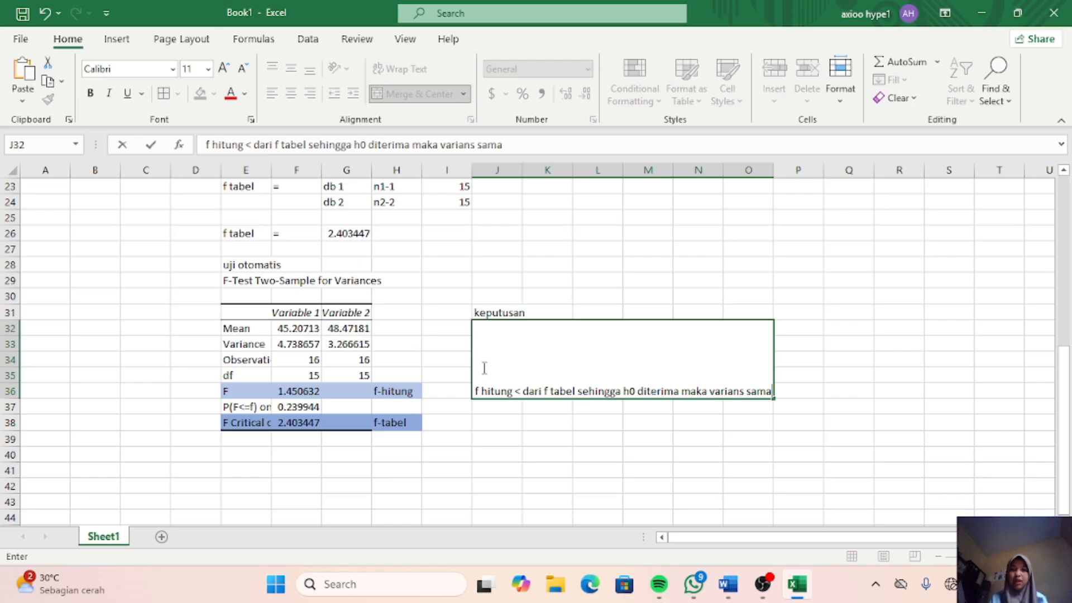
Step: Middle-align the decision text in the merged cell J32:O36 and fill the cell with a light blue-gray theme color
left_click_drag(475, 390, 820, 390)
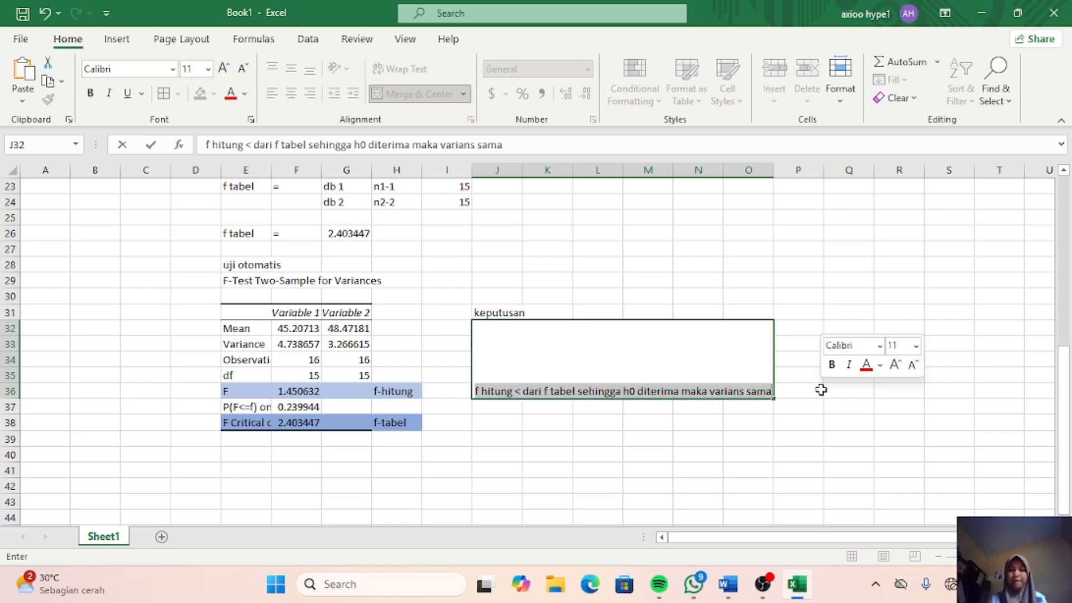
left_click(791, 420)
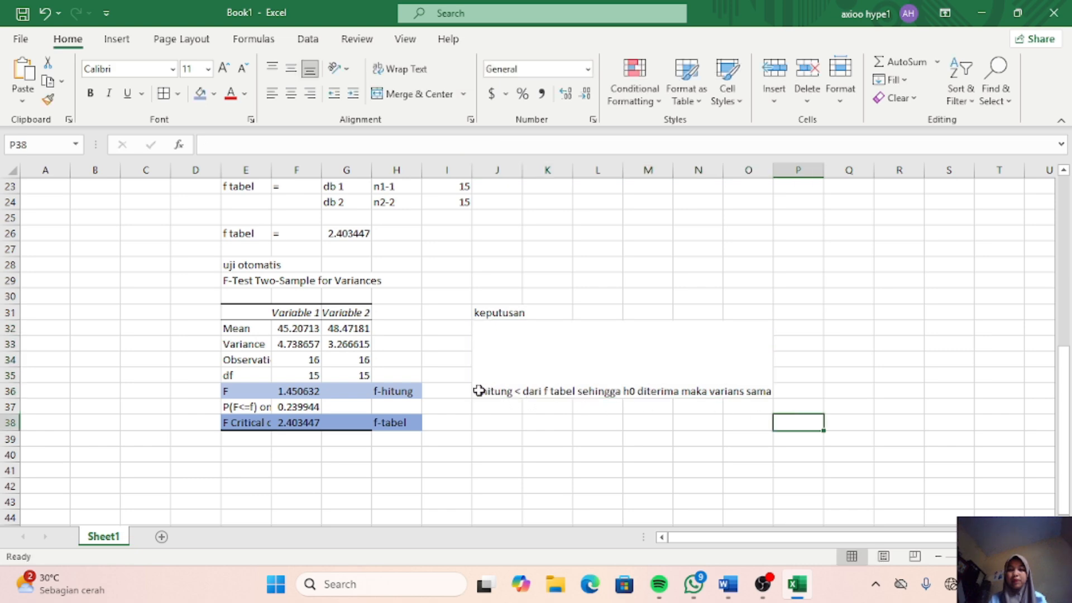
left_click(479, 390)
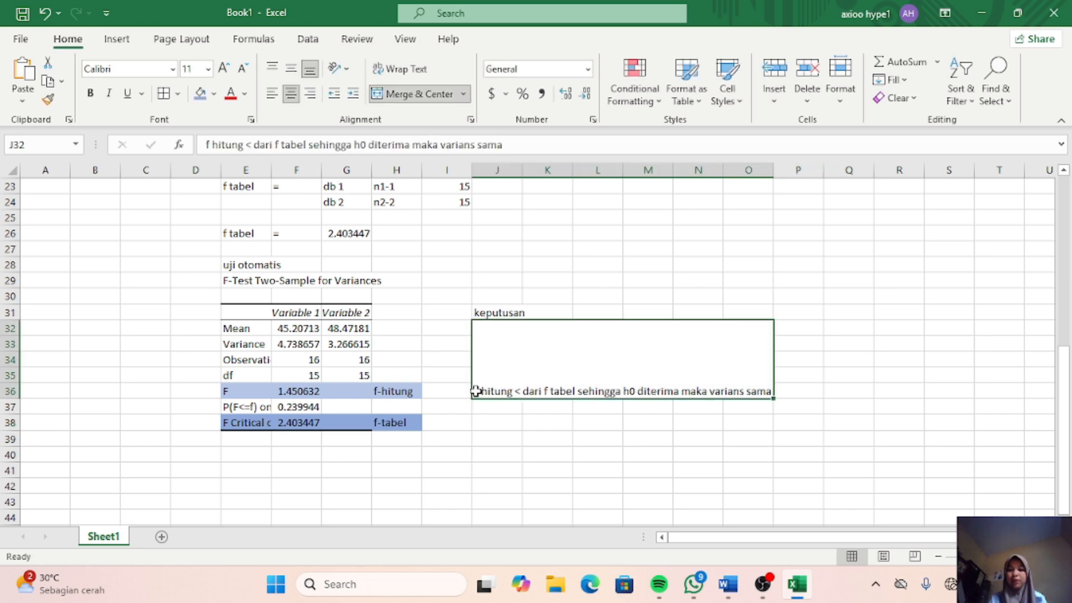
left_click(291, 70)
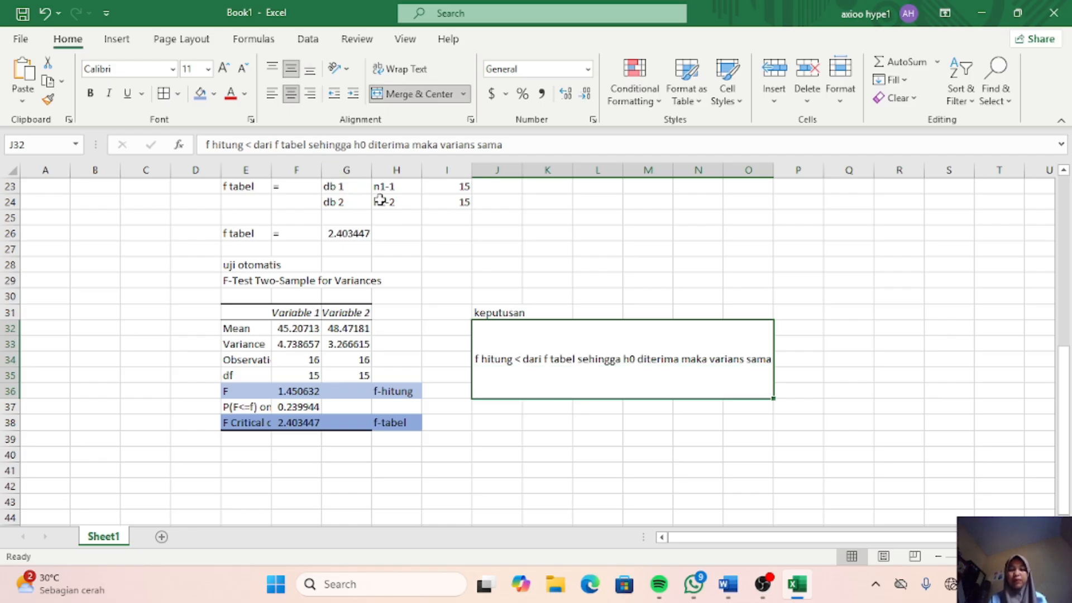
left_click(213, 94)
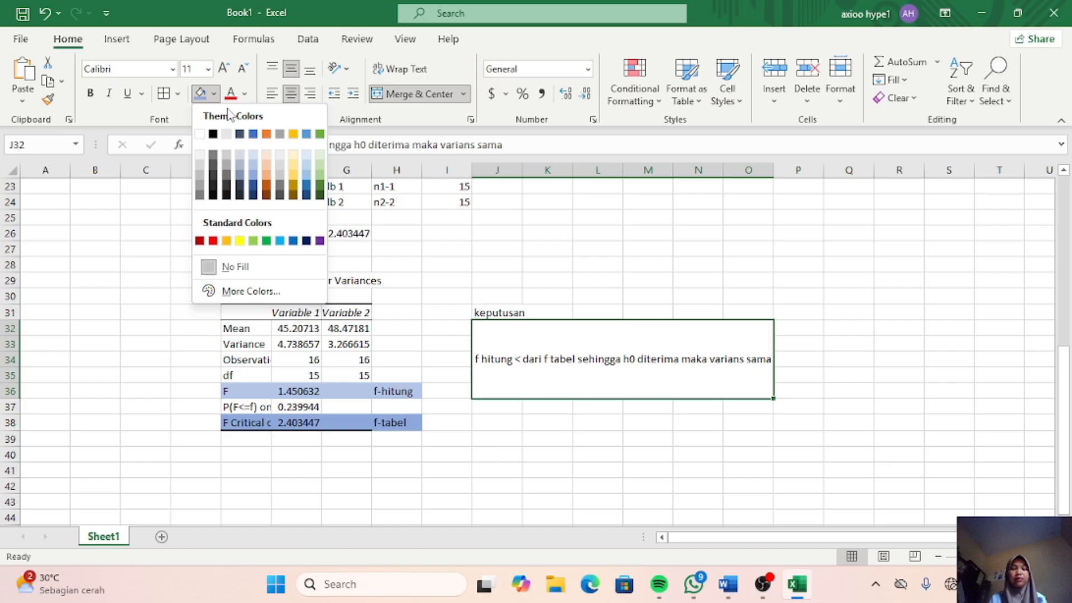
left_click(237, 156)
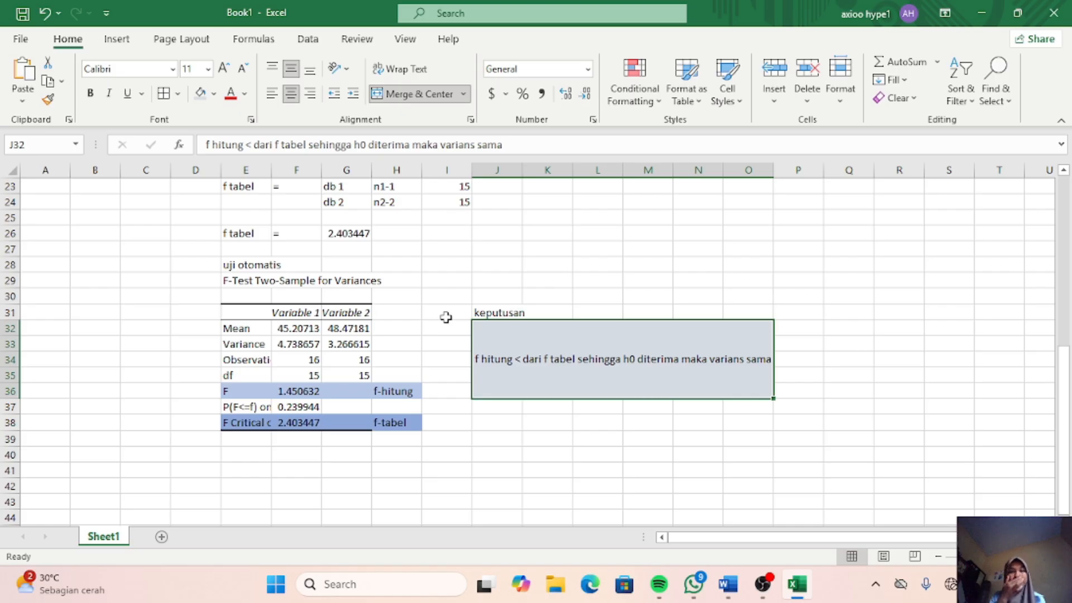
Step: Review the F-test output and decision block together with the hypotheses and manual F calculation above them
scroll(490, 413, "down", 2)
scroll(490, 413, "down", 2)
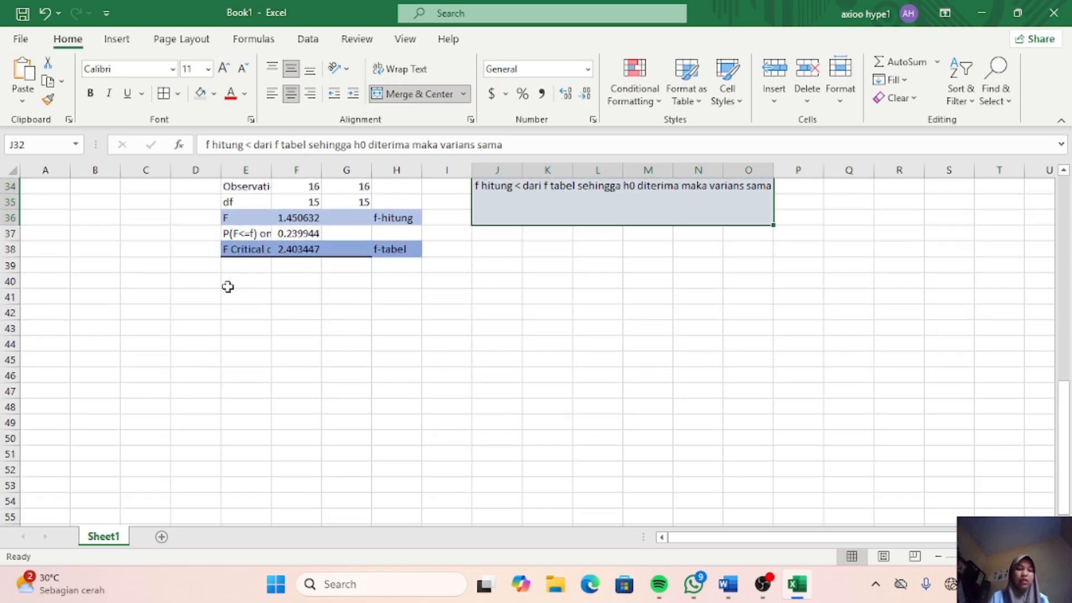
scroll(244, 303, "up", 2)
scroll(244, 303, "up", 2)
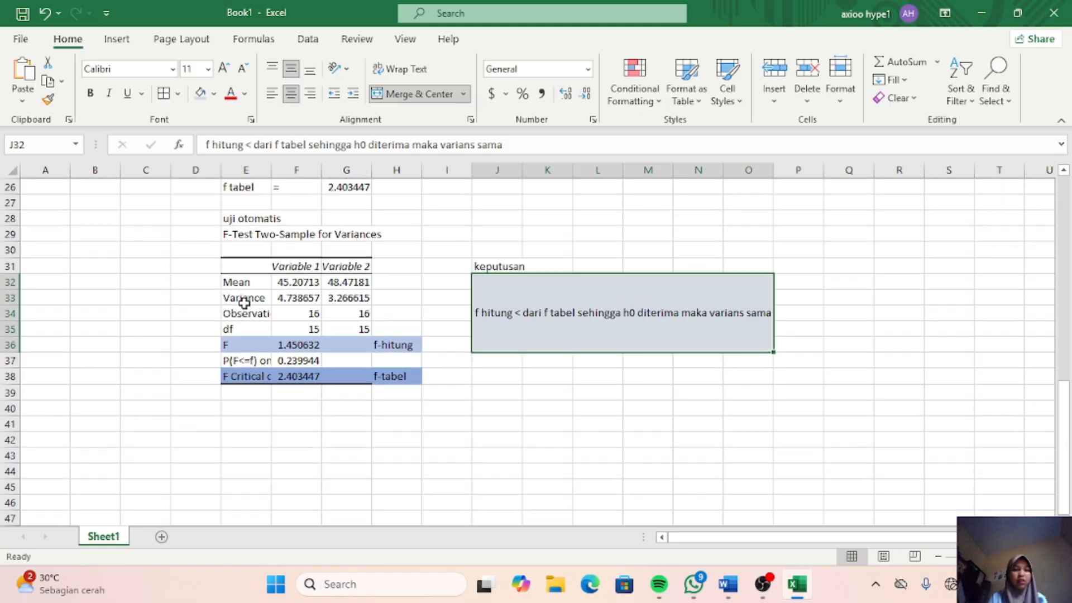
scroll(244, 303, "down", 3)
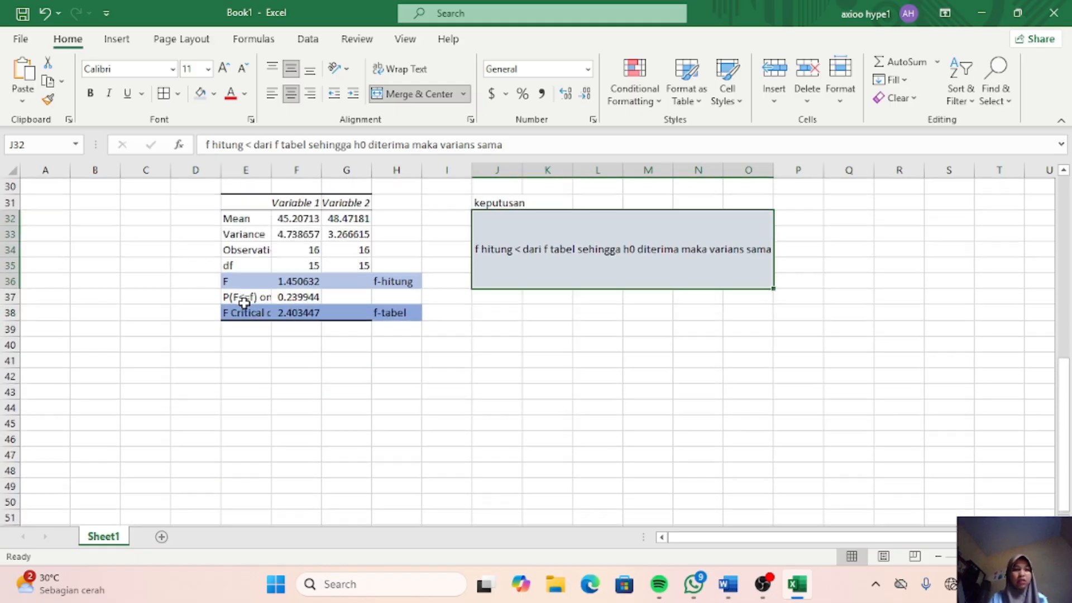
scroll(244, 303, "down", 1)
scroll(184, 322, "up", 6)
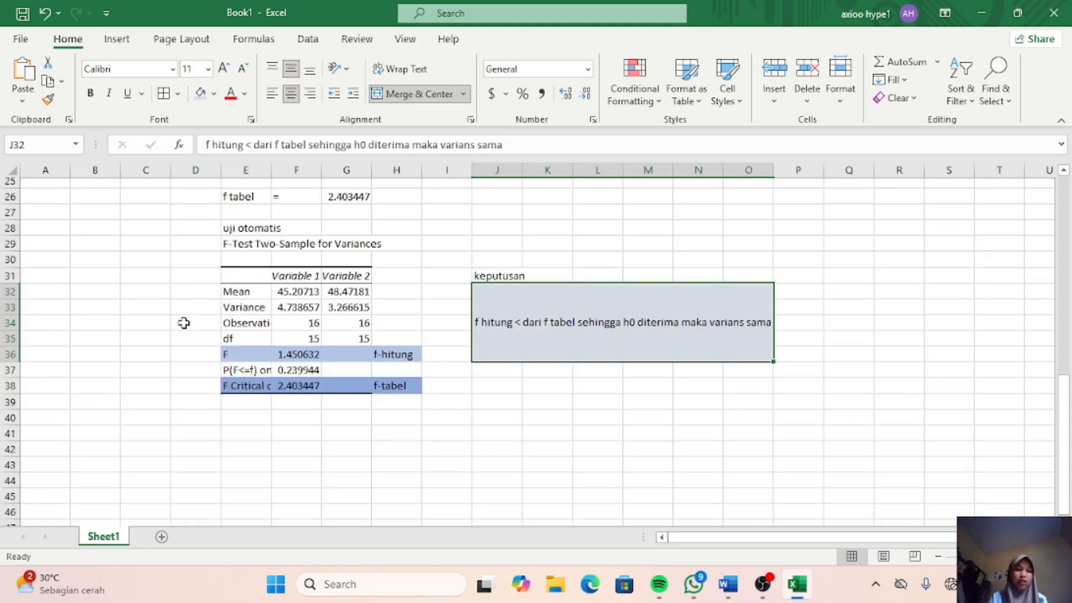
scroll(183, 322, "up", 1)
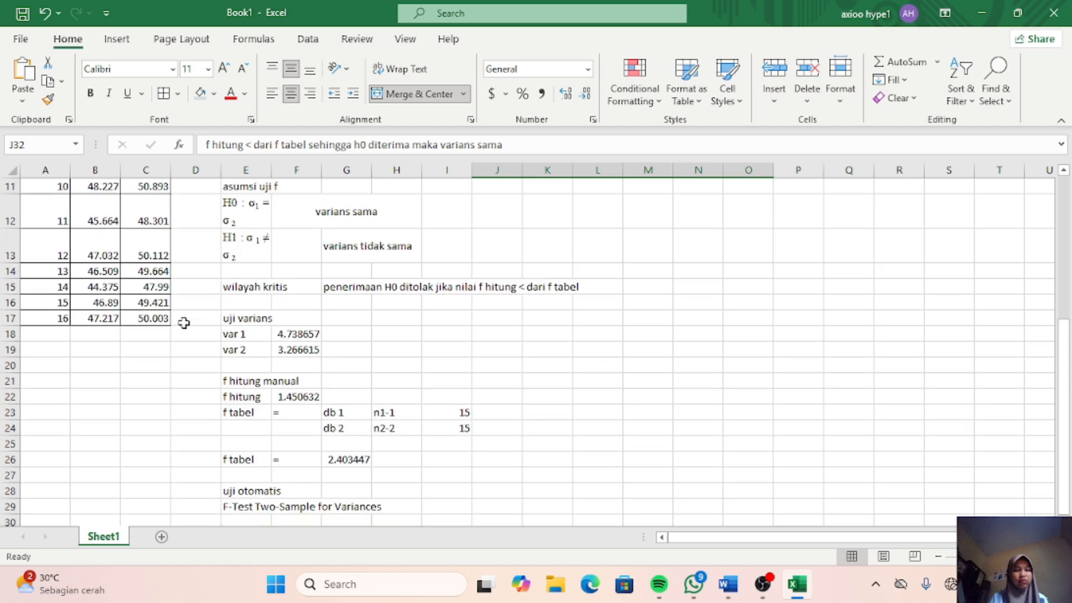
scroll(184, 323, "down", 6)
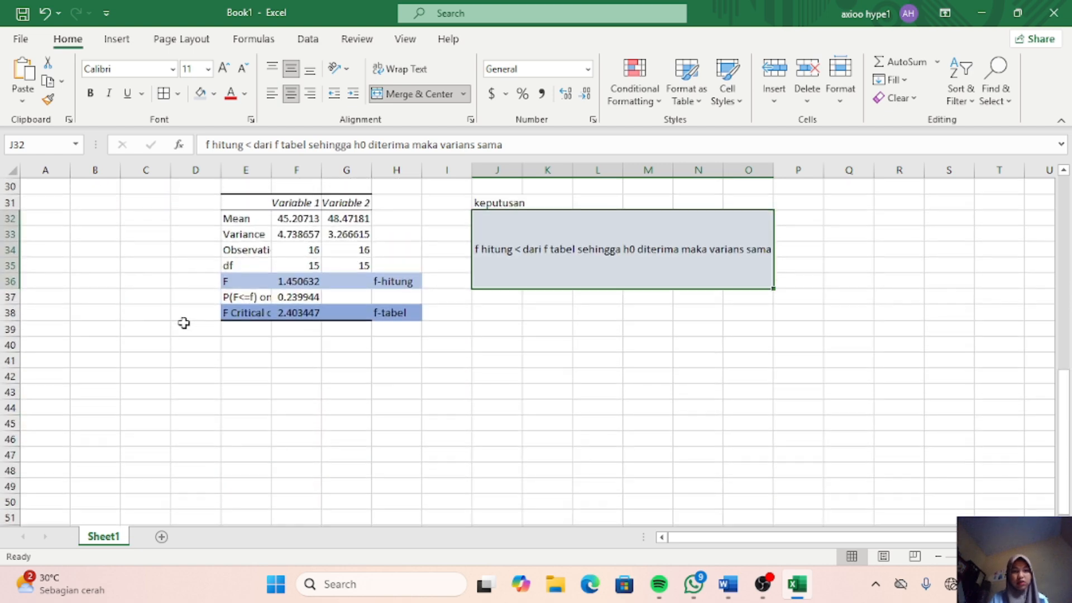
Step: Enter the heading "uji t manual" in E40 and the label "t hitung" in E41 below the F-test output
left_click(250, 348)
type("uji")
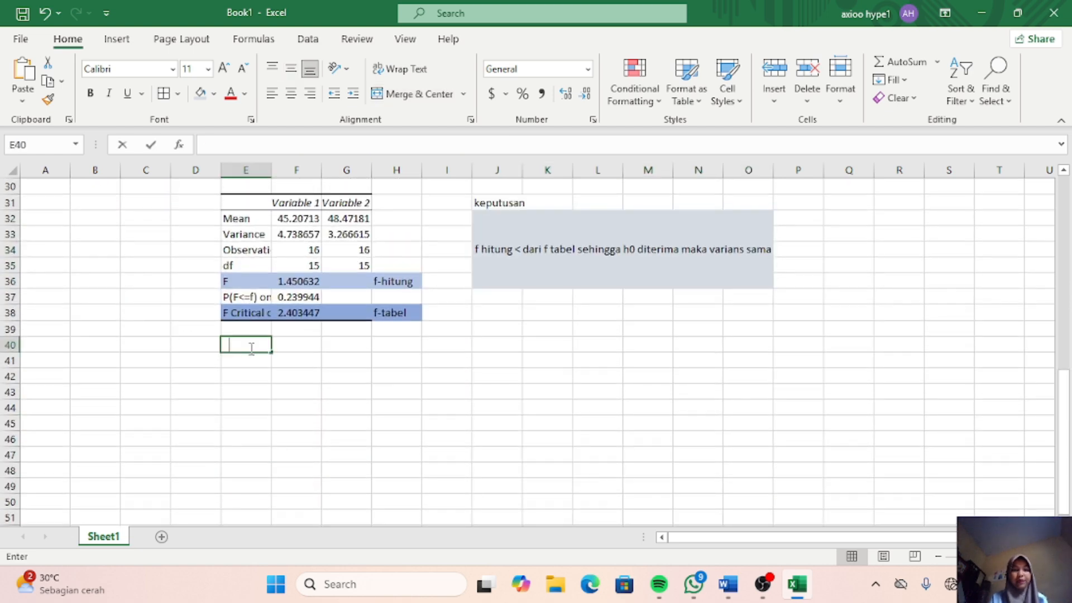
type(" t")
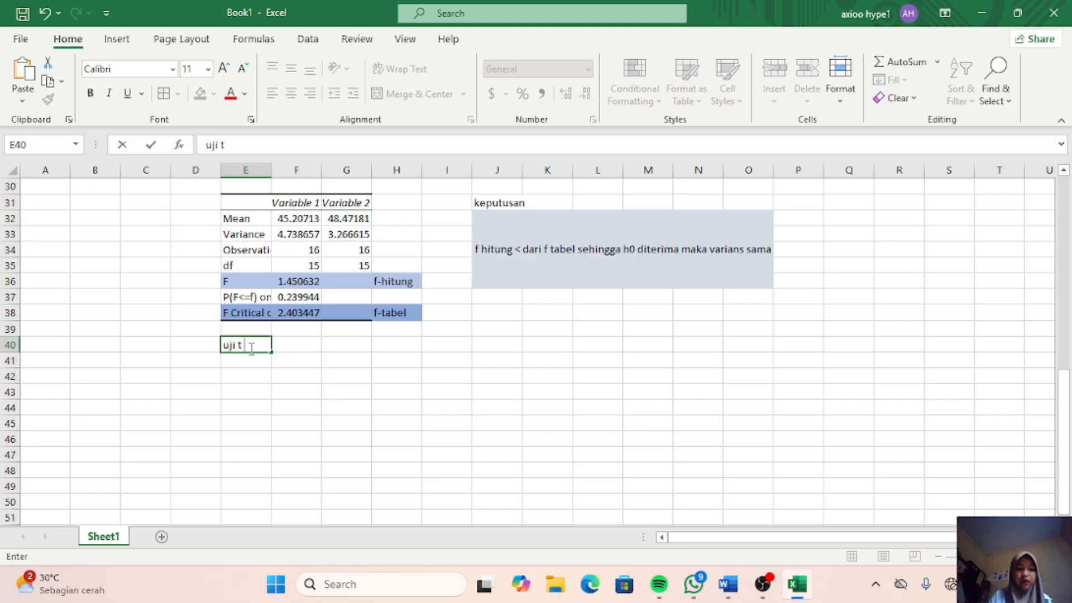
type(" m")
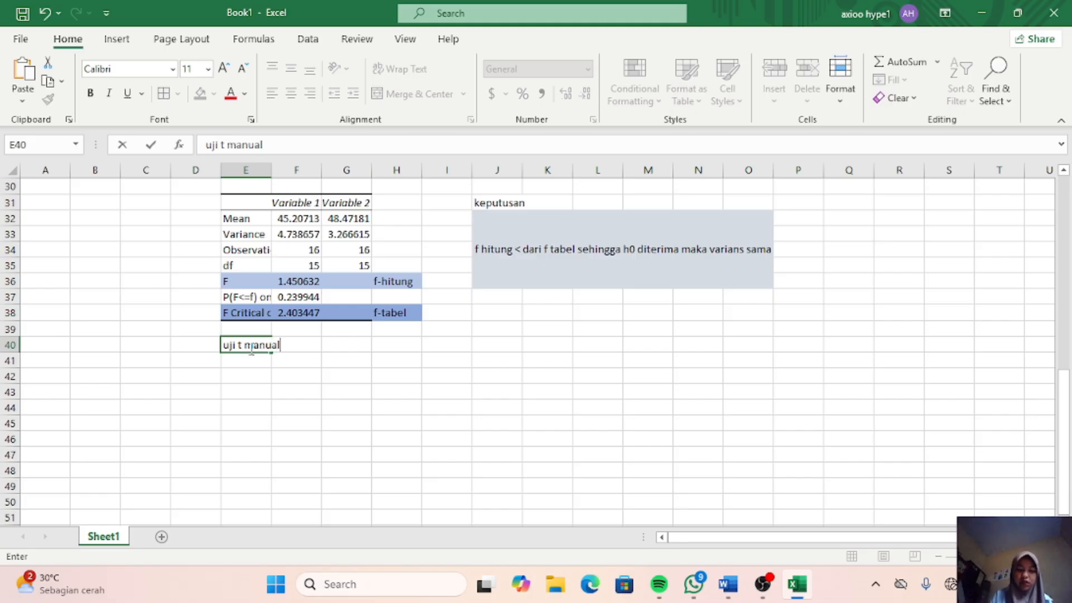
type("anual")
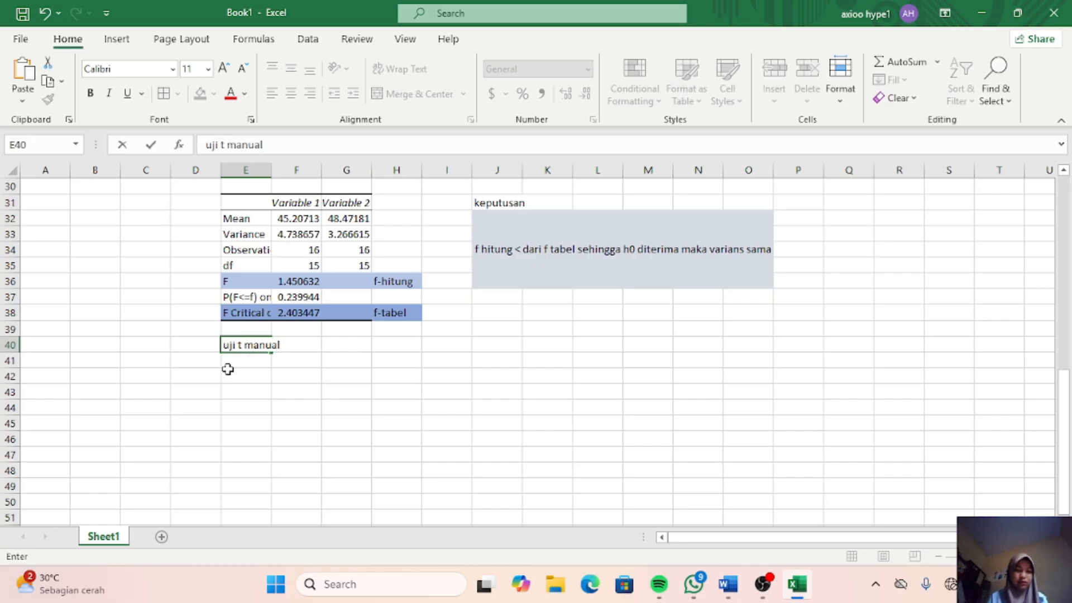
left_click(240, 364)
type("t hitung")
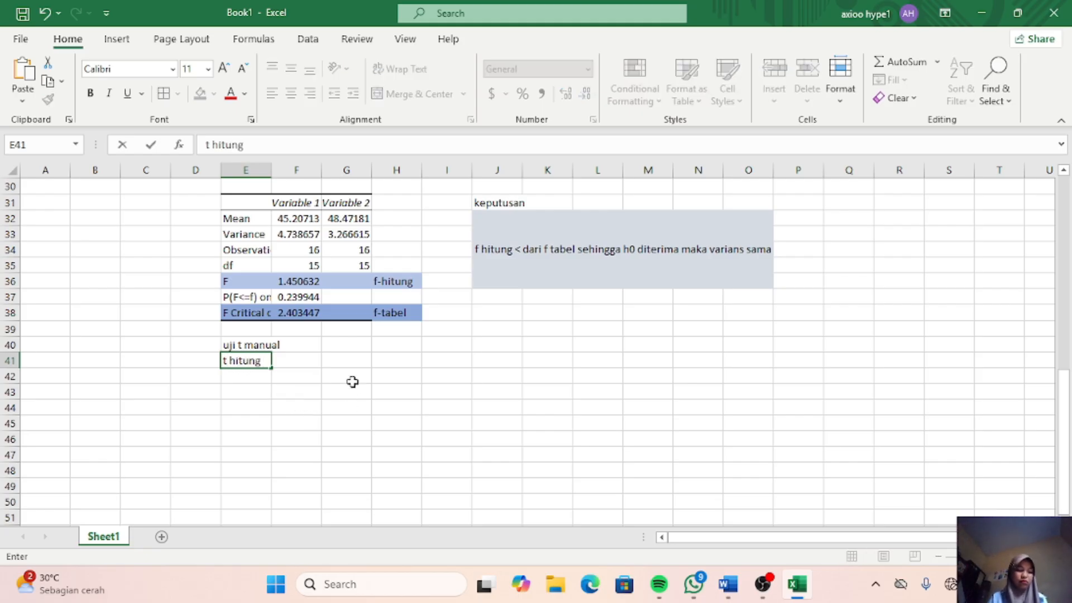
Step: Enter the subheading "standar deviasi gabungan" in G41, in the same row as the "t hitung" label
left_click(343, 366)
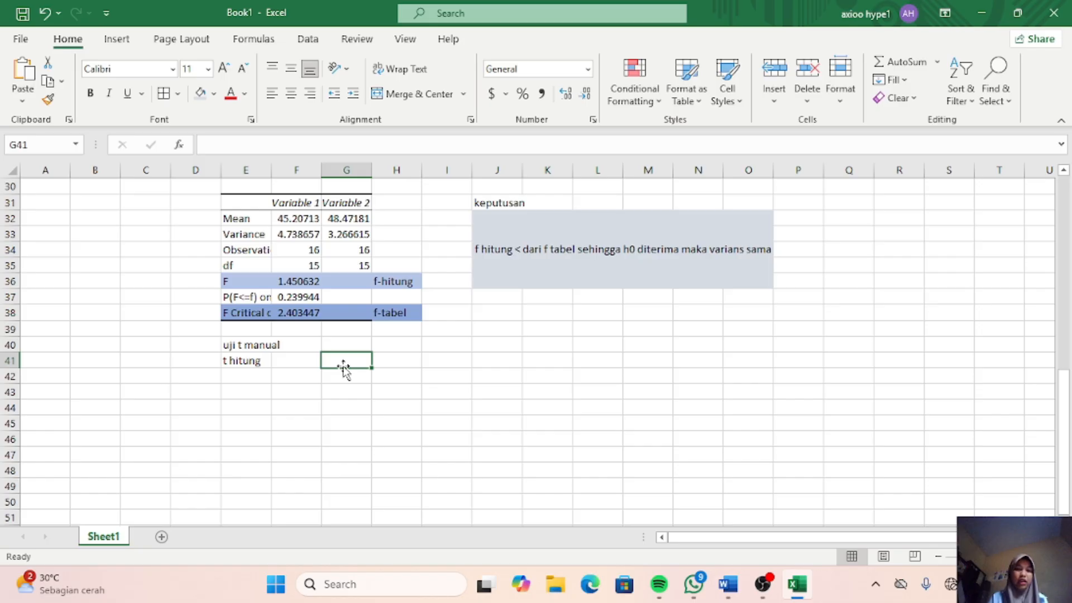
type("standar de")
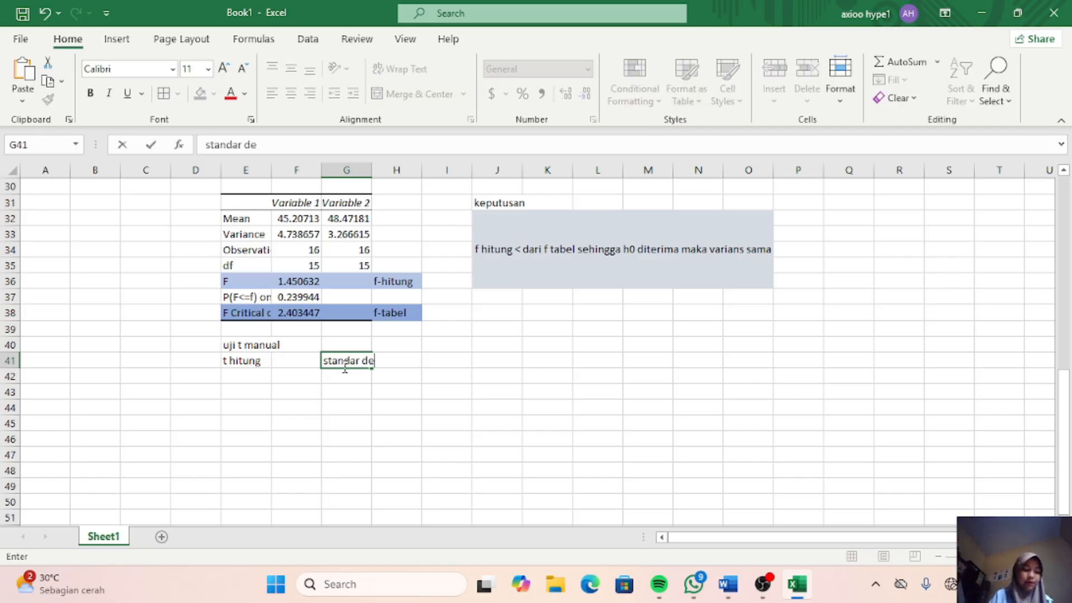
type("viasi")
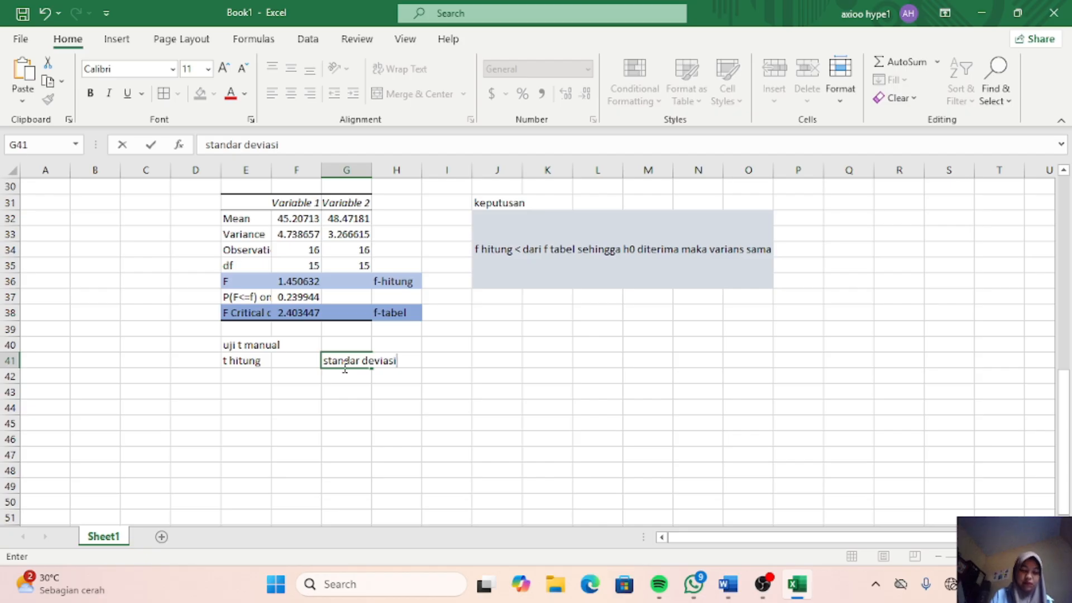
type(" gabu")
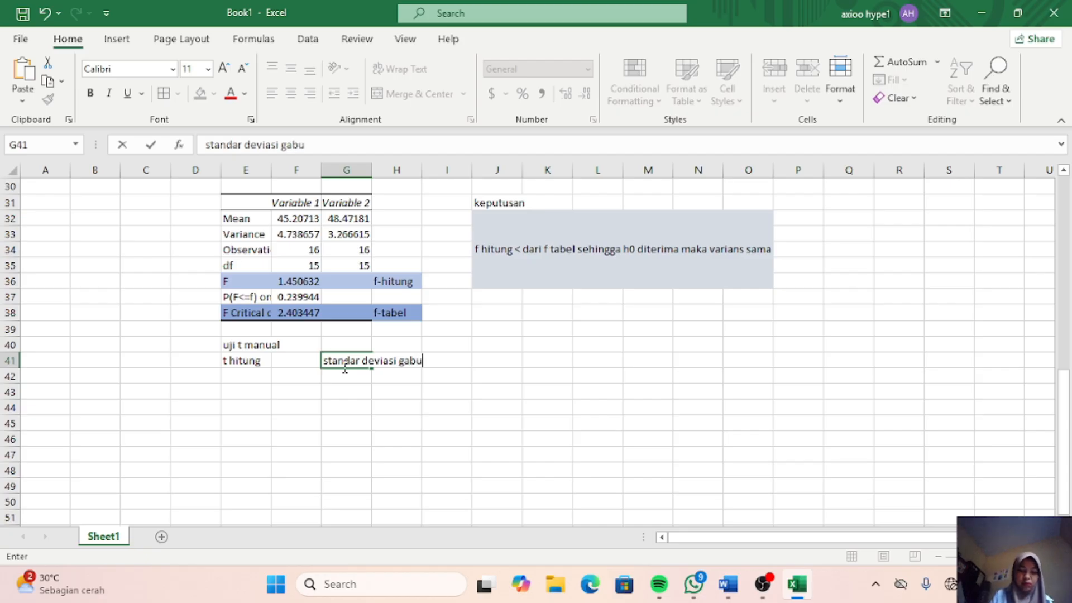
type("ngan")
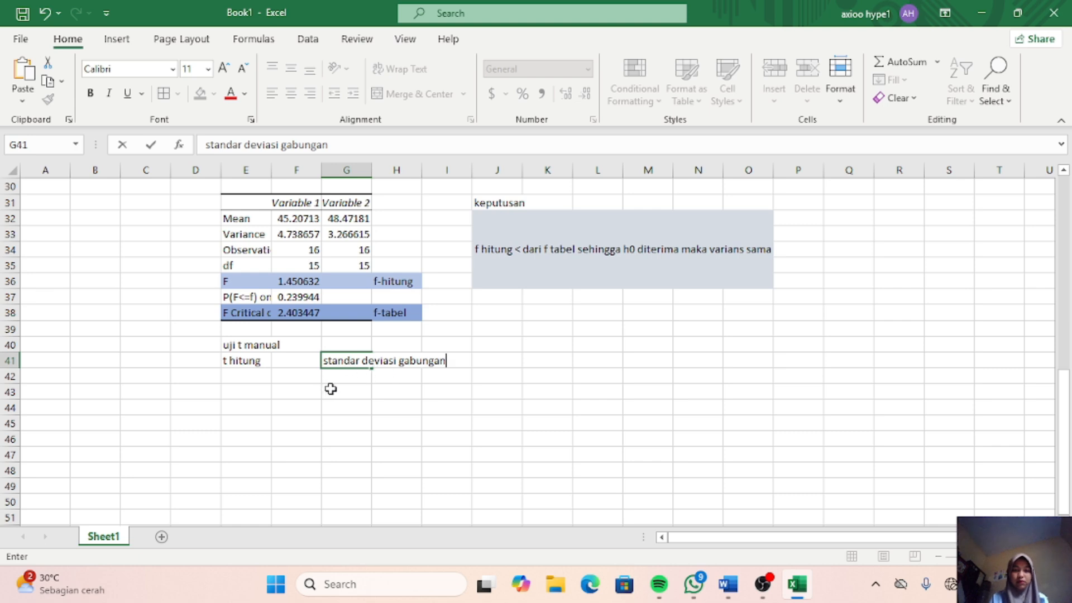
key("Return")
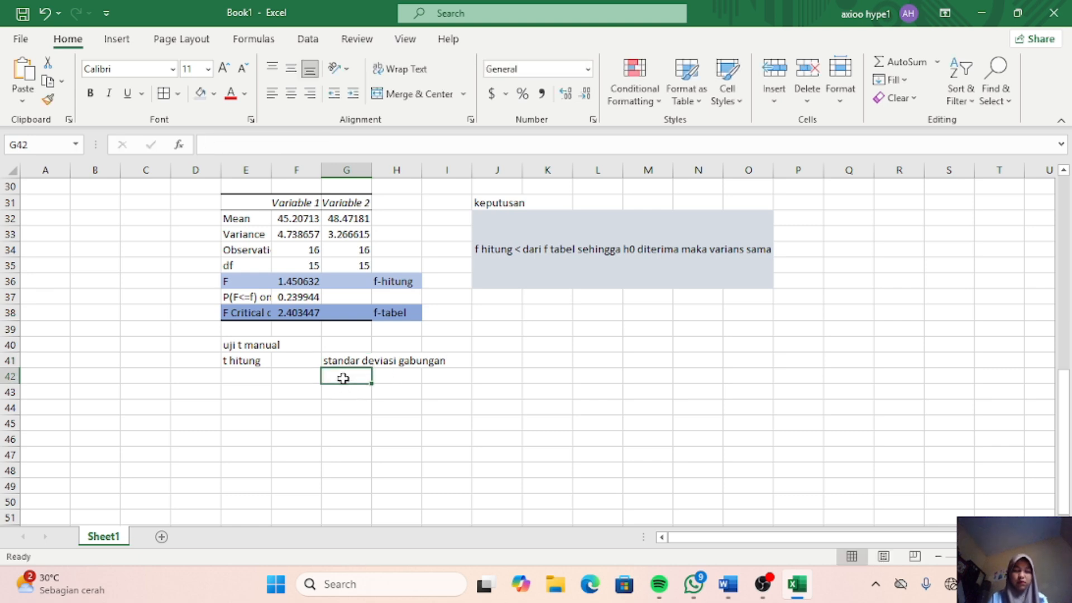
Step: List the labels "s1", "s2", "mean 1", "mean 2" and "sp" in G42:G46 under the "standar deviasi gabungan" subheading
type("s1")
key("Return")
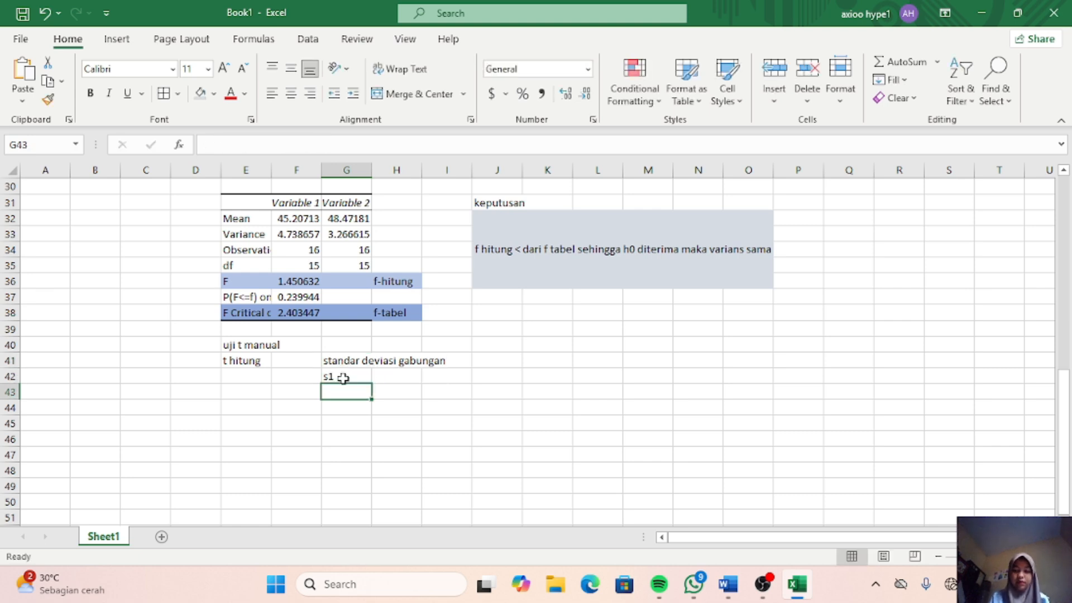
type("s2")
key("Return")
type("mean 1")
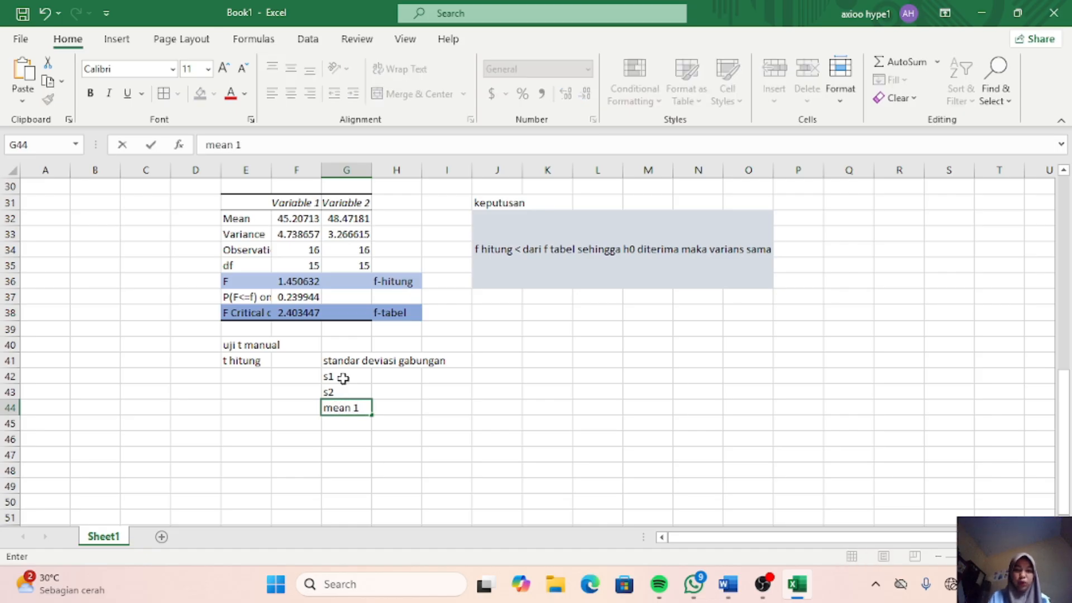
key("Return")
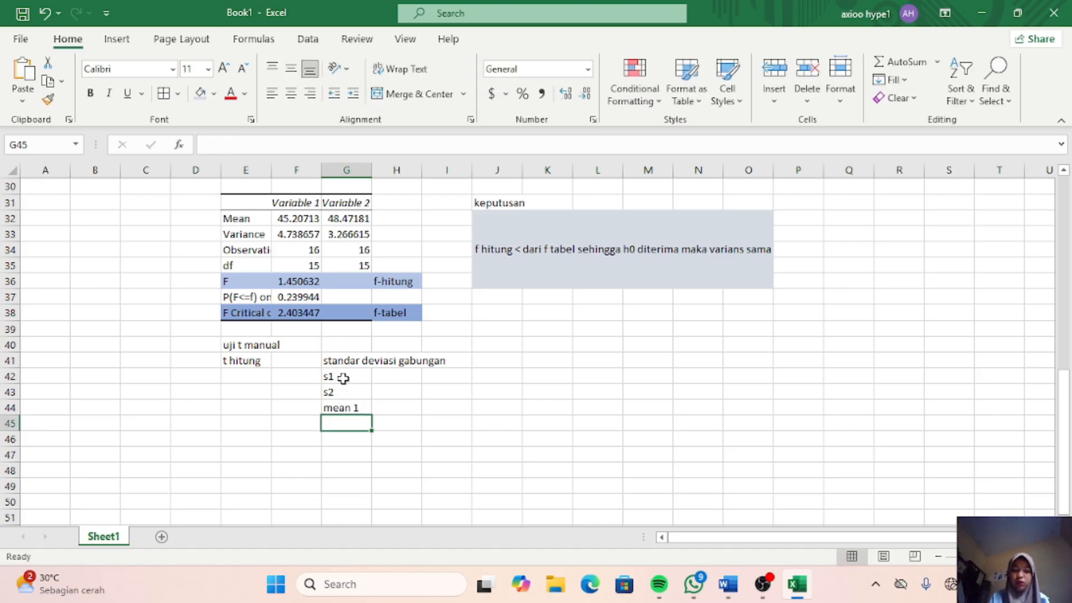
type("mean 2")
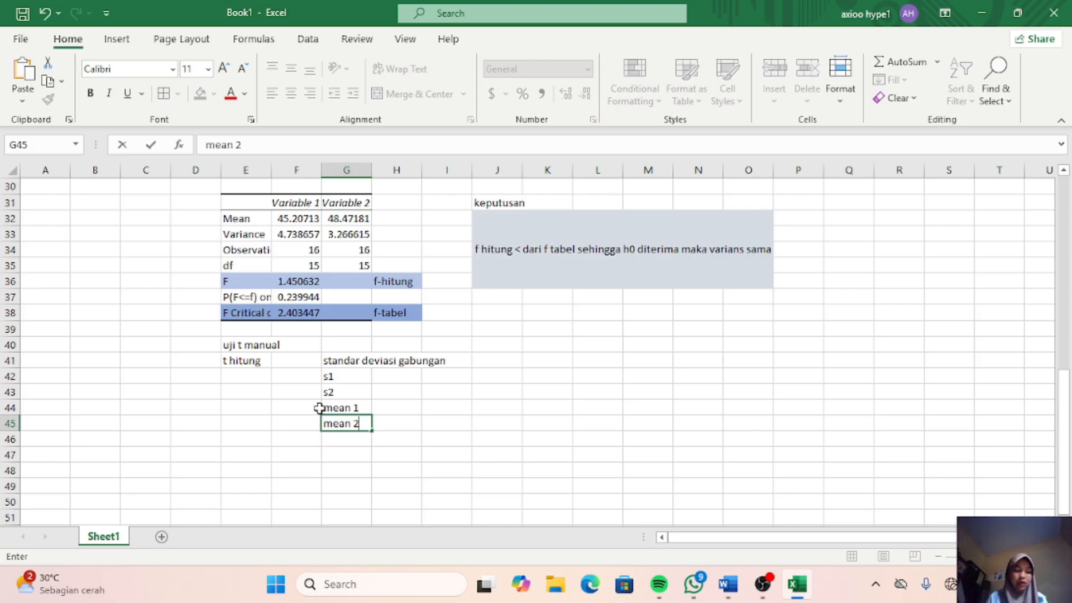
left_click(353, 440)
type("sp")
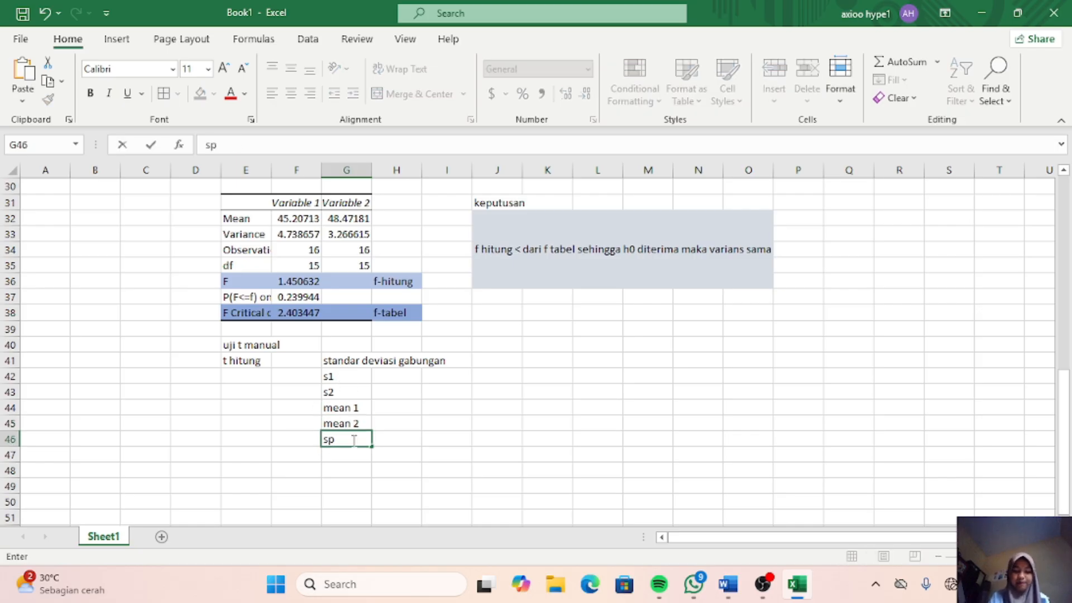
Step: Calculate s1 in H42 with the STDEV function over the Manggis data B2:B17
left_click(397, 375)
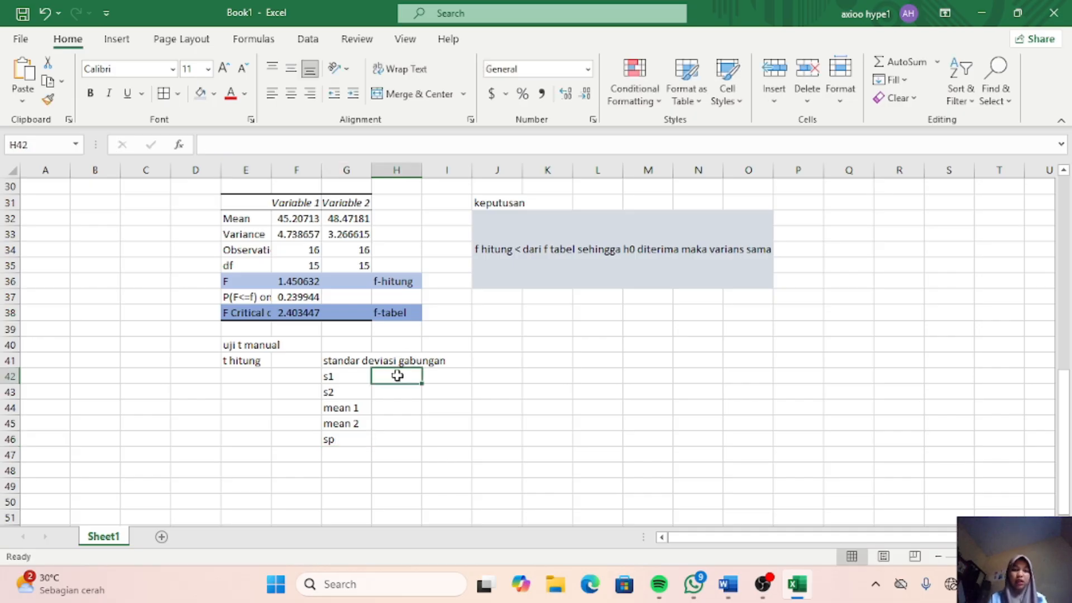
type("=")
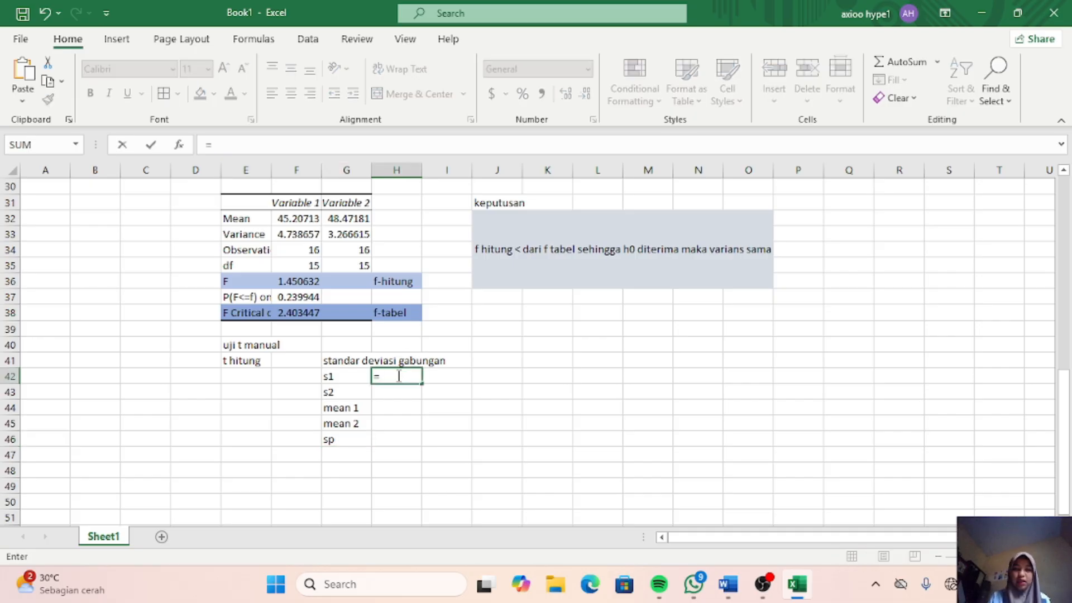
type("st")
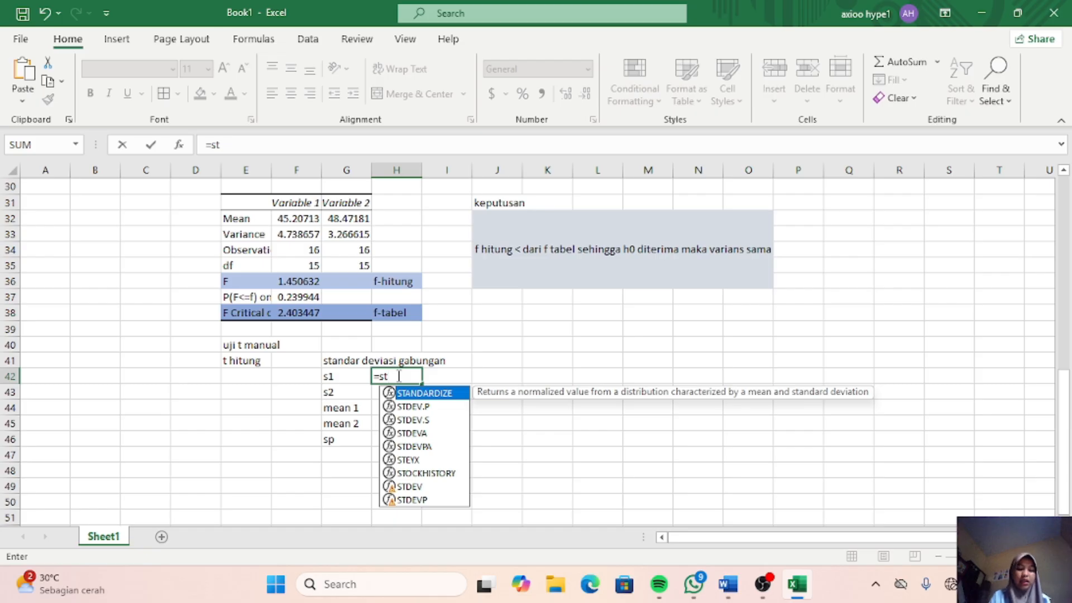
type("dev")
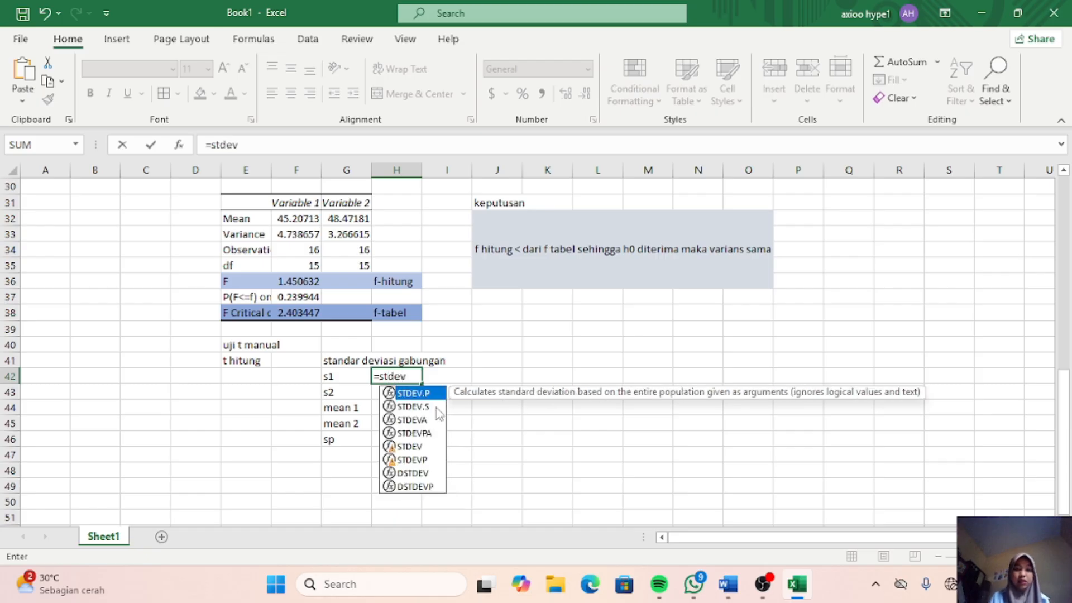
double_click(413, 447)
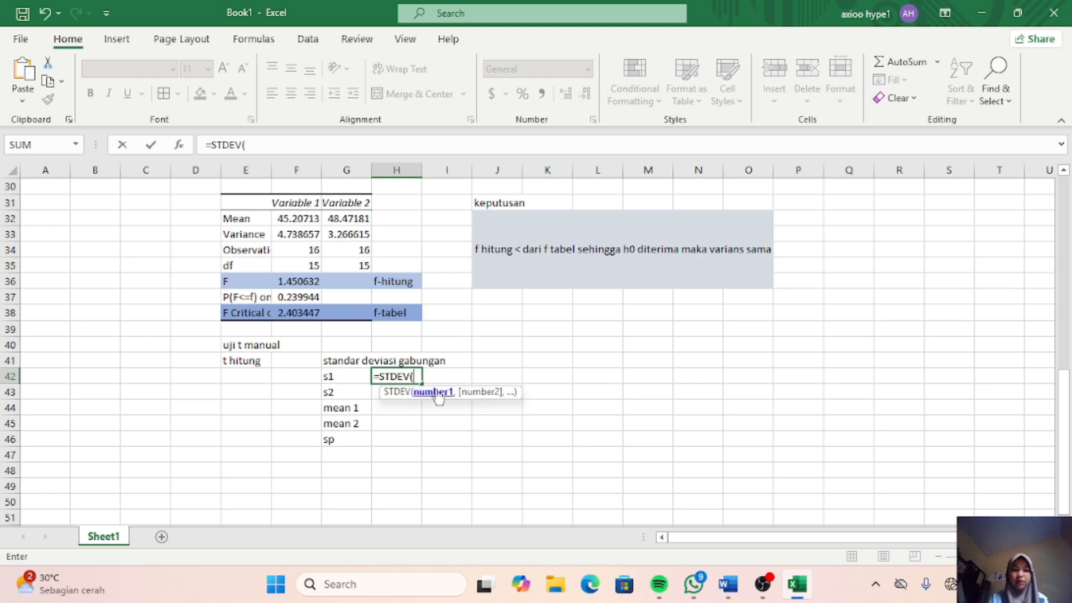
scroll(301, 308, "up", 10)
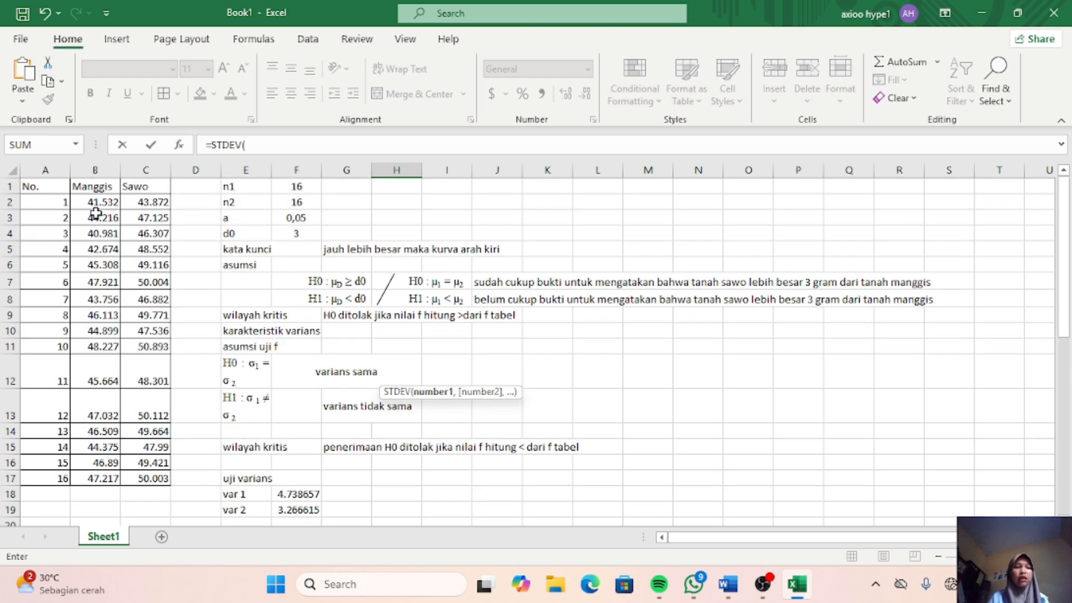
left_click_drag(104, 204, 114, 483)
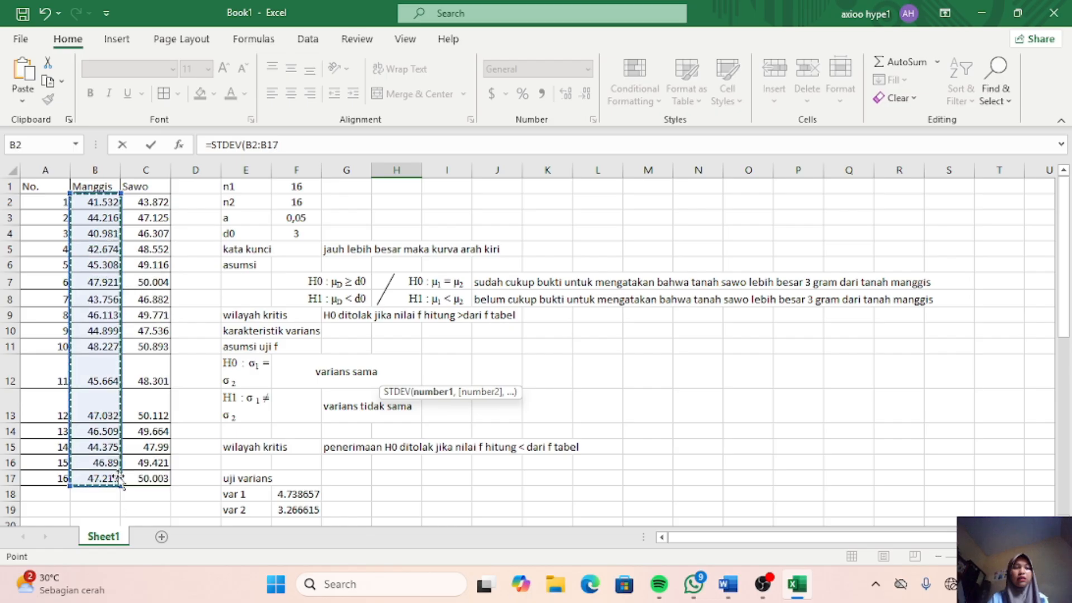
scroll(372, 509, "down", 7)
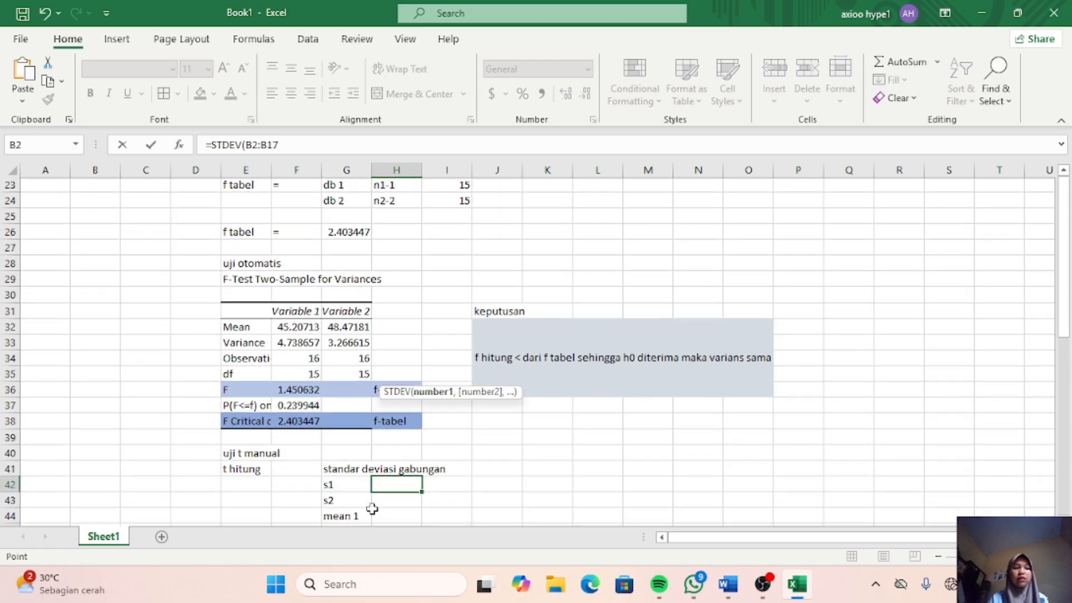
scroll(371, 509, "down", 1)
key("Return")
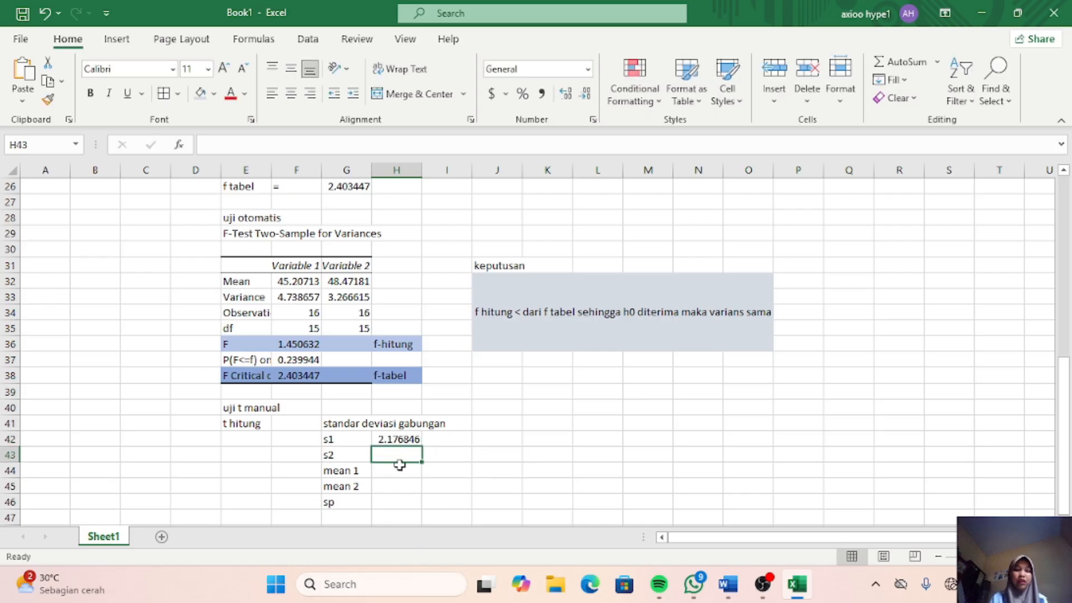
Step: Calculate s2 in H43 with the STDEV function over the Sawo data C2:C17
type("=ste")
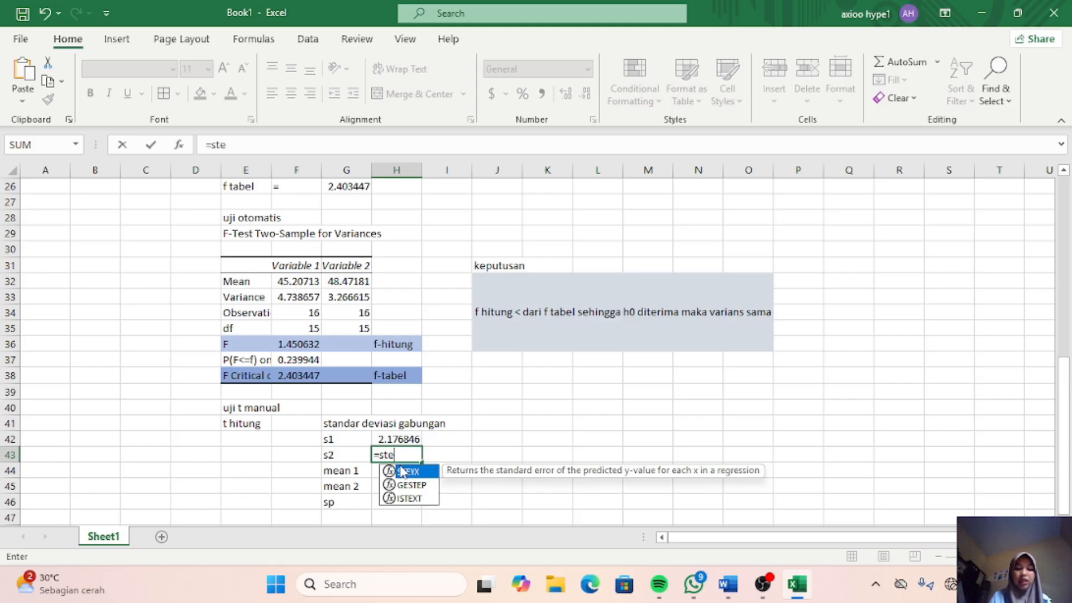
key("BackSpace")
type("de")
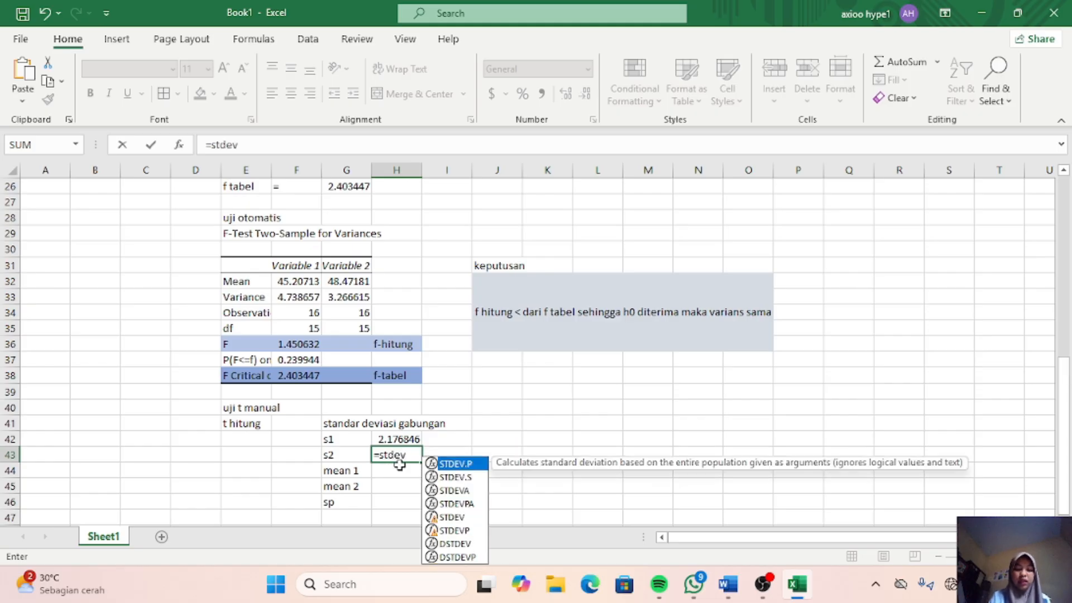
type("v")
double_click(468, 521)
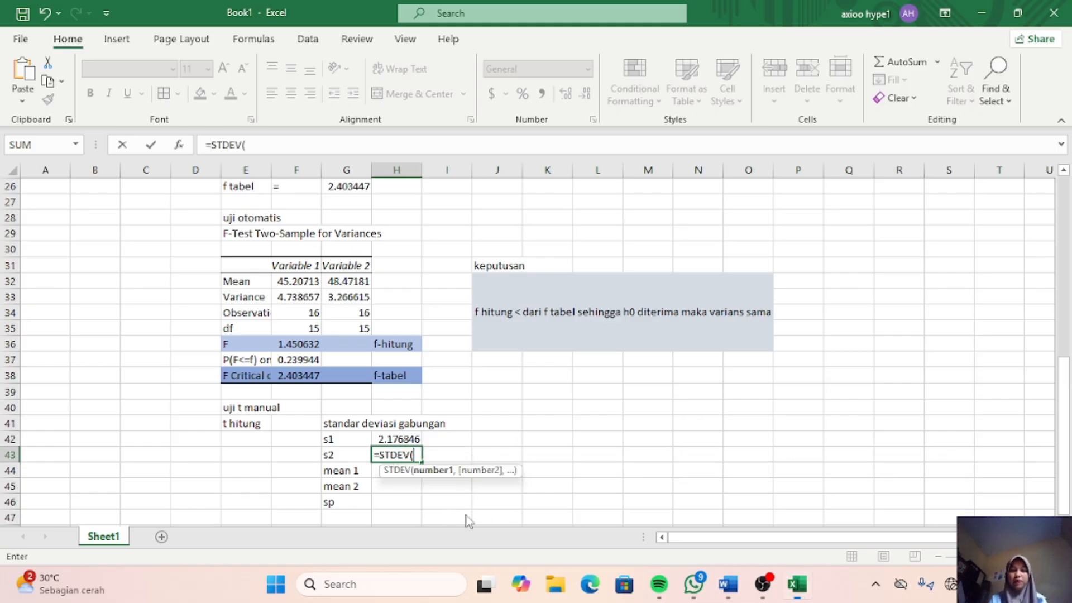
scroll(335, 428, "up", 4)
scroll(336, 428, "up", 4)
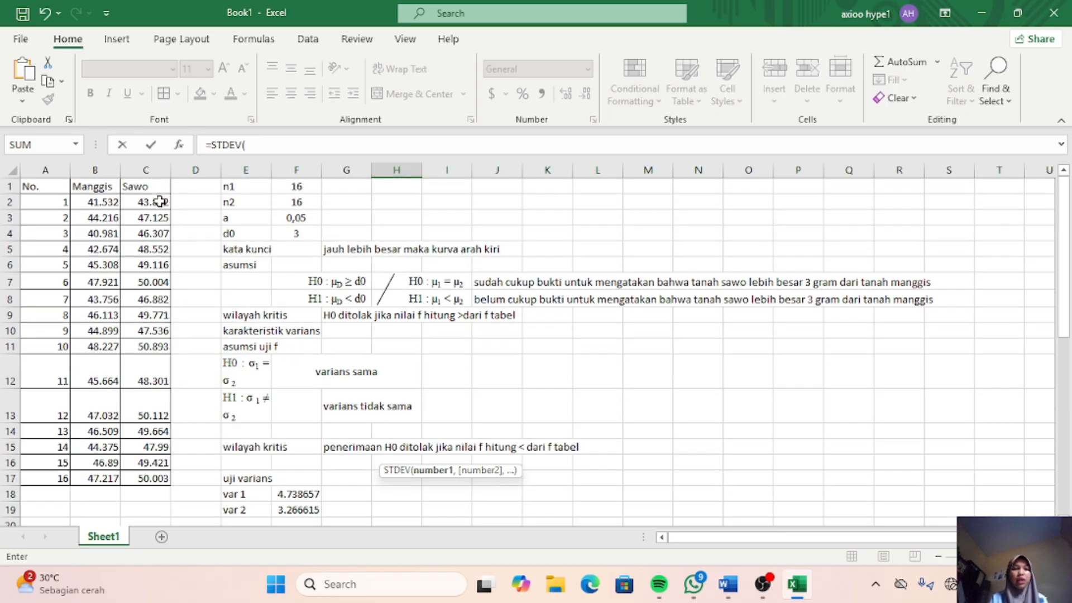
left_click_drag(161, 206, 155, 476)
key("Return")
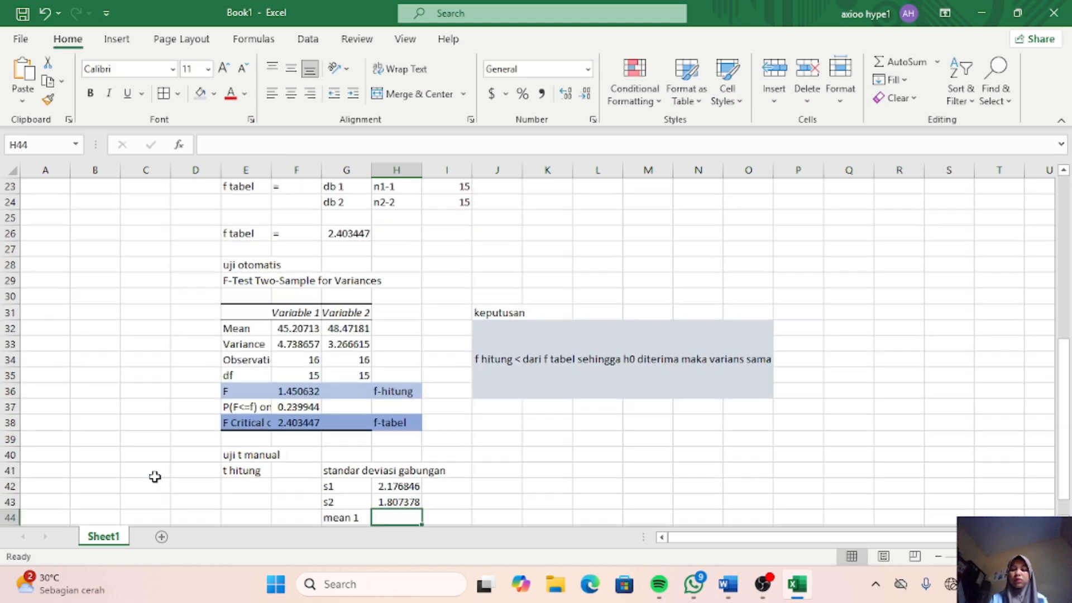
Step: Calculate mean 1 in H44 with the AVERAGE function over the Manggis data B2:B17
scroll(414, 432, "down", 3)
scroll(414, 432, "down", 1)
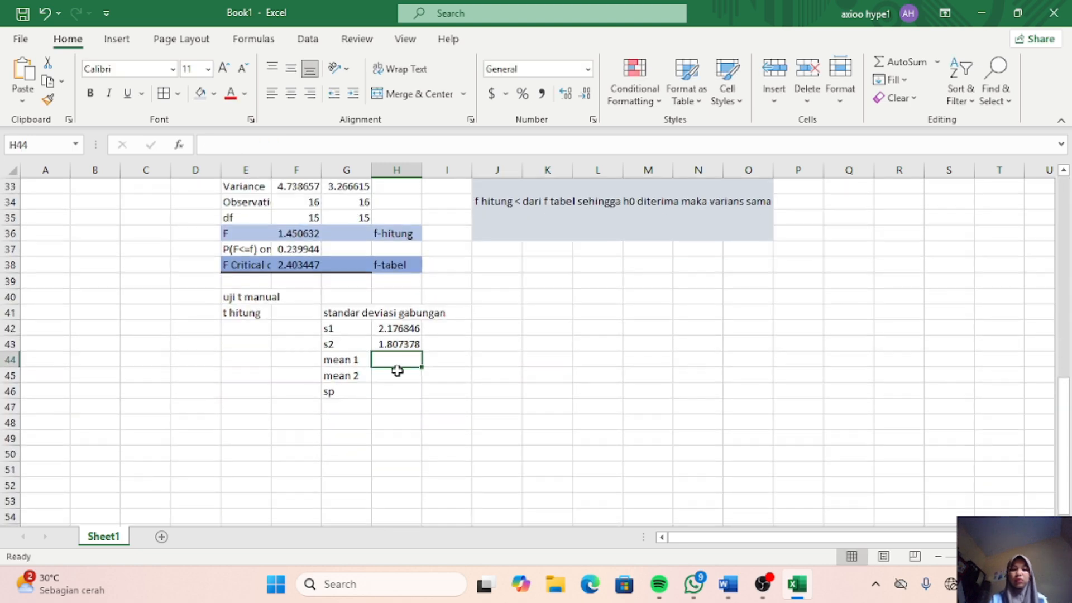
type("=")
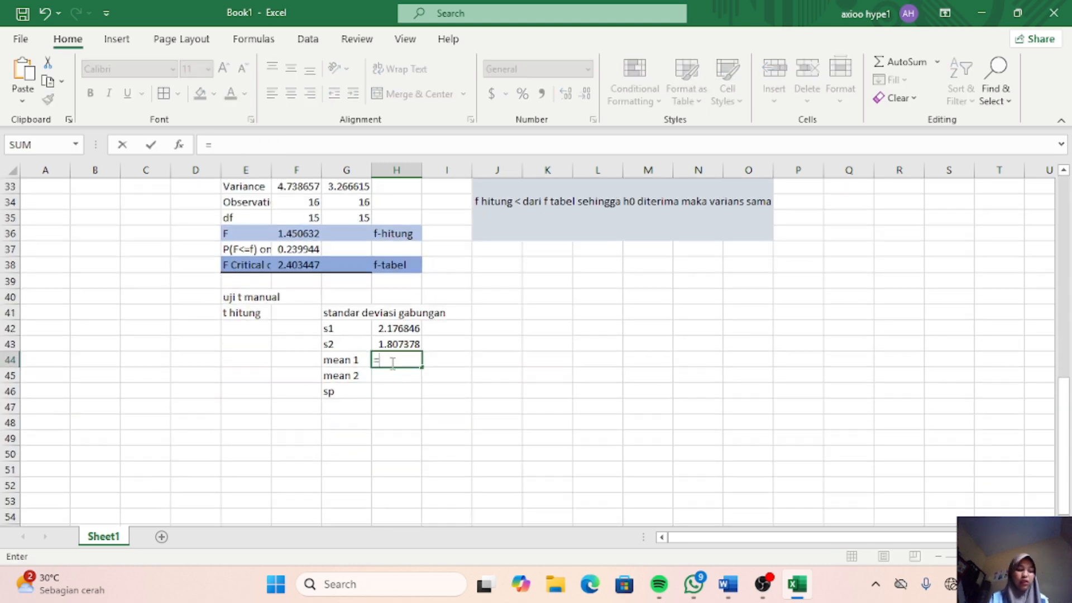
type("avera")
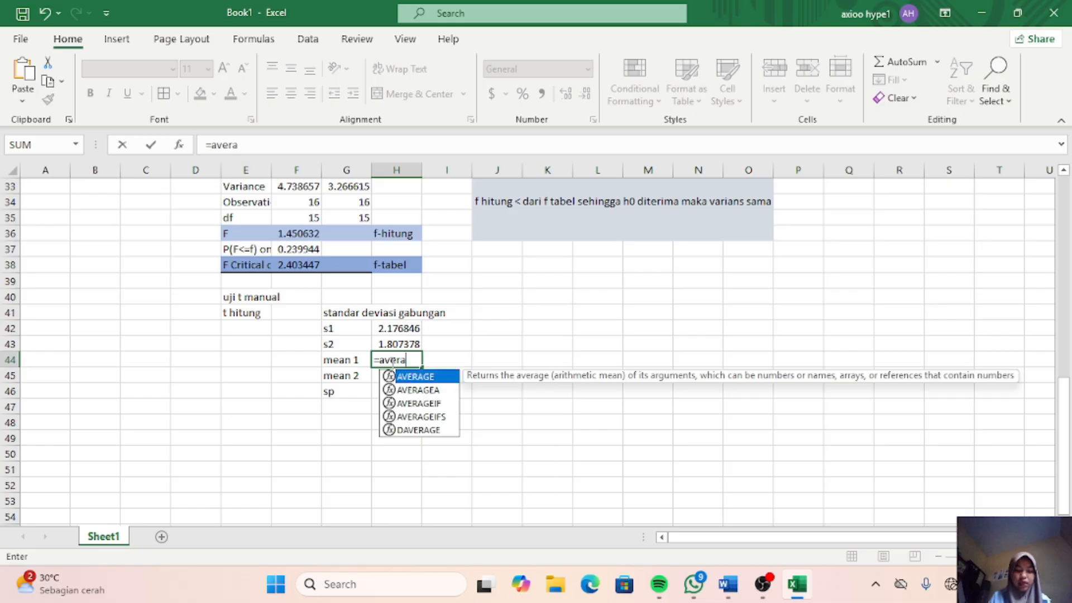
double_click(416, 376)
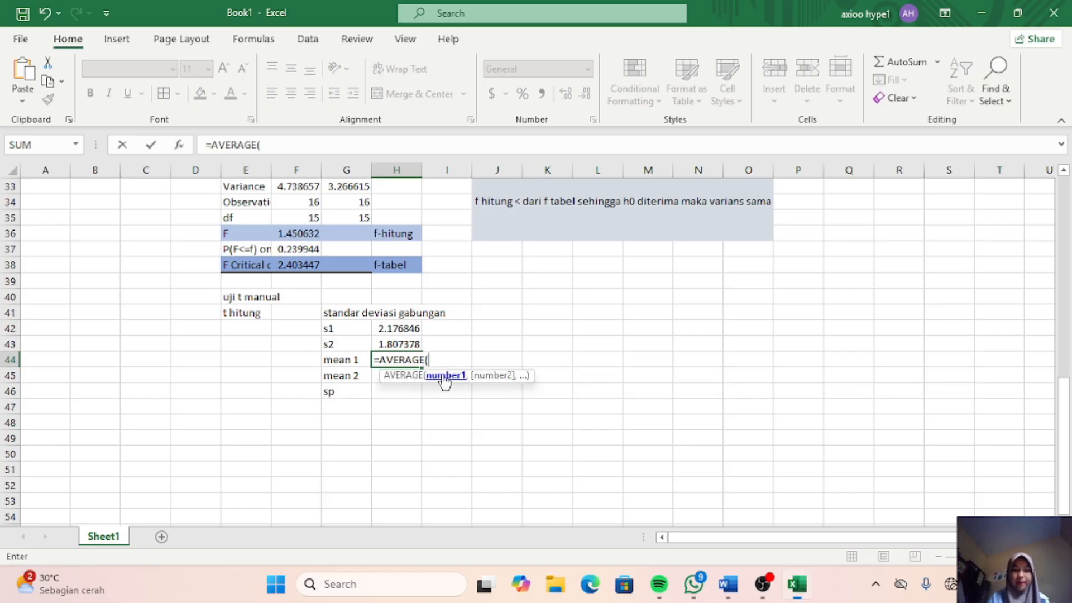
scroll(276, 343, "up", 1)
scroll(276, 342, "up", 5)
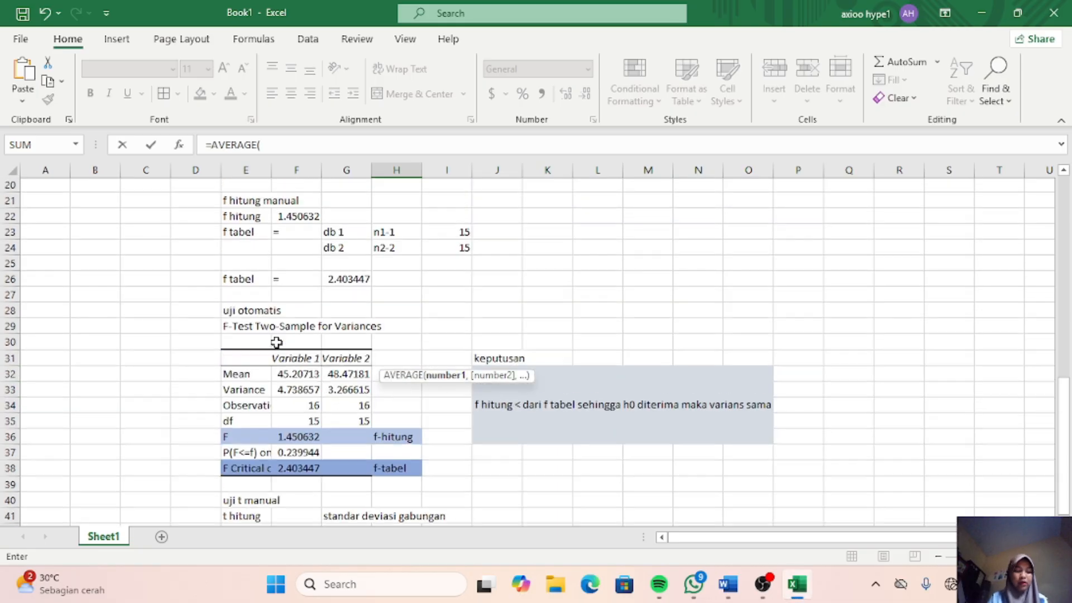
scroll(276, 343, "up", 2)
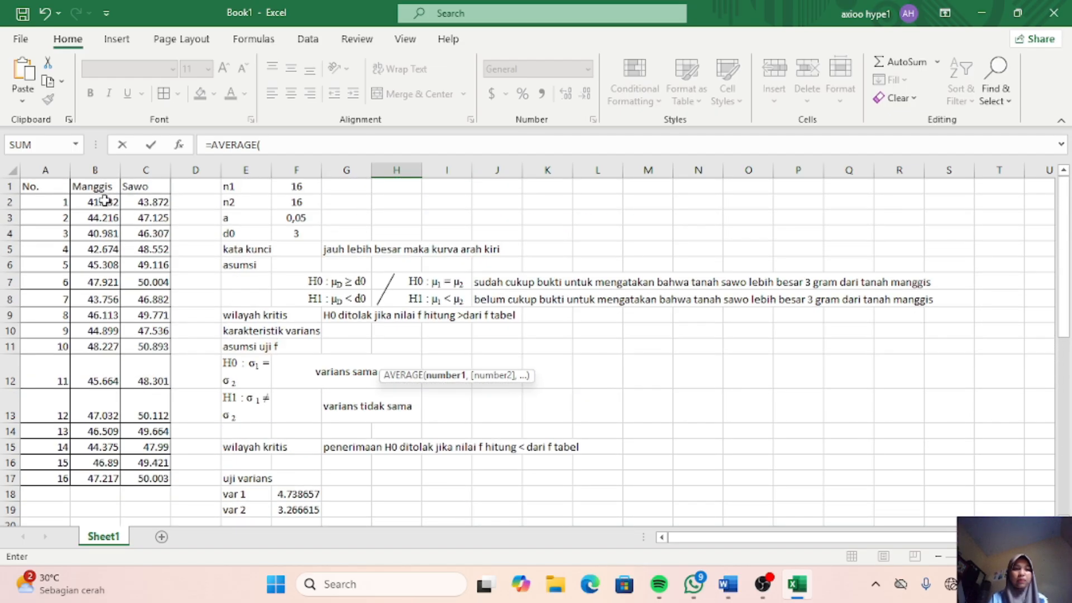
left_click_drag(105, 203, 116, 479)
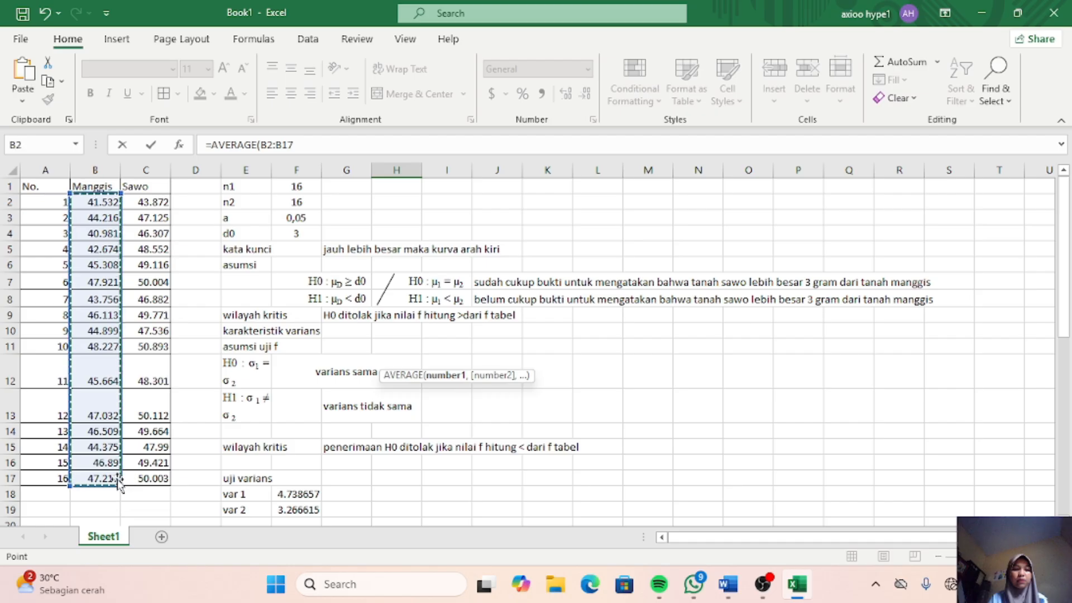
key("Return")
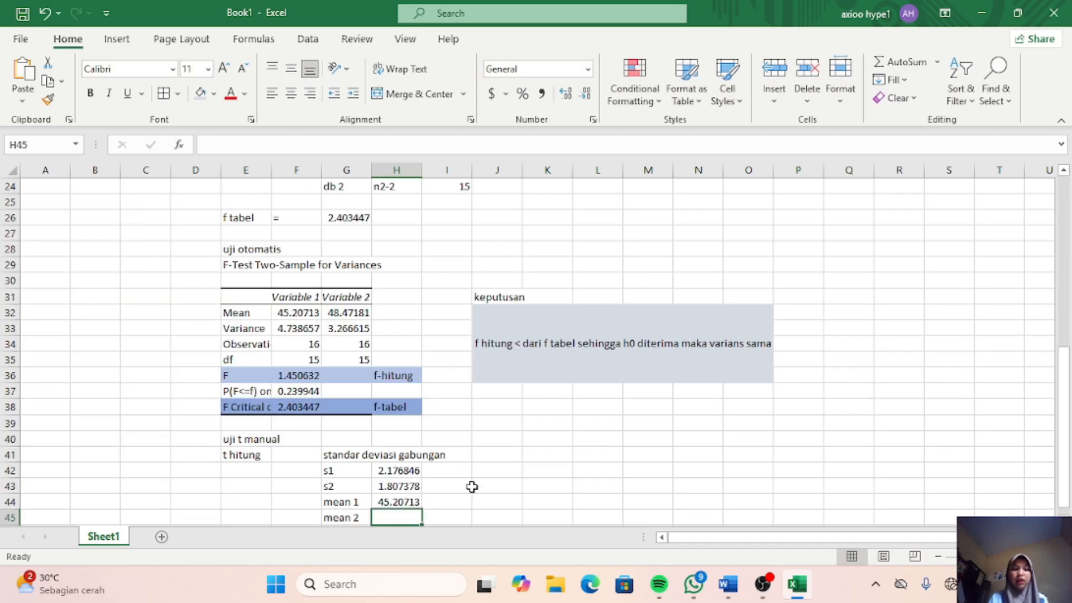
Step: Calculate mean 2 in H45 with the AVERAGE function over the Sawo data C2:C17
scroll(471, 486, "down", 4)
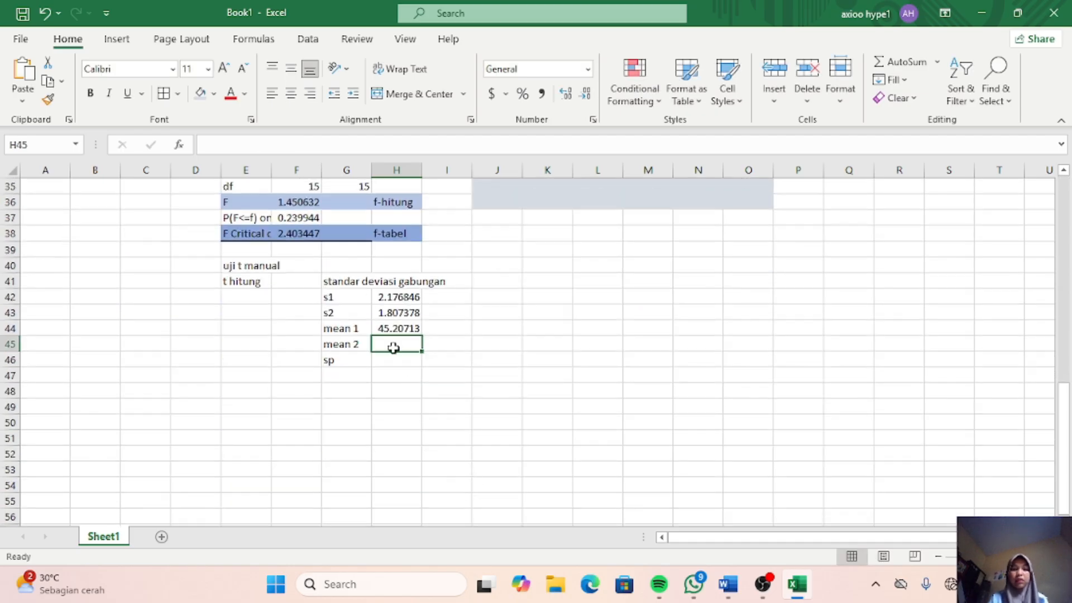
type("=average")
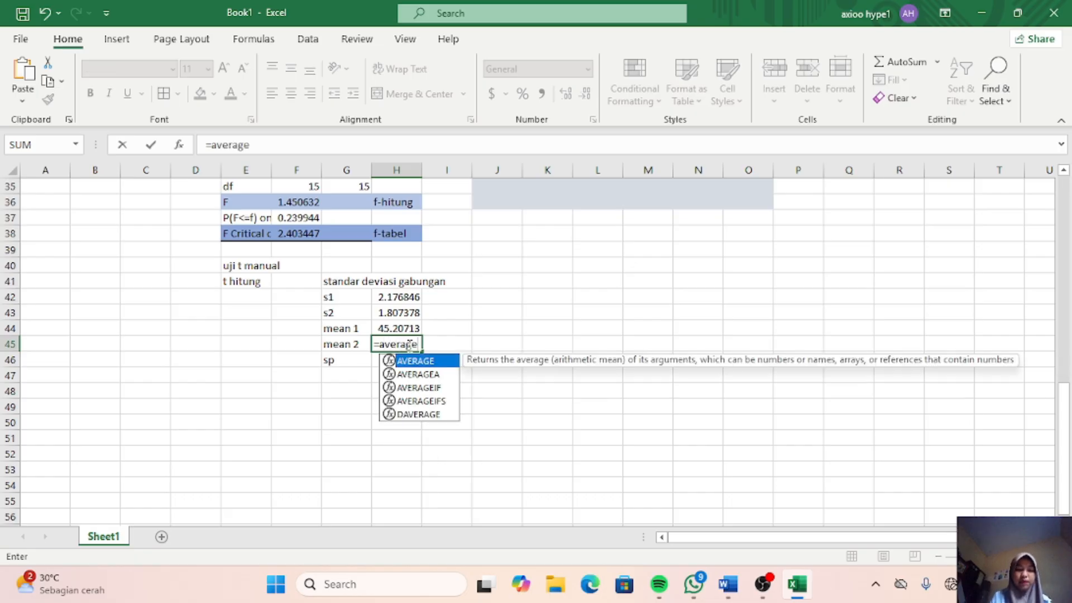
double_click(450, 361)
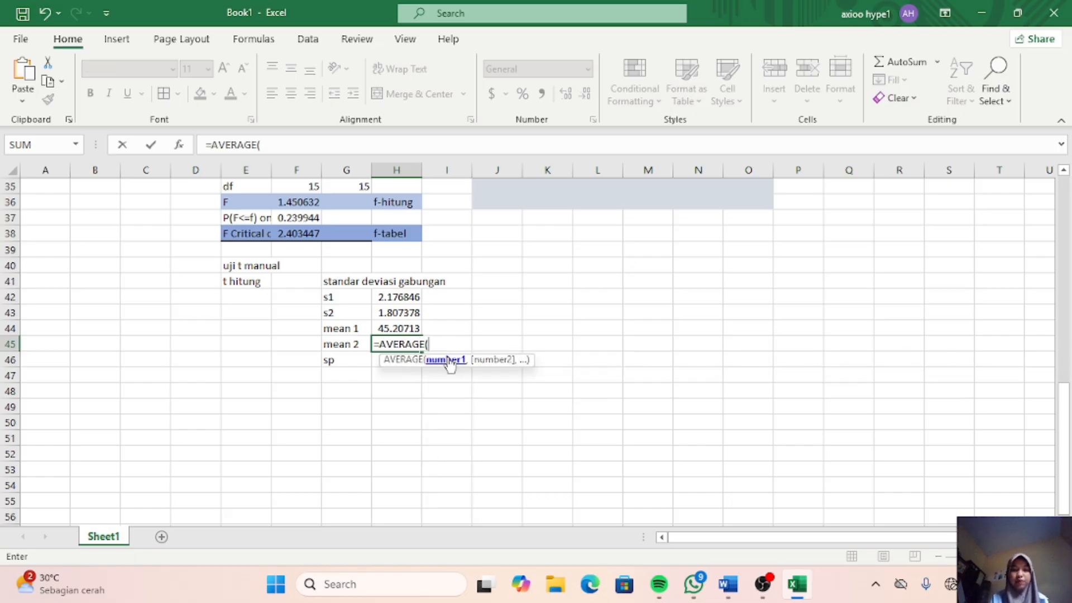
scroll(311, 303, "up", 11)
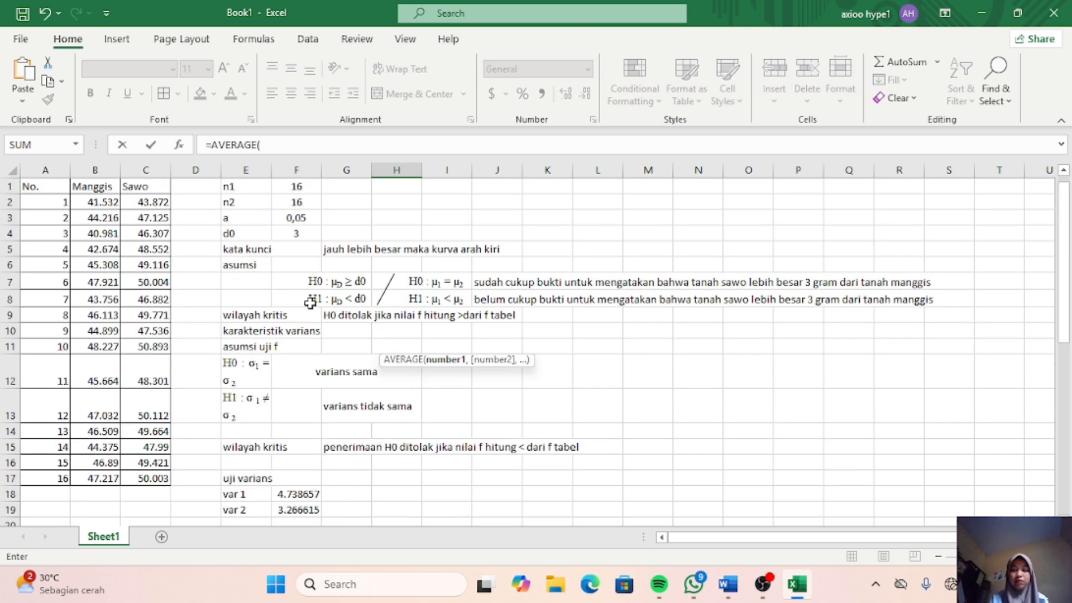
left_click_drag(155, 203, 165, 478)
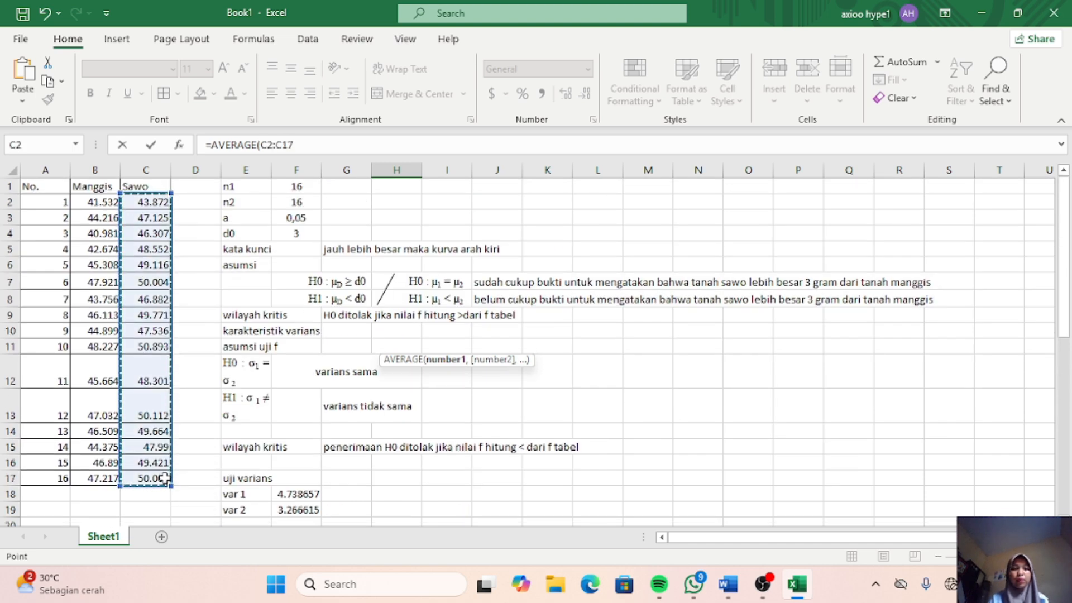
key("Return")
Step: Start the sp formula in H46 with a square root containing the first term, 15 times s1 squared: =SQRT((15*(H42^2)
scroll(551, 389, "down", 1)
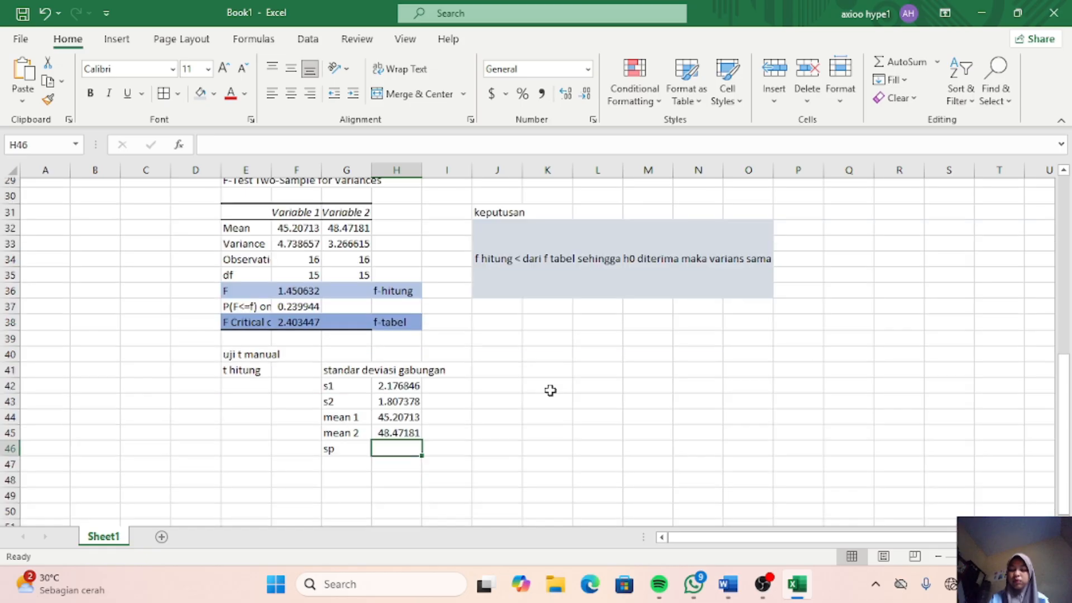
scroll(550, 389, "down", 4)
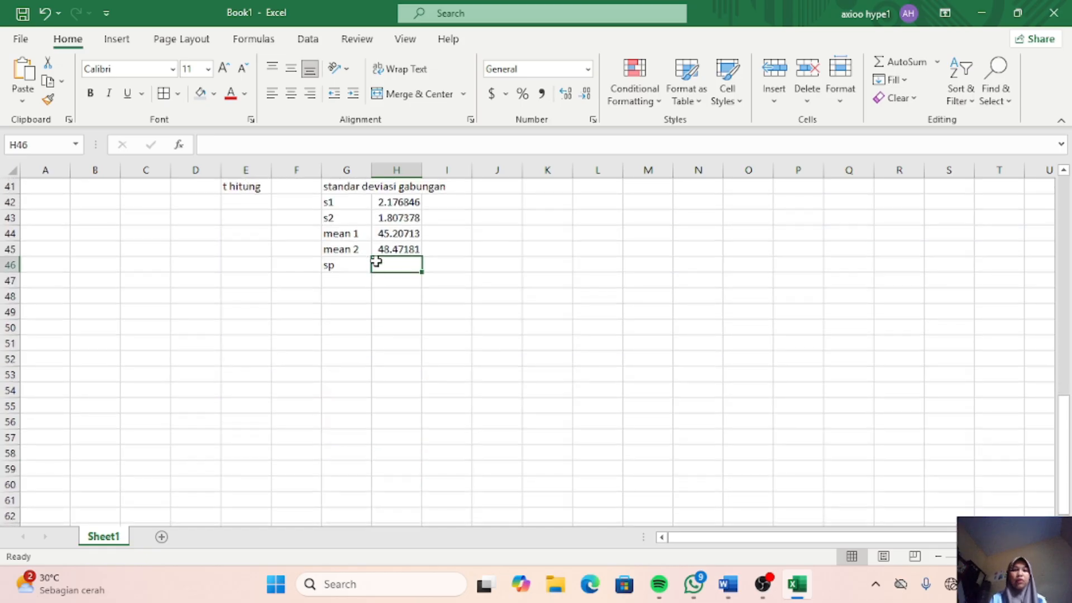
type("=sqrt")
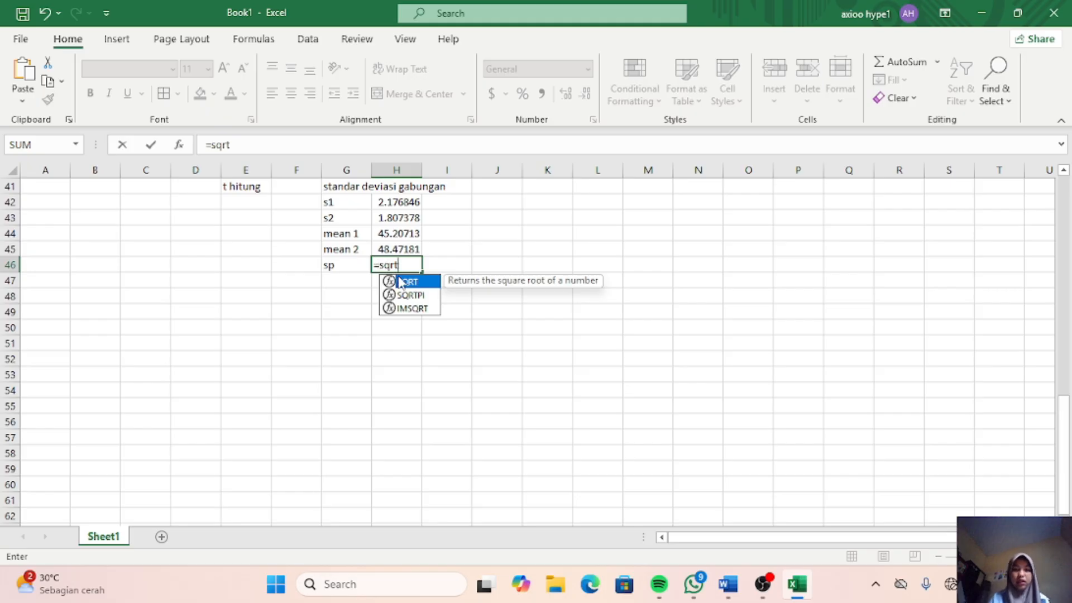
double_click(401, 281)
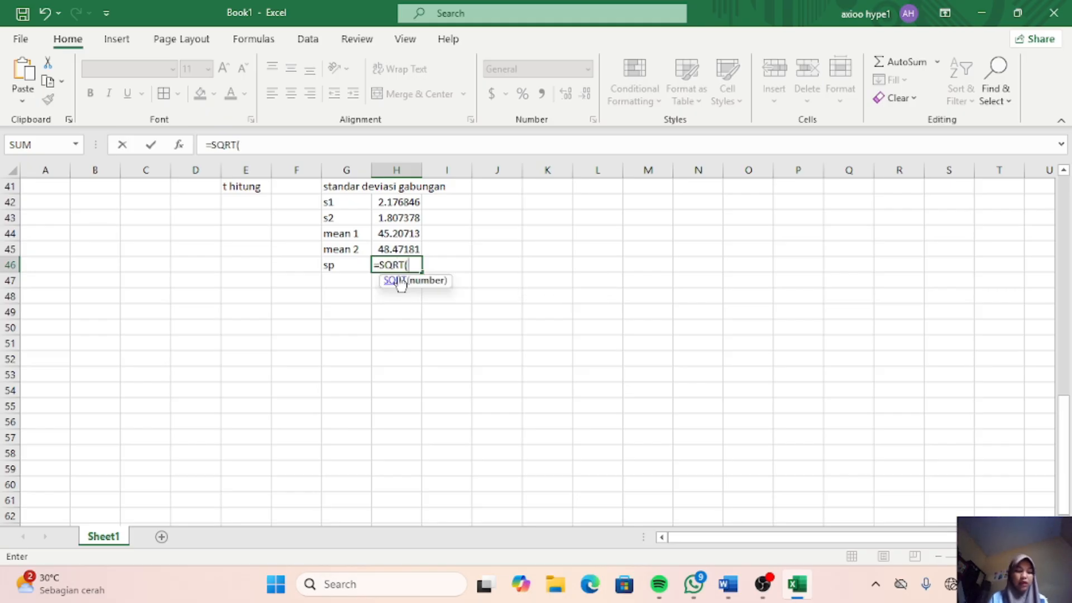
scroll(342, 254, "up", 3)
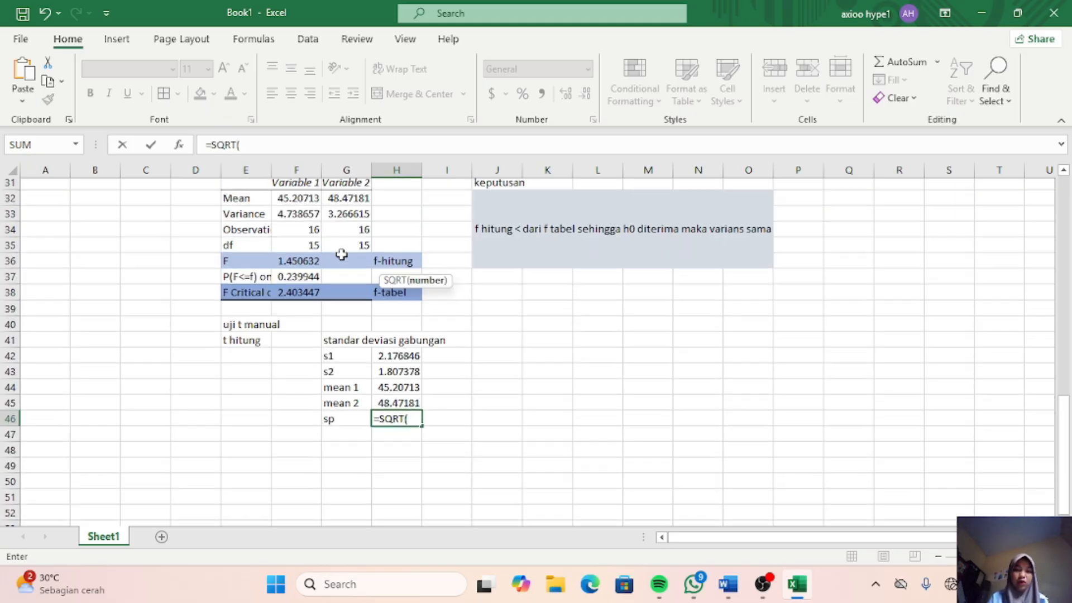
scroll(342, 253, "down", 3)
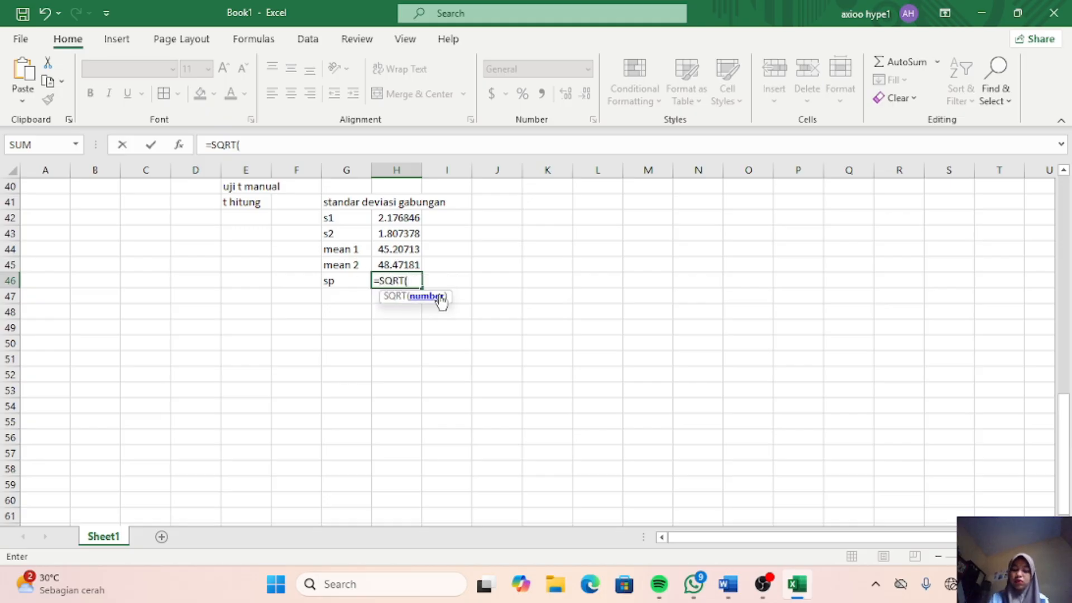
type("(")
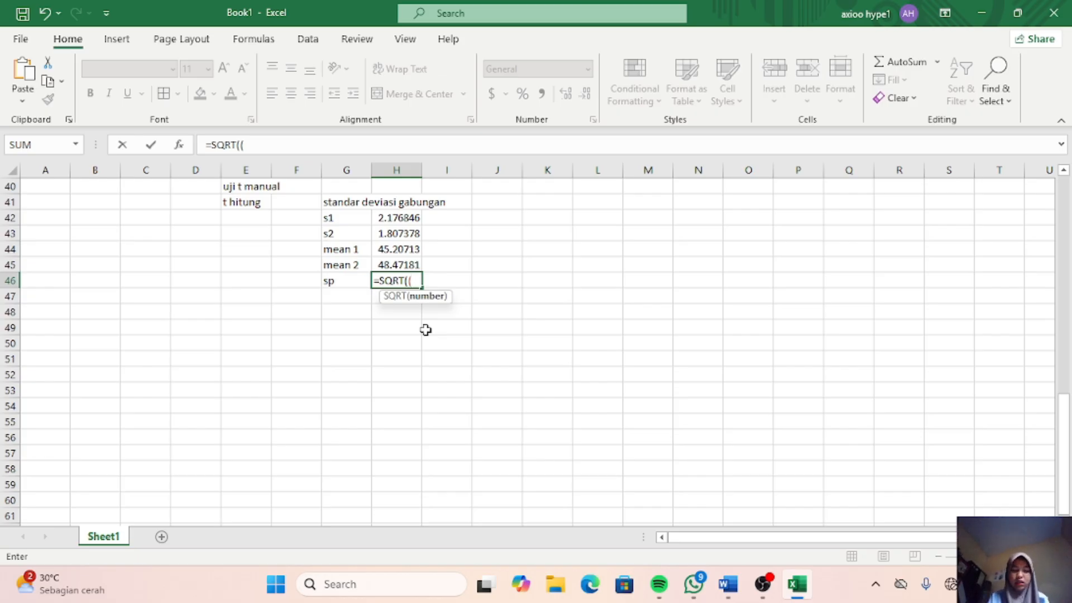
type("15")
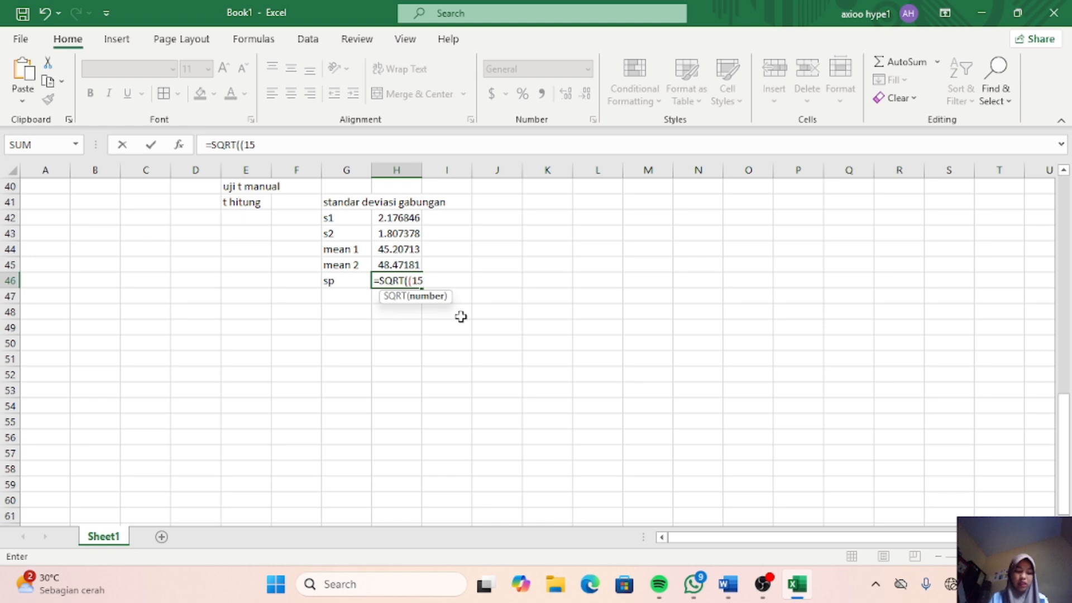
type("*")
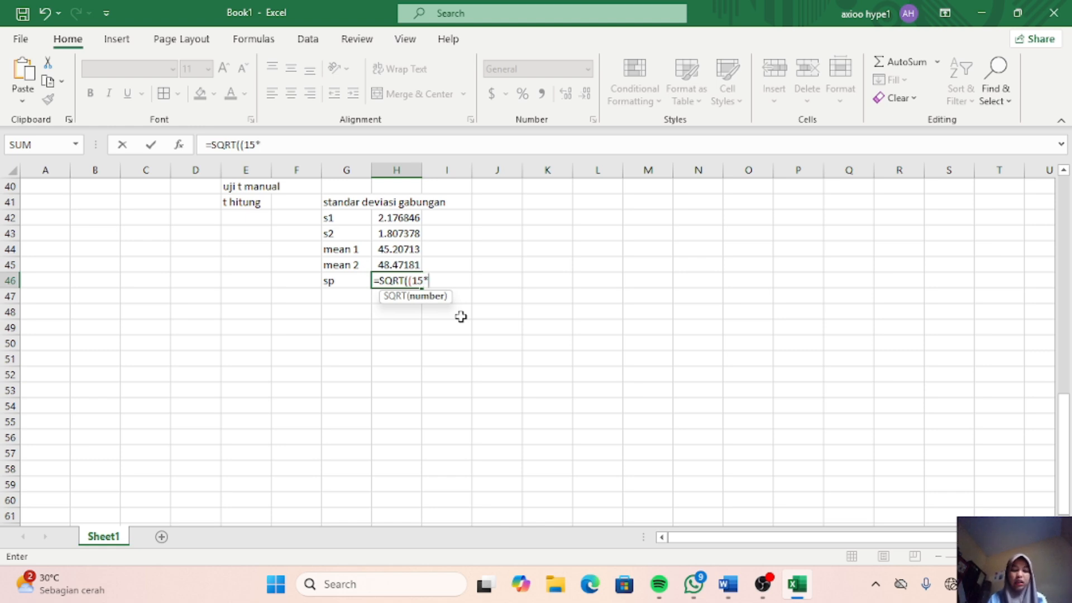
type("(")
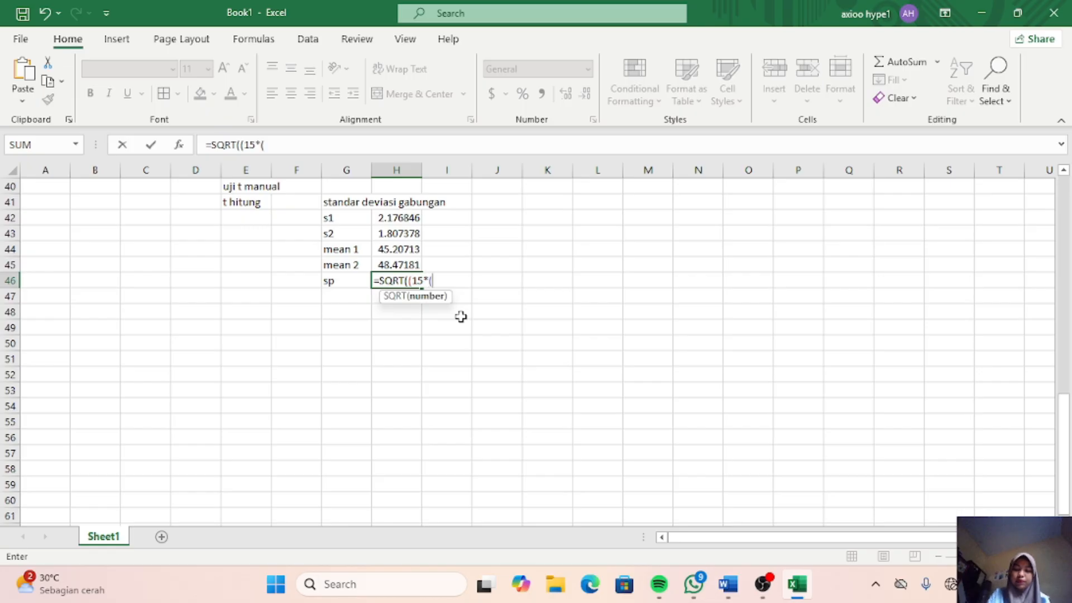
left_click(412, 218)
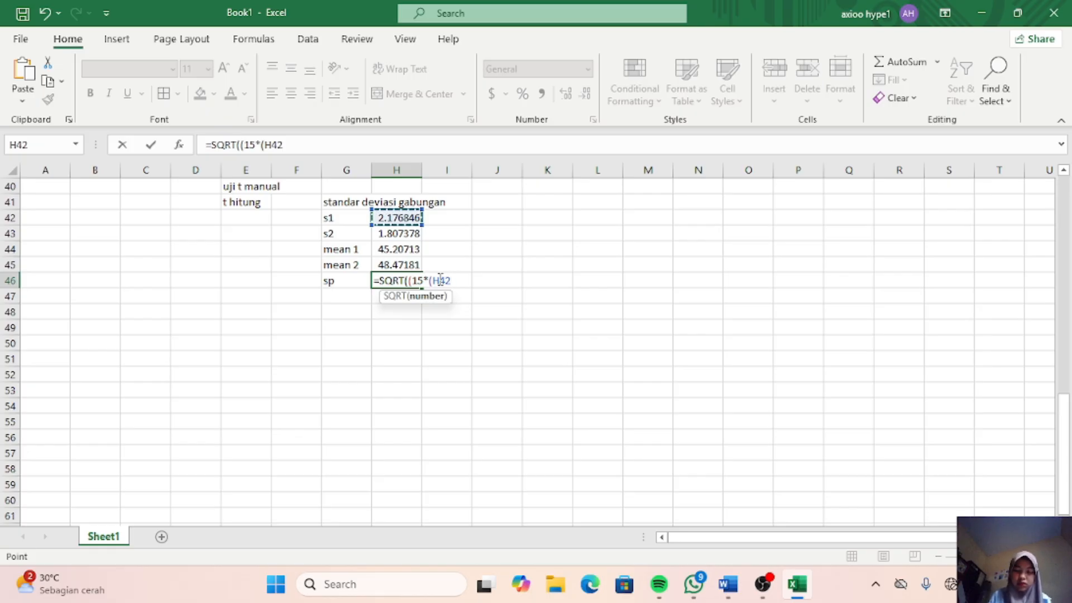
type("^2")
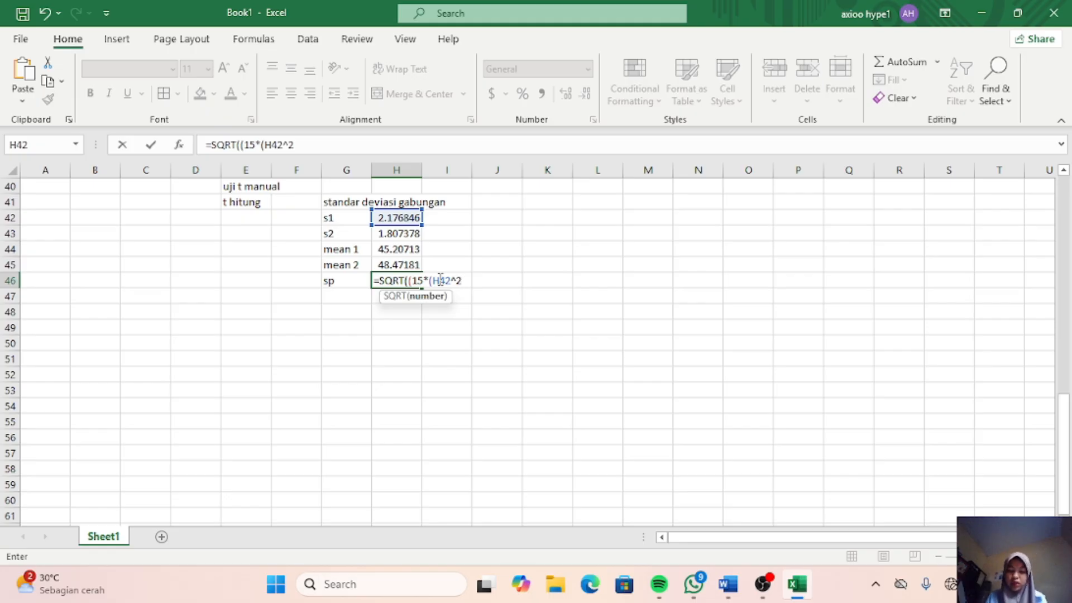
type(")")
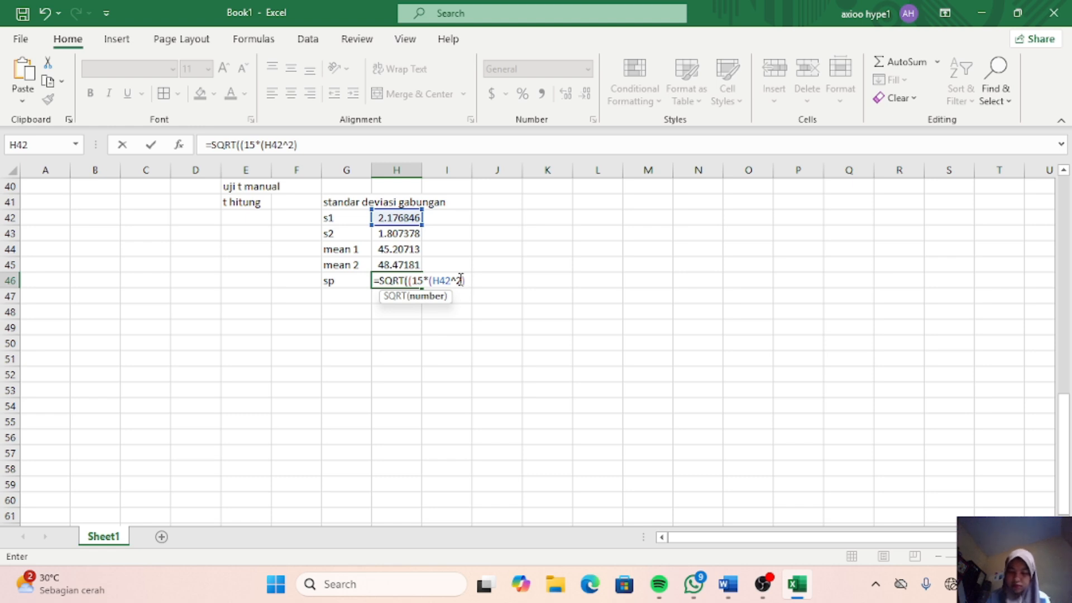
Step: Add the second term to the sp formula, 15 times s2 squared: +15*(H43^2)
type("+")
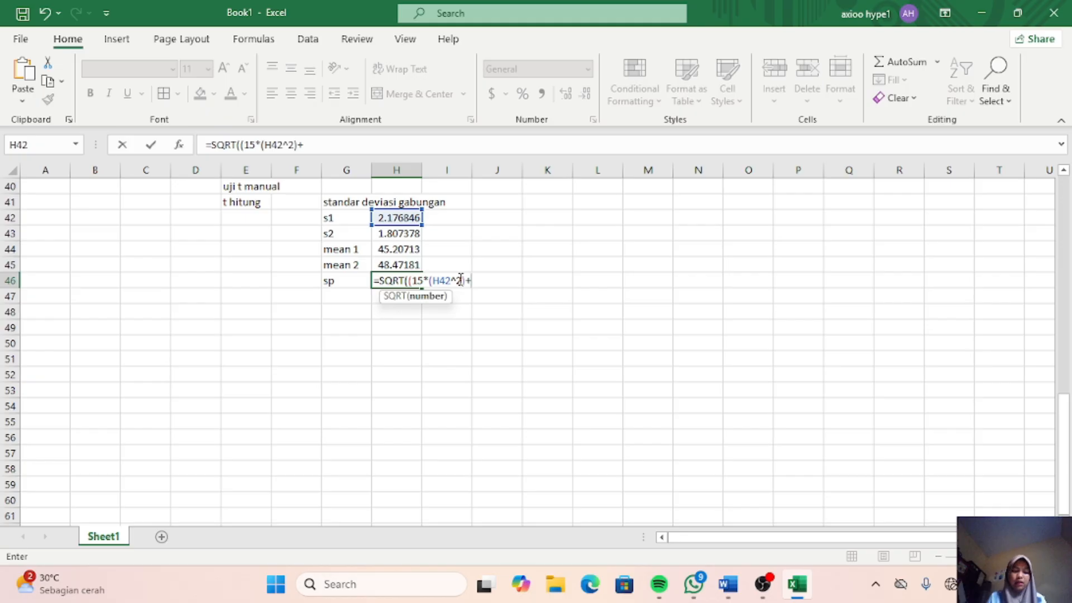
type("15")
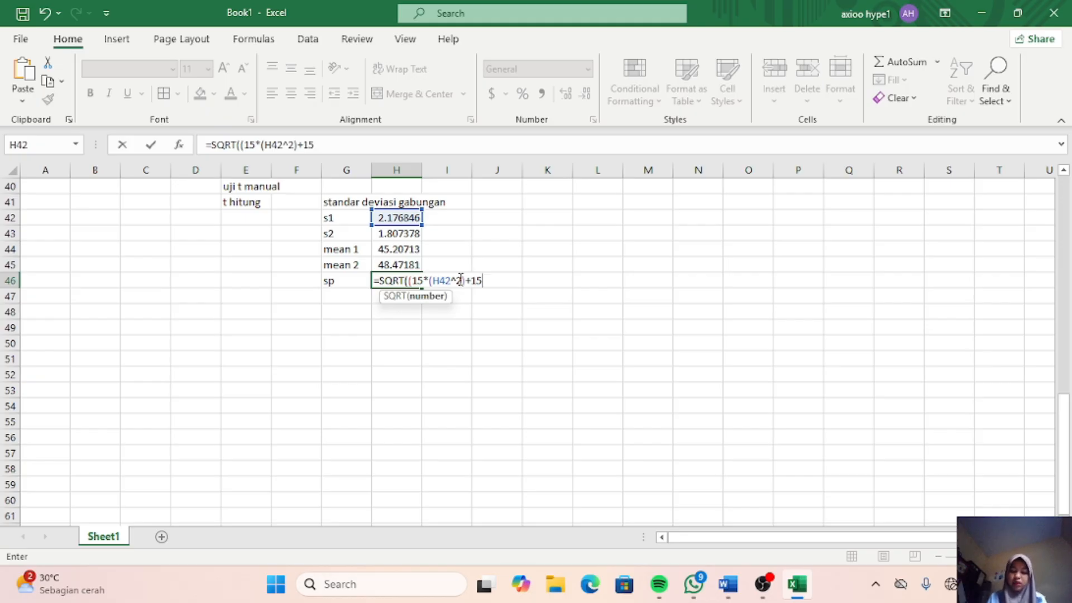
type("*")
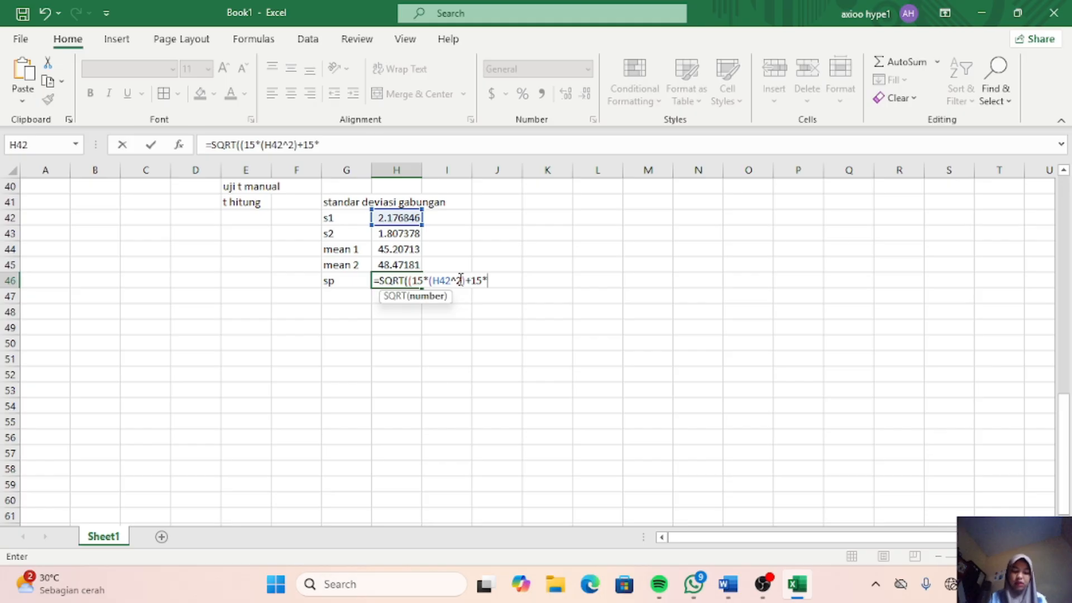
type("(")
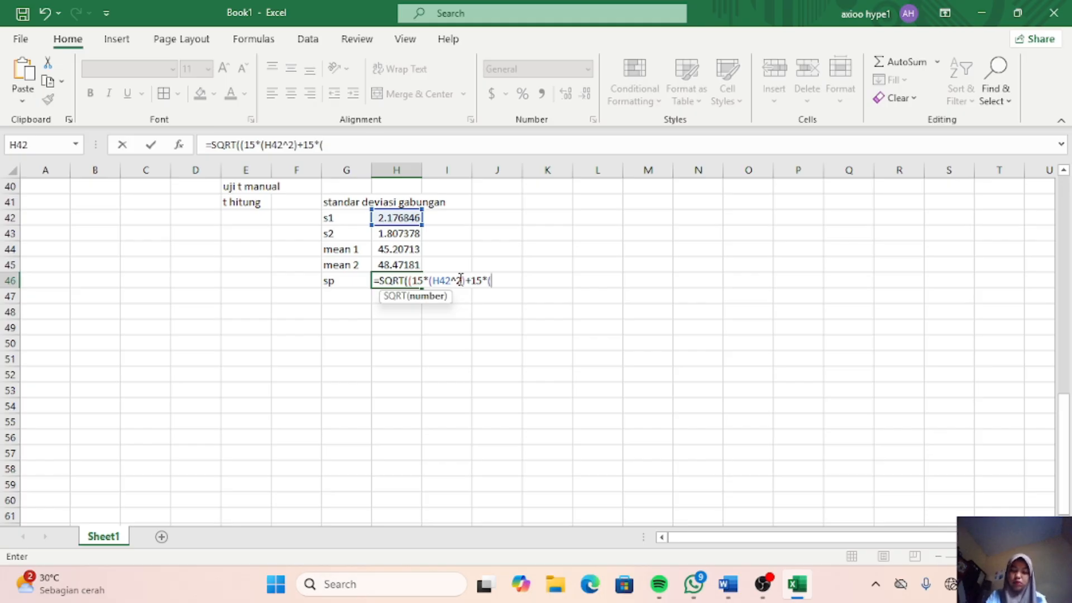
left_click(412, 233)
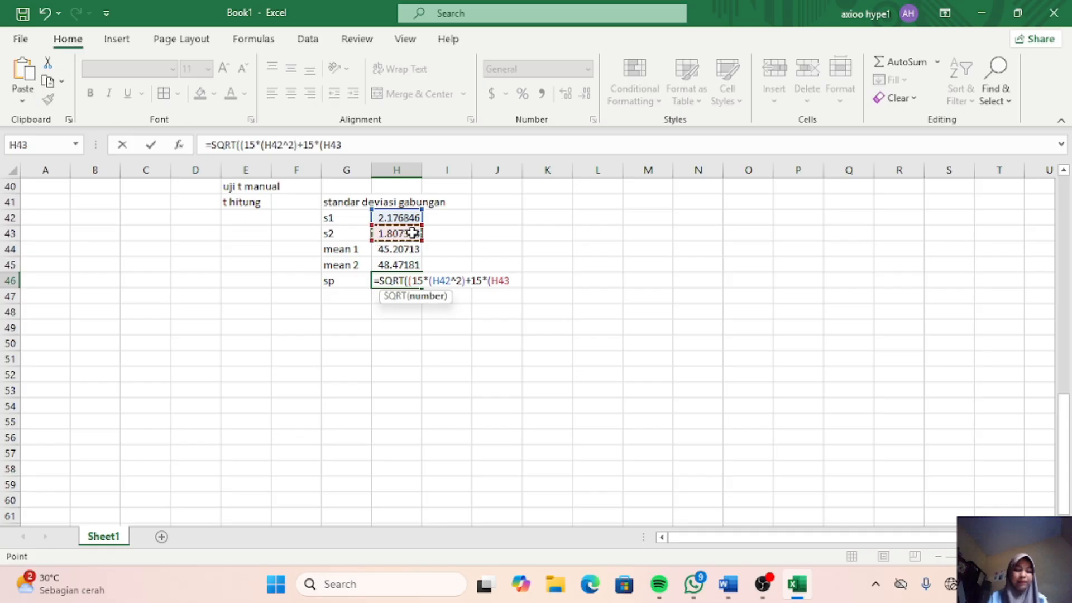
type("^2")
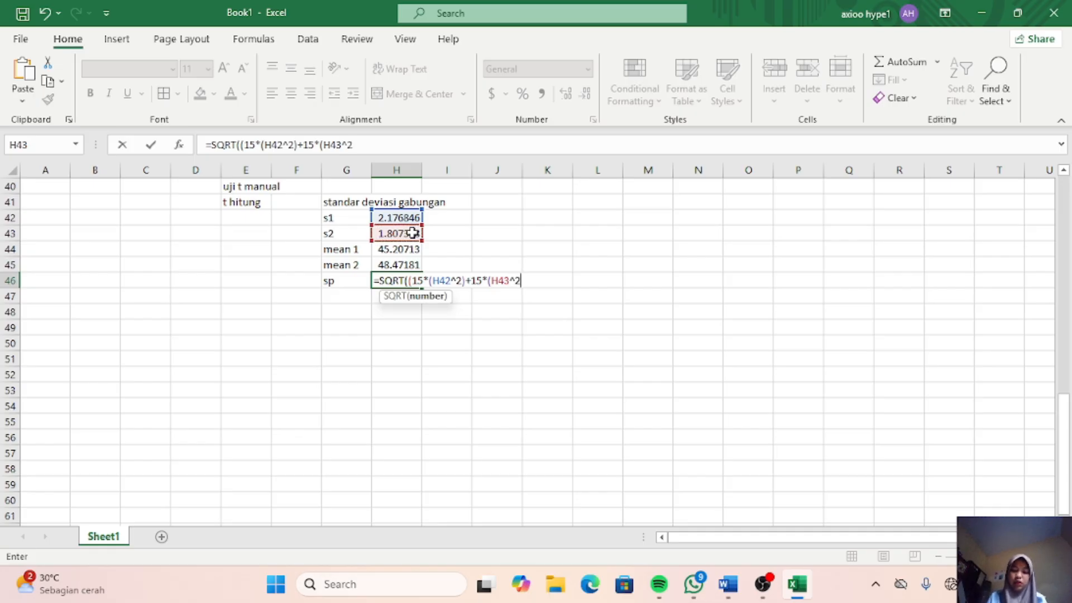
type(")")
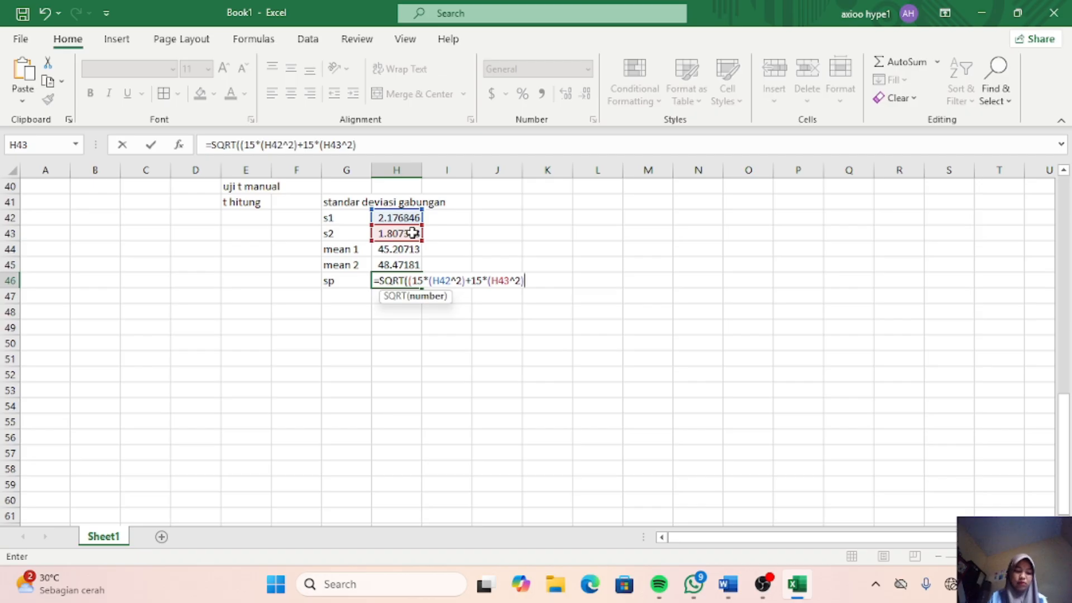
Step: Close the sum in the sp formula, divide it by 30, and accept the corrected formula =SQRT((15*(H42^2)+15*(H43^2))/30)
type(")")
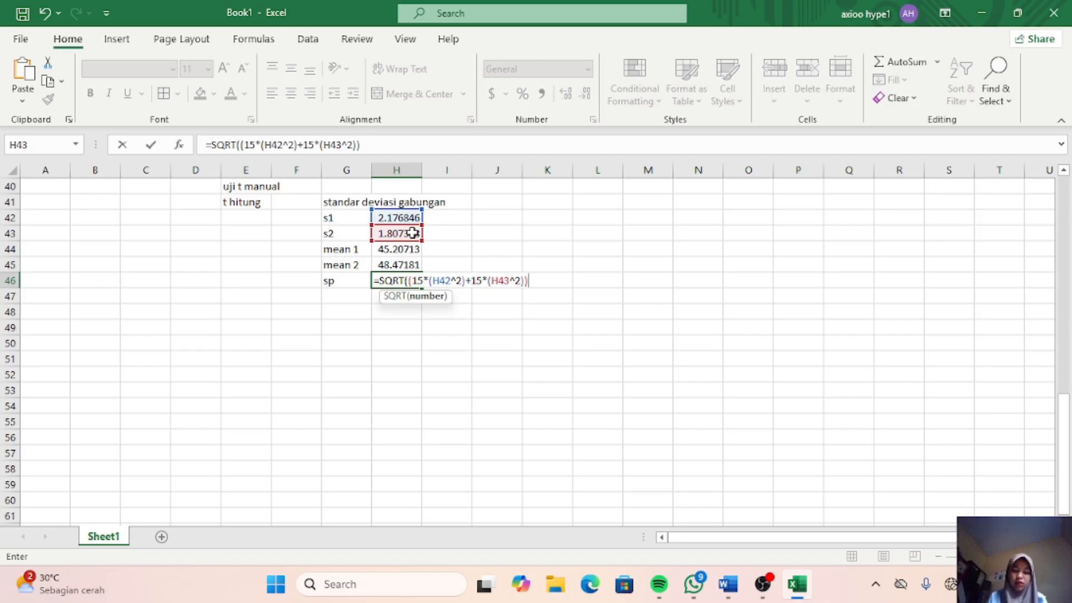
type("/30")
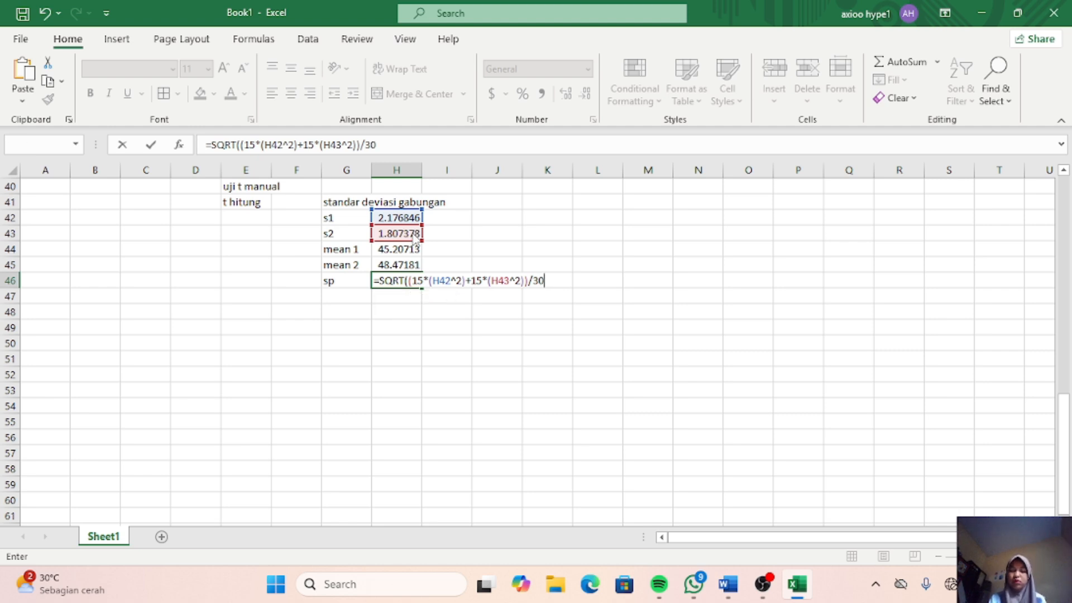
key("Return")
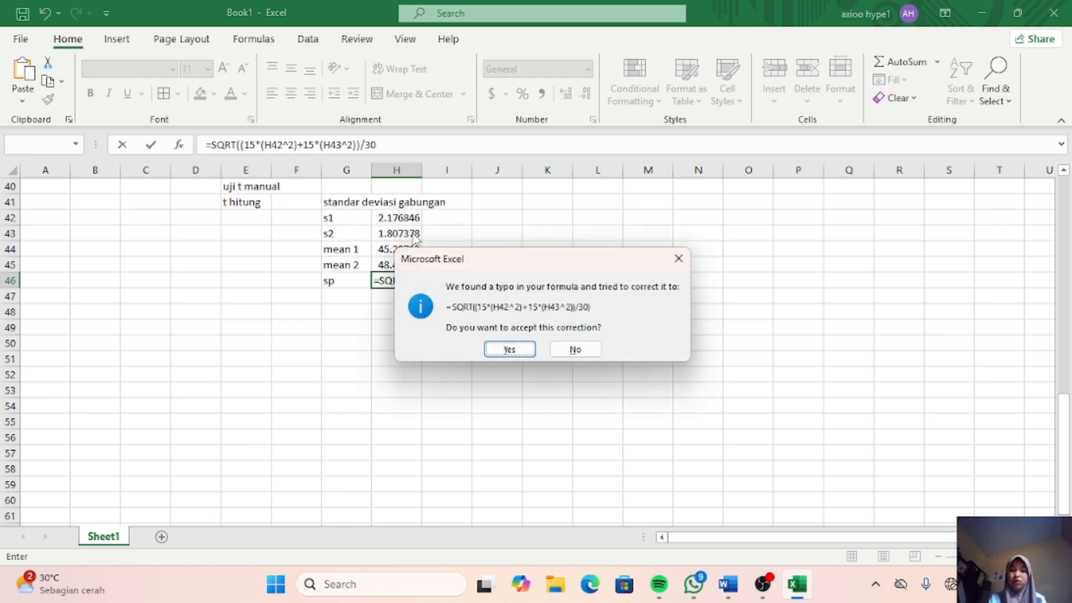
left_click(515, 348)
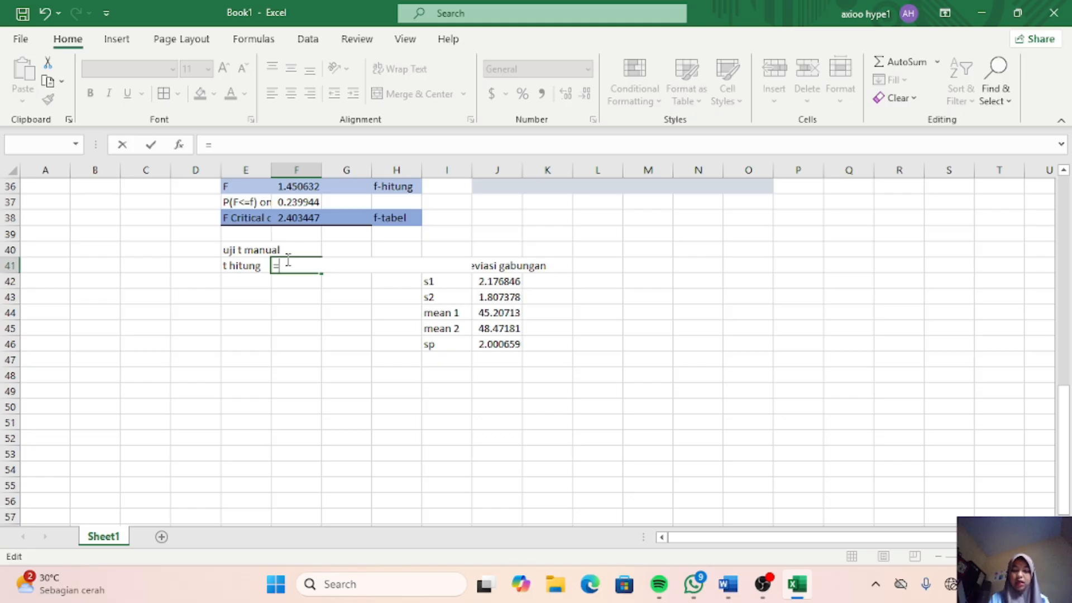
Step: Begin the t hitung formula in F41 with an opened bracket holding mean 1 minus mean 2: =(J44-J45
type("(")
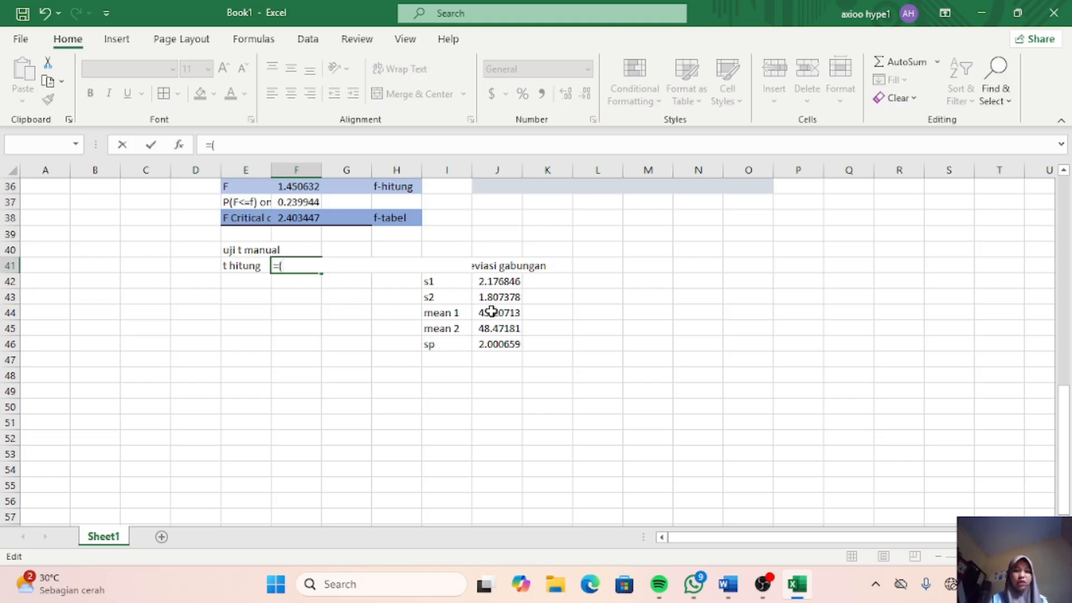
left_click(491, 311)
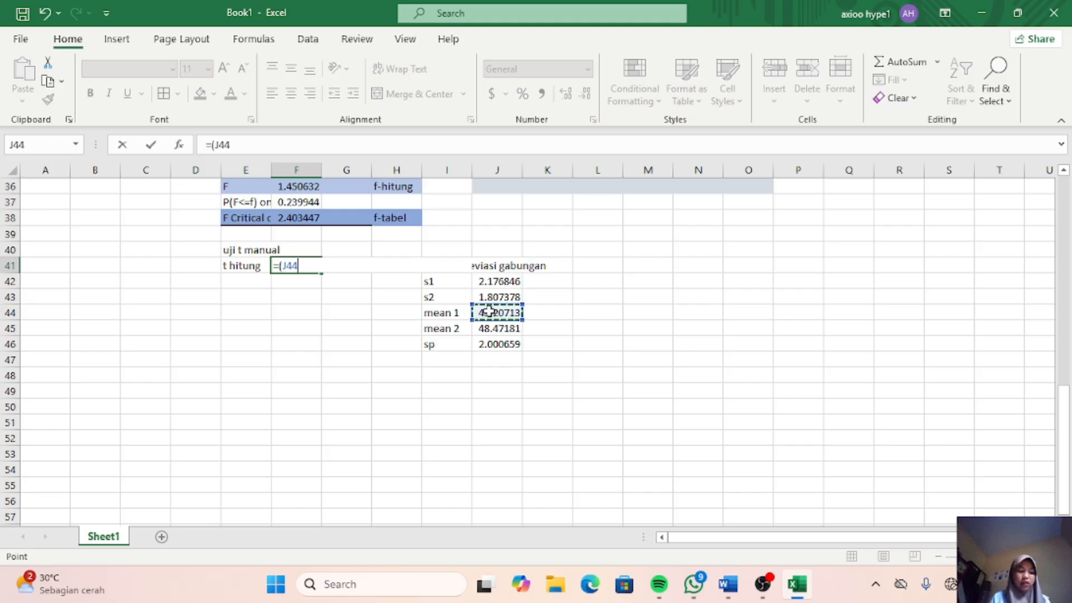
type("-")
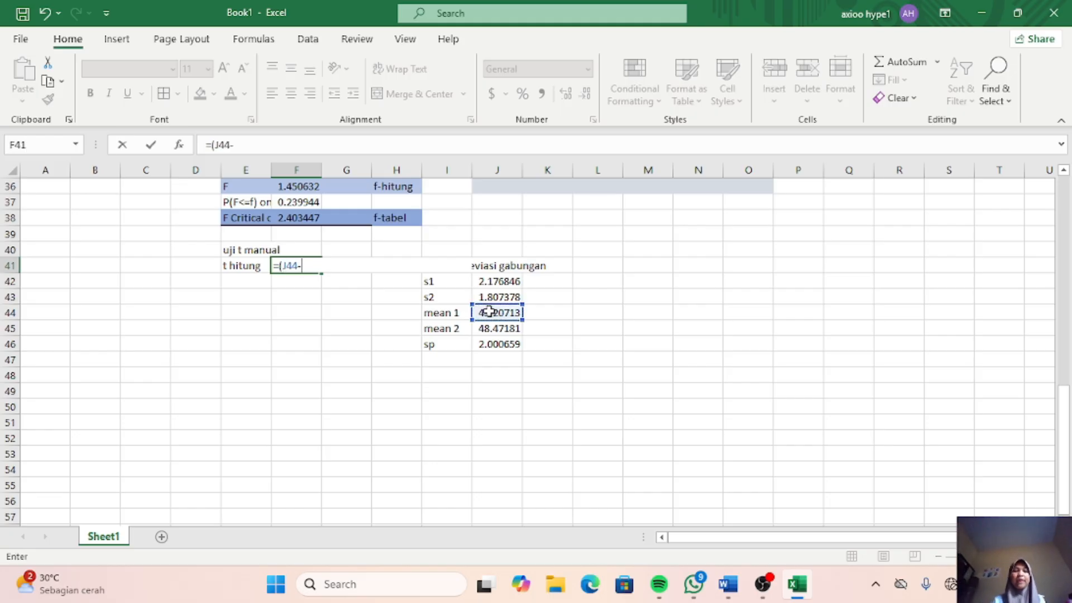
left_click(515, 329)
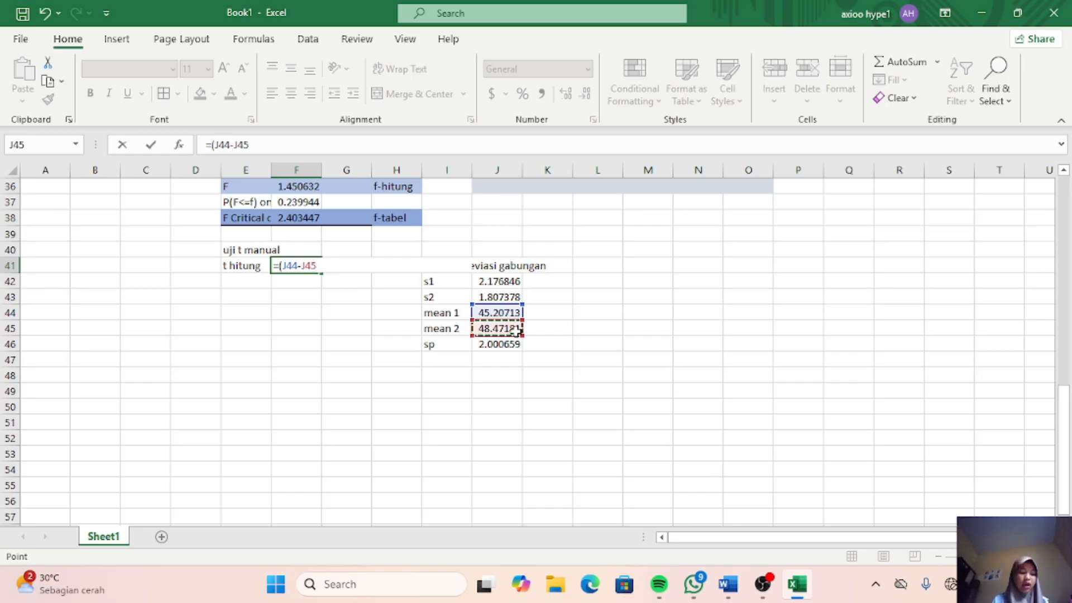
Step: Subtract the d0 value in F4 within the t hitung formula and close the bracket: =(J44-J45-F4)
type("-")
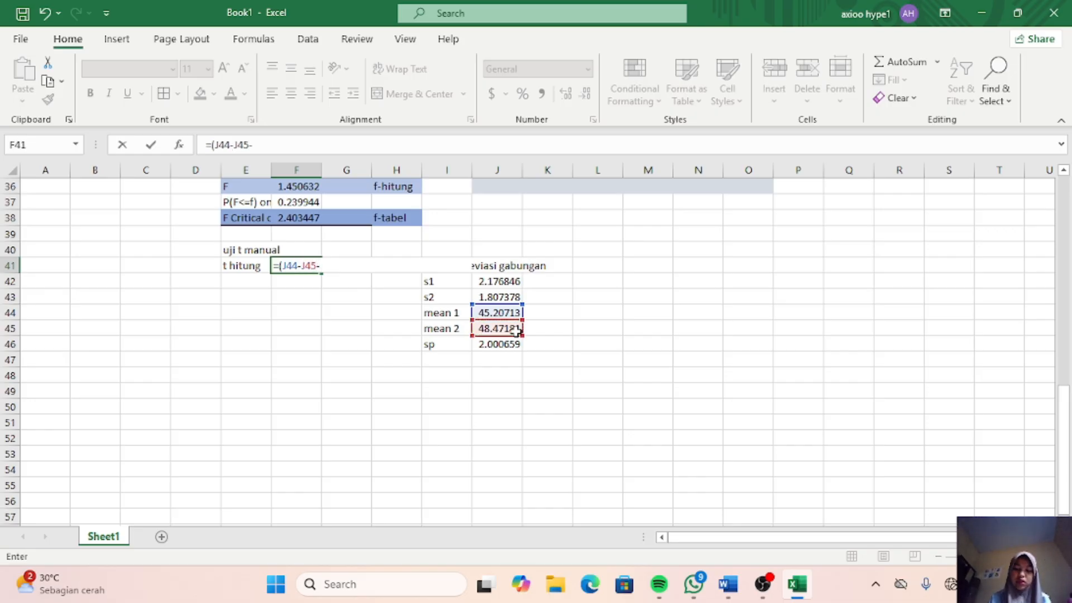
scroll(400, 281, "up", 9)
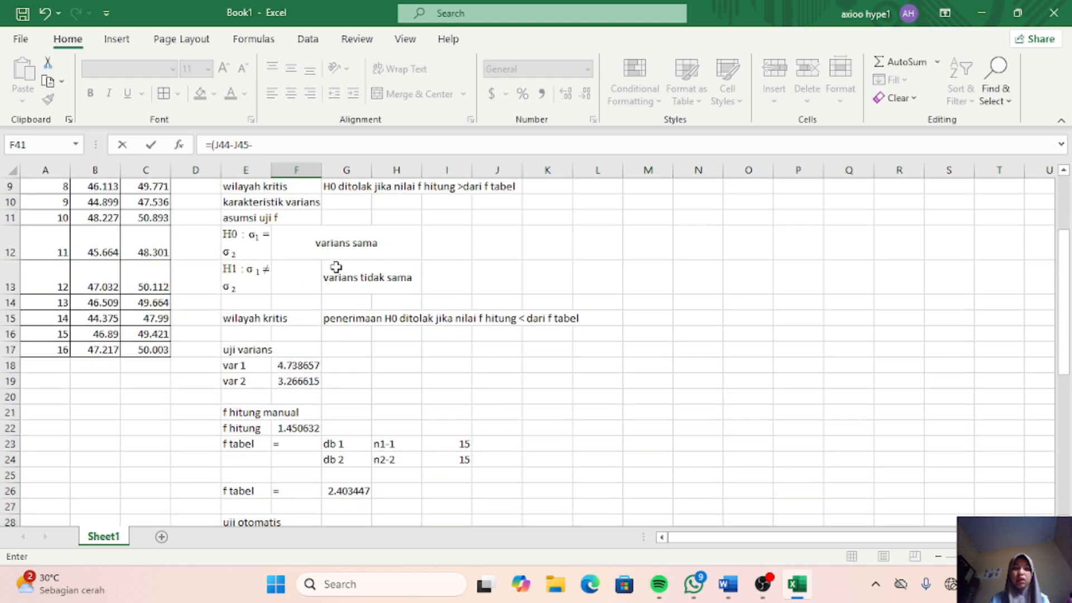
scroll(336, 267, "up", 3)
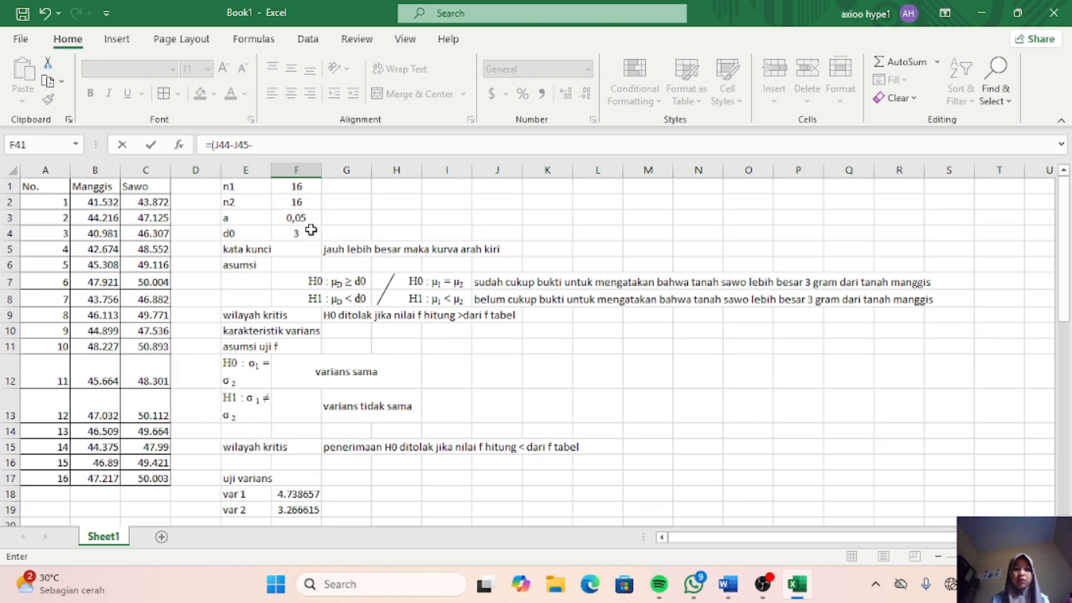
left_click(312, 234)
scroll(315, 302, "down", 10)
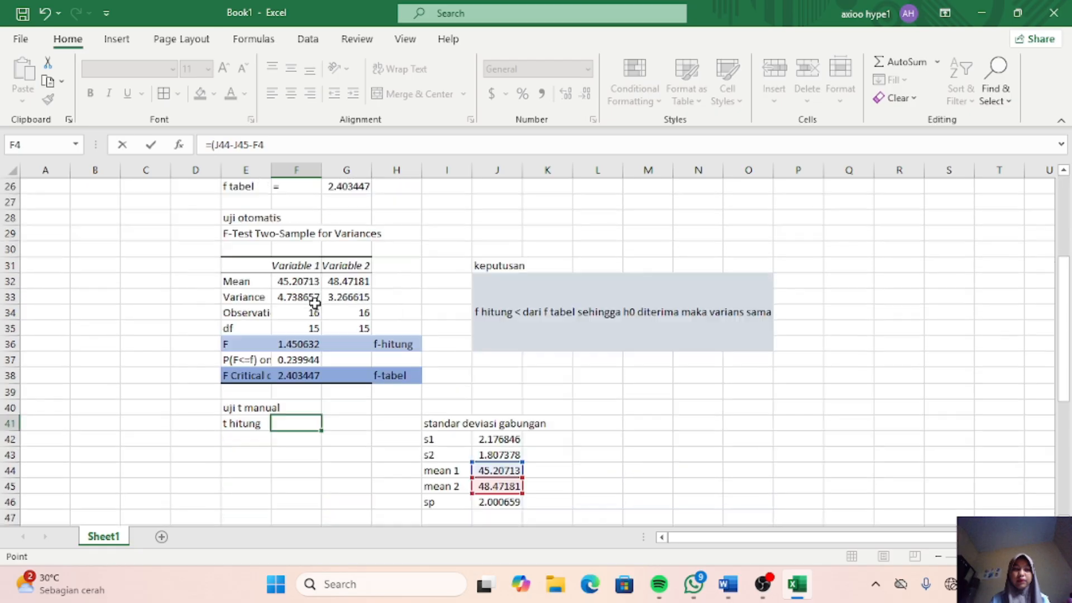
scroll(315, 303, "down", 1)
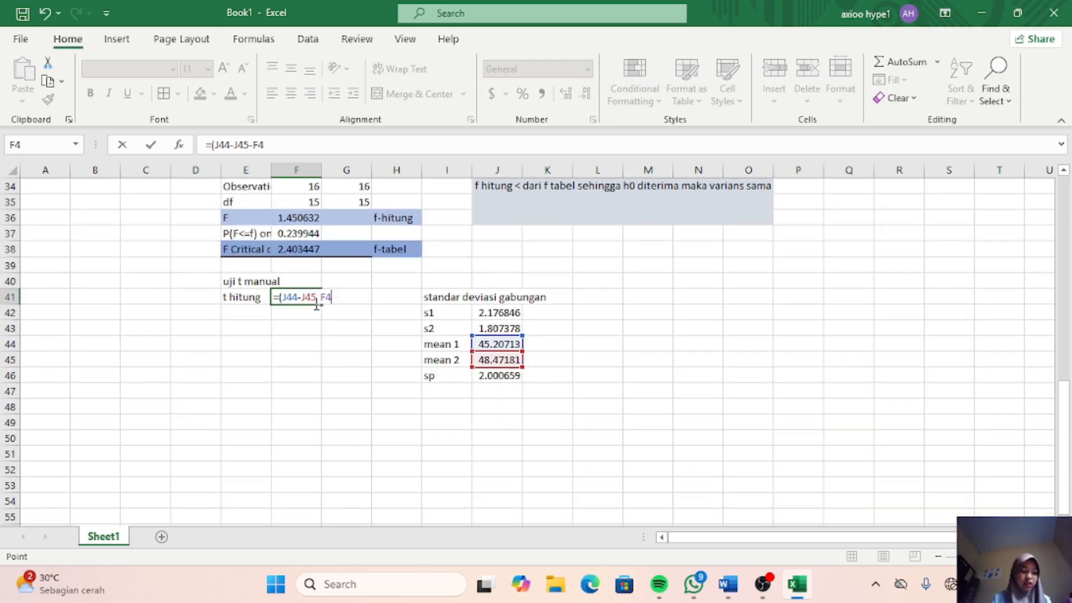
type(")")
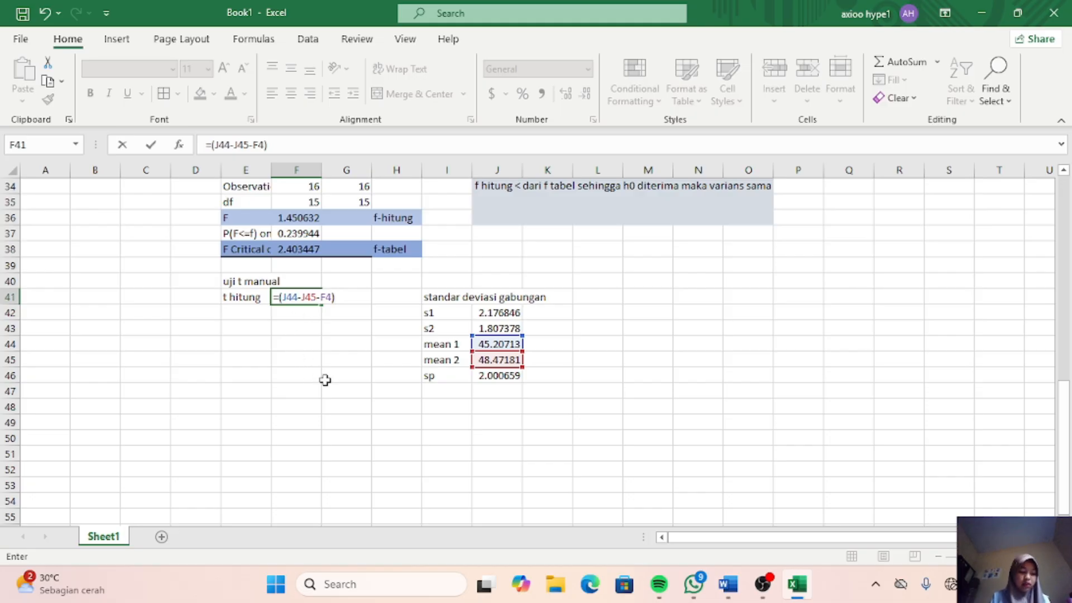
Step: Divide the t hitung difference by sp in J46 and multiply it by an opened SQRT function
type("/")
left_click(496, 374)
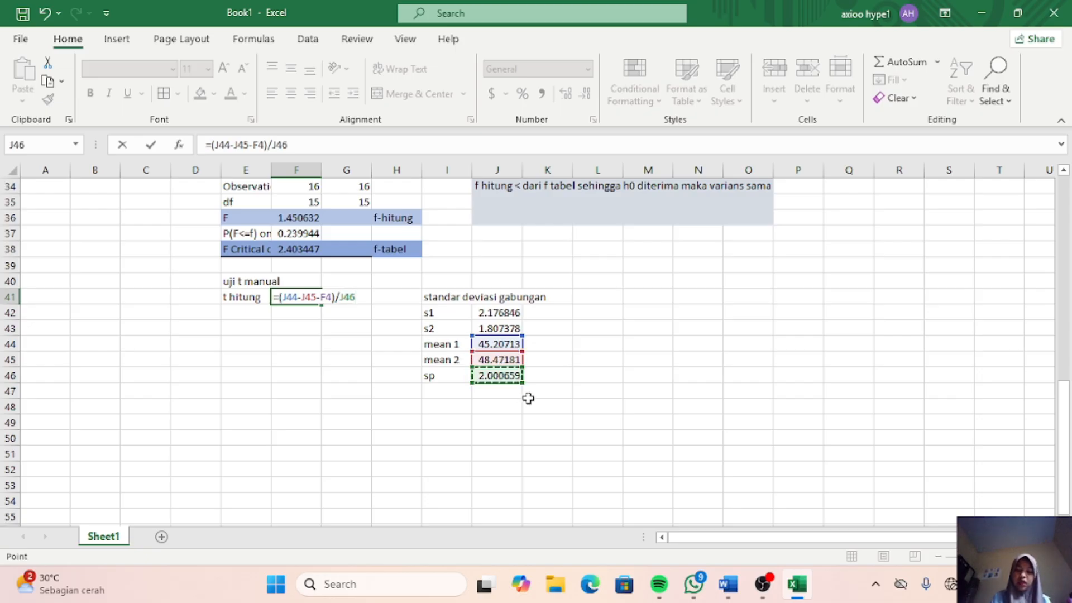
type("*")
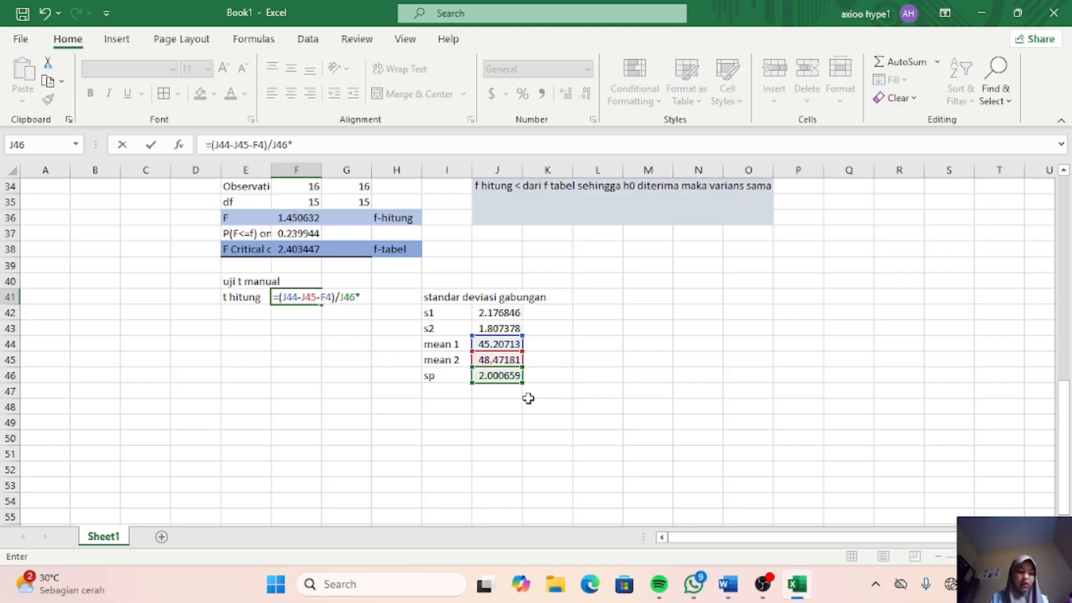
type("s")
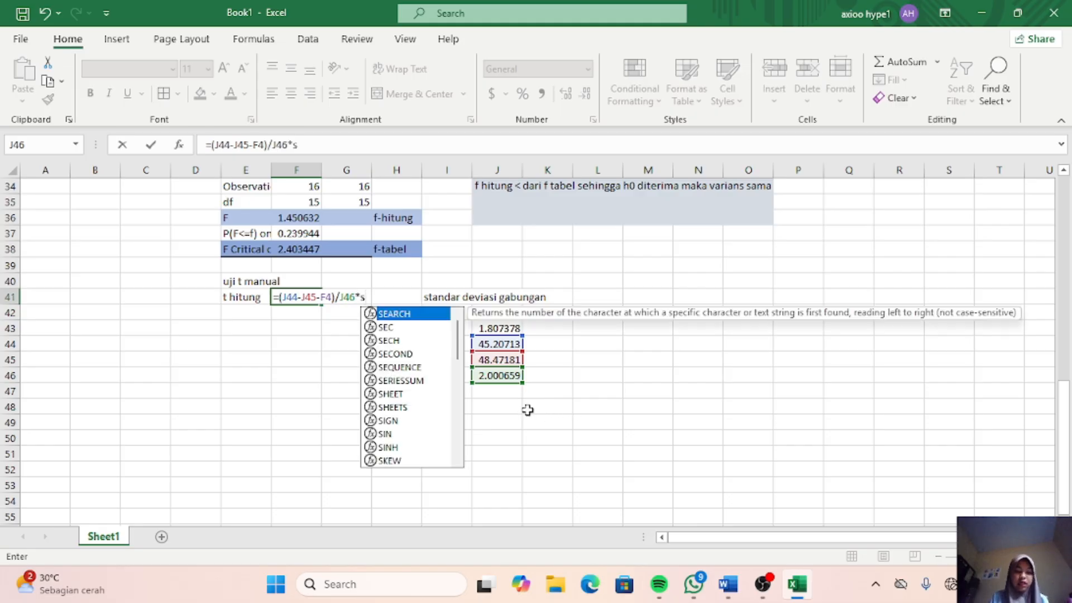
type("qrt")
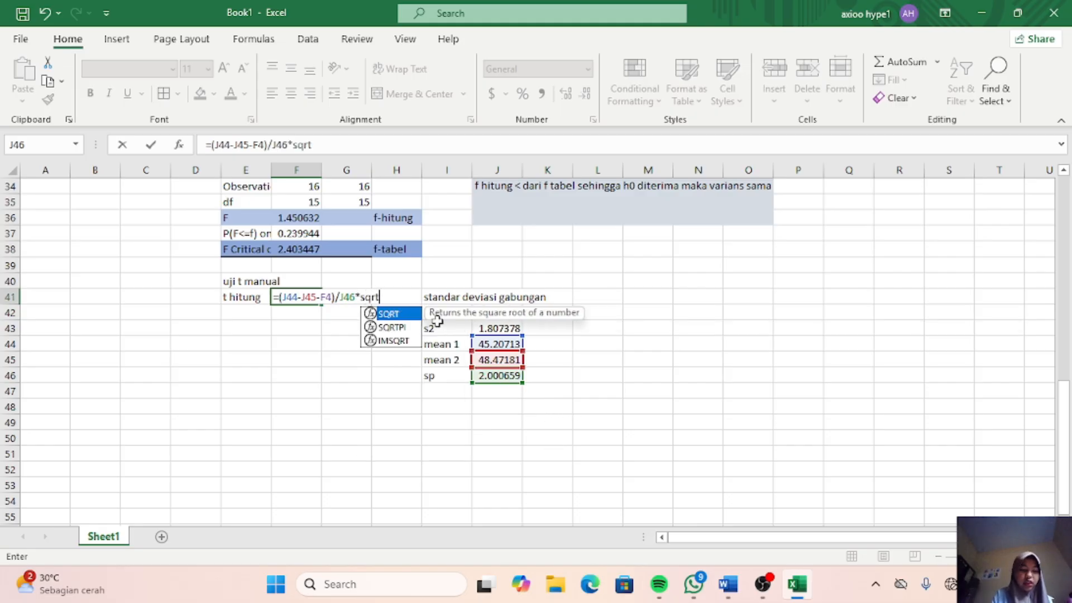
double_click(405, 319)
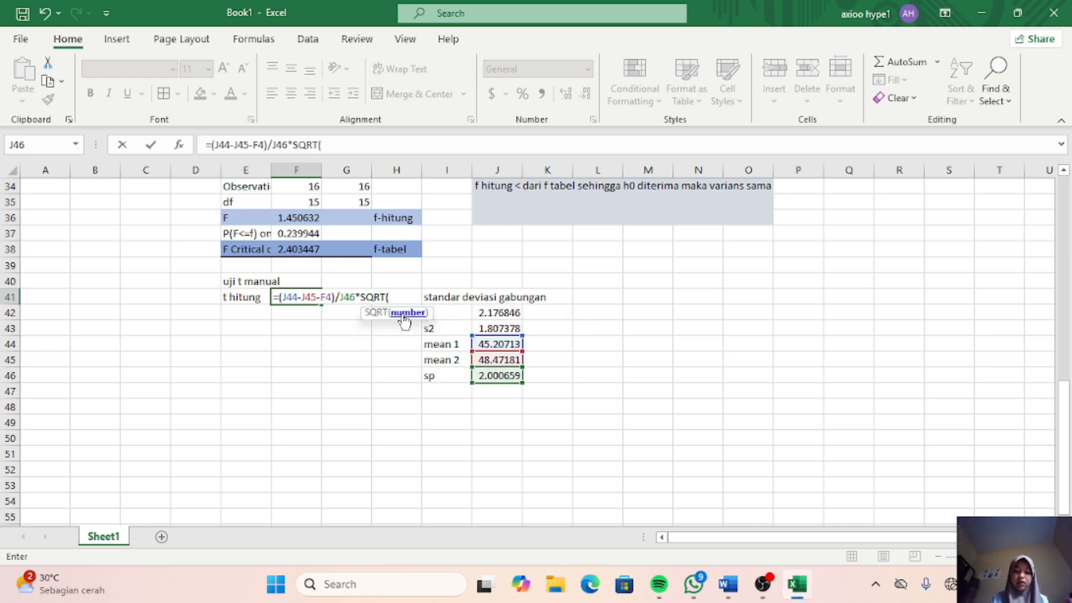
Step: Fill the square root with 1/16+1/16 and accept the t hitung formula =(J44-J45-F4)/J46*SQRT((1/16+1/16))
type("(")
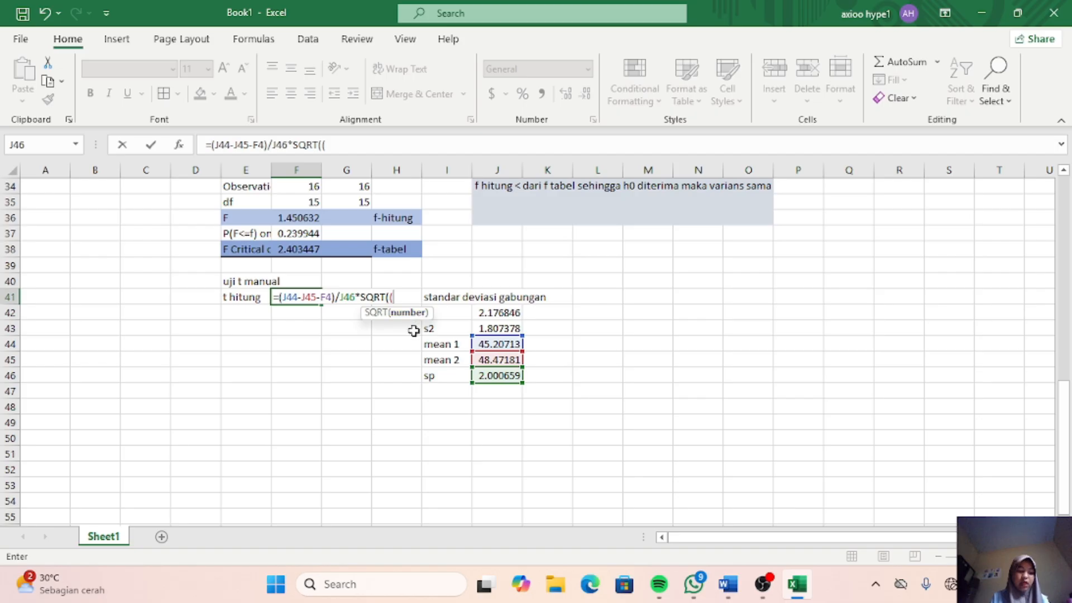
type("1")
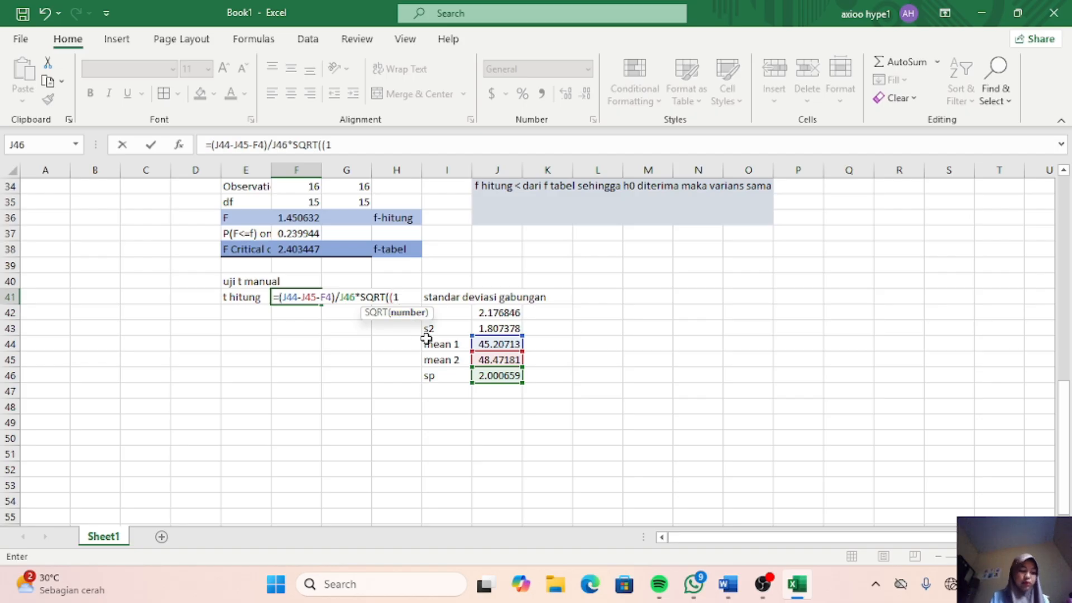
type("/")
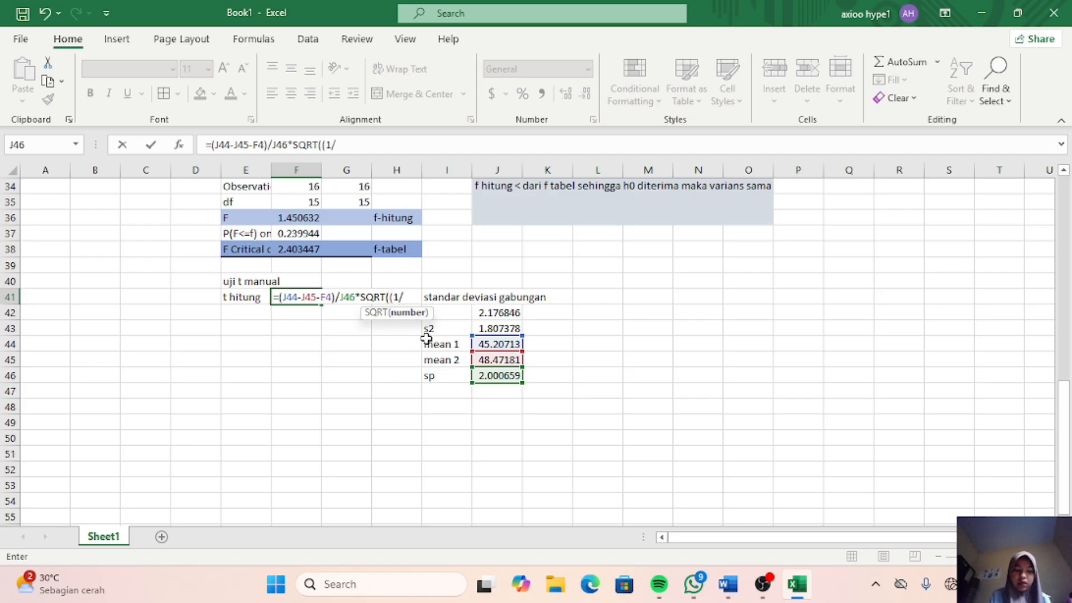
type("16")
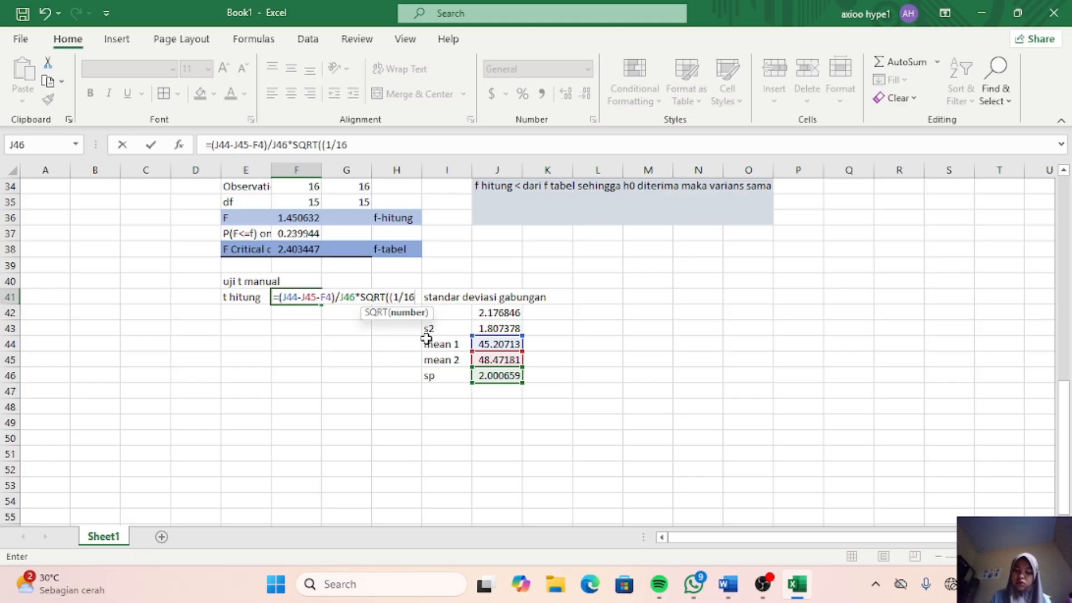
type("+")
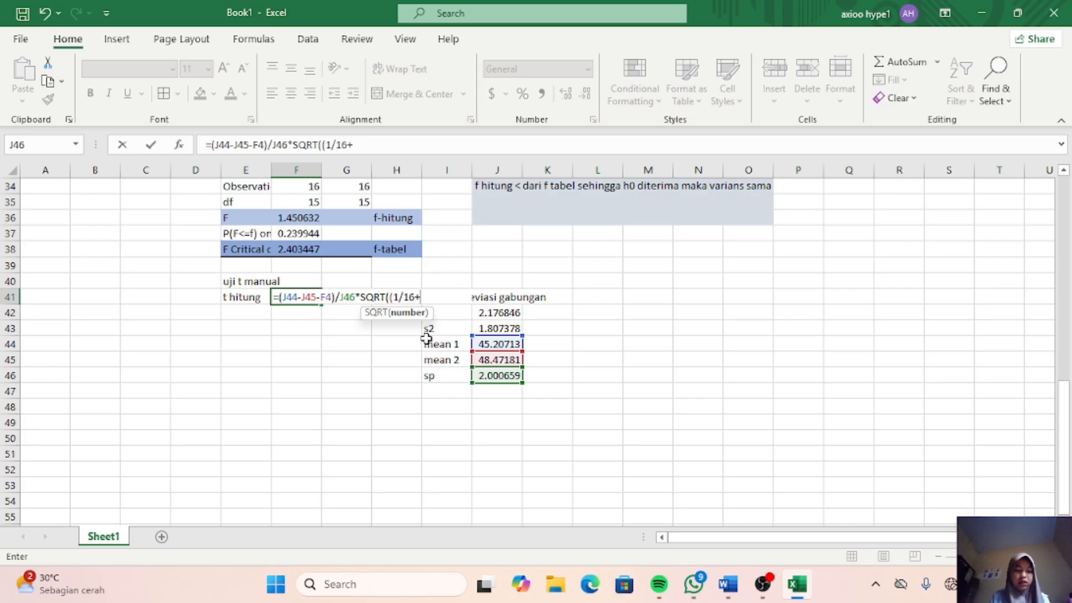
type("1")
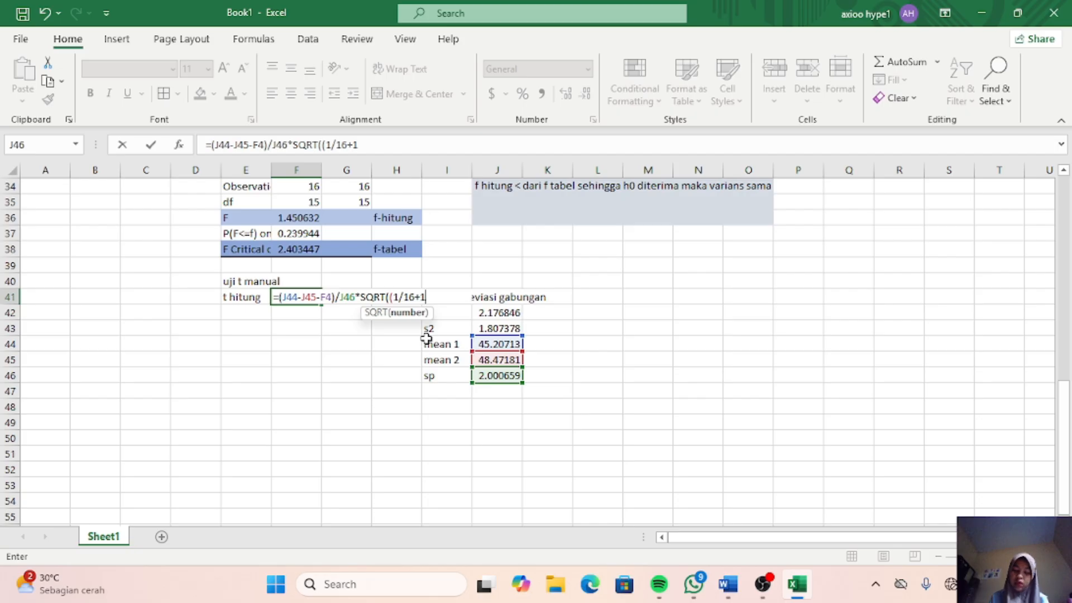
type("/16")
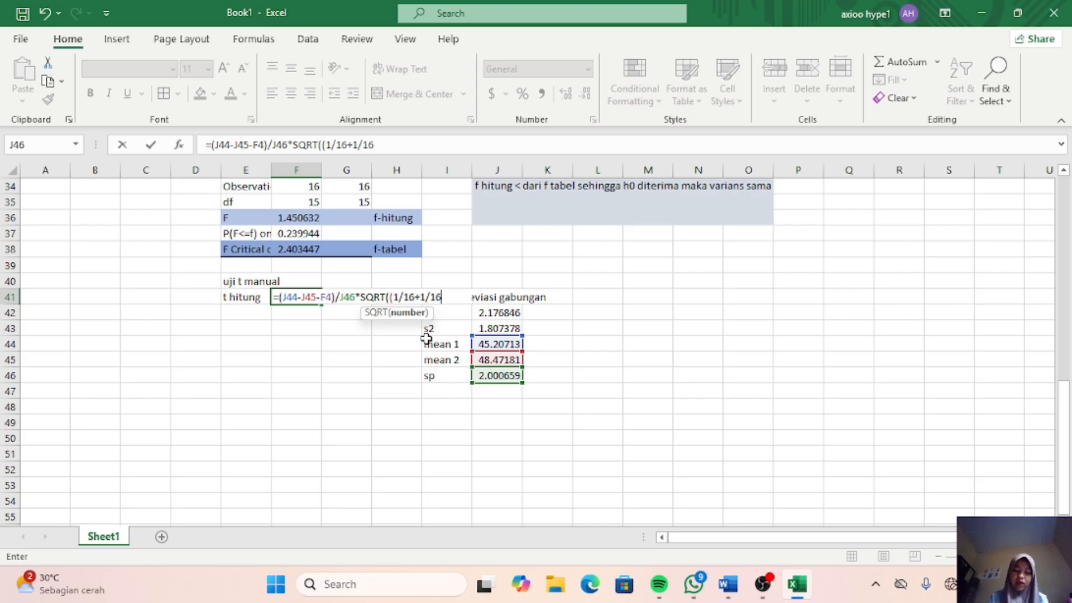
type(")")
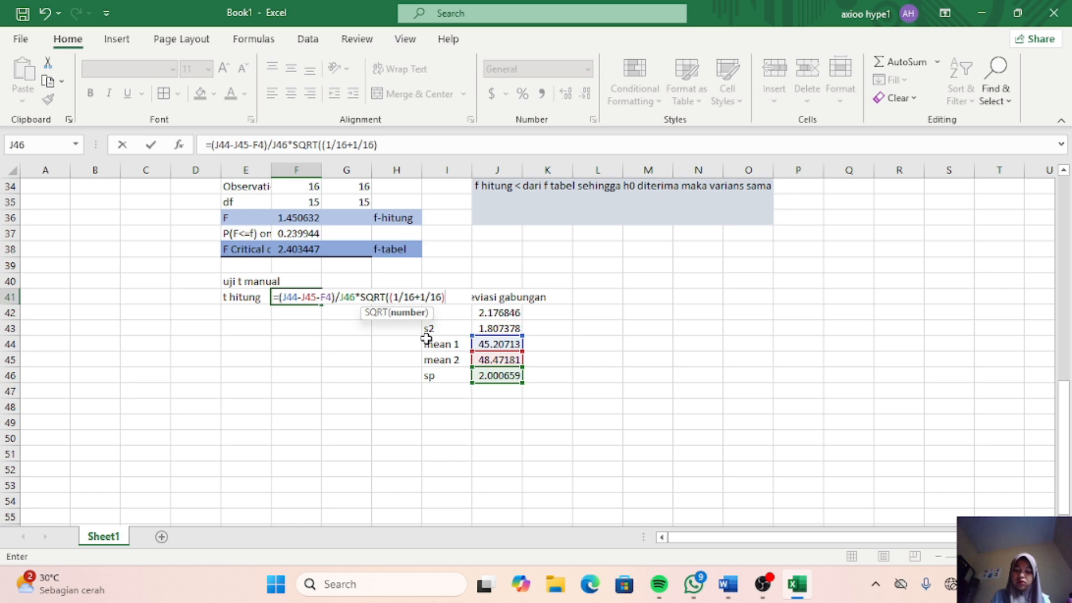
type(")")
key("Return")
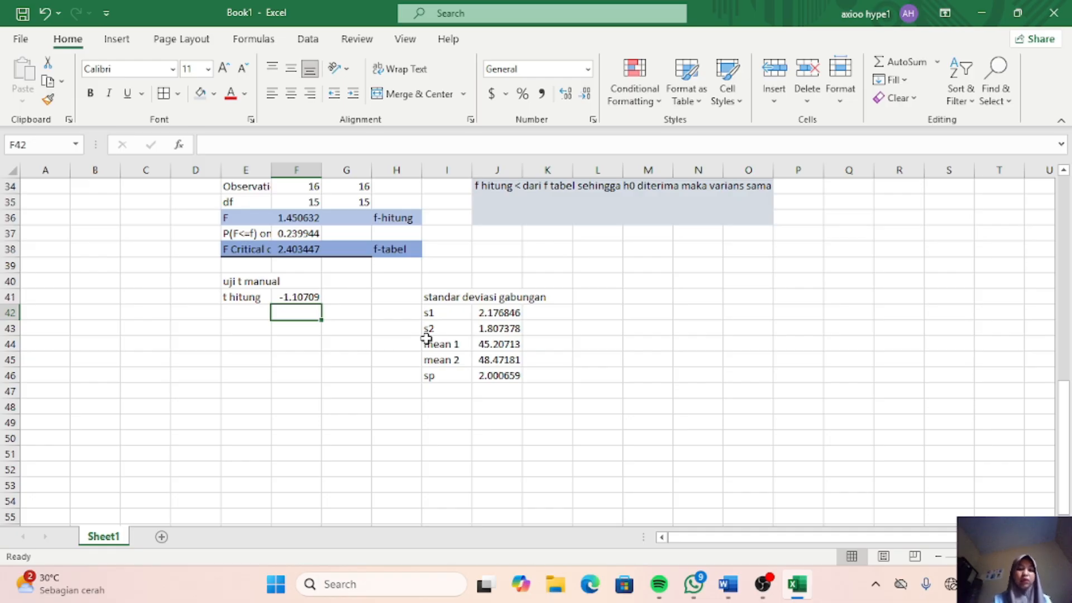
Step: Enter the labels t tabel, df, a and t tabel down cells E48 to E51, below the manual t-test
scroll(390, 404, "down", 2)
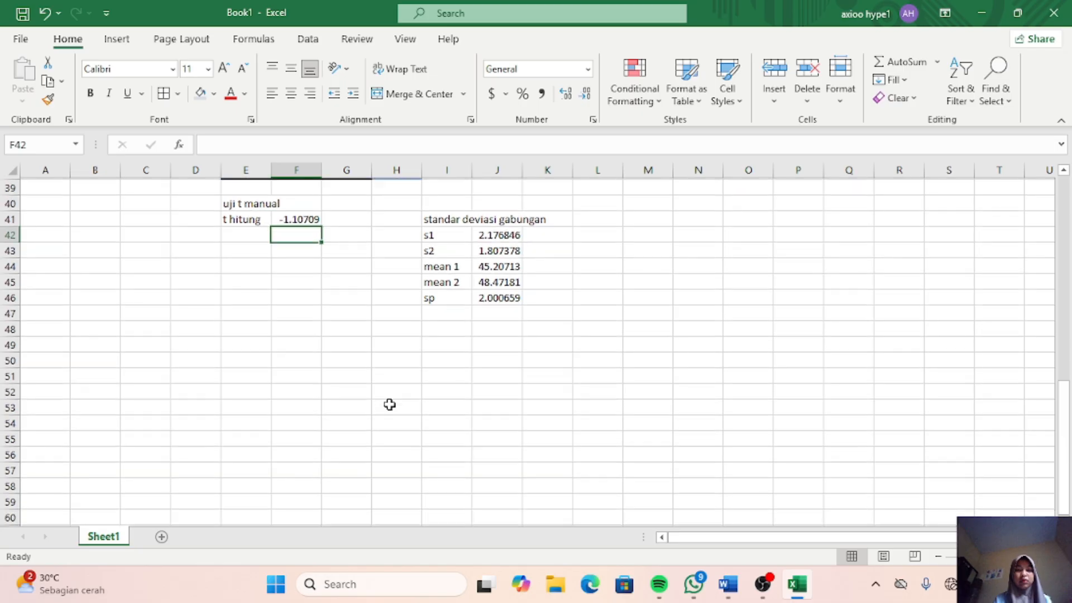
scroll(389, 405, "up", 1)
scroll(389, 404, "down", 1)
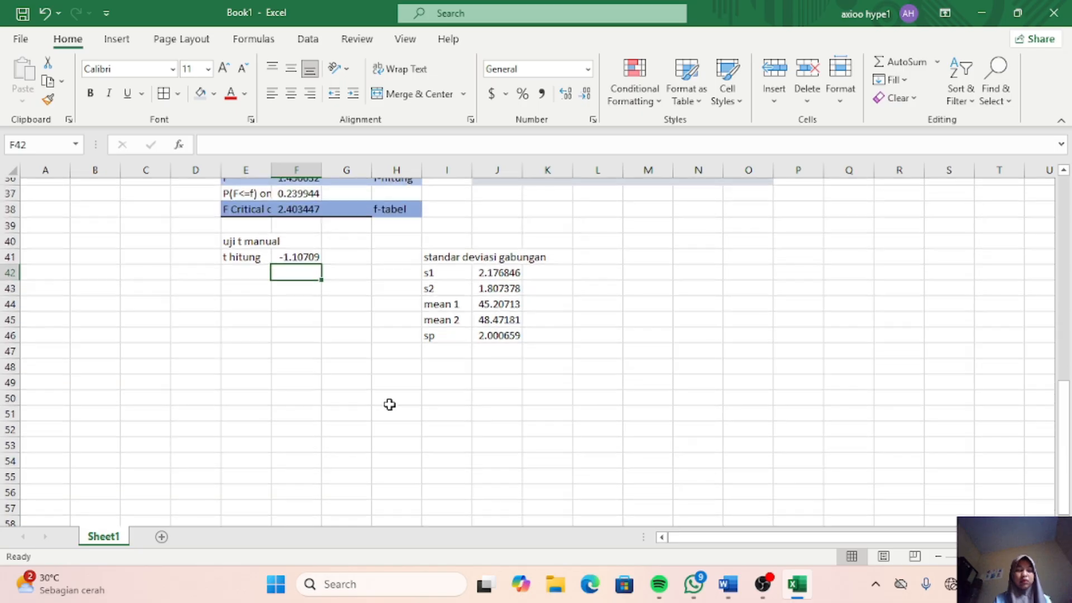
left_click(249, 360)
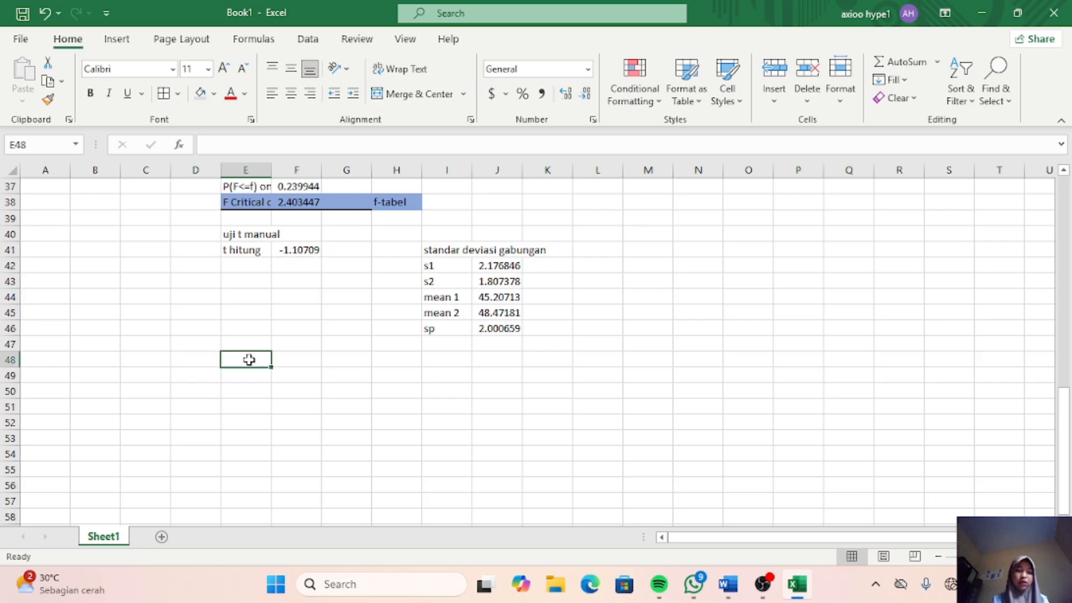
type("t tab")
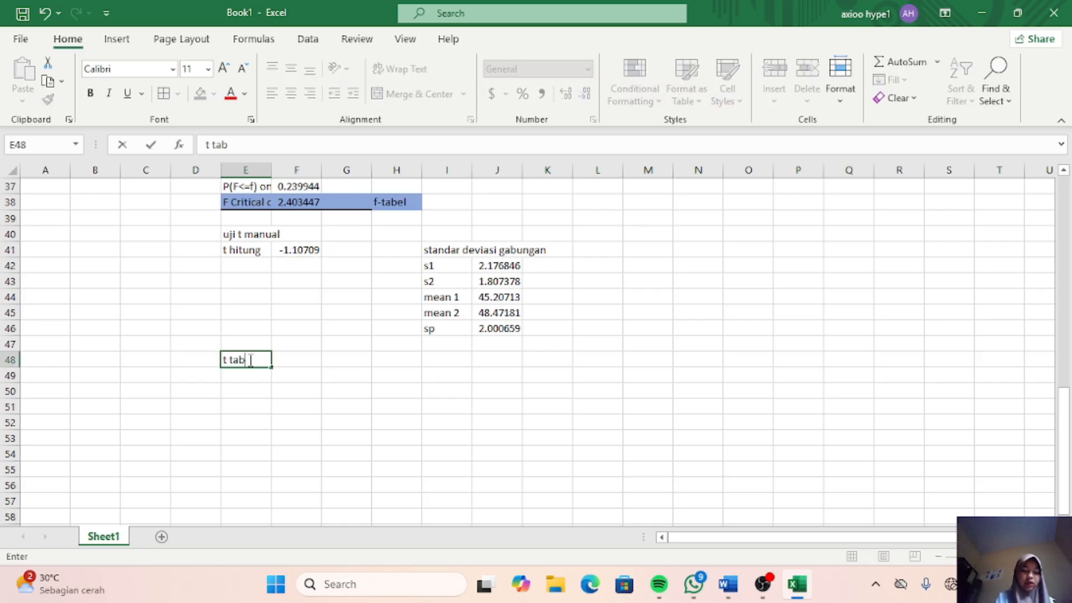
type("el")
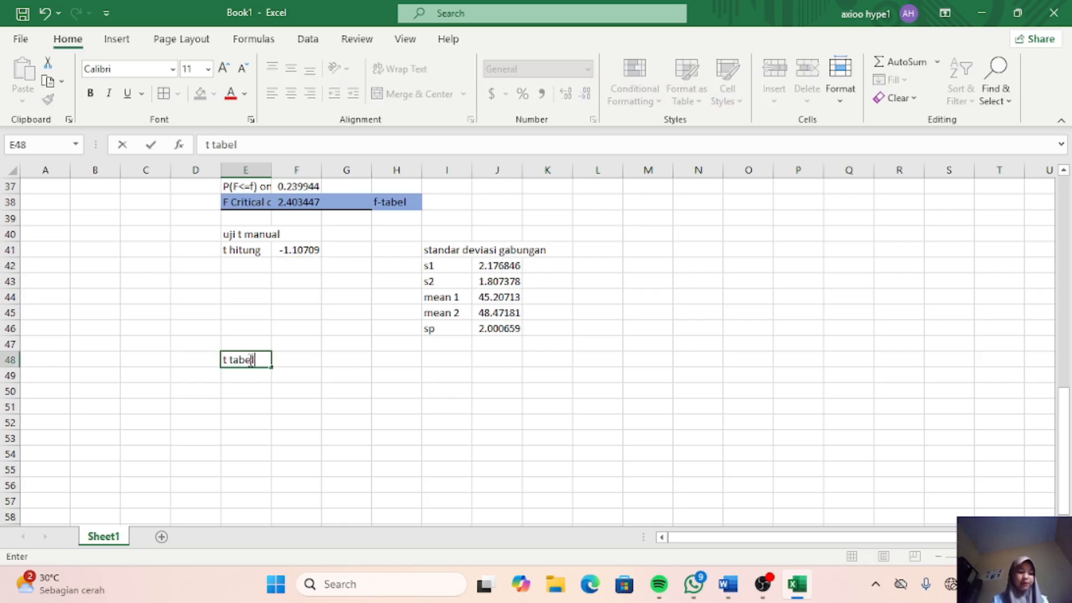
left_click(250, 376)
type("df")
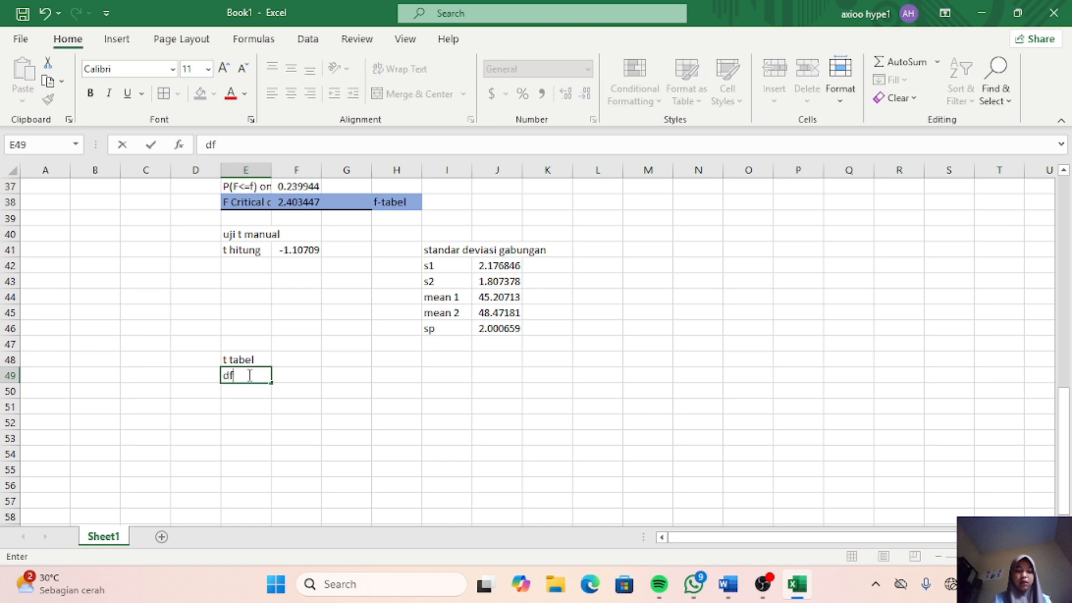
key("Return")
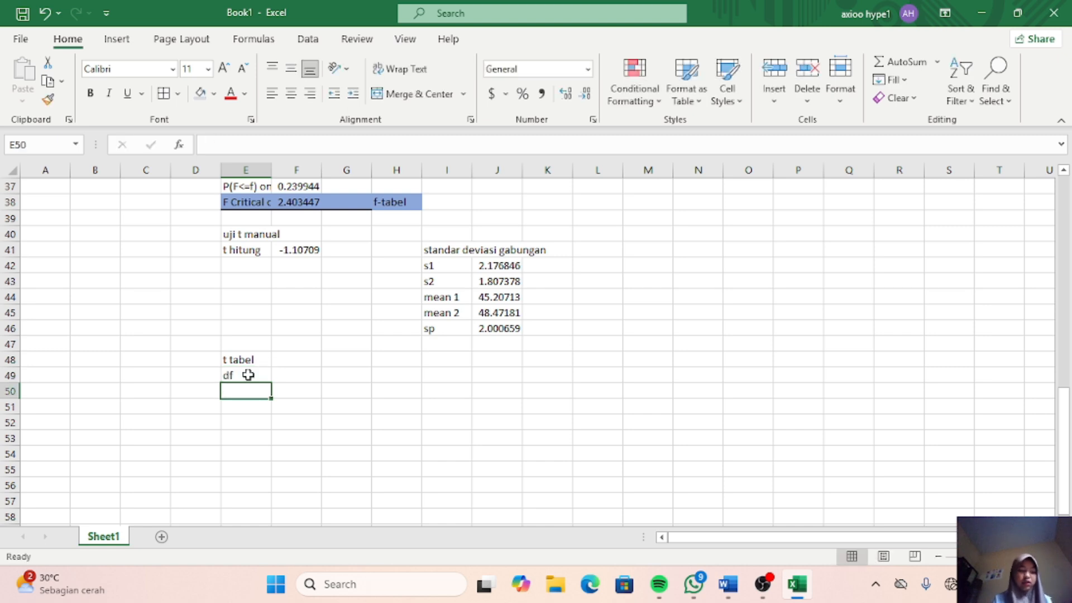
type("a")
key("Return")
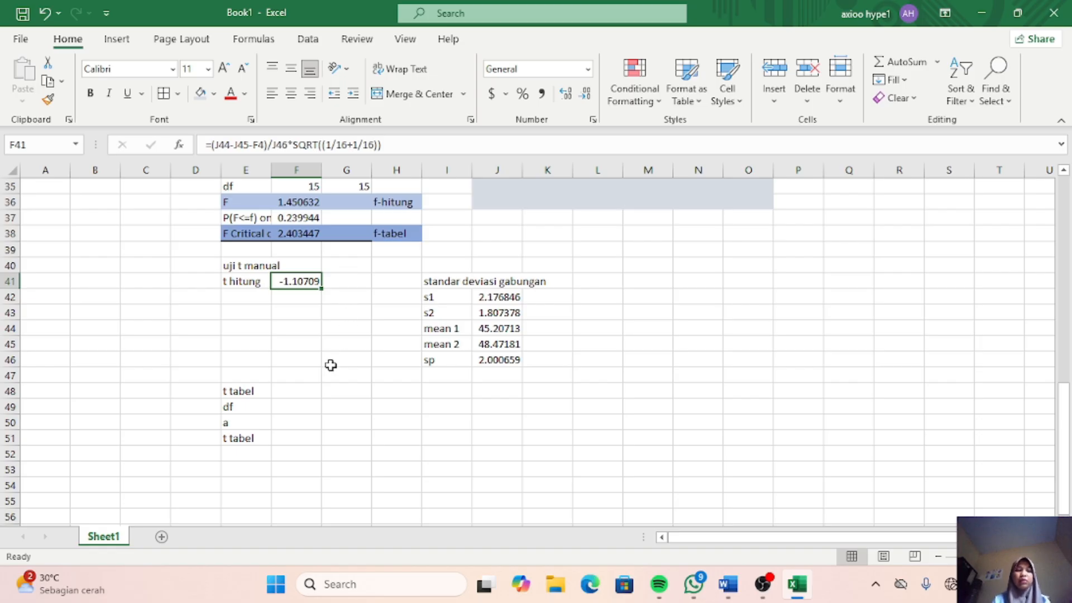
Step: Enter an equals sign as text in F49, beside the df label
left_click(298, 411)
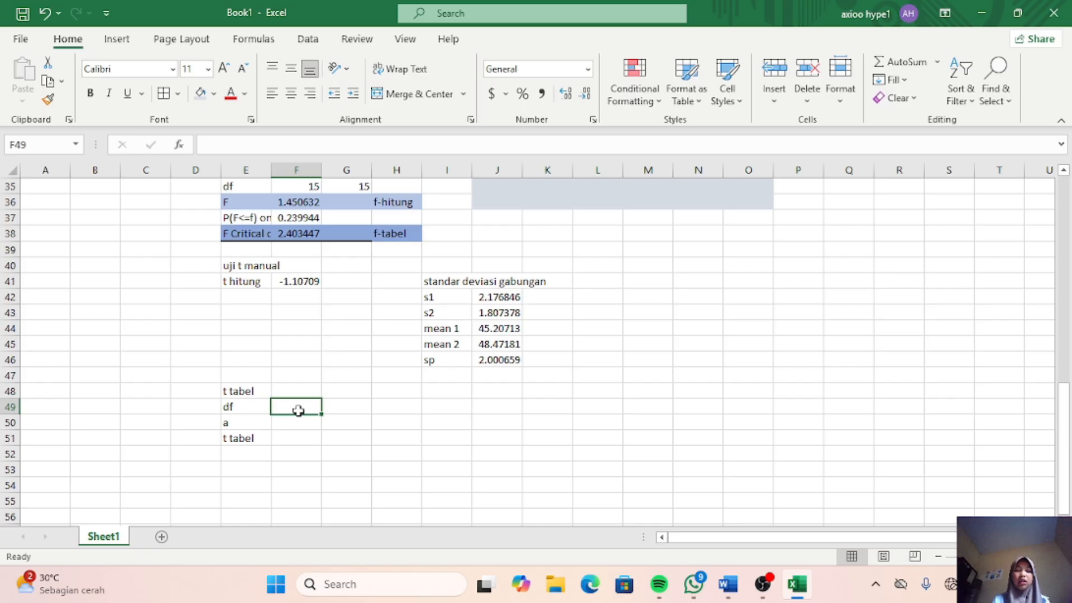
type("=")
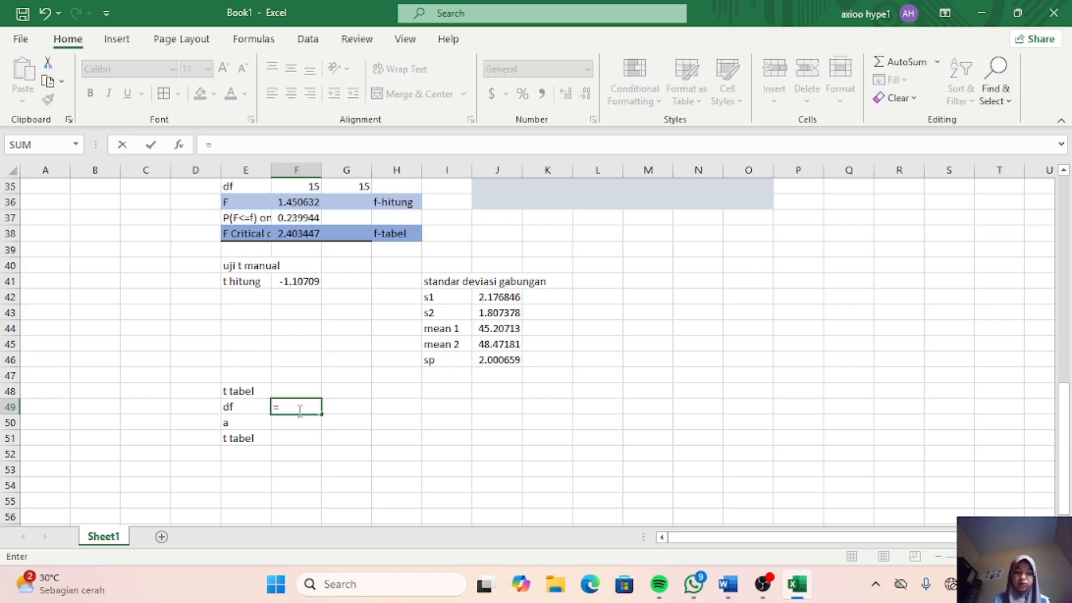
key("Tab")
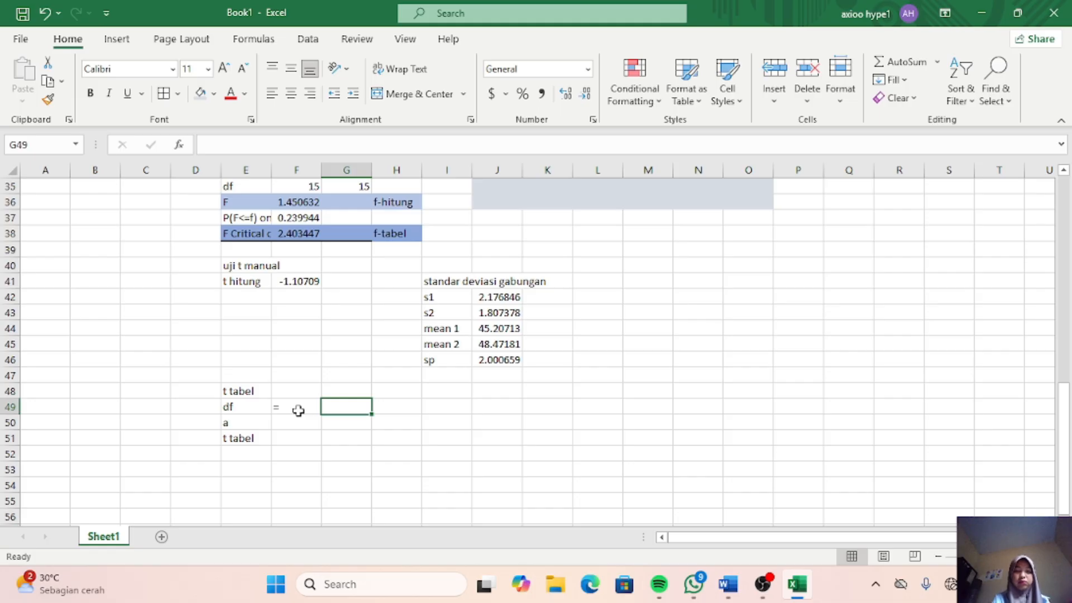
Step: Enter the degrees of freedom expression (n1-1)+(n2-2) as text in G49, on the df row
type("(")
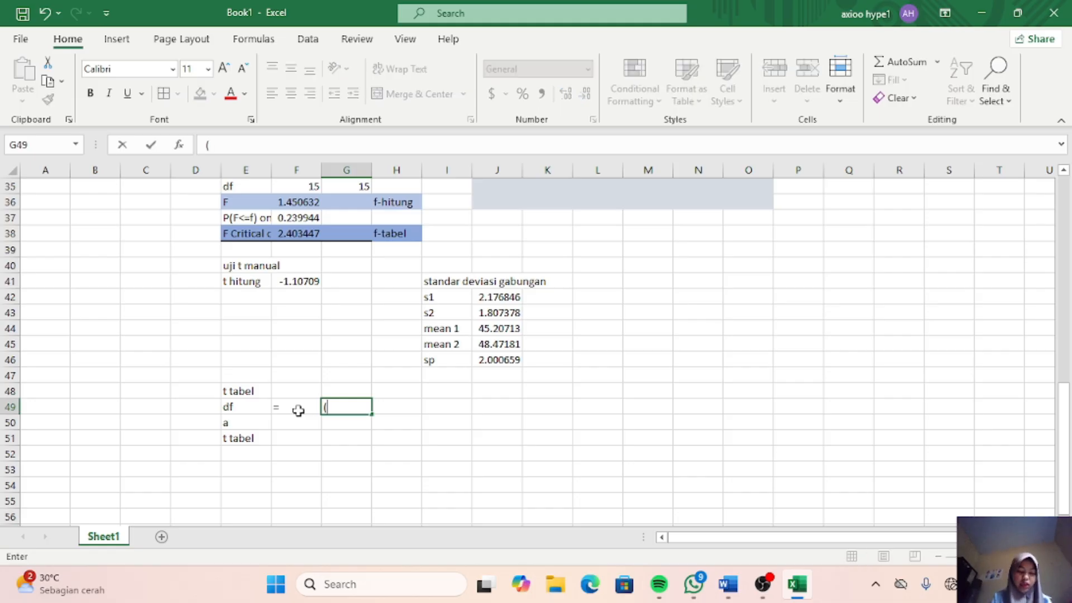
type("n1")
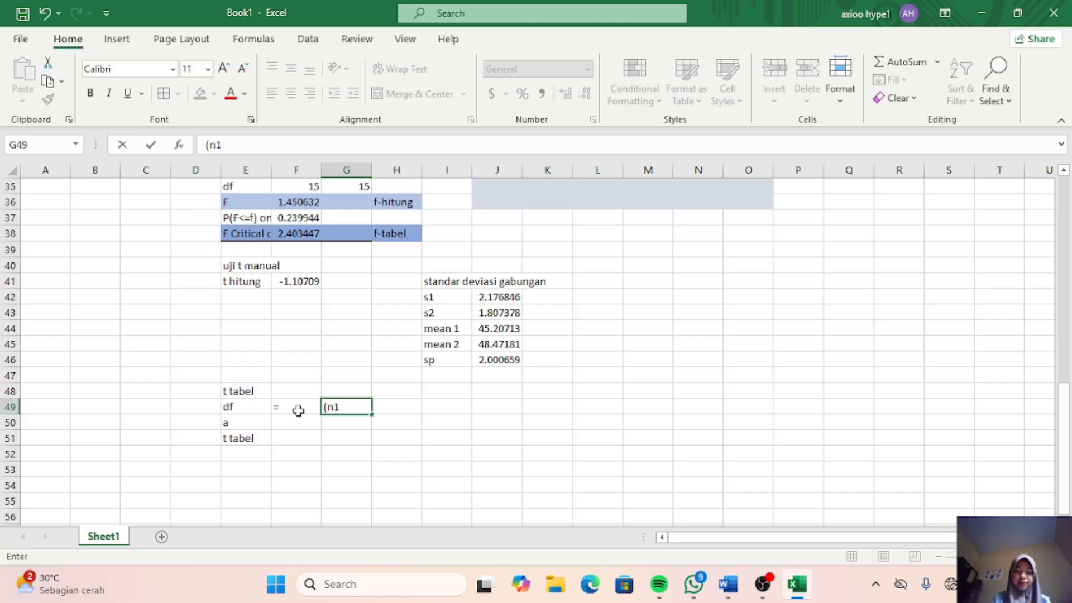
type("-1")
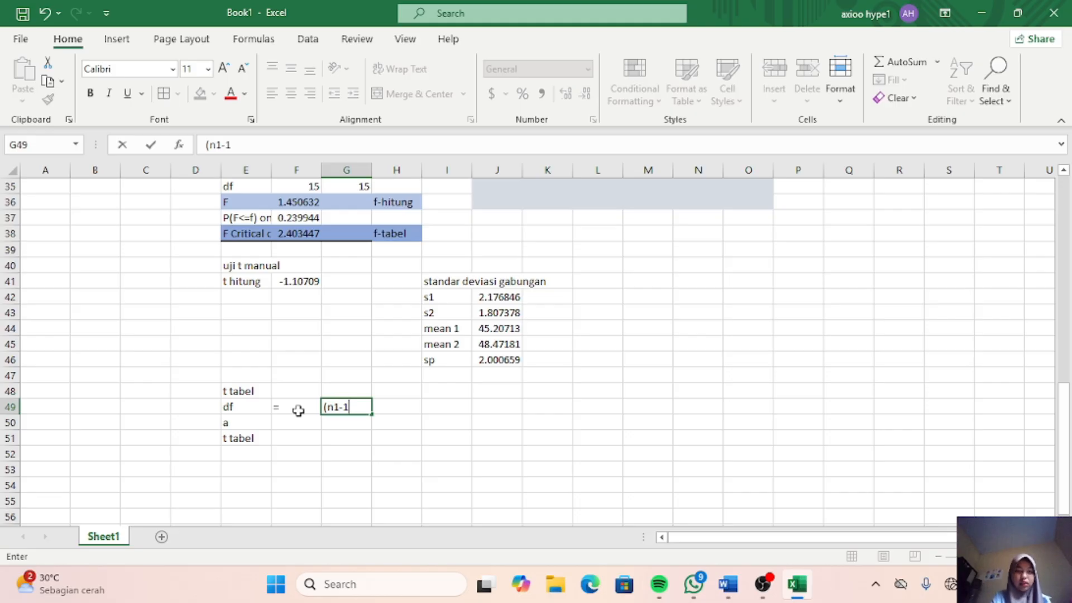
type(")")
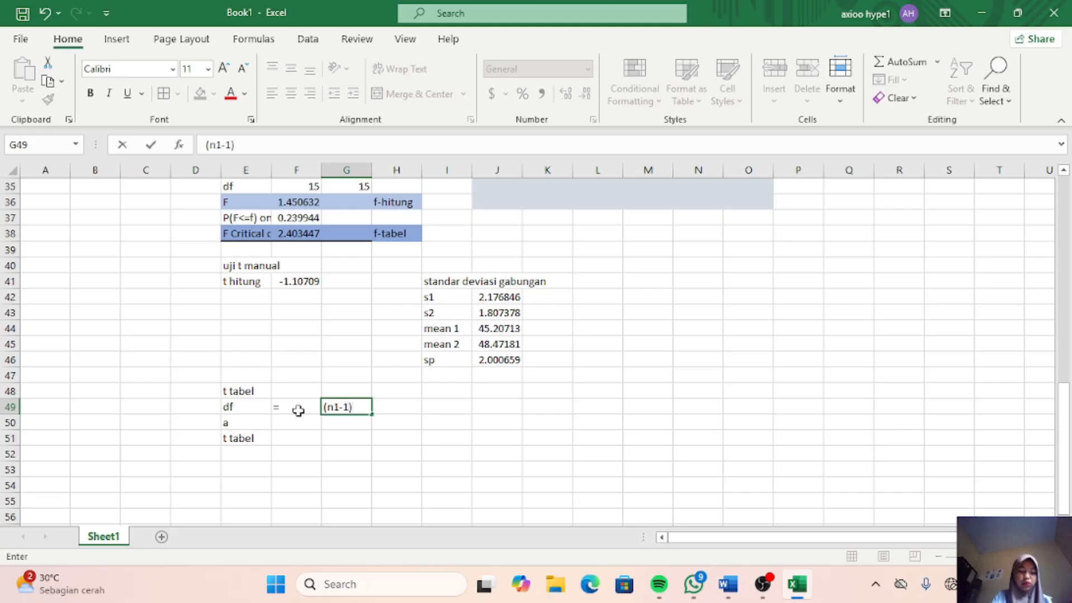
type("+")
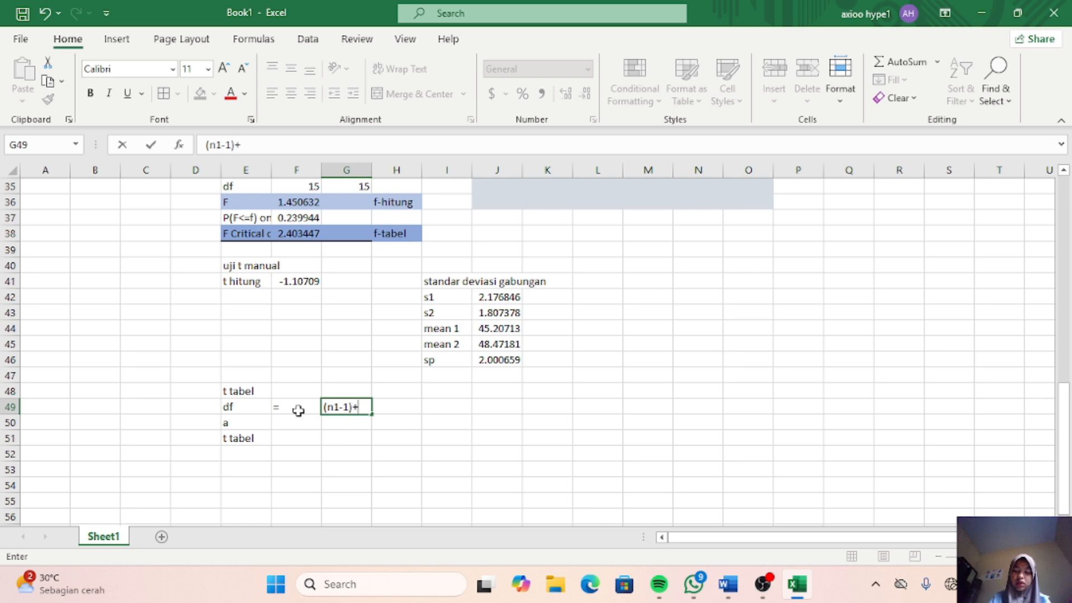
type("(")
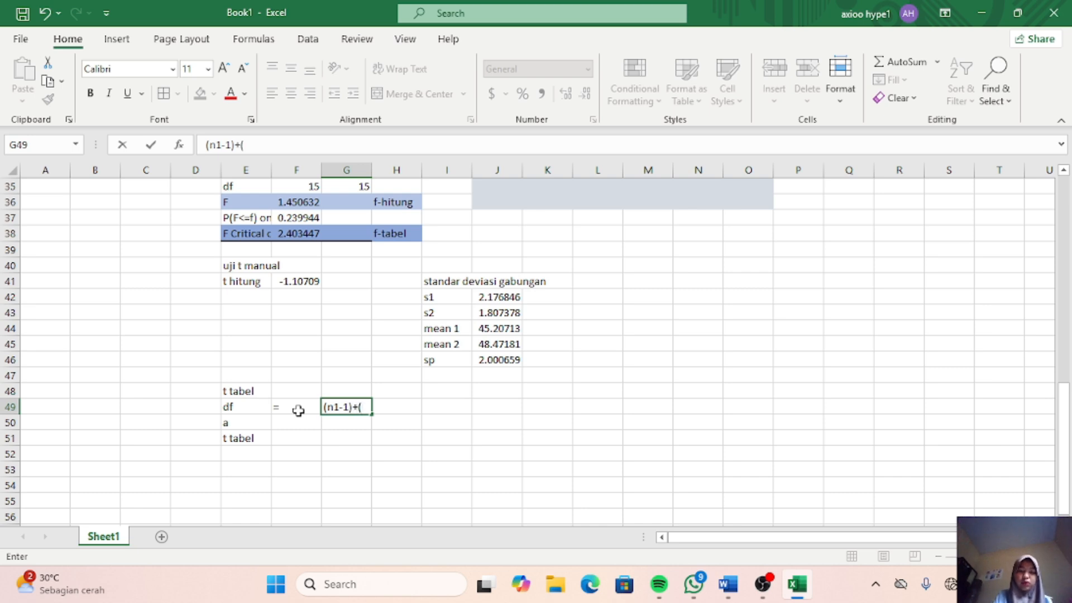
type("n2-")
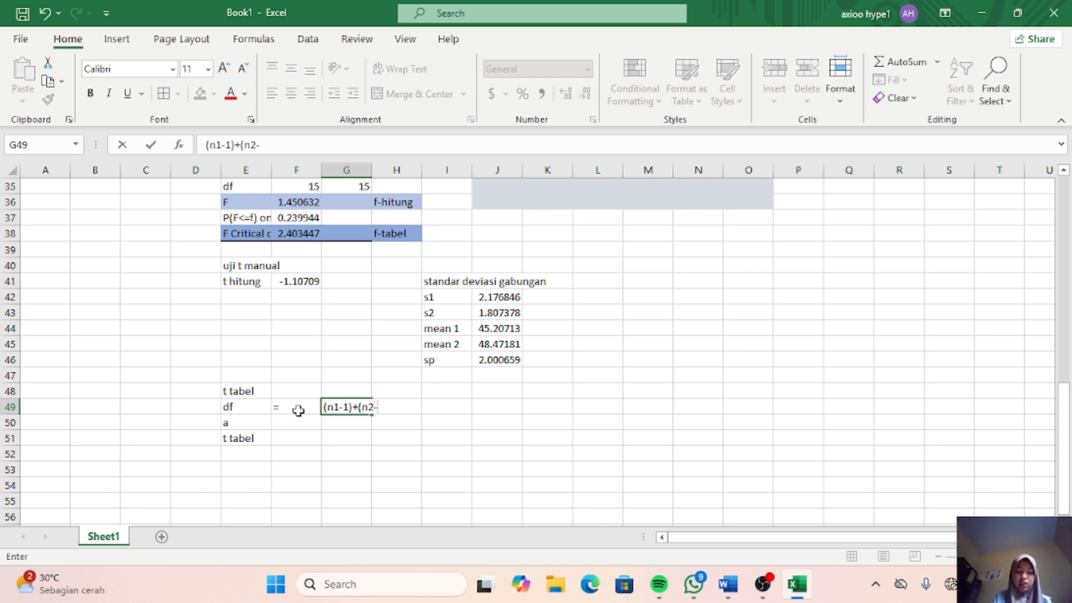
type("2)")
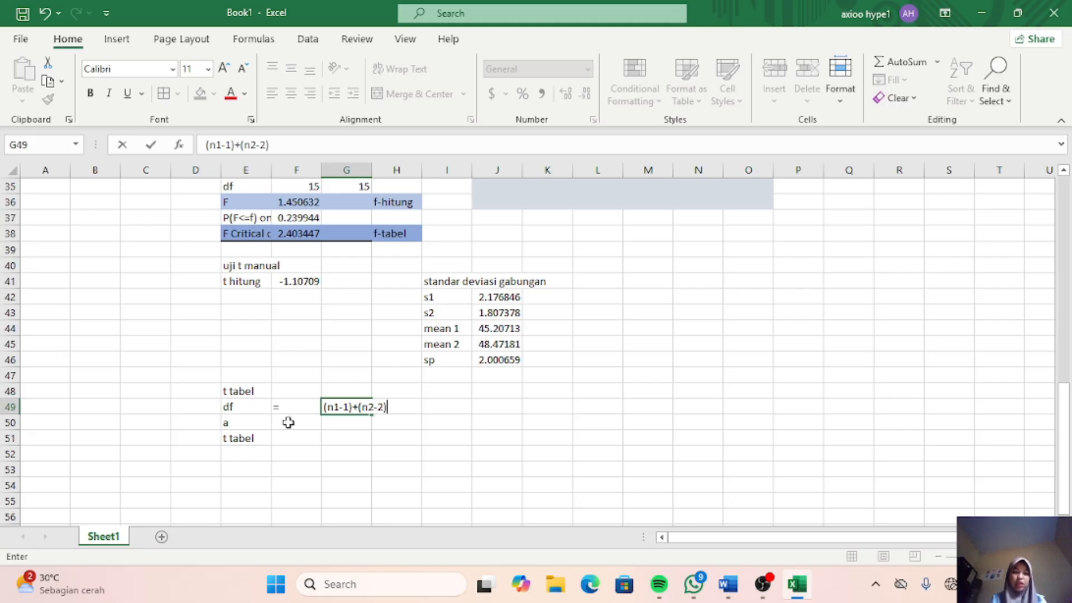
Step: Fill the a row with an equals sign in F50 and the significance level 0,05 in G50
left_click(286, 422)
type("=")
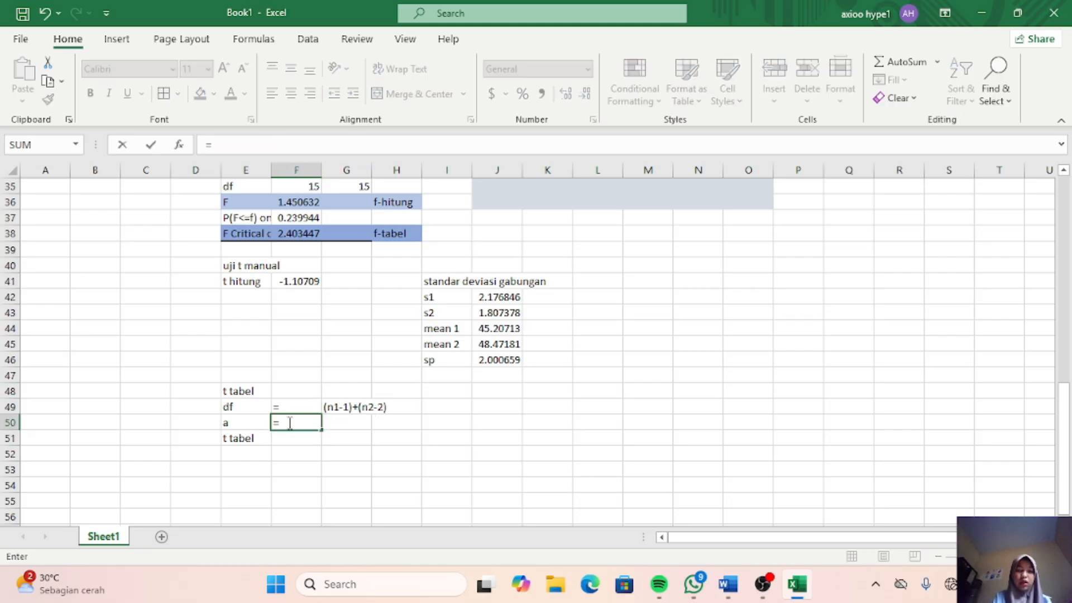
key("Tab")
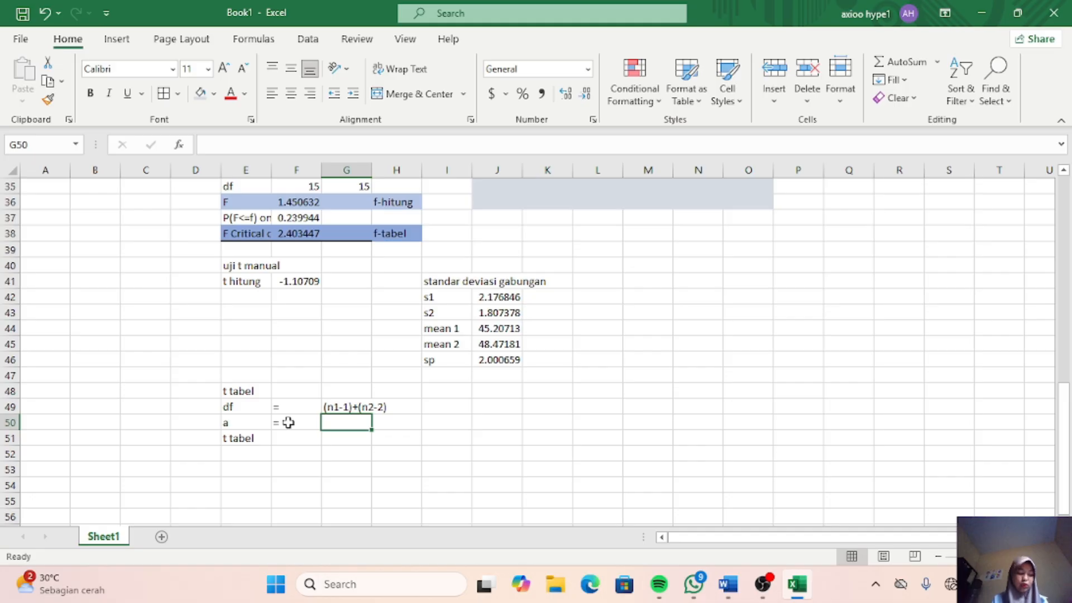
type("0,05")
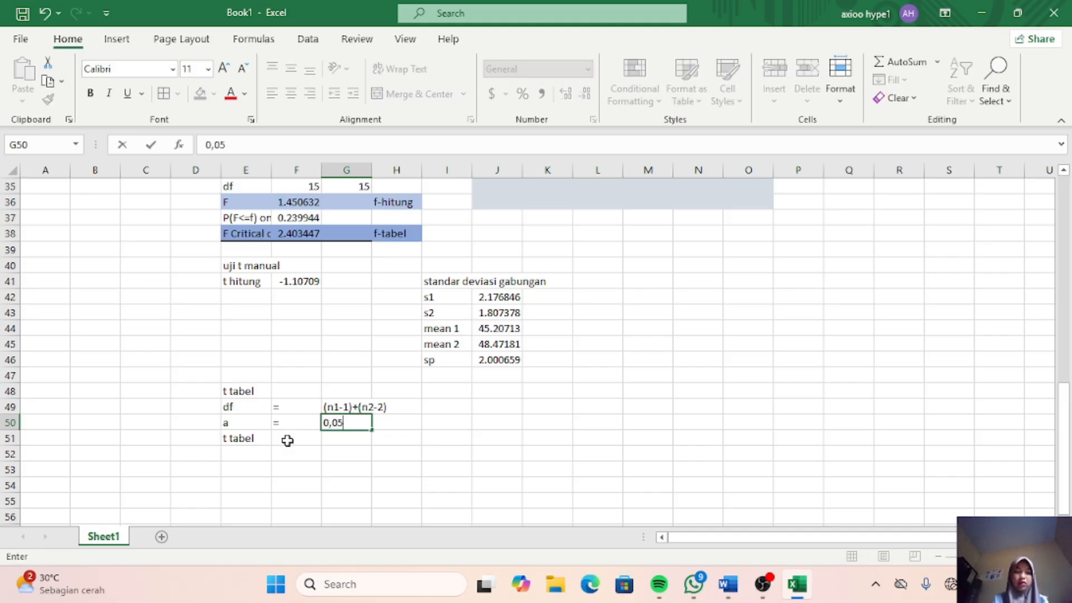
Step: Enter an equals sign as text in F51, beside the lower t tabel label
left_click(286, 441)
type("=")
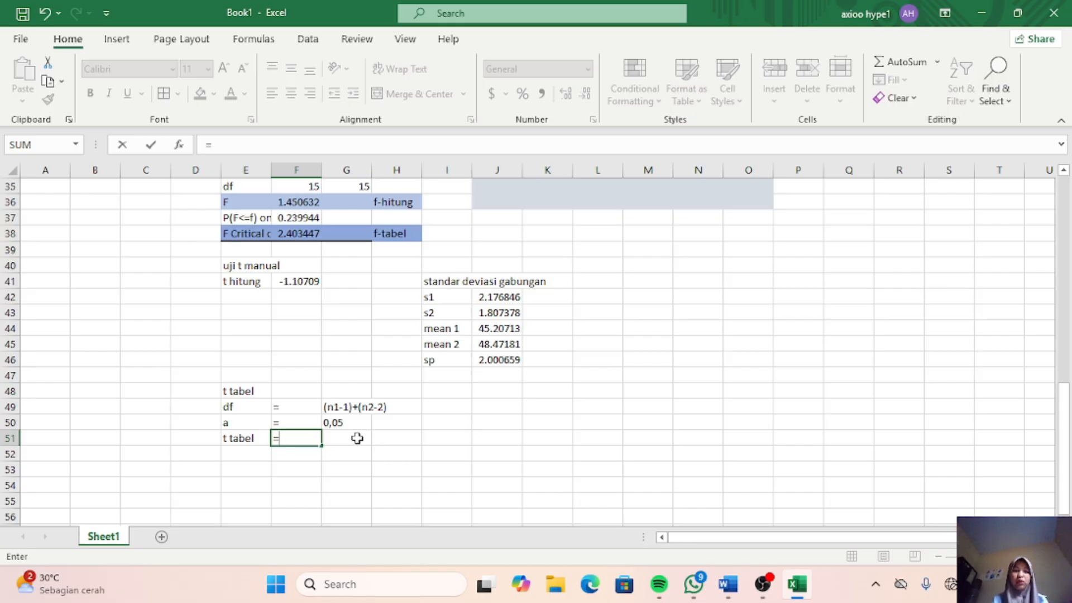
left_click(358, 438)
key("BackSpace")
key("BackSpace")
key("BackSpace")
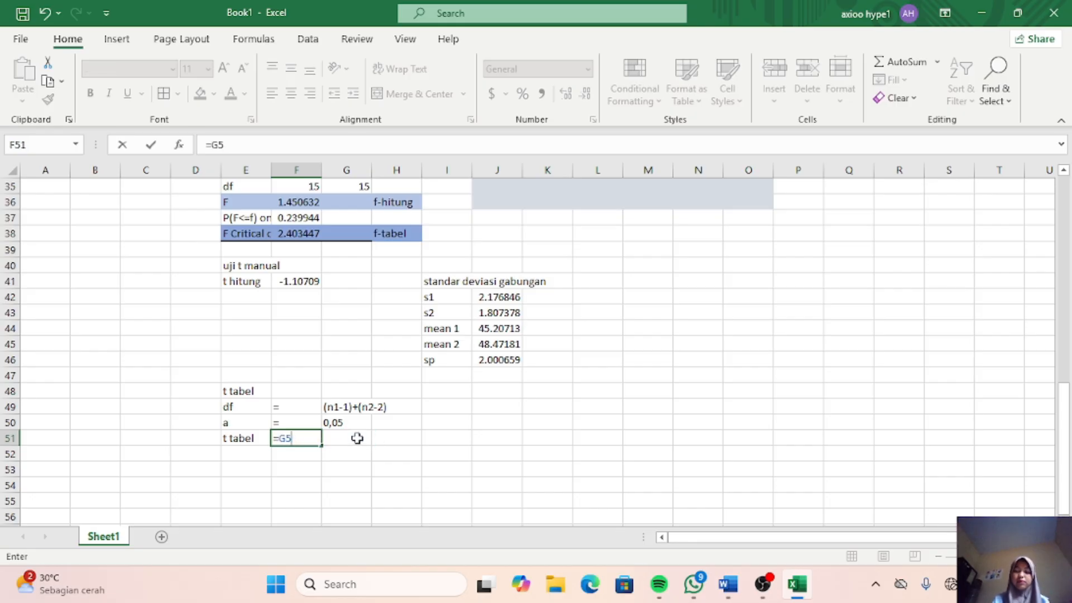
key("Tab")
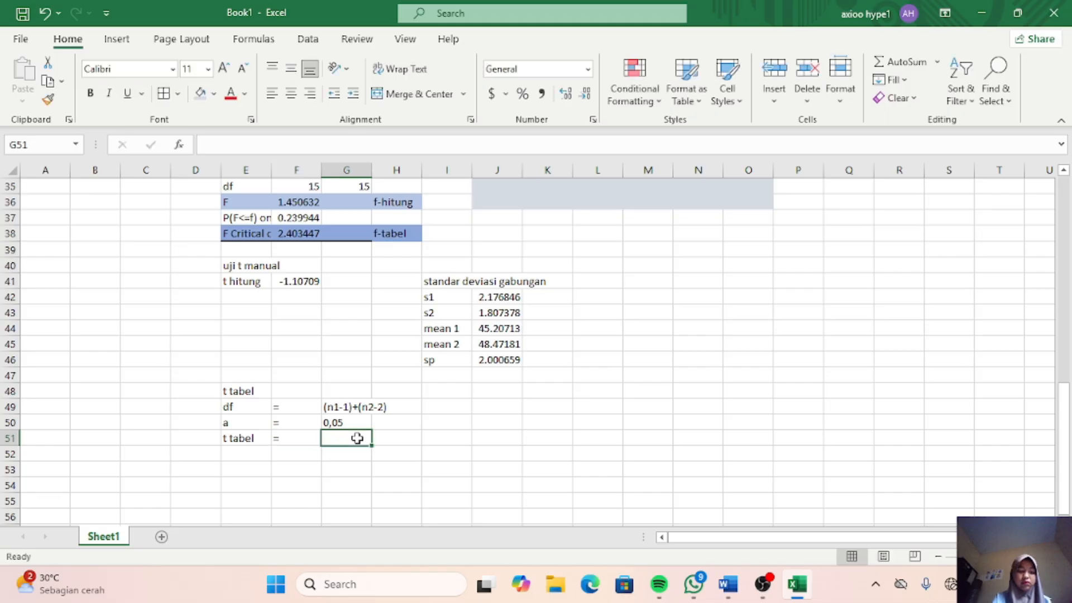
Step: Enter 1,697261 in G51 as the t tabel value
type("1")
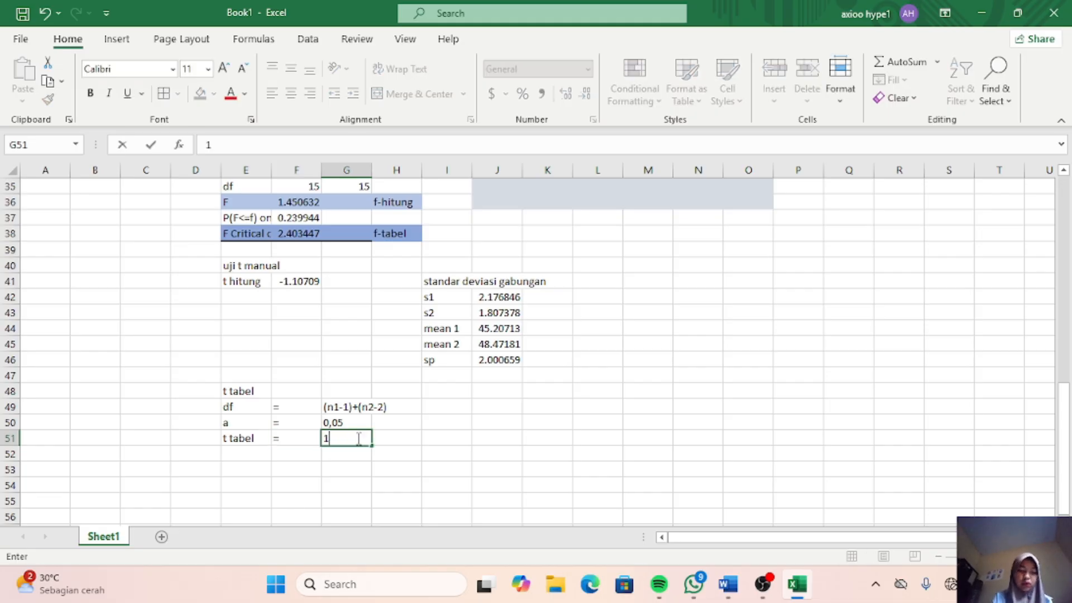
type(",")
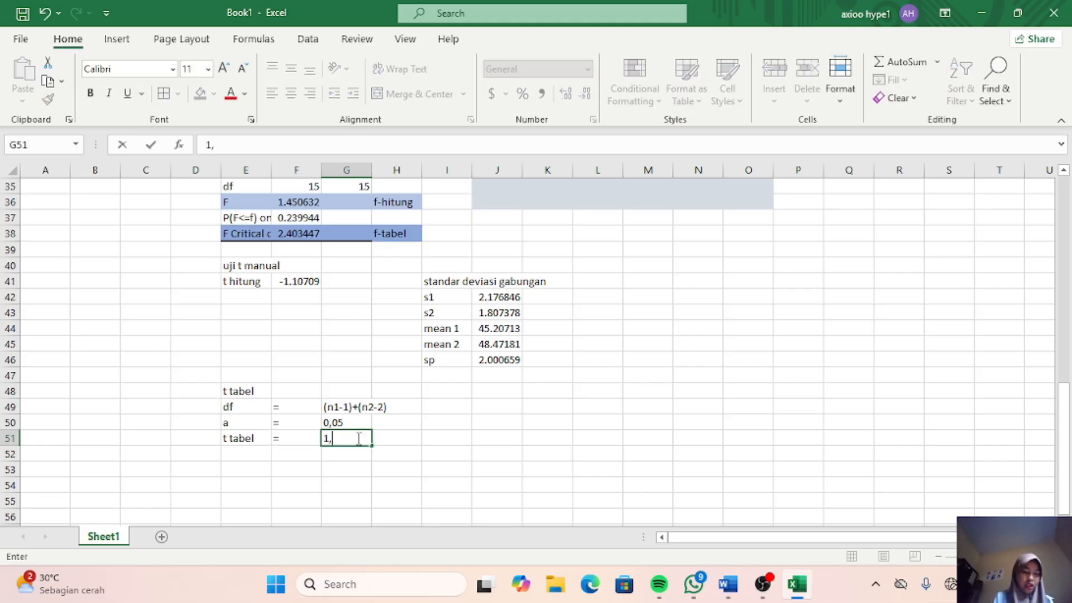
type("69")
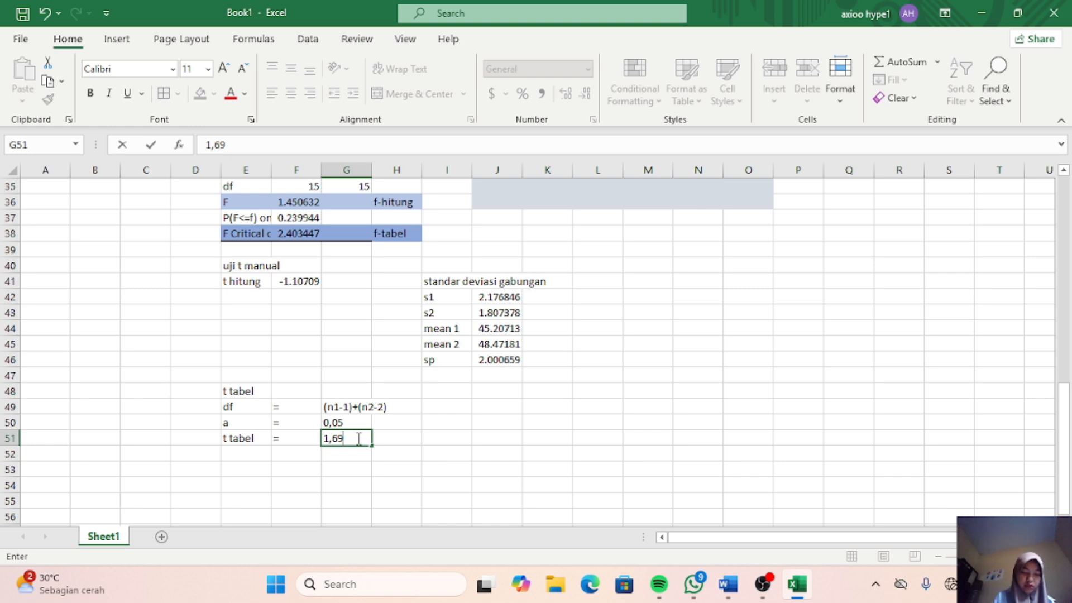
type("7261")
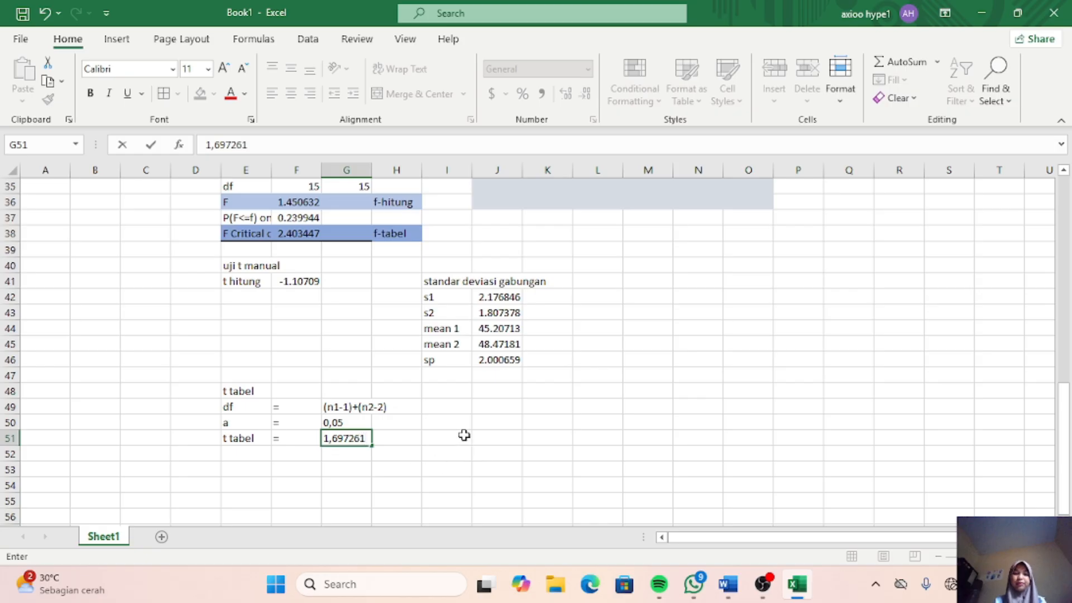
Step: Enter the heading uji t otomatis in E53, below the t tabel block
scroll(455, 426, "up", 2)
scroll(455, 427, "up", 5)
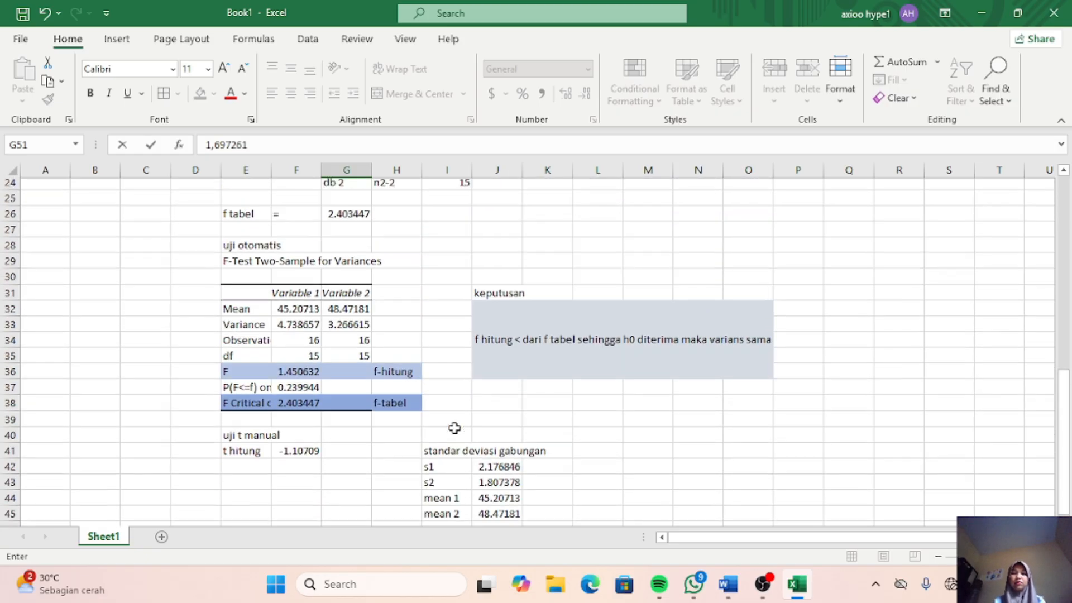
scroll(454, 428, "down", 8)
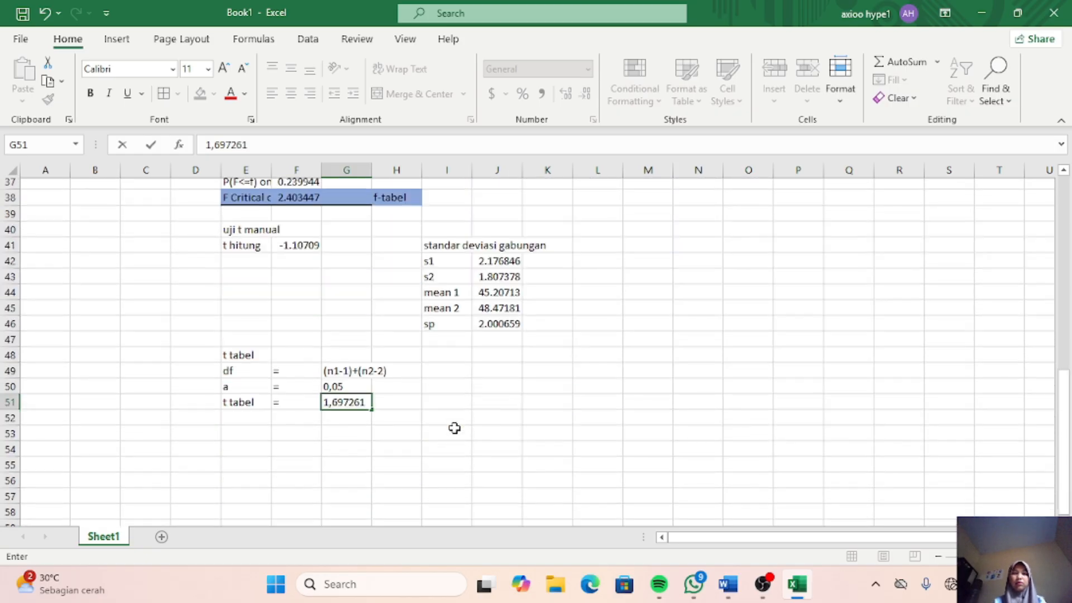
scroll(454, 428, "down", 1)
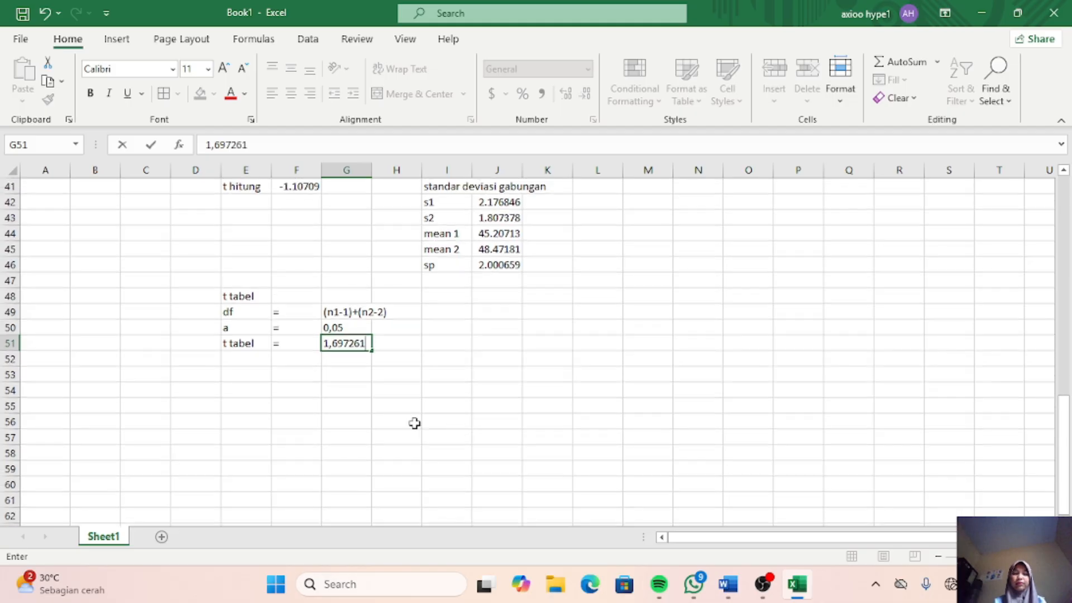
left_click(244, 378)
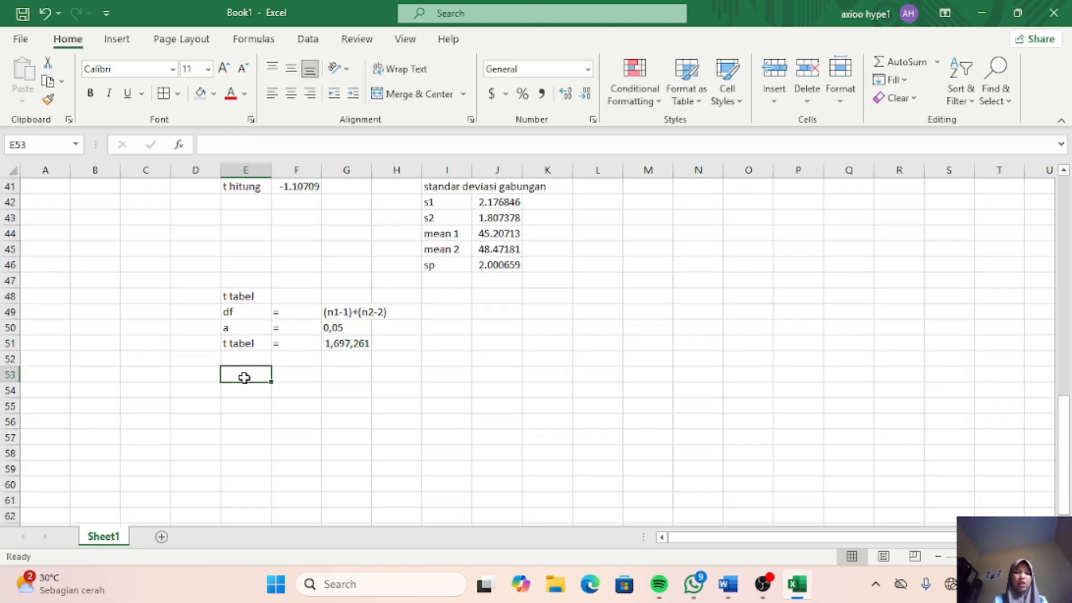
type("uji t")
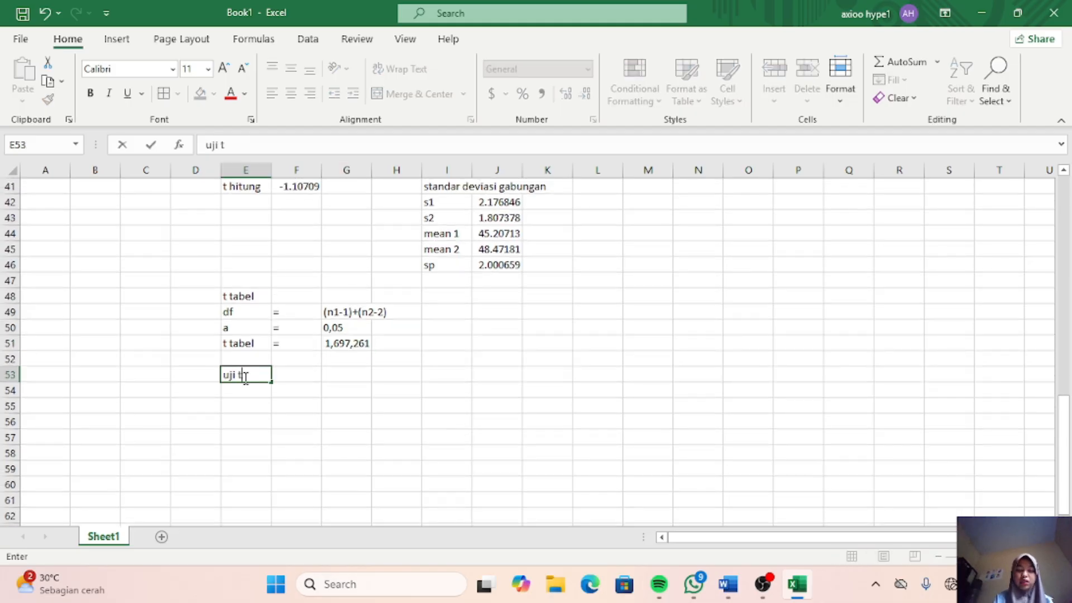
type(" ot,")
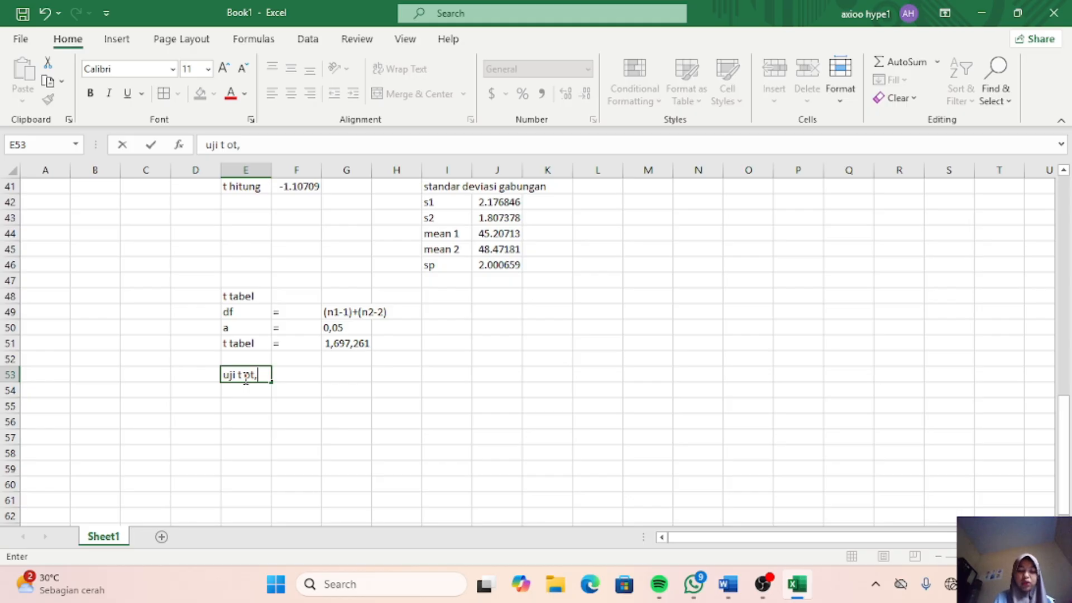
key("BackSpace")
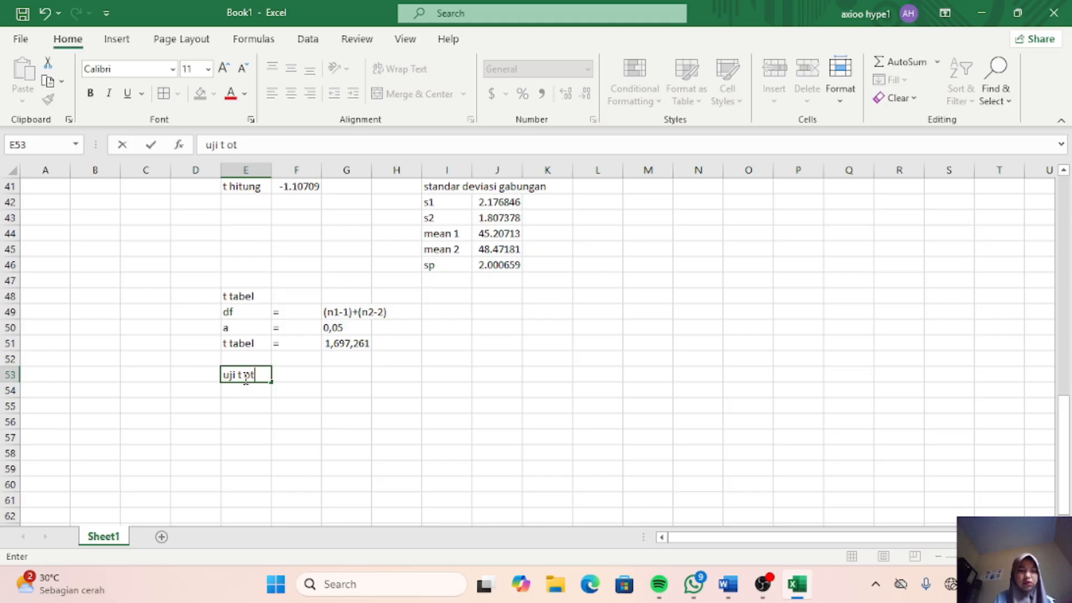
type("omat")
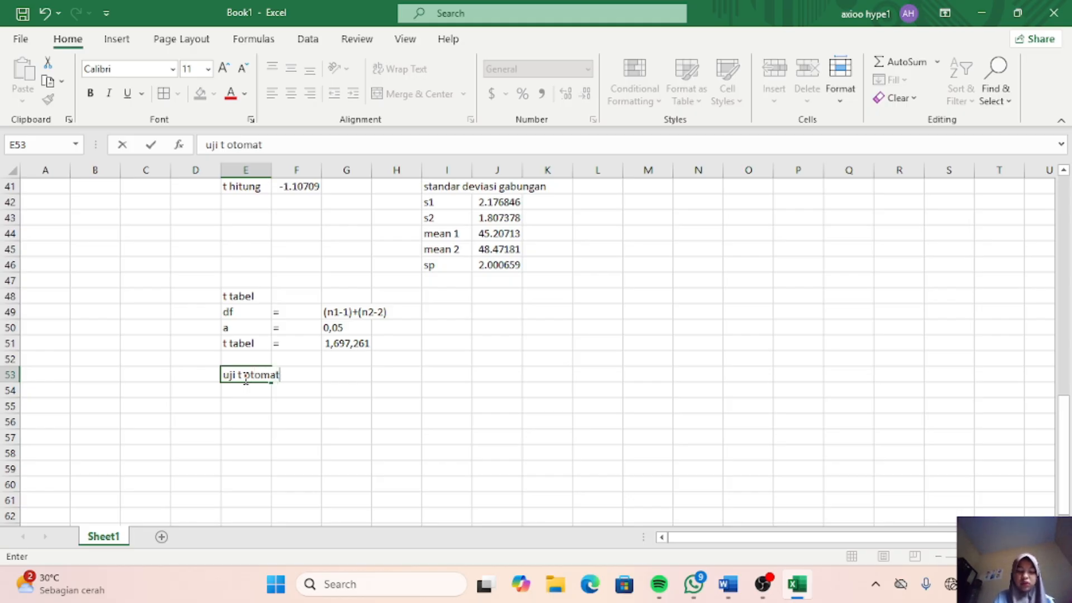
type("is")
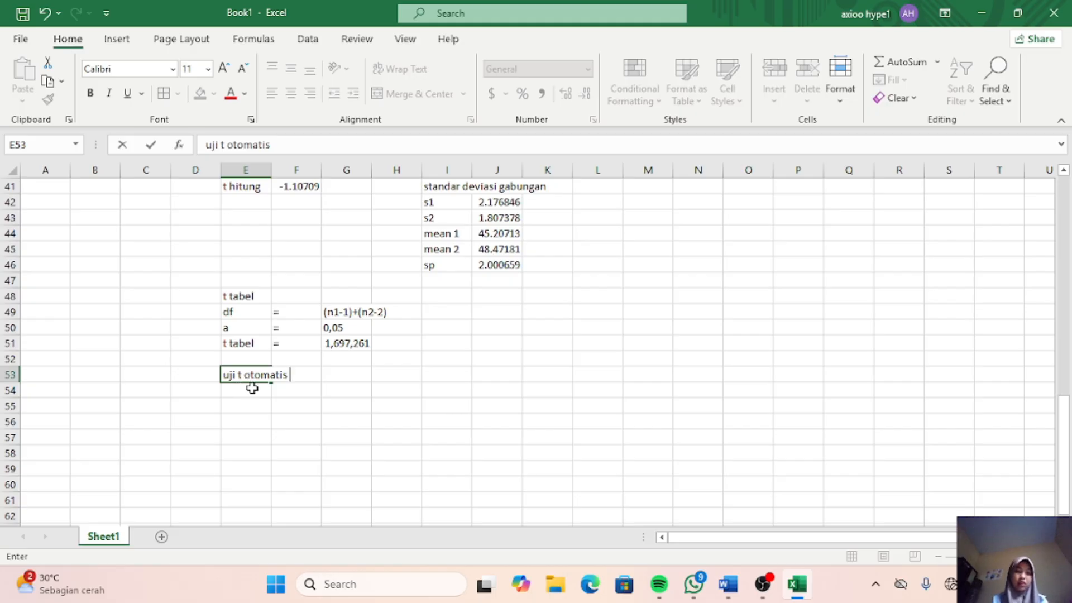
left_click(252, 388)
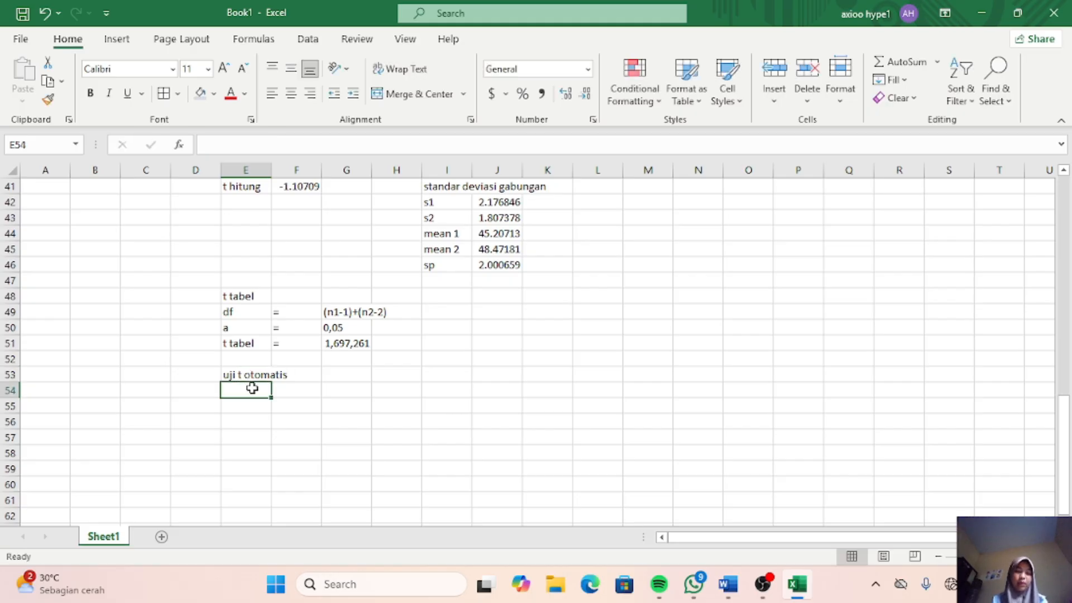
Step: Open the Data Analysis tool t-Test: Two-Sample Assuming Equal Variances
left_click(307, 40)
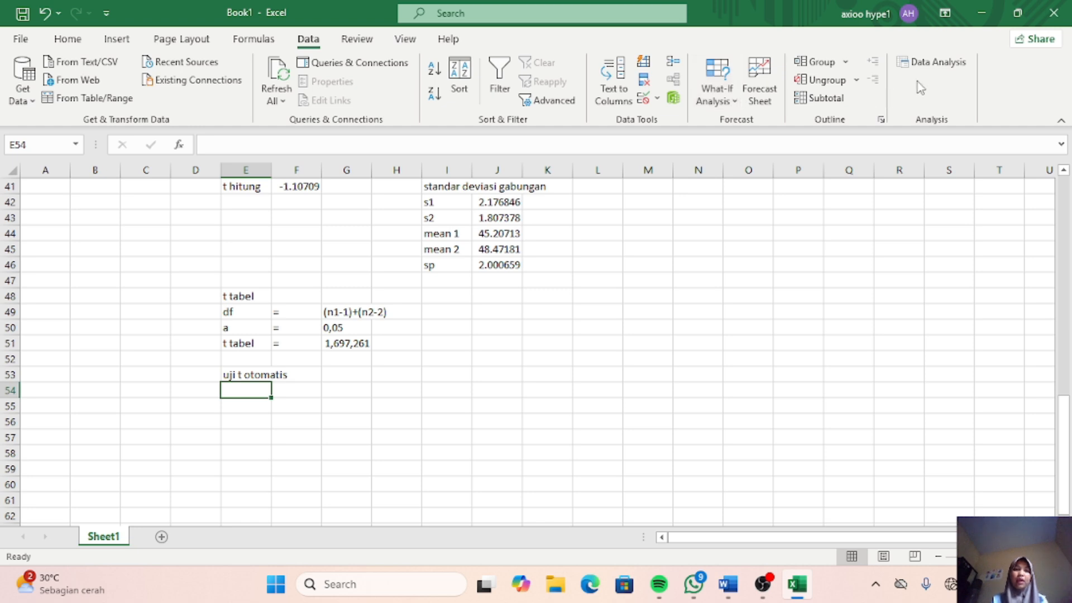
left_click(942, 66)
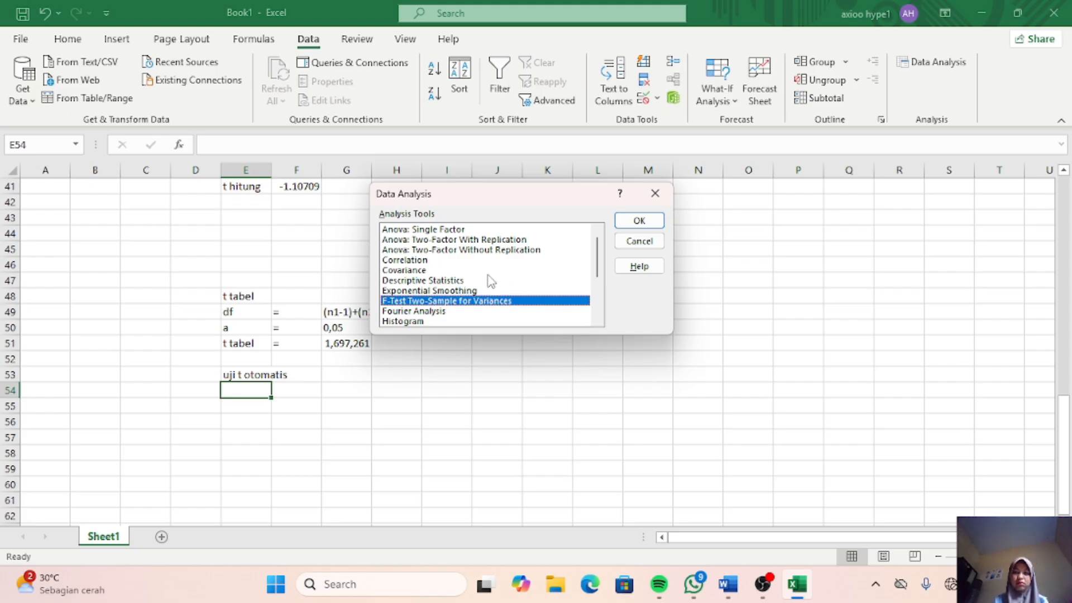
left_click(597, 318)
left_click(598, 319)
left_click(597, 318)
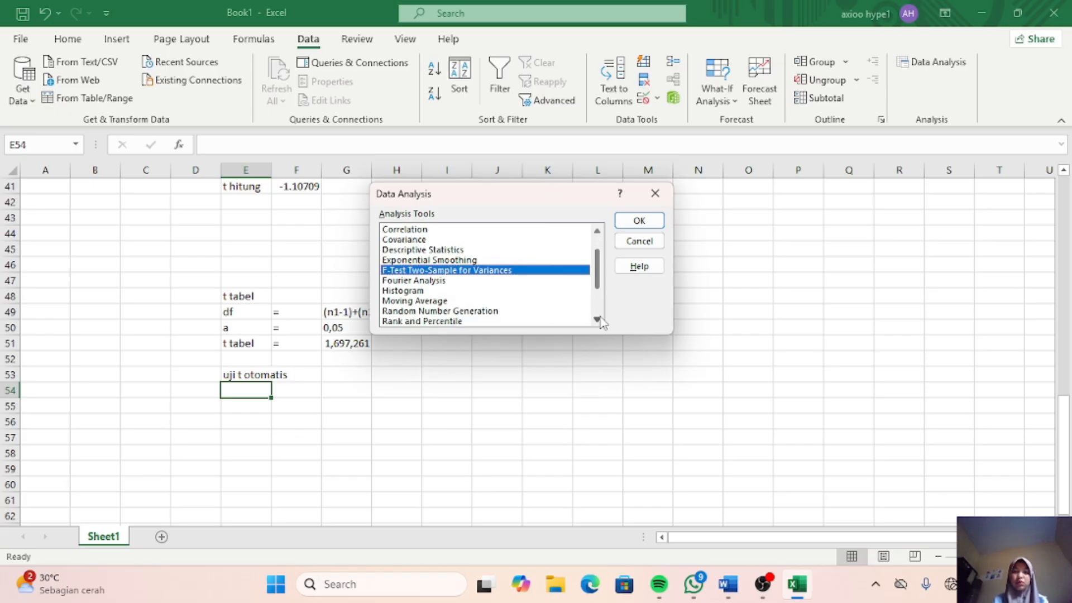
left_click(598, 319)
left_click(597, 318)
left_click(597, 319)
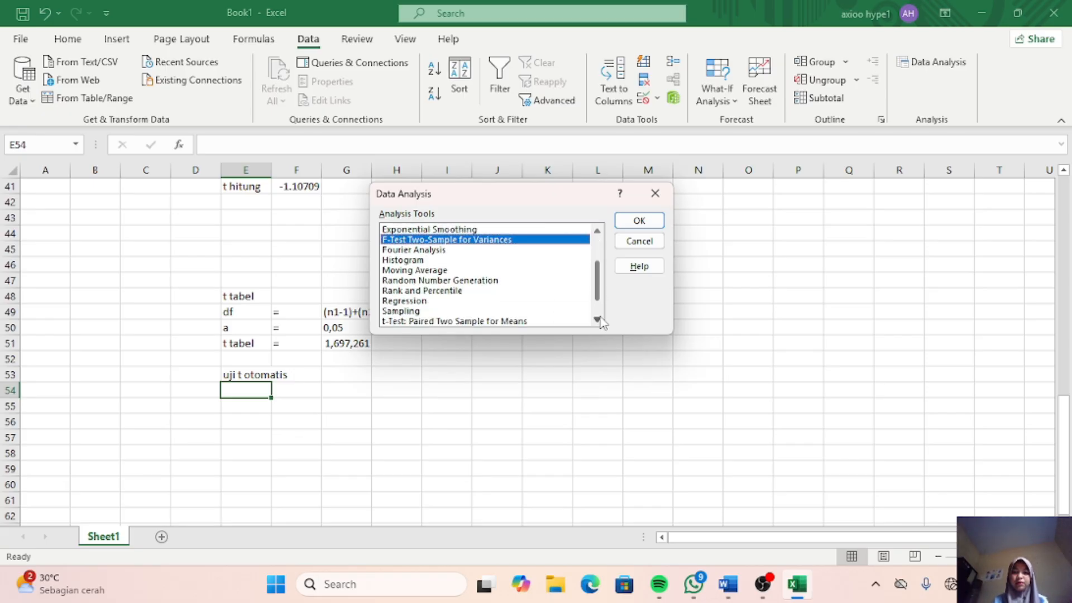
left_click(597, 319)
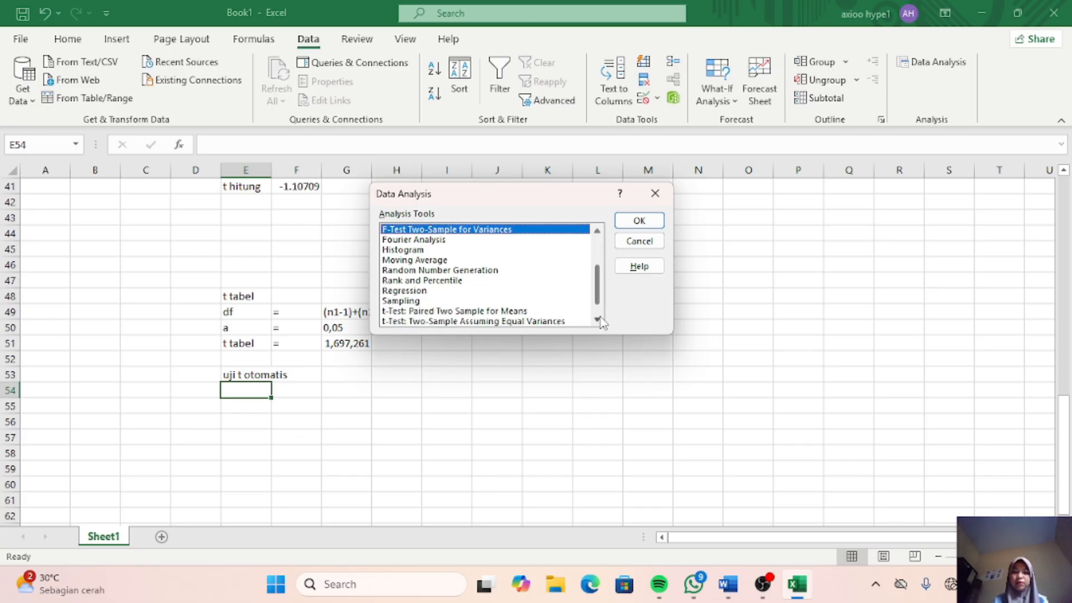
left_click(551, 321)
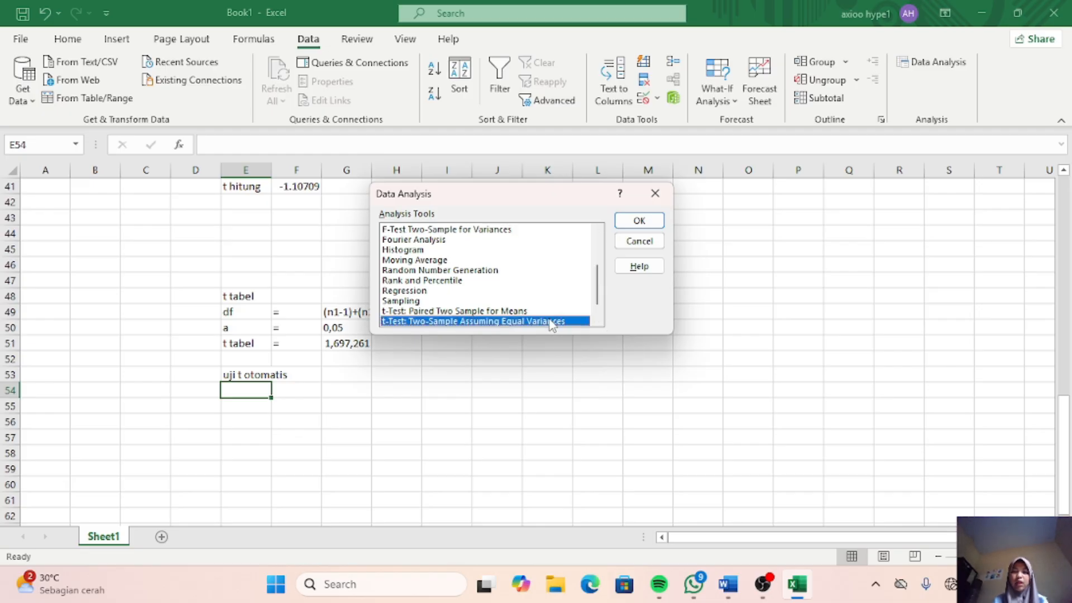
left_click(639, 221)
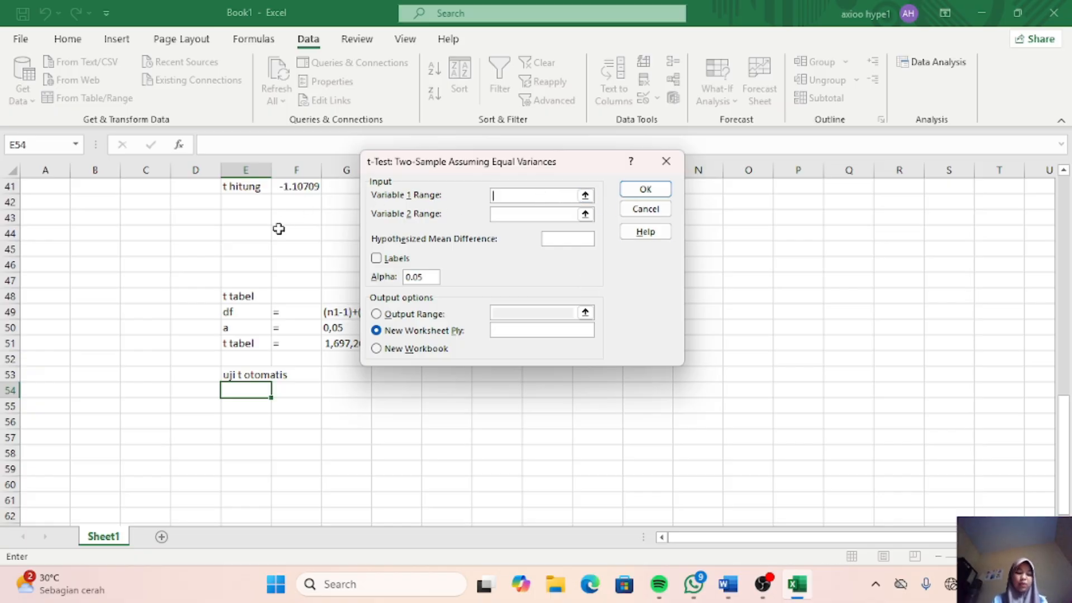
Step: Set the t-test's Variable 1 range to the Manggis values B2:B17 and Variable 2 range to the Sawo values C2:C17
scroll(264, 244, "up", 13)
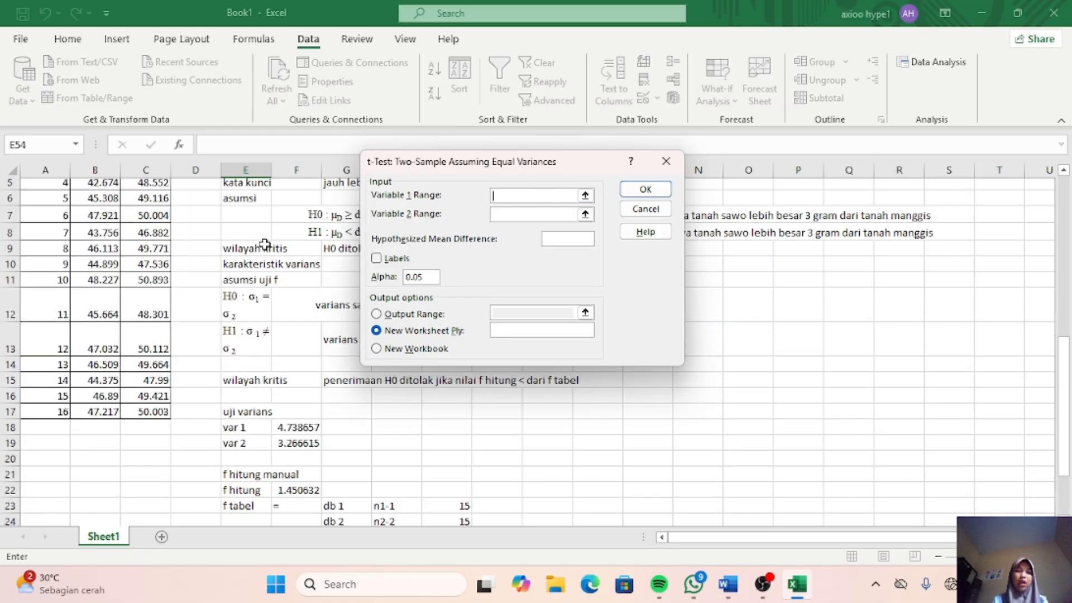
scroll(264, 245, "up", 1)
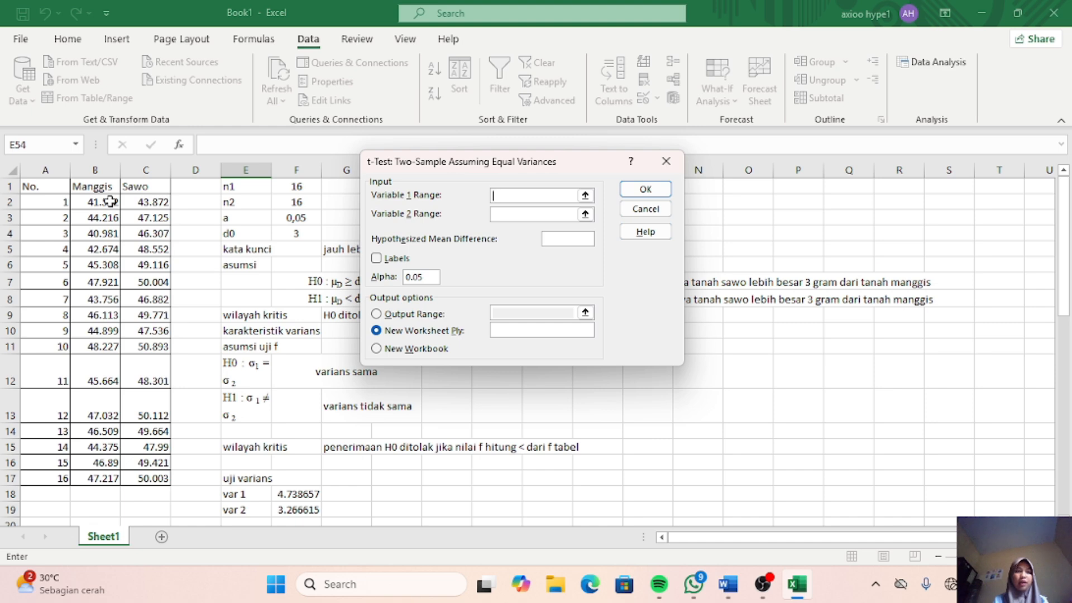
left_click_drag(108, 202, 109, 449)
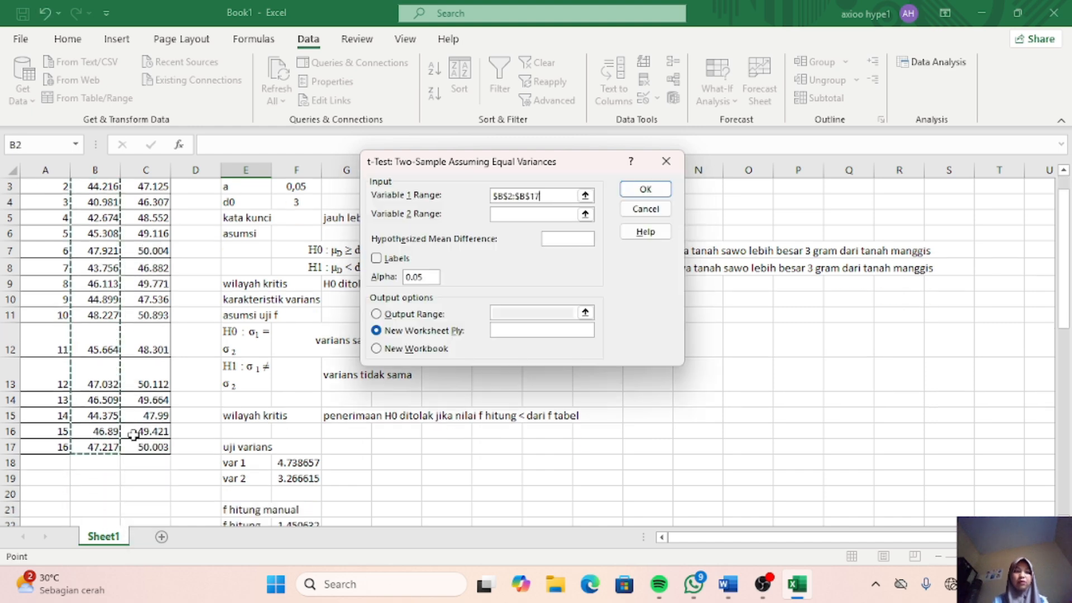
left_click(519, 216)
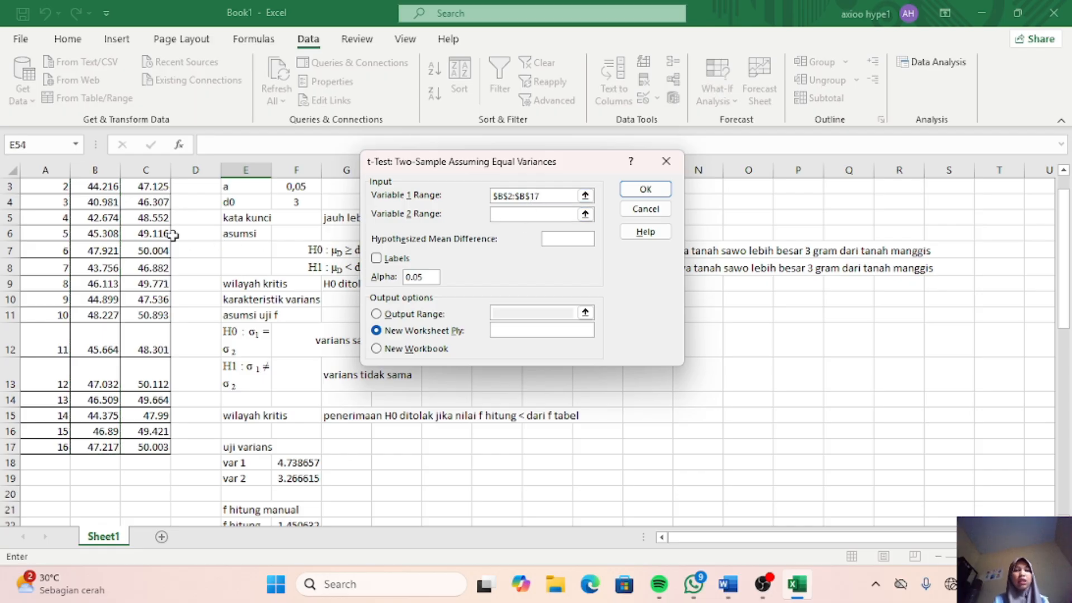
scroll(173, 234, "up", 1)
left_click_drag(156, 202, 148, 477)
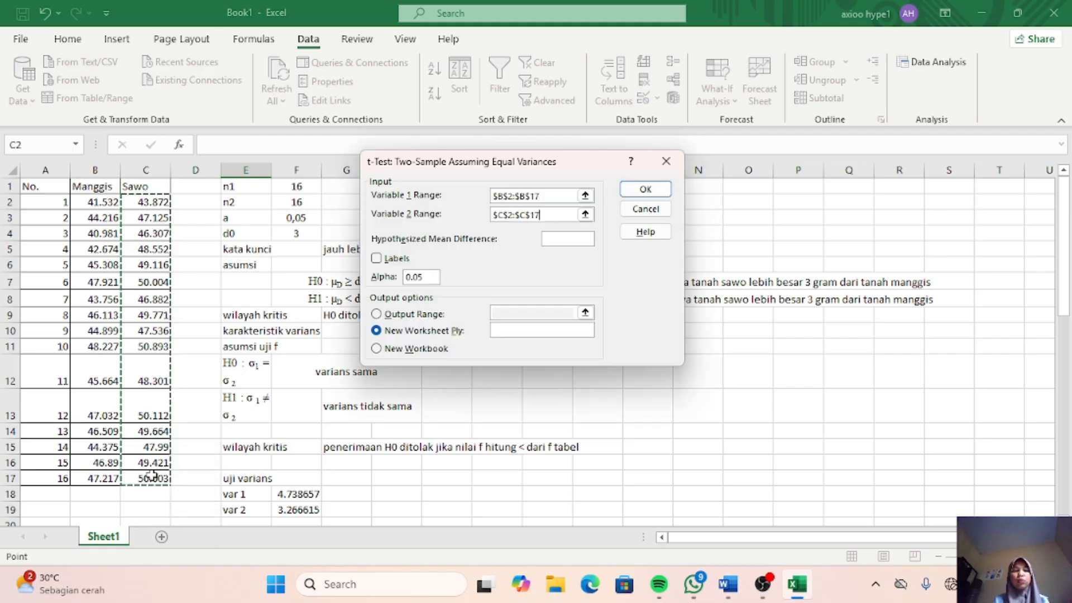
Step: Set the t-test's hypothesized mean difference to 3
left_click(560, 233)
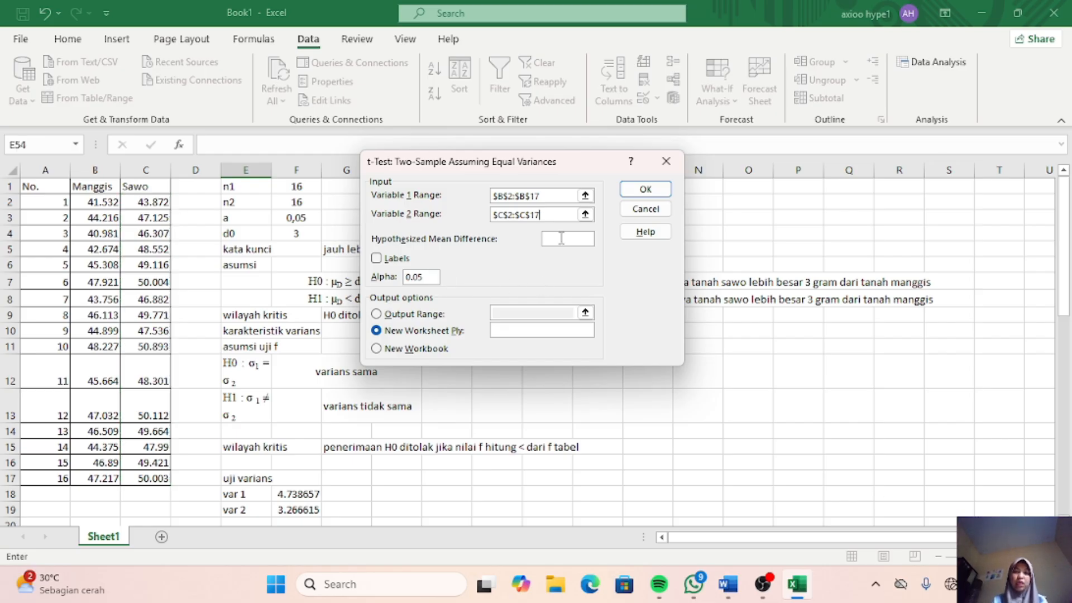
left_click(560, 241)
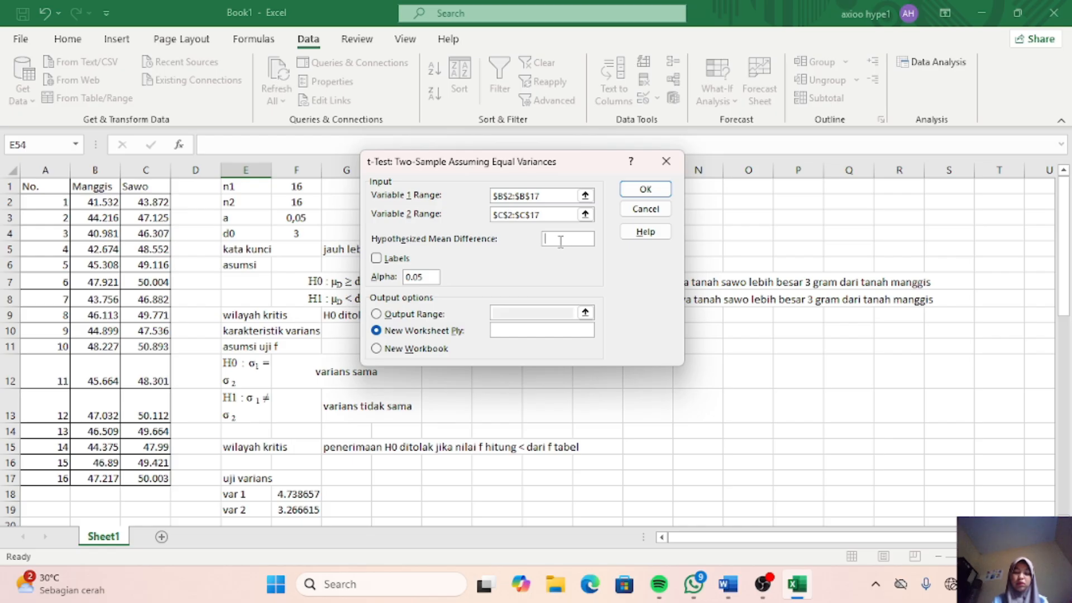
type("3")
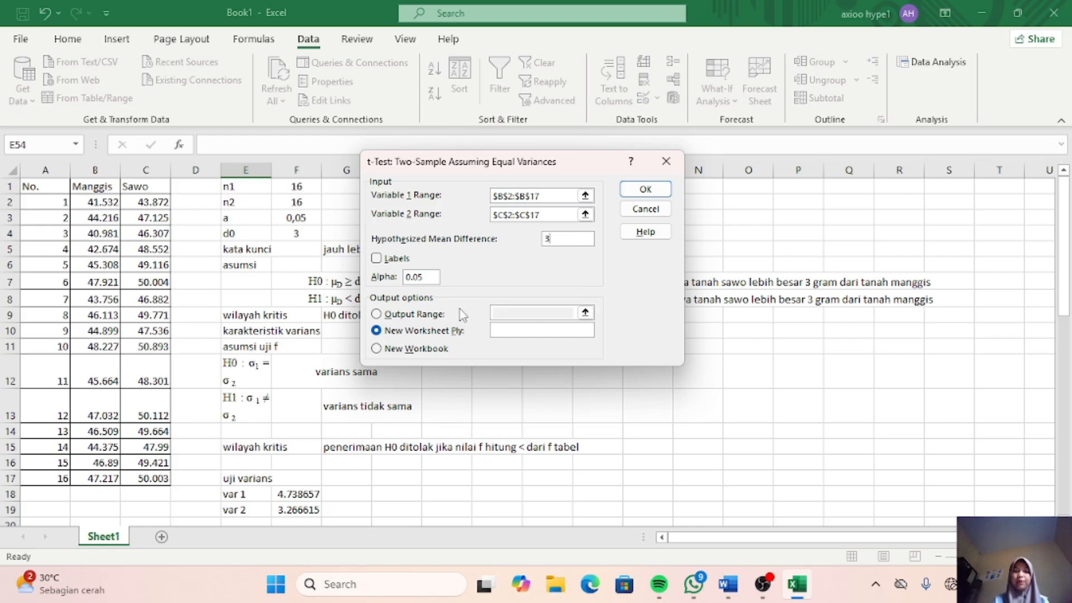
Step: Send the t-test output to cell E54, below the uji t otomatis heading, and run the test
left_click(376, 314)
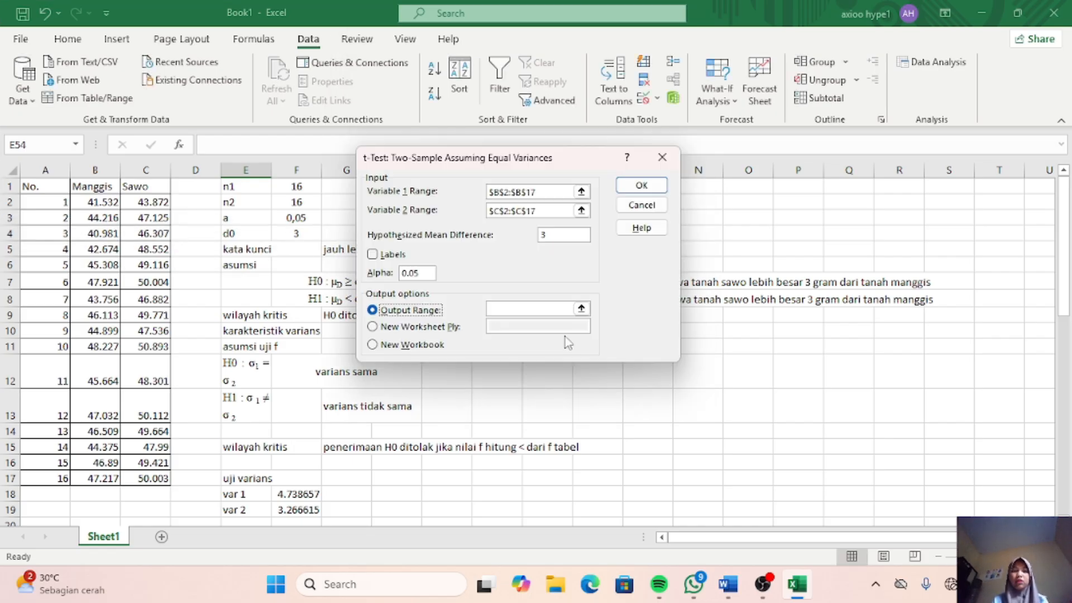
left_click(520, 308)
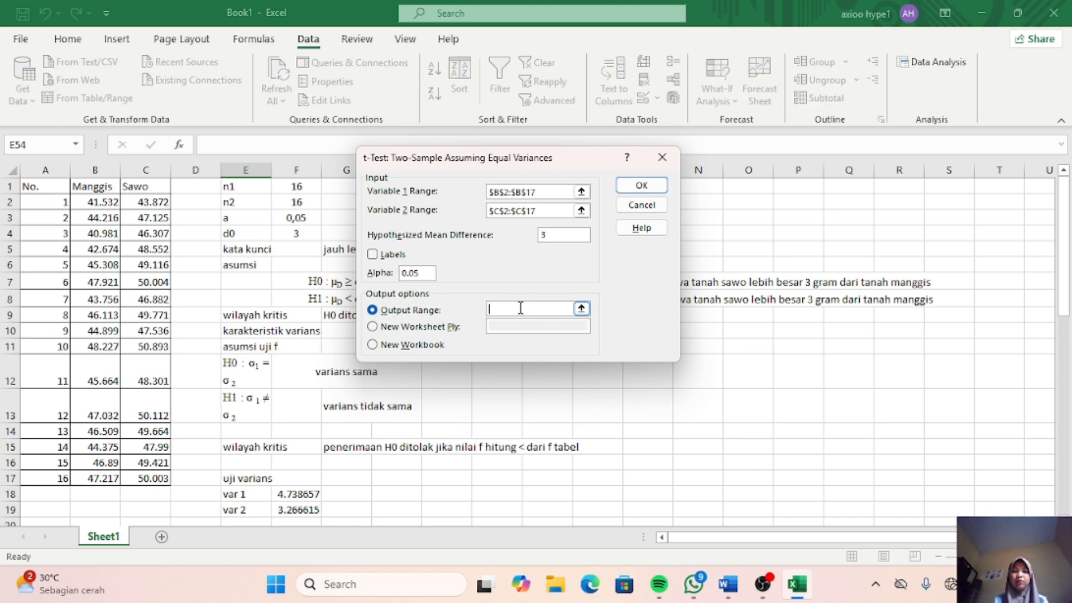
scroll(462, 435, "down", 4)
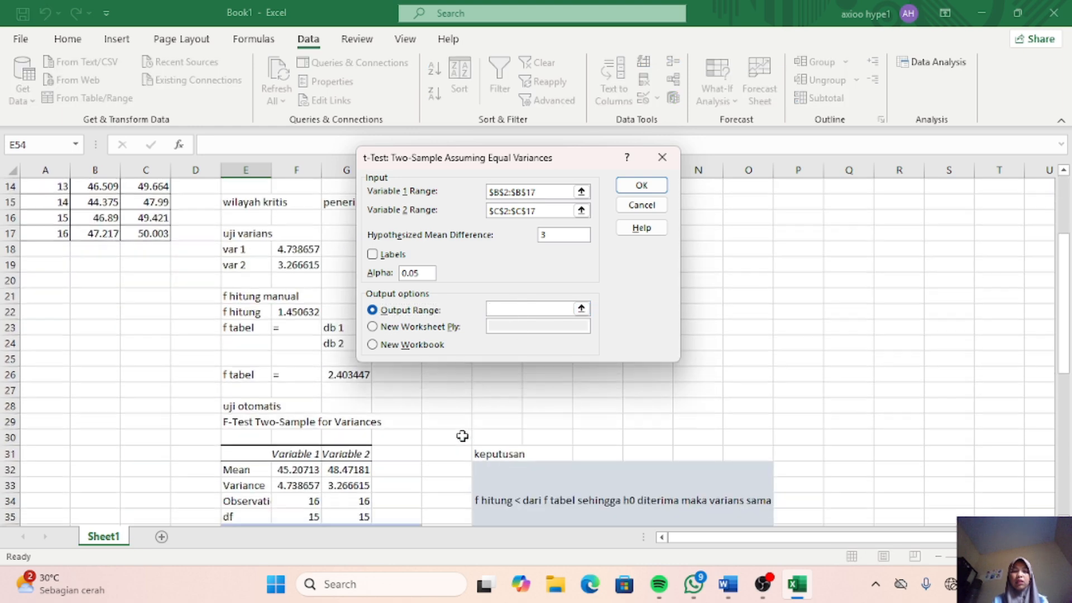
scroll(462, 436, "down", 12)
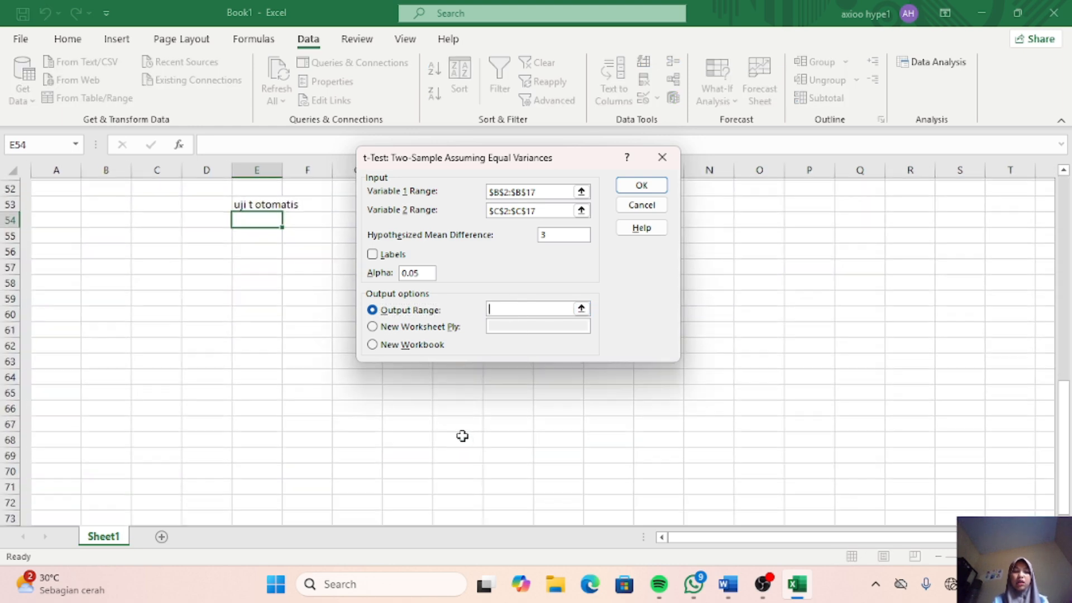
scroll(462, 435, "up", 1)
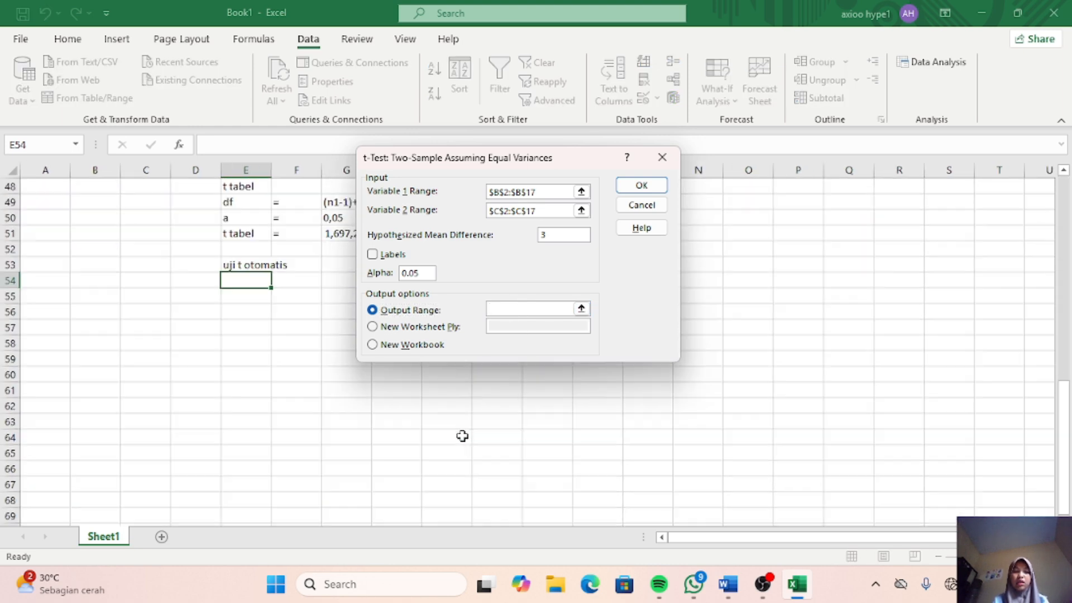
left_click(252, 285)
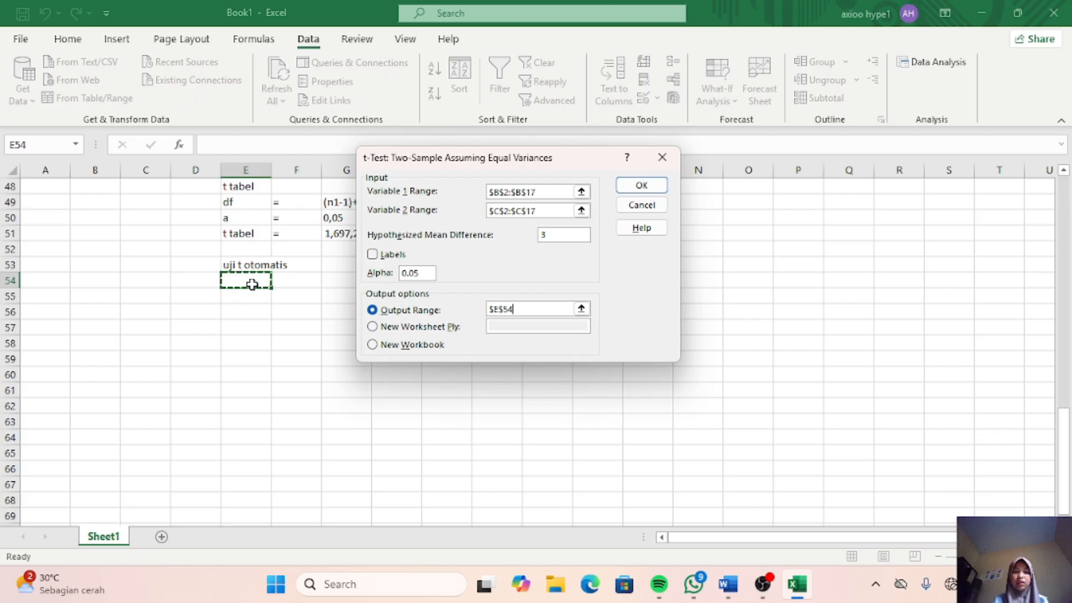
left_click(641, 184)
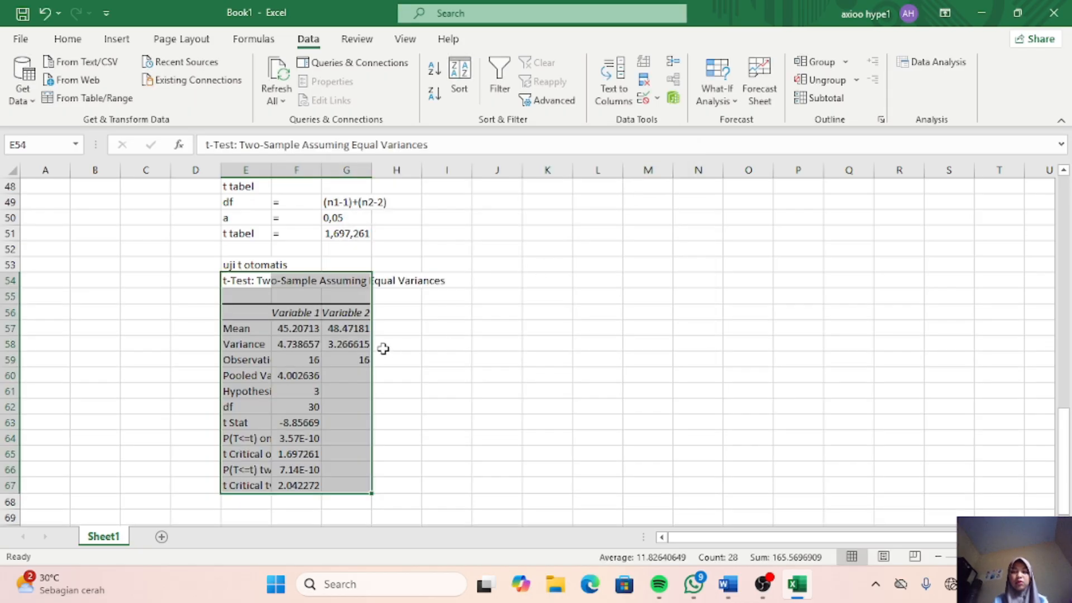
Step: Fill the t Stat row from E63 to H63 with light orange
scroll(421, 370, "down", 1)
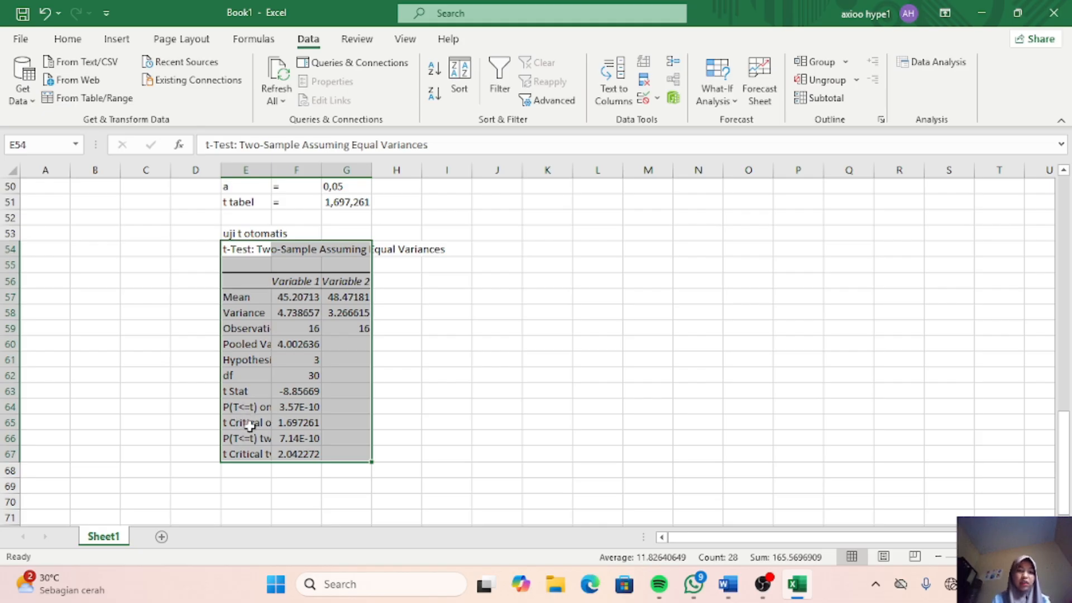
left_click(256, 406)
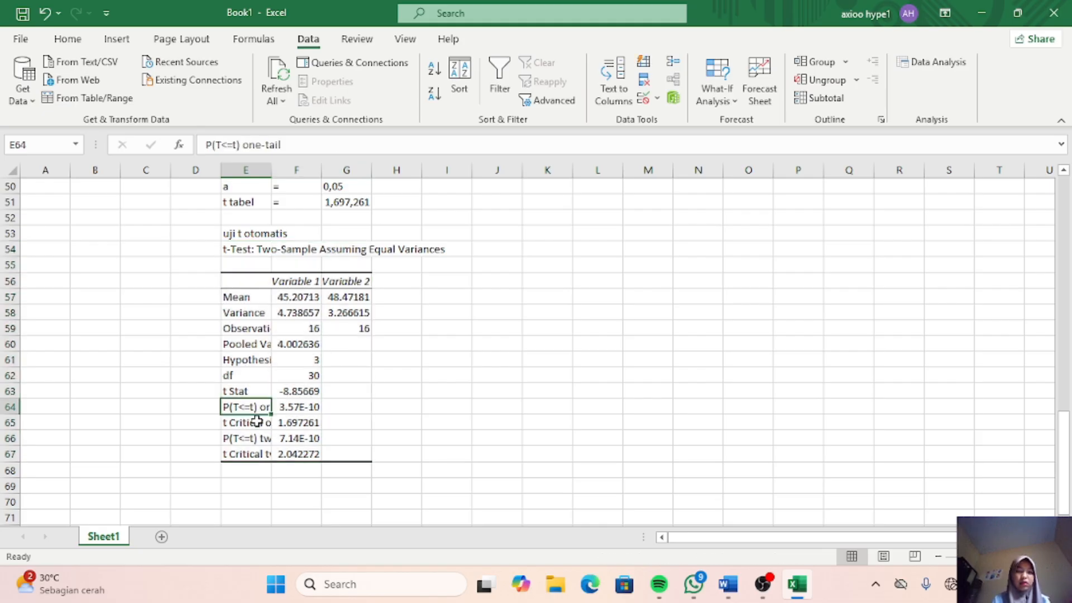
left_click(256, 390)
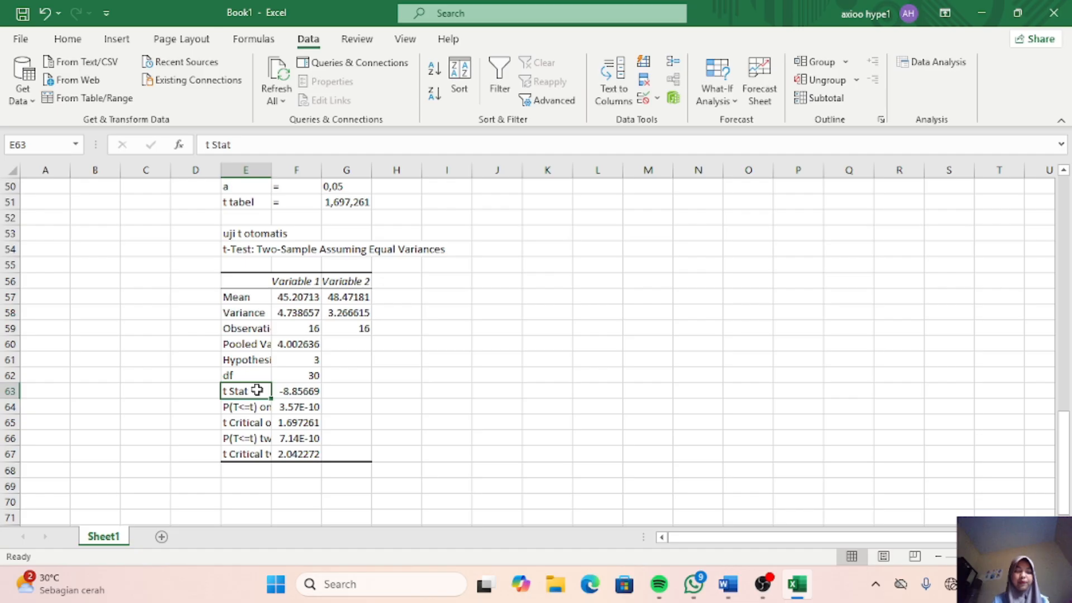
left_click_drag(257, 390, 381, 395)
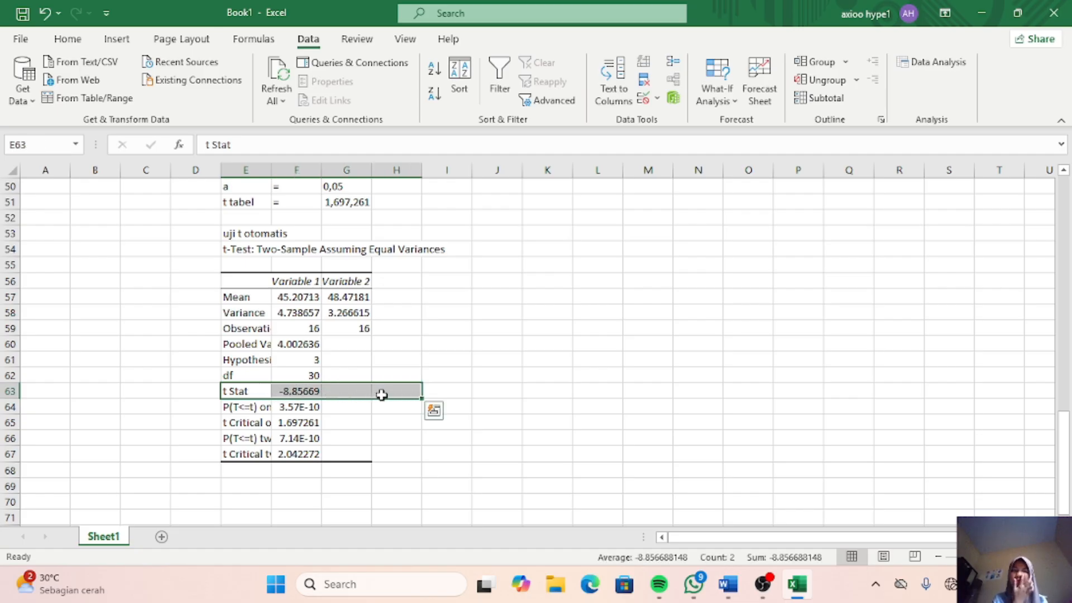
left_click(68, 39)
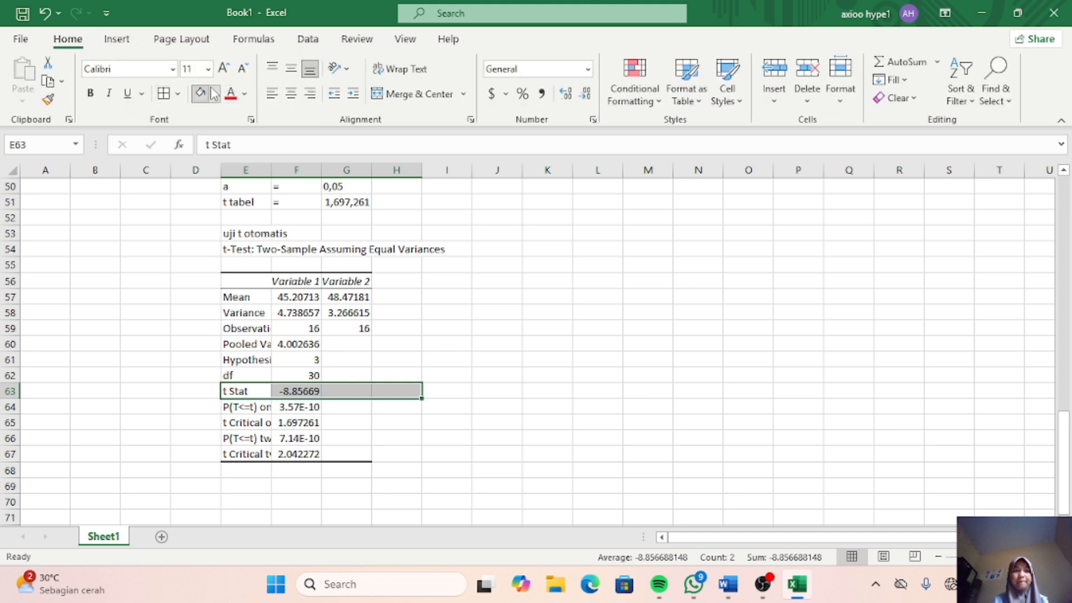
left_click(214, 94)
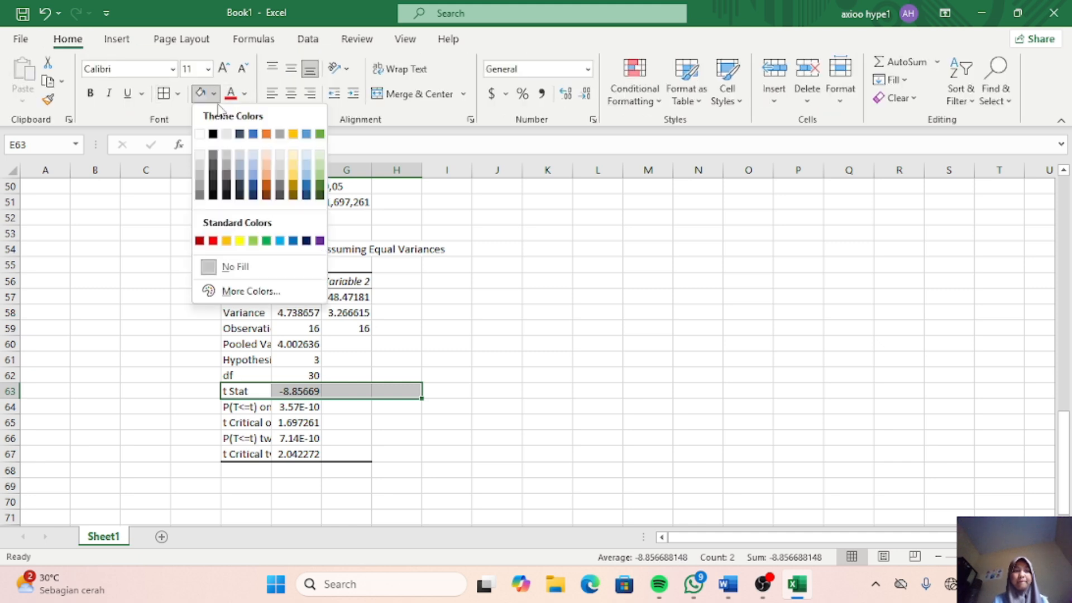
left_click(265, 170)
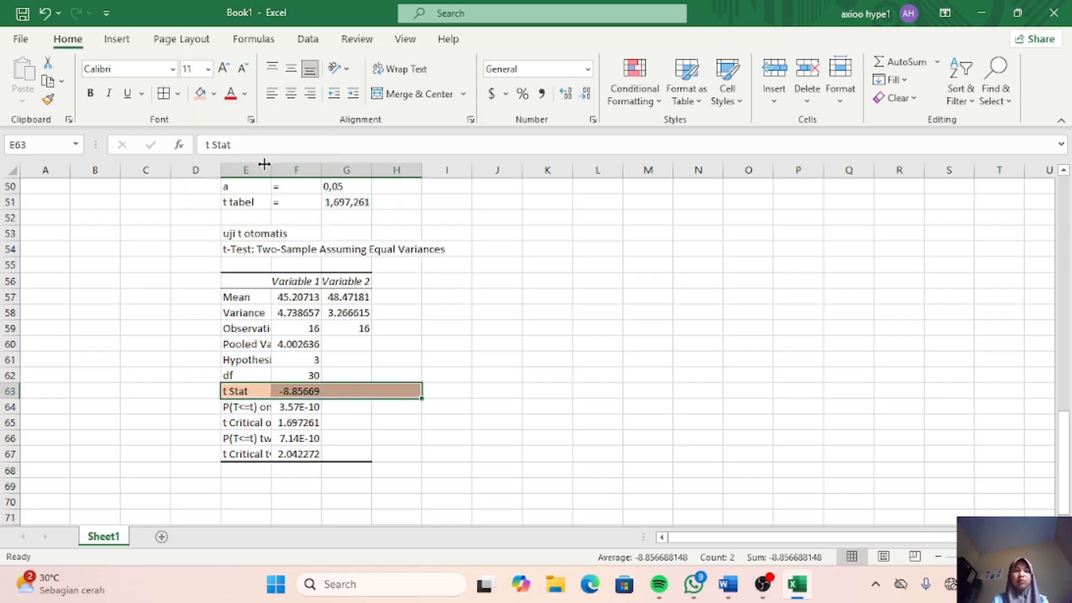
Step: Enter the label t hitung in H63, at the end of the t Stat row
left_click(392, 390)
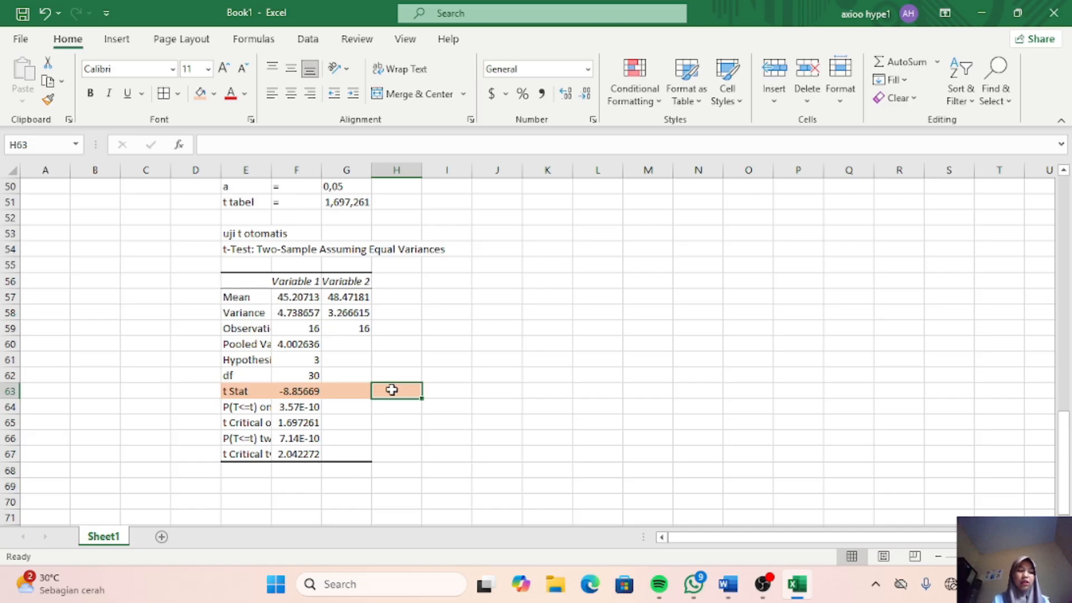
type("k")
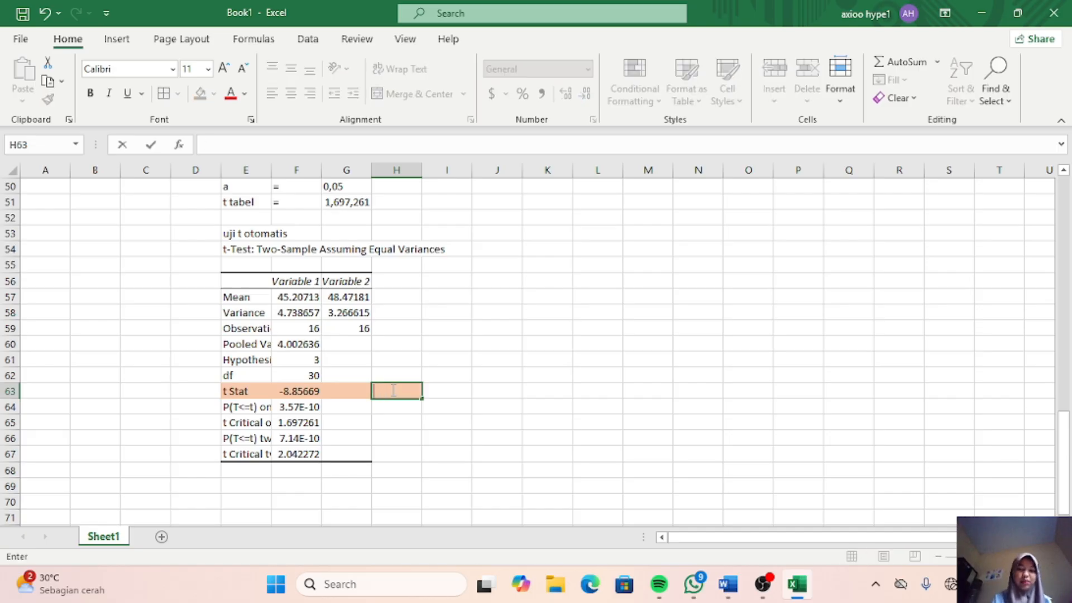
type("t")
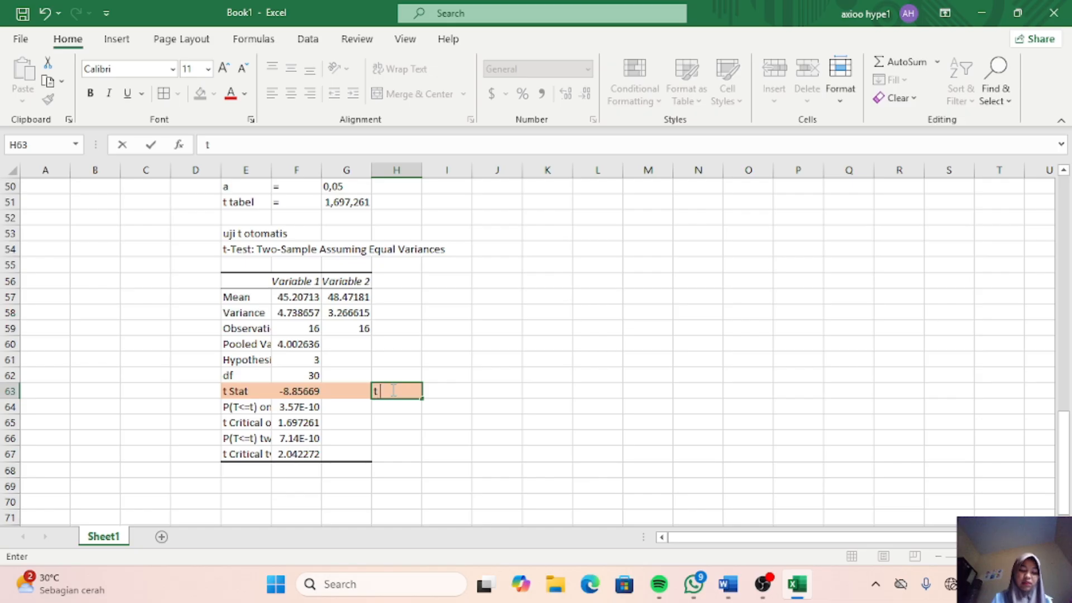
type(" hitung")
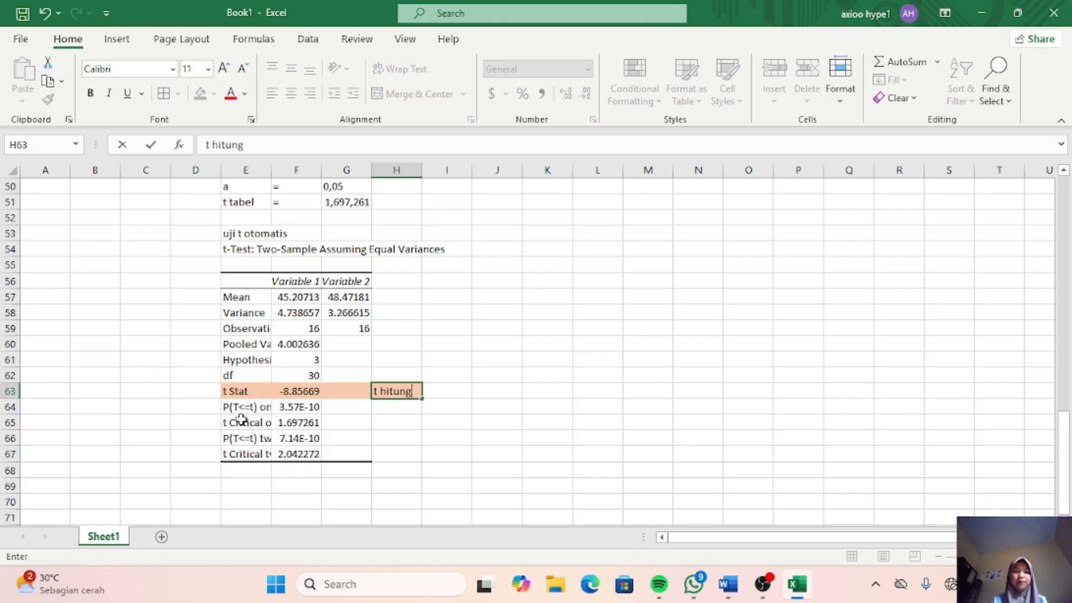
Step: Fill the t Critical one-tail row from E65 to H65 with a darker orange than the t Stat row
left_click_drag(241, 418, 391, 419)
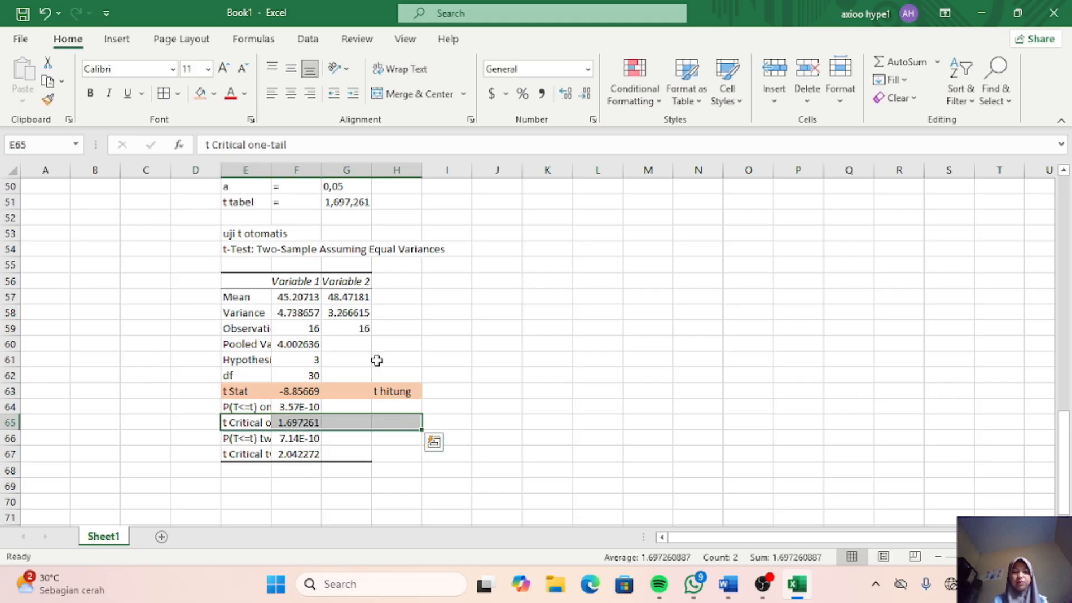
left_click(214, 94)
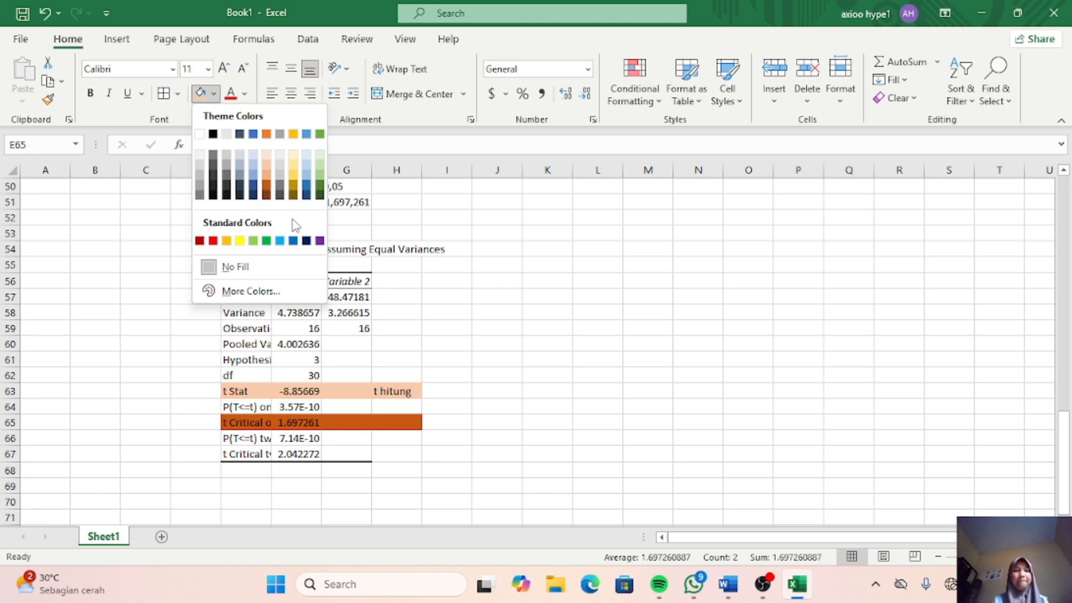
left_click(268, 179)
Step: Enter the label t tabel in H65, at the end of the t Critical one-tail row
left_click(387, 420)
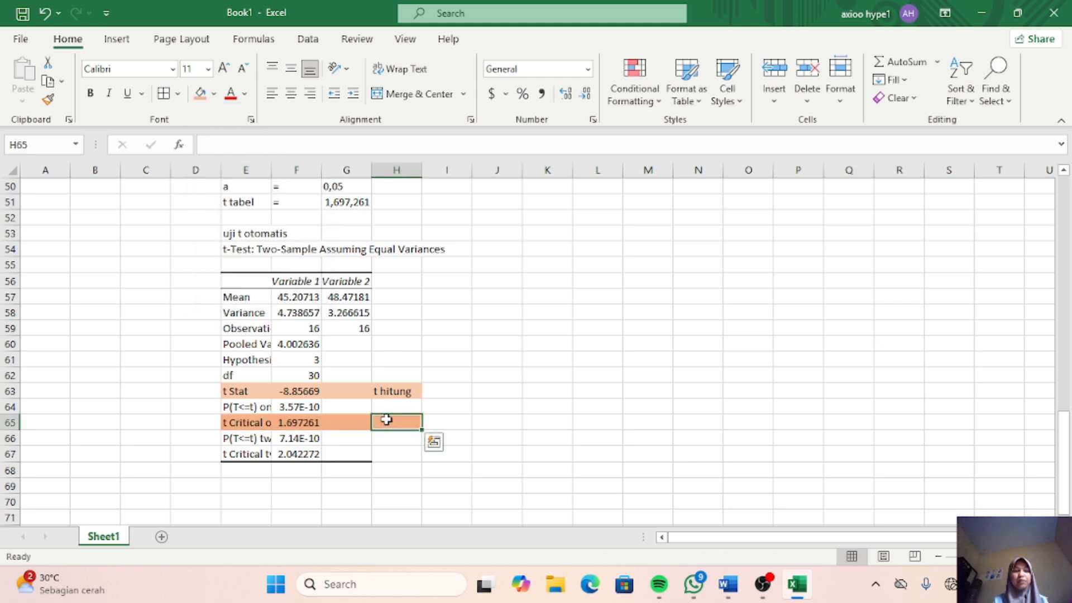
type("t t")
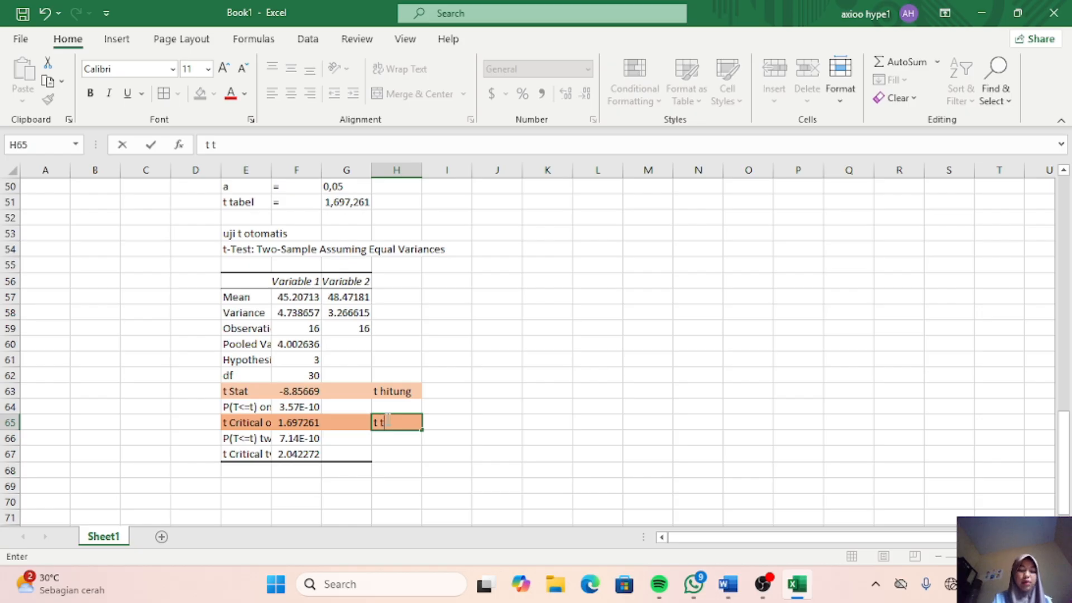
type("abel")
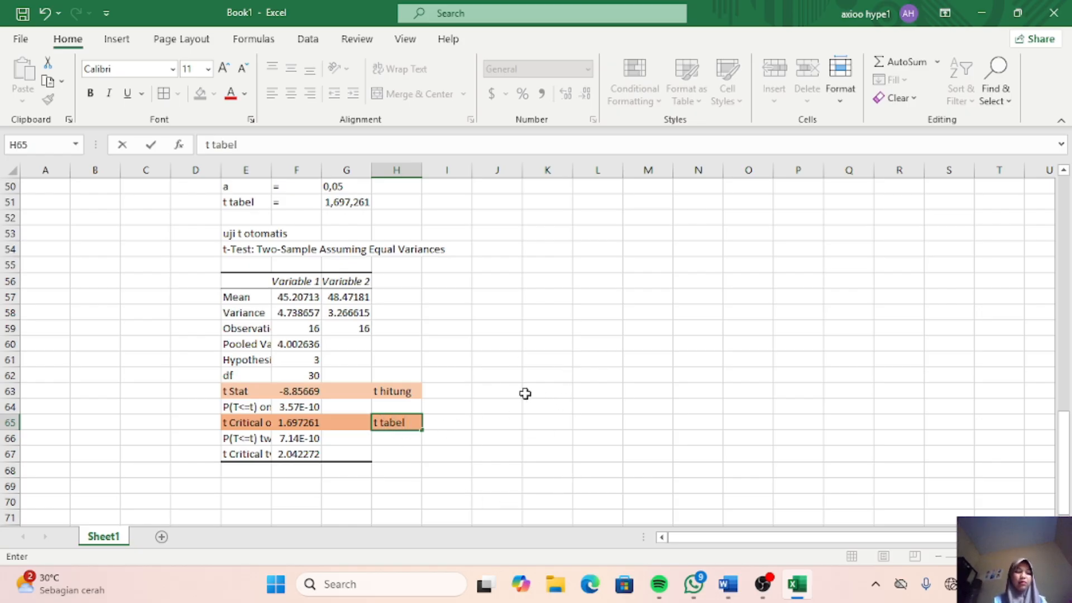
Step: Enter the heading keputusan in J63, beside the t-test results
left_click(507, 390)
type("k")
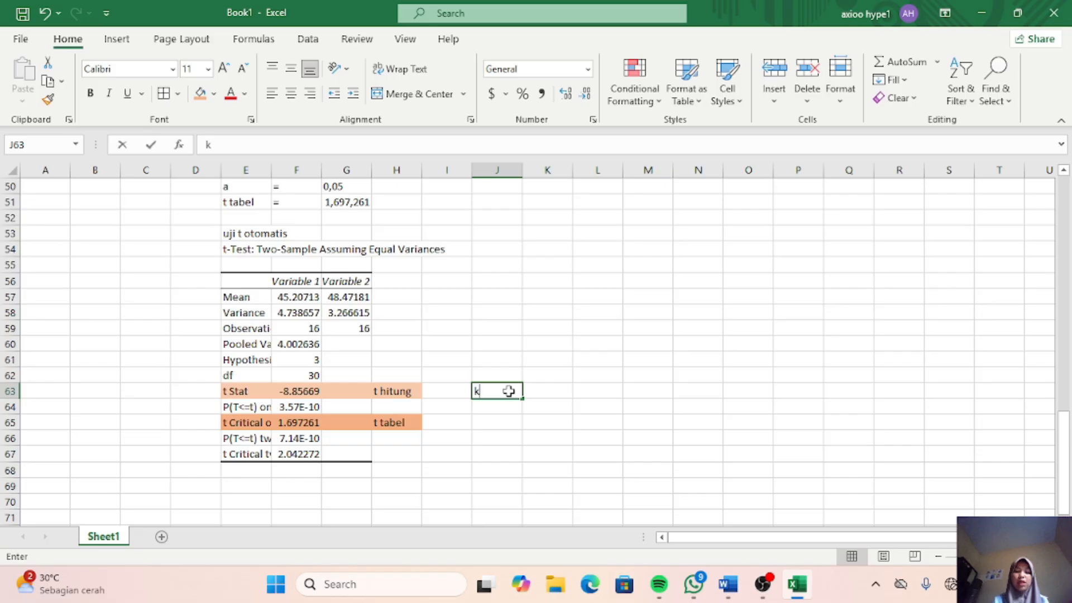
type("esimpu")
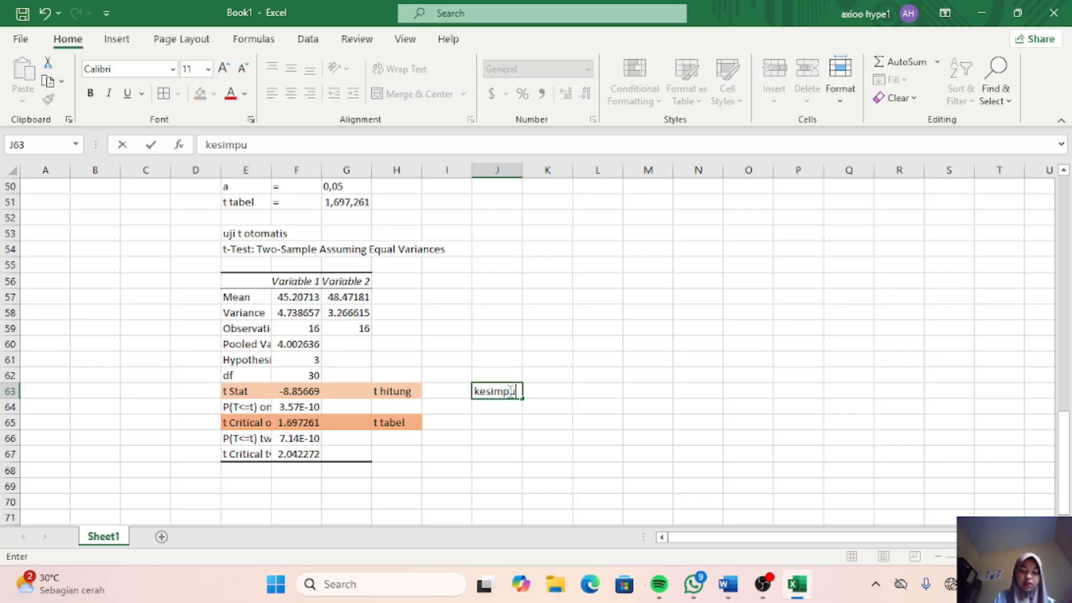
key("BackSpace")
key("BackSpace")
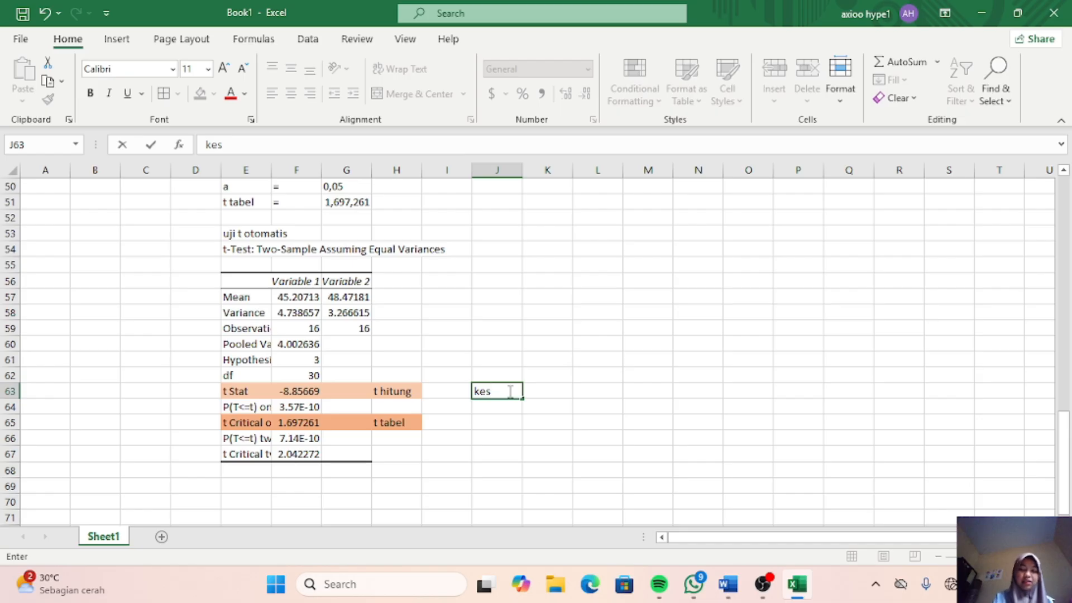
type("putusan")
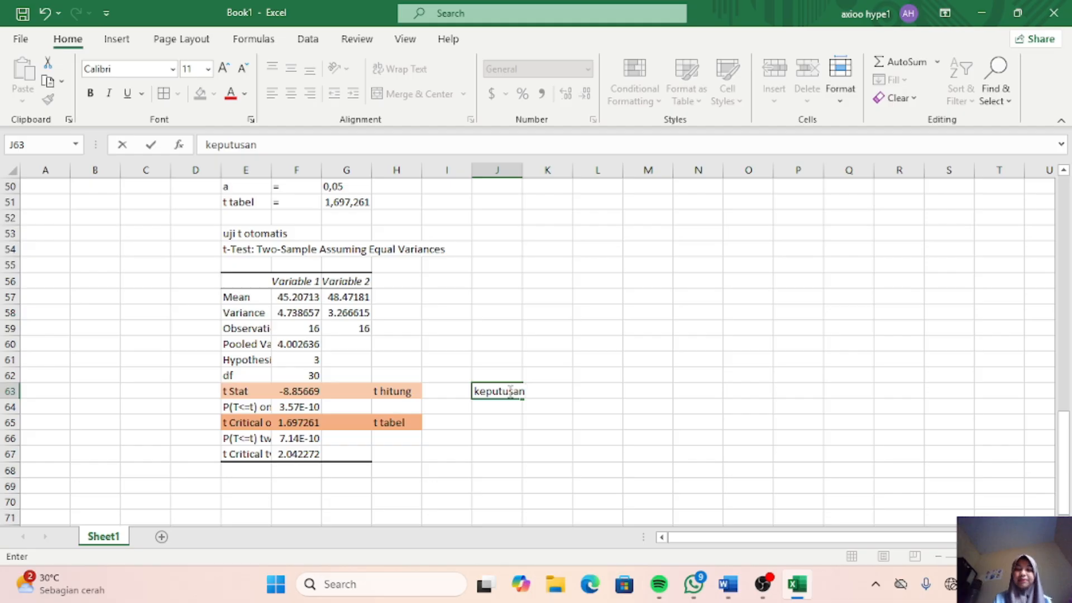
Step: Enter the conclusion "jadi t hitung < dari t tabel maka h0 ditolak" in J64, under the keputusan heading
left_click(513, 406)
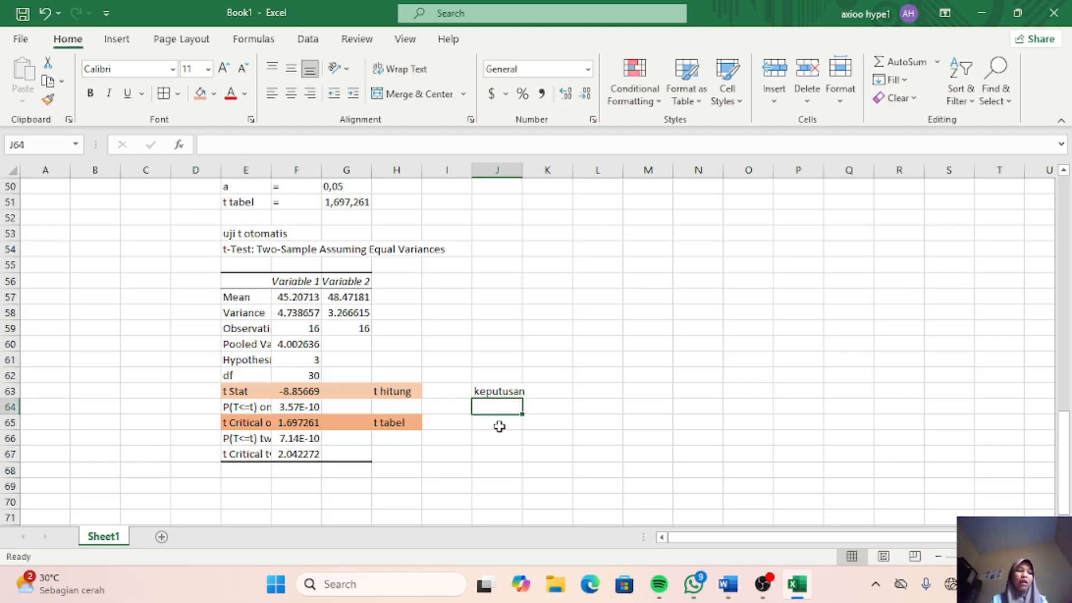
type("jadi")
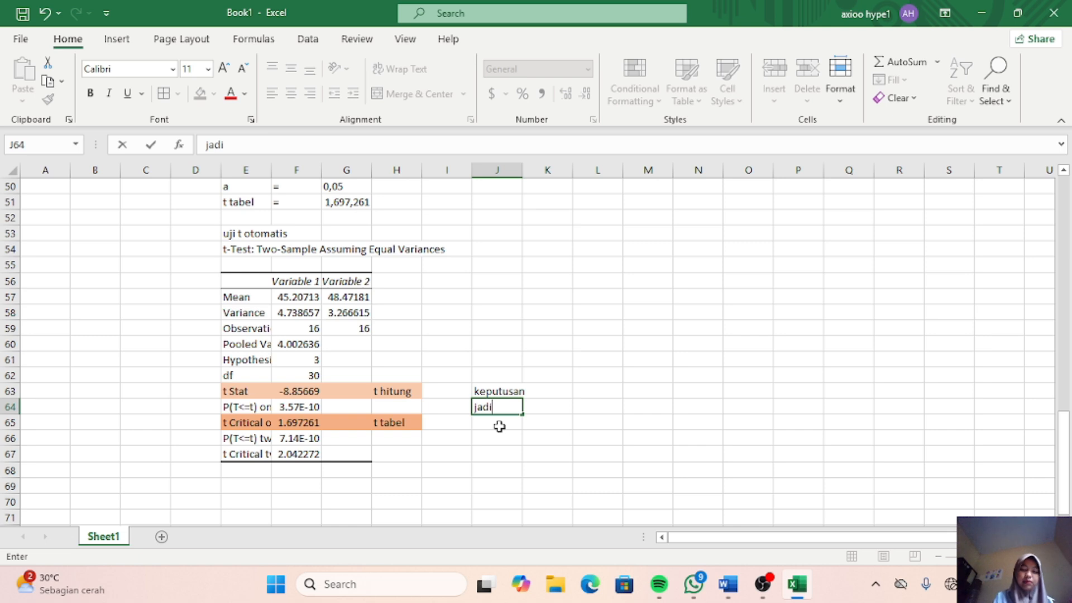
type(" t hitung")
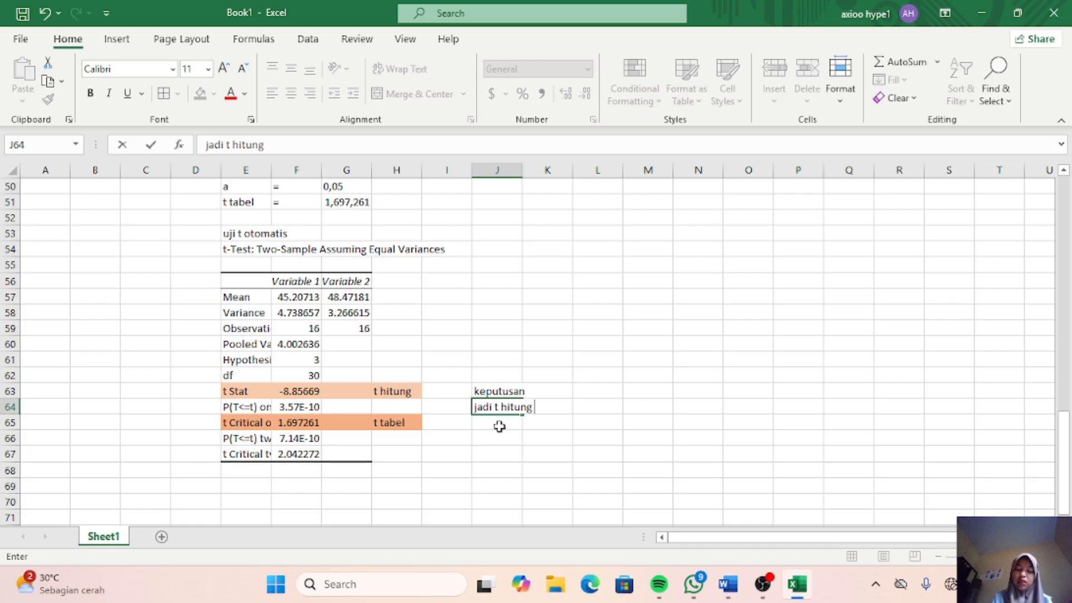
type("<")
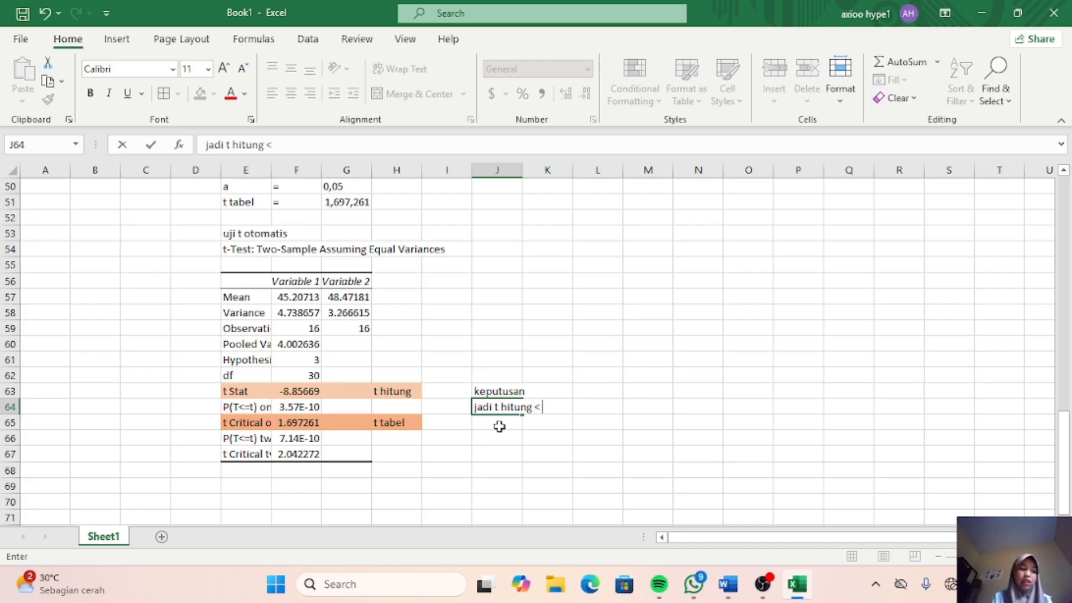
type(" dari")
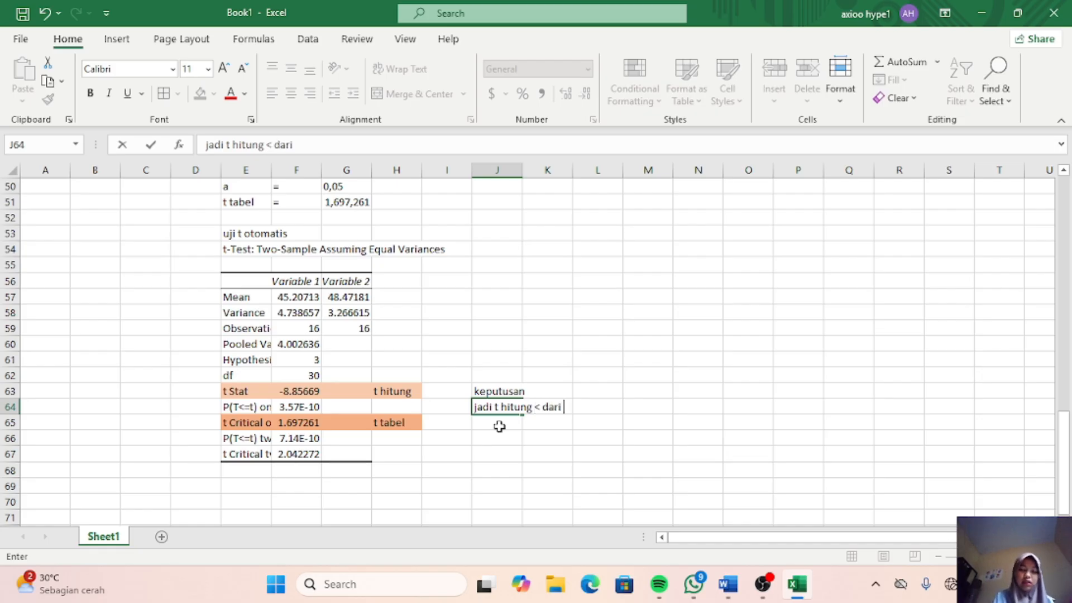
type(" t tabe")
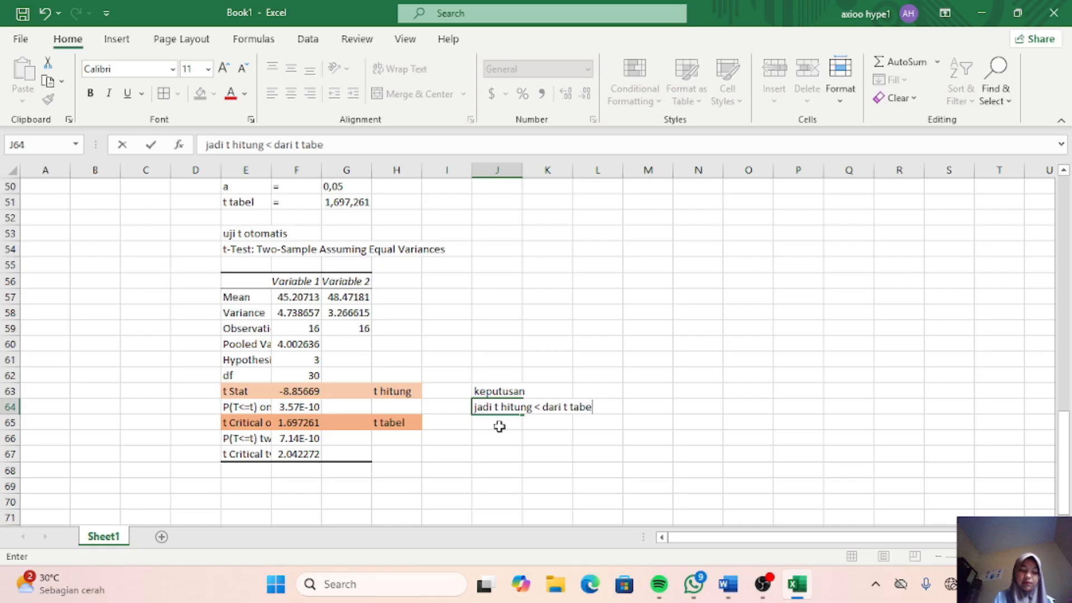
type("l m")
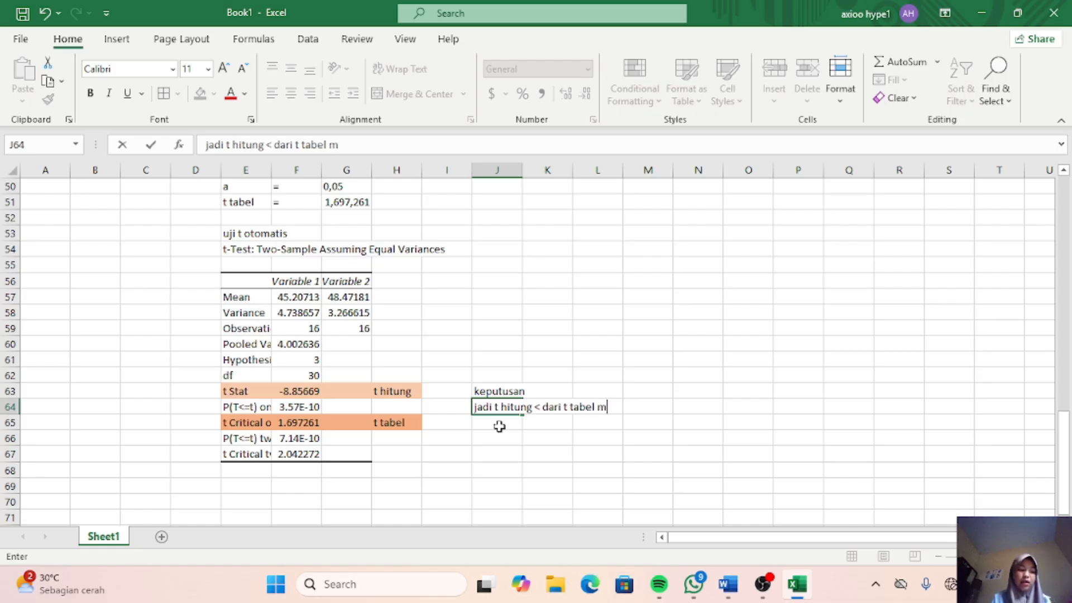
type("aka")
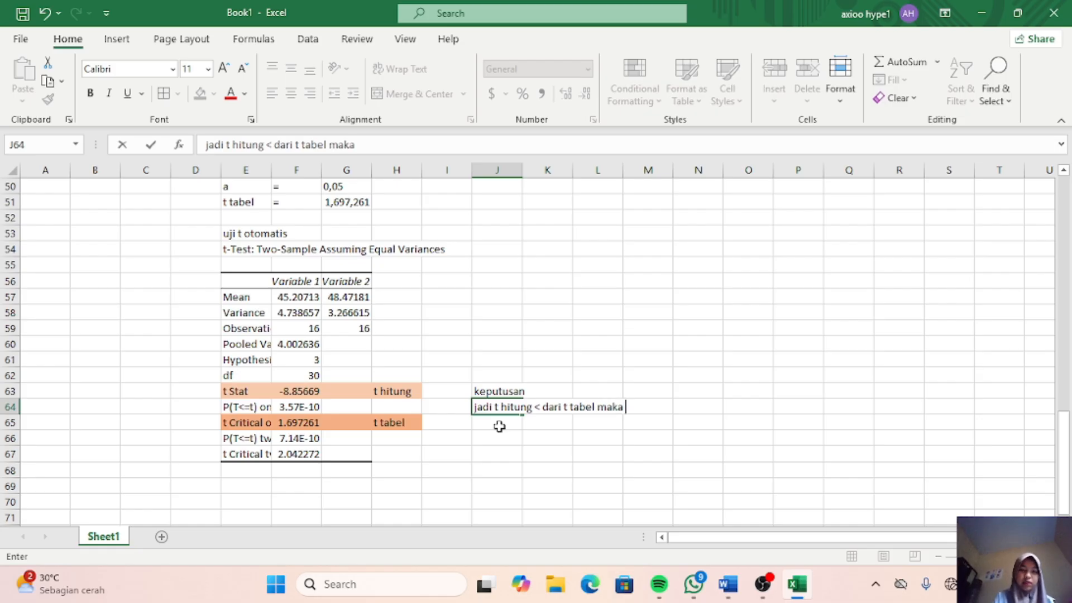
type(" h0 d")
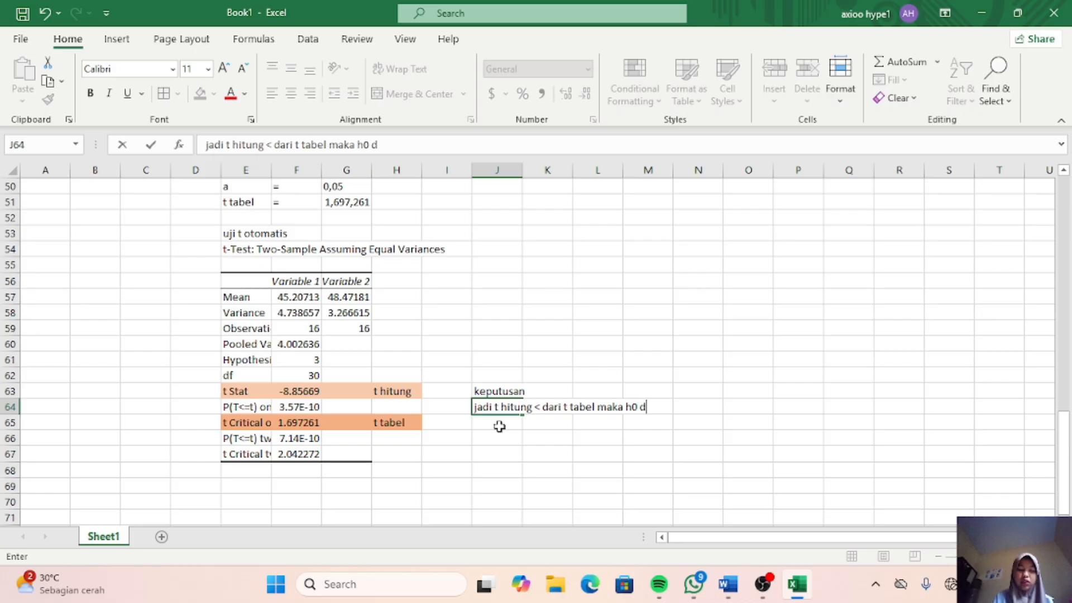
type("itolak")
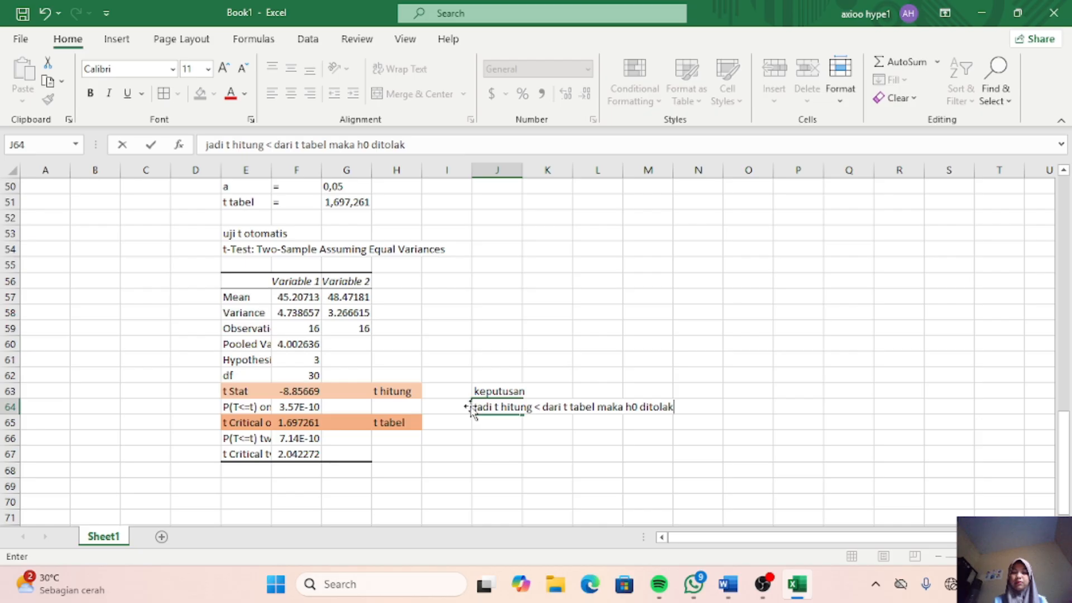
left_click(711, 356)
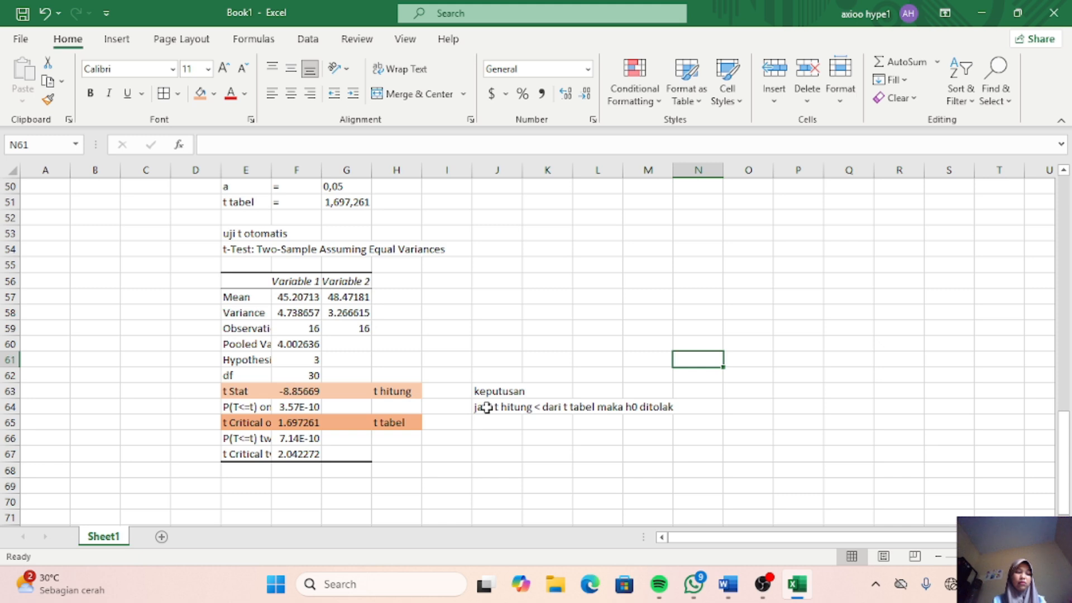
Step: Clear the conclusion text from J64
left_click(485, 408)
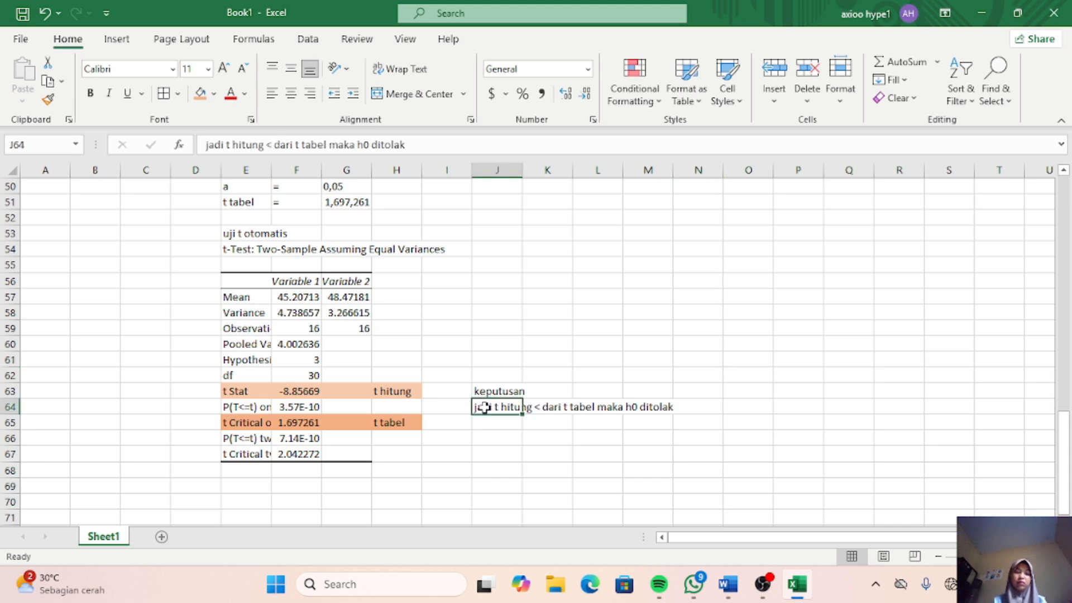
key("BackSpace")
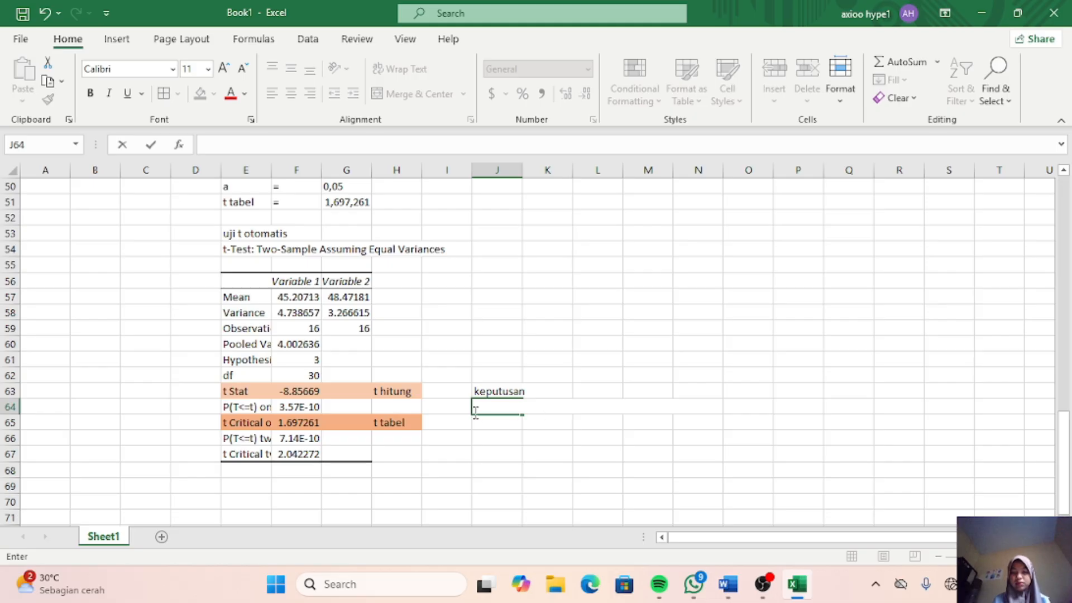
key("Escape")
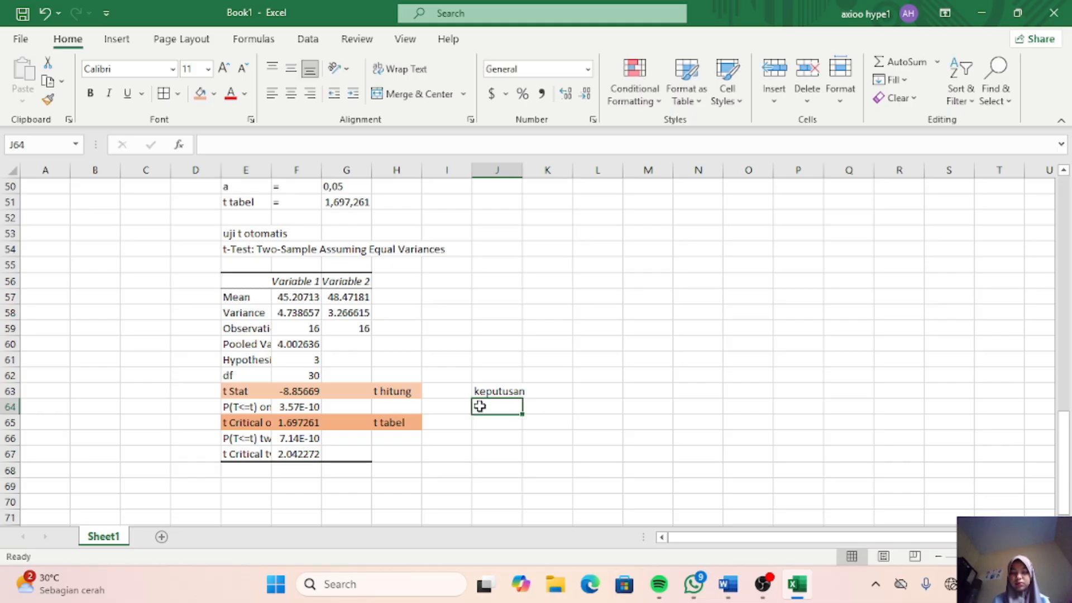
Step: Merge and center J64:M66 below the keputusan heading and fill the merged cell with the lightest orange shade
left_click_drag(480, 406, 641, 438)
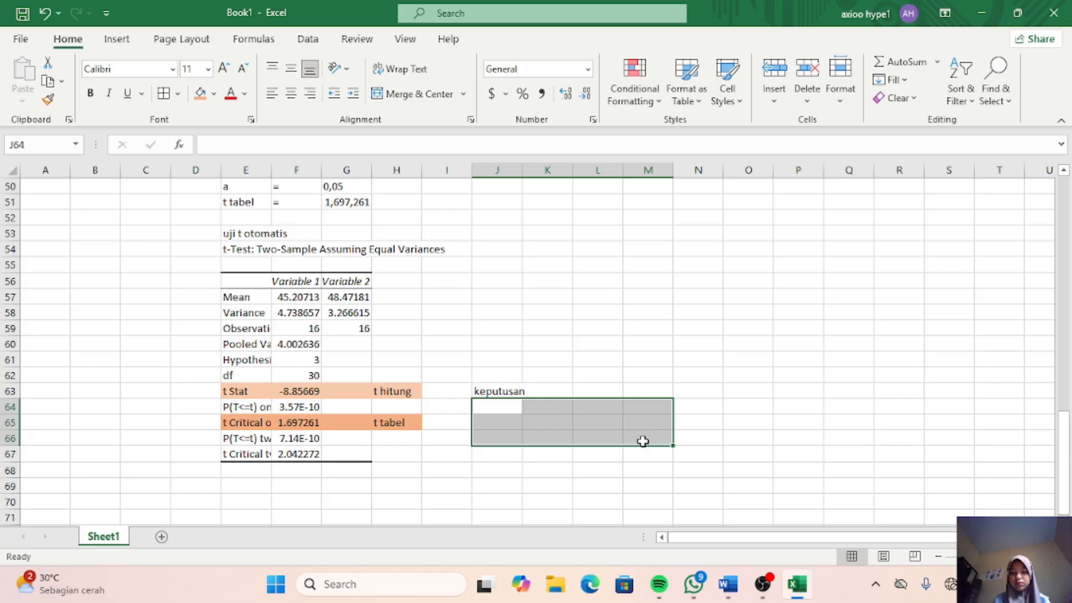
left_click(417, 96)
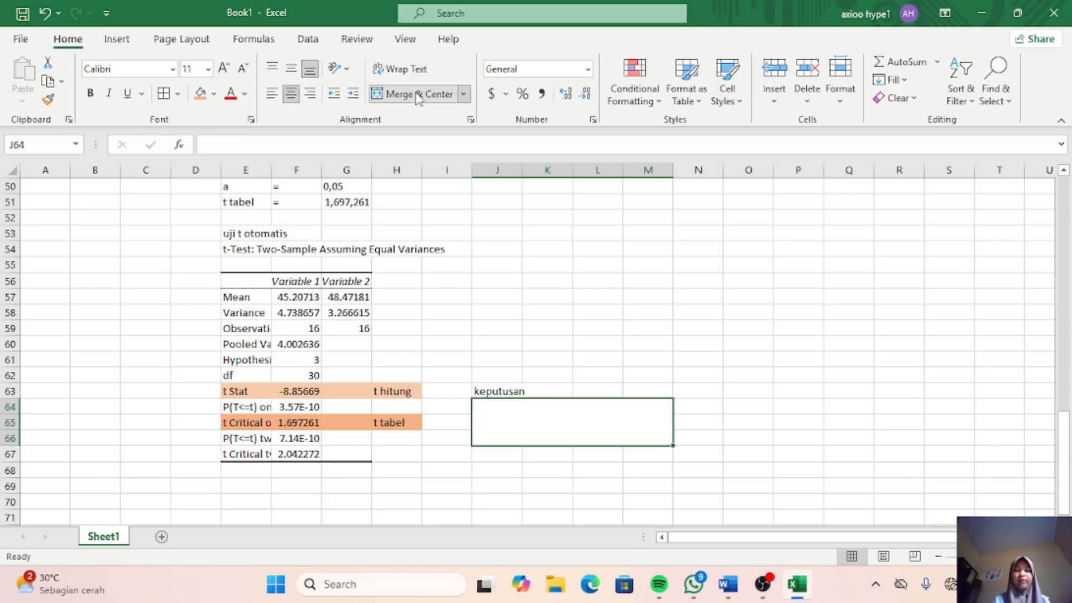
left_click(214, 96)
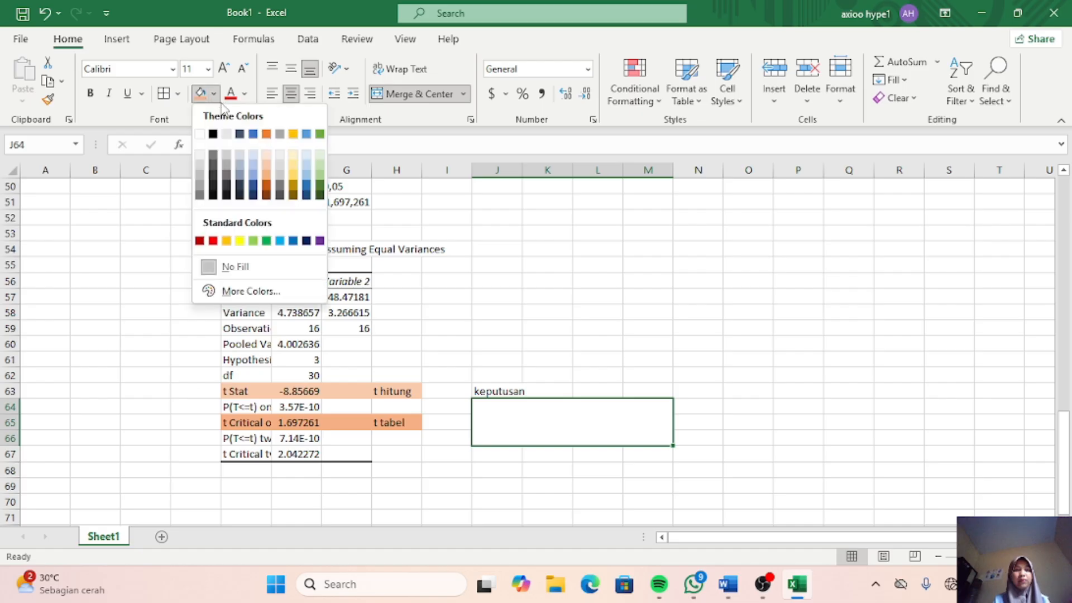
left_click(267, 178)
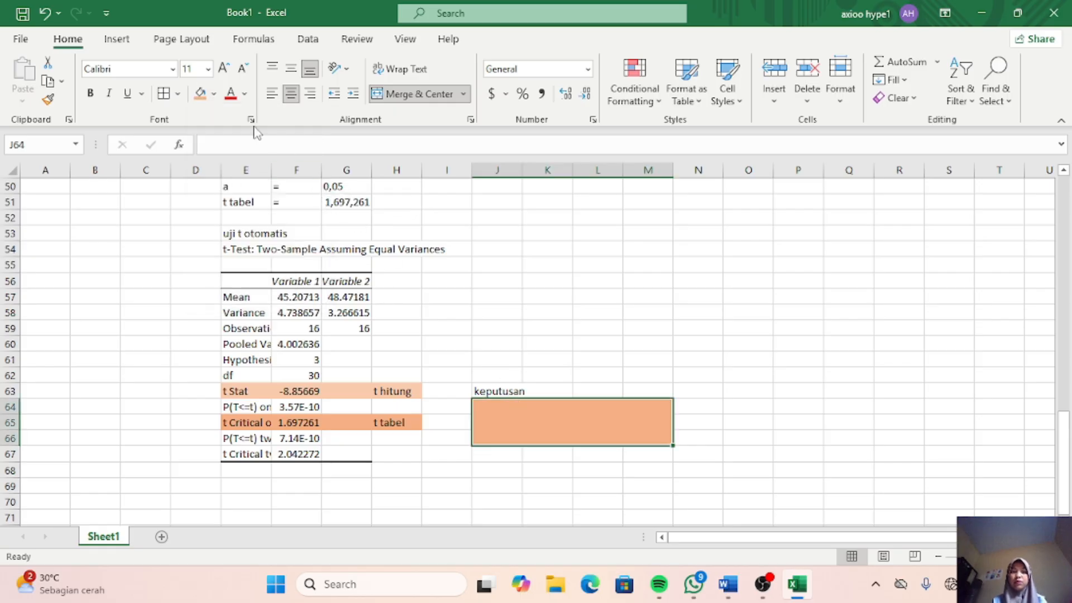
left_click(214, 94)
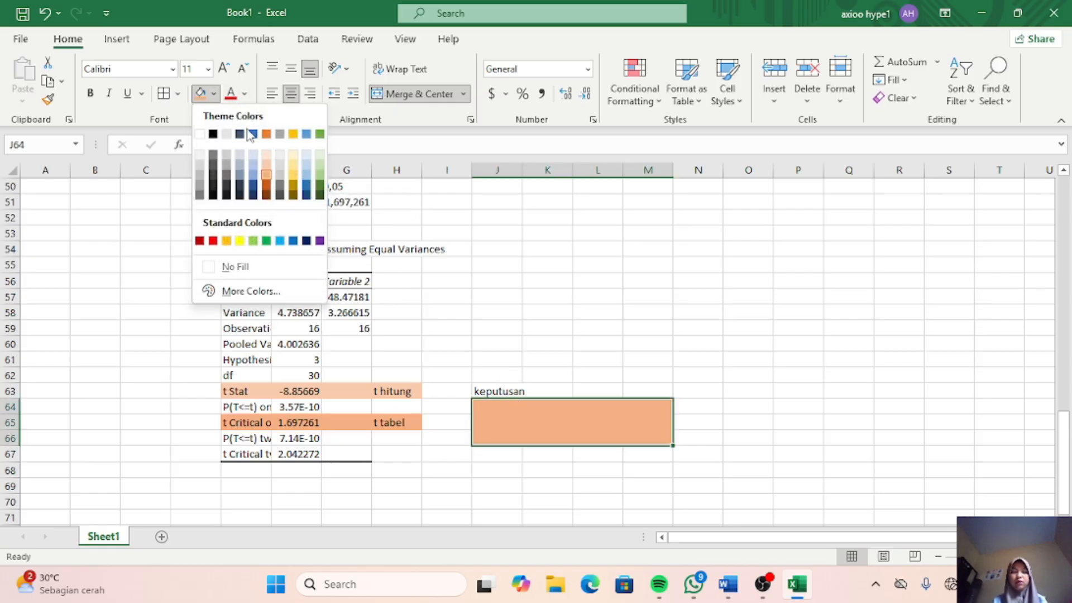
left_click(268, 160)
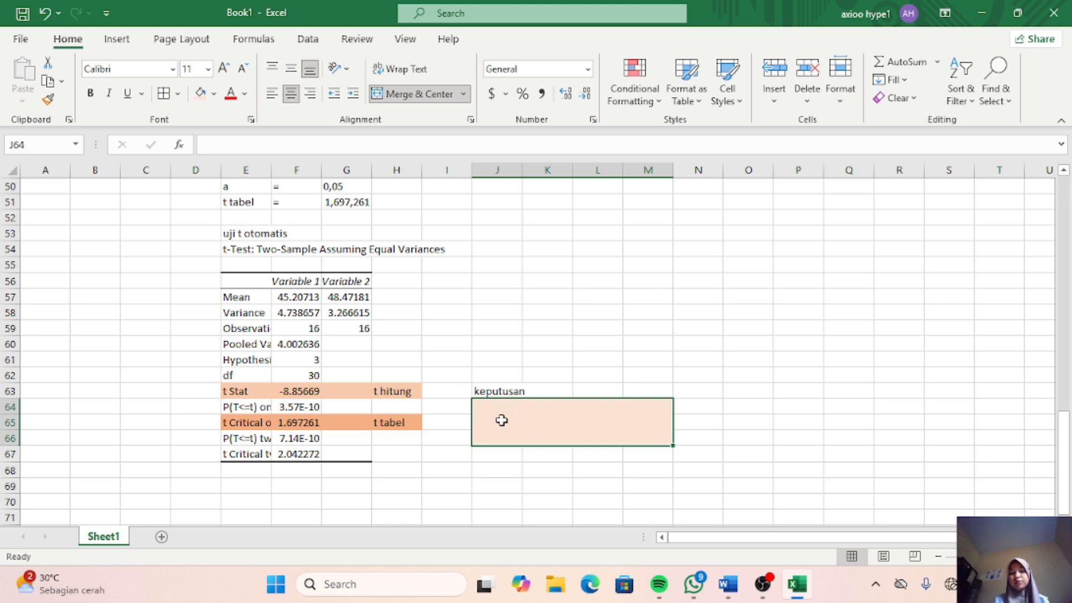
Step: Enter "jadi t hitumg < dari t tabel maka h0 ditolak" in the merged cell J64:M66 and middle-align it vertically
type("jadi")
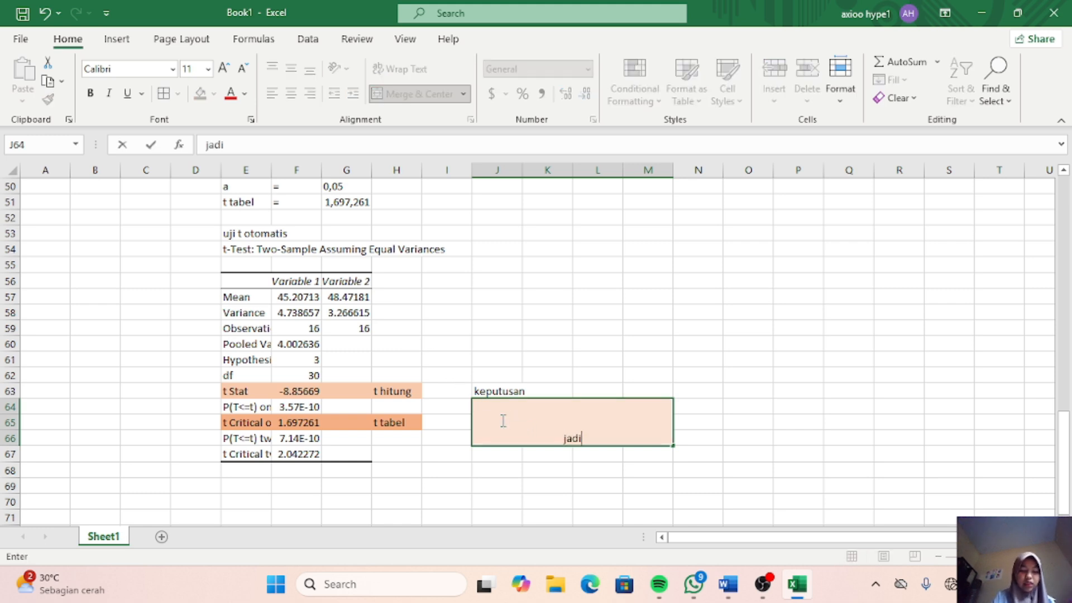
type(" t hitumg")
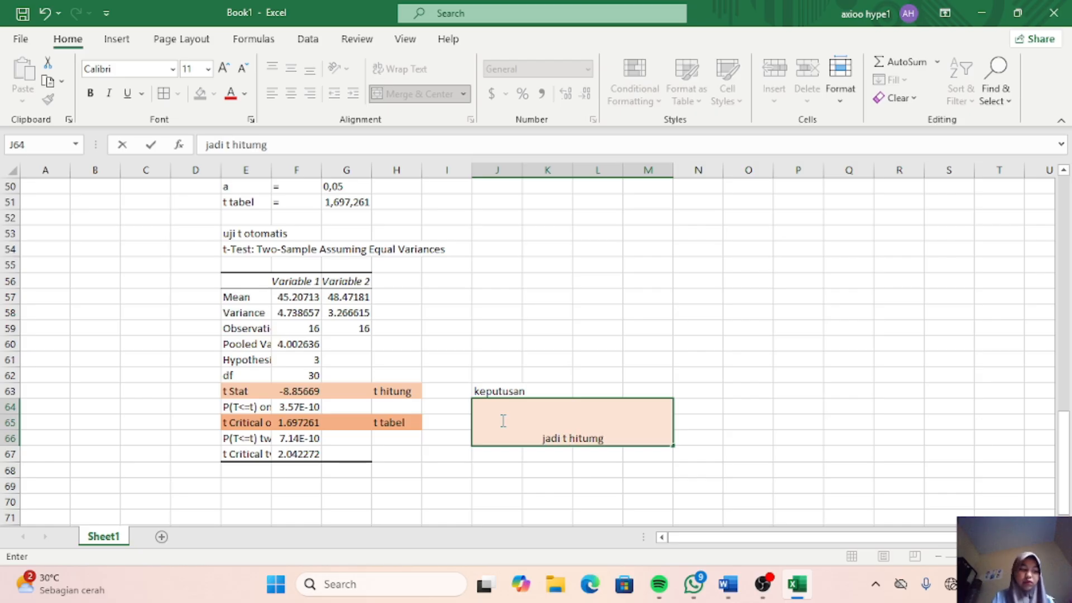
type(" < ")
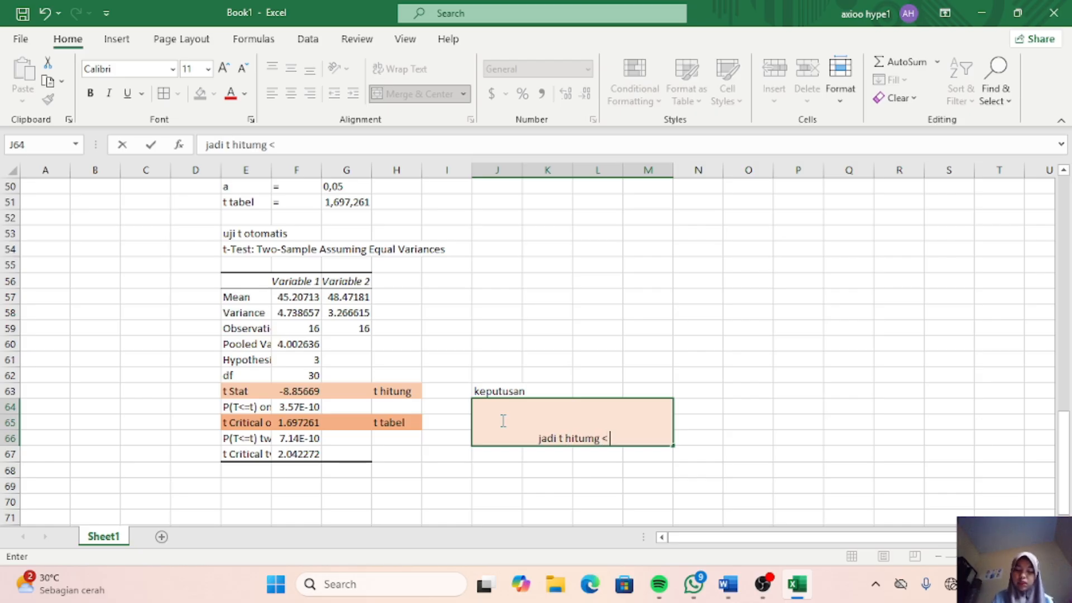
type("dari")
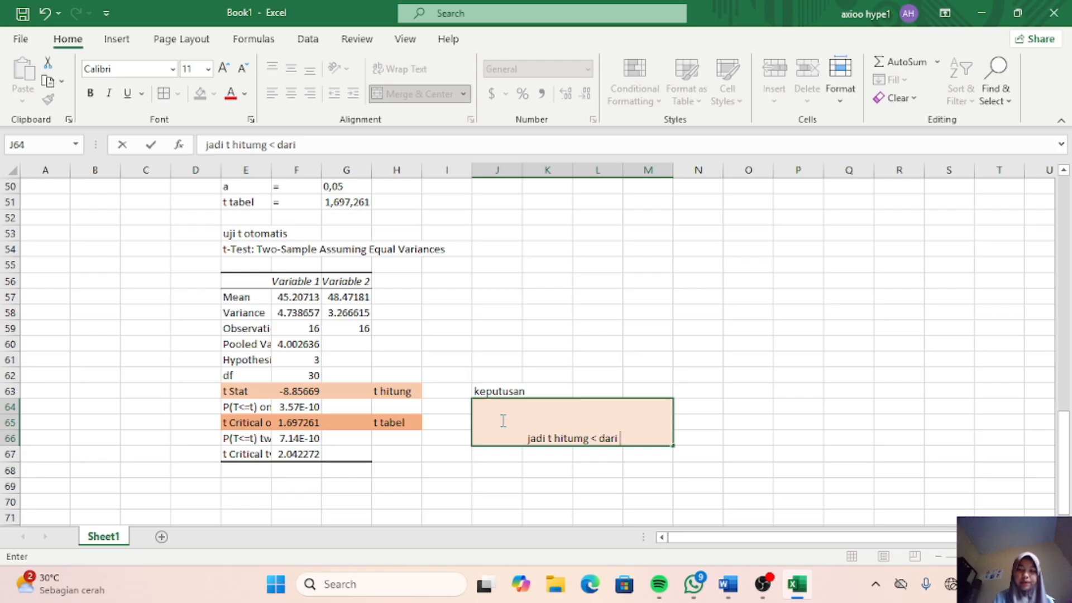
type(" t t")
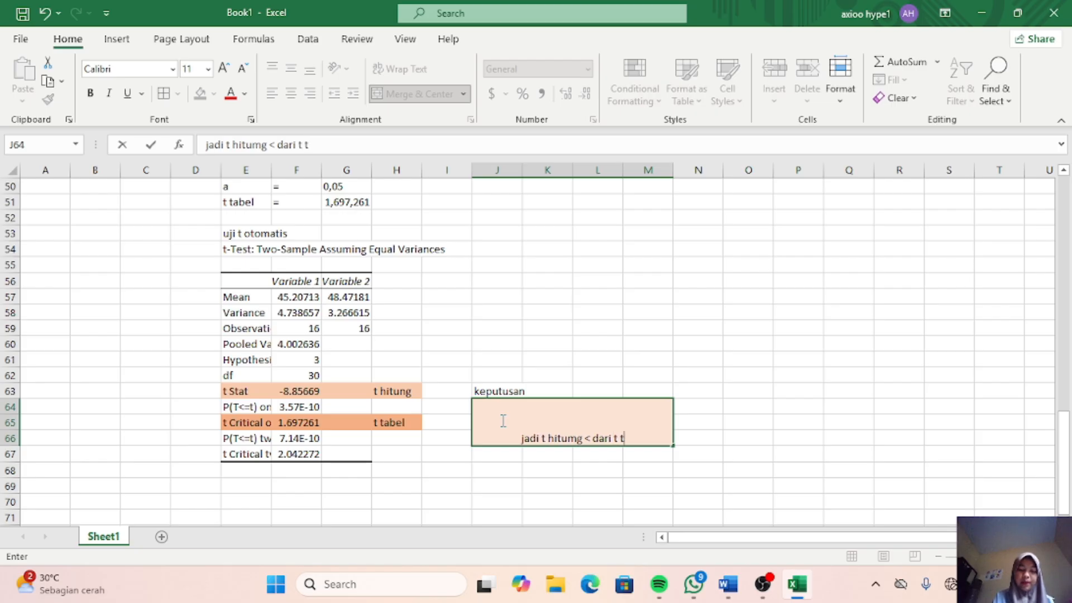
type("abel")
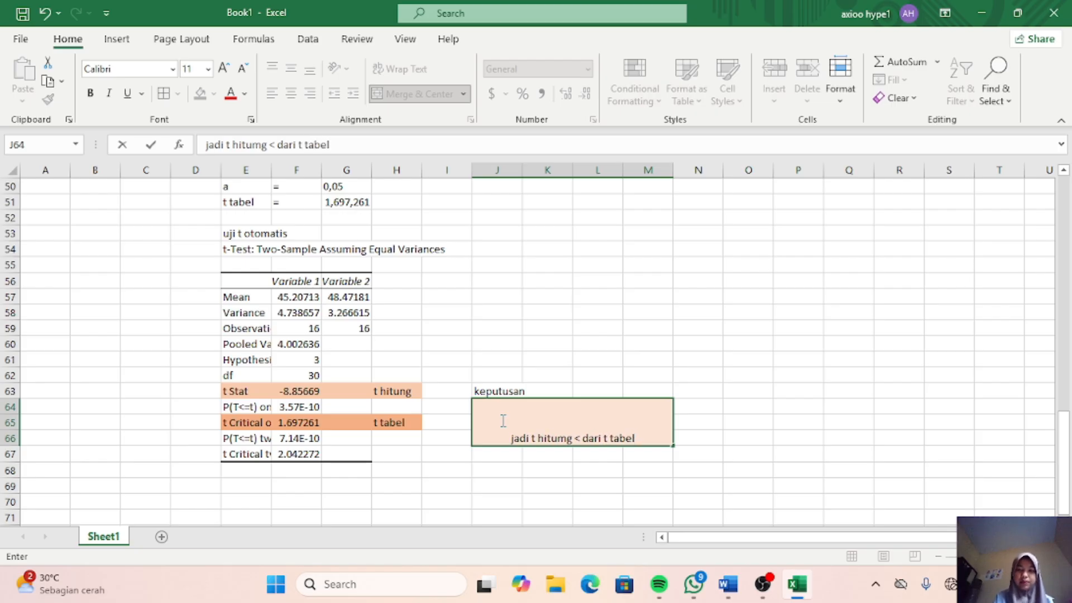
type(" mak")
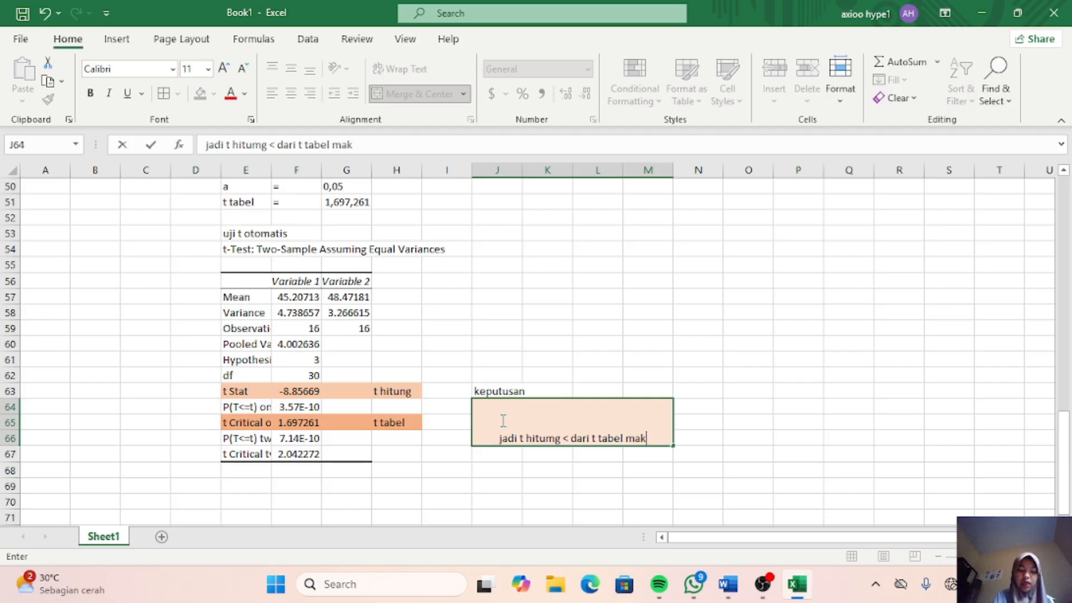
type("a h0")
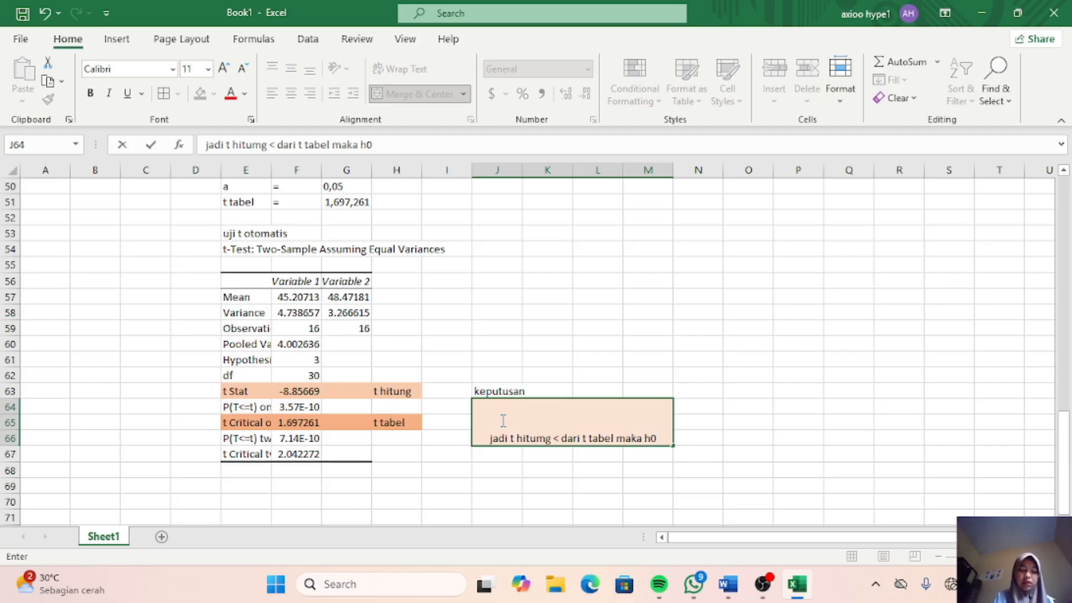
type(" dit")
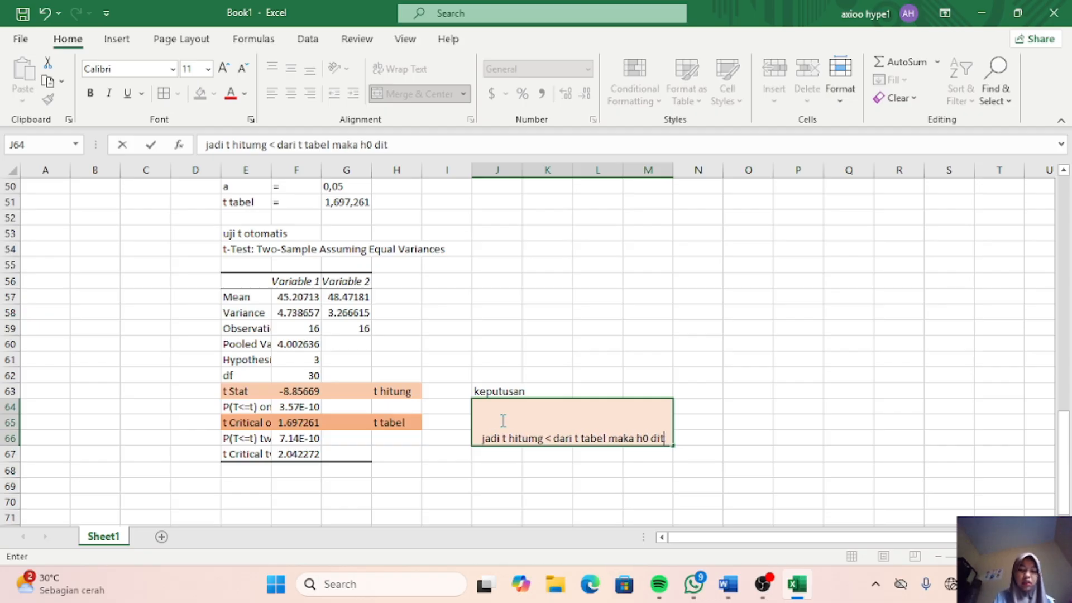
type("olak")
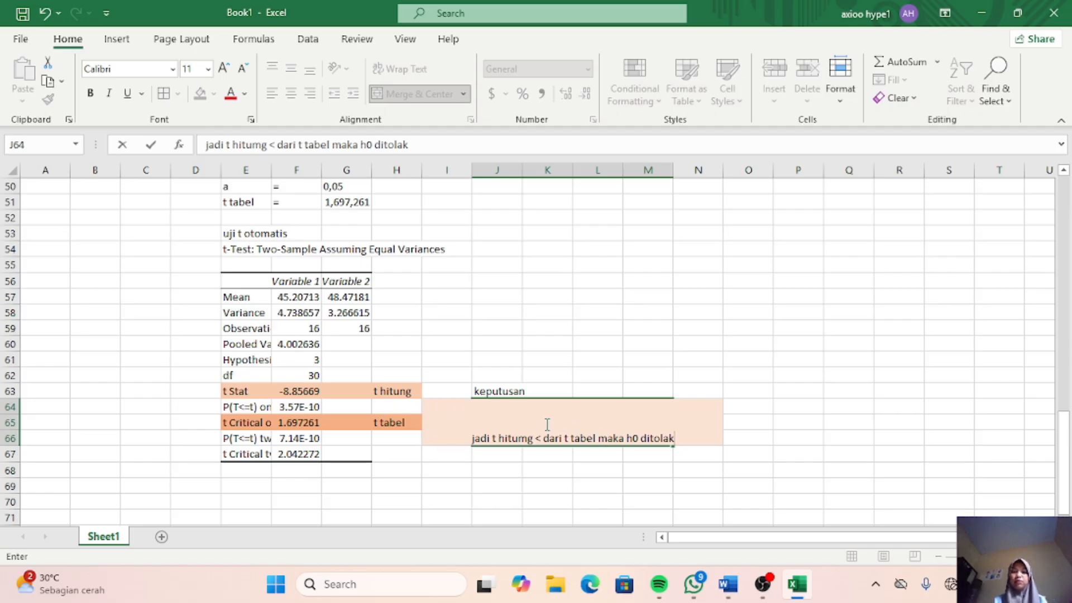
left_click(478, 438)
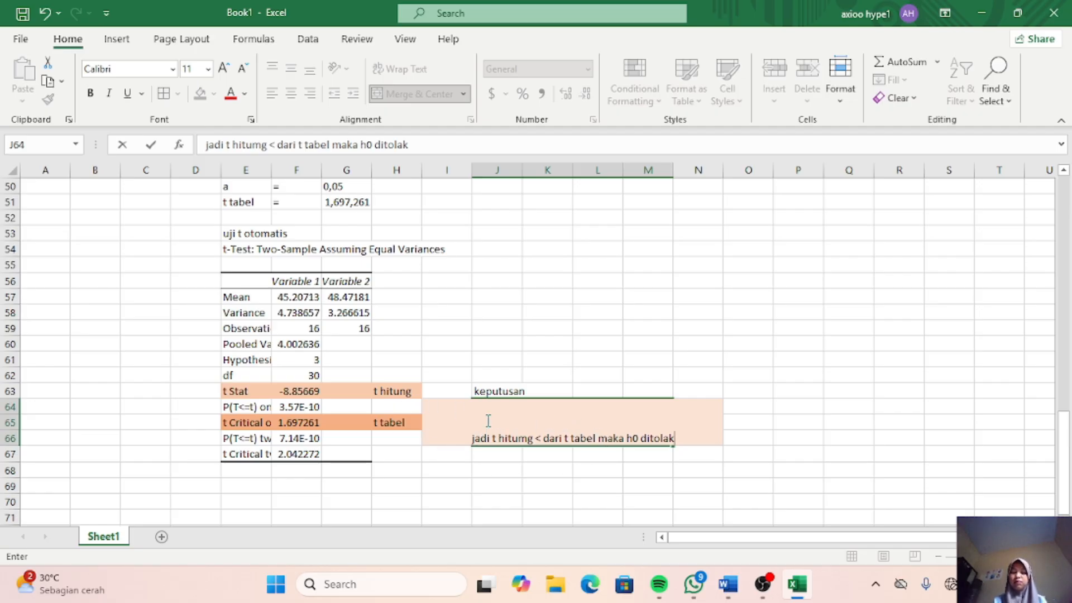
left_click(586, 362)
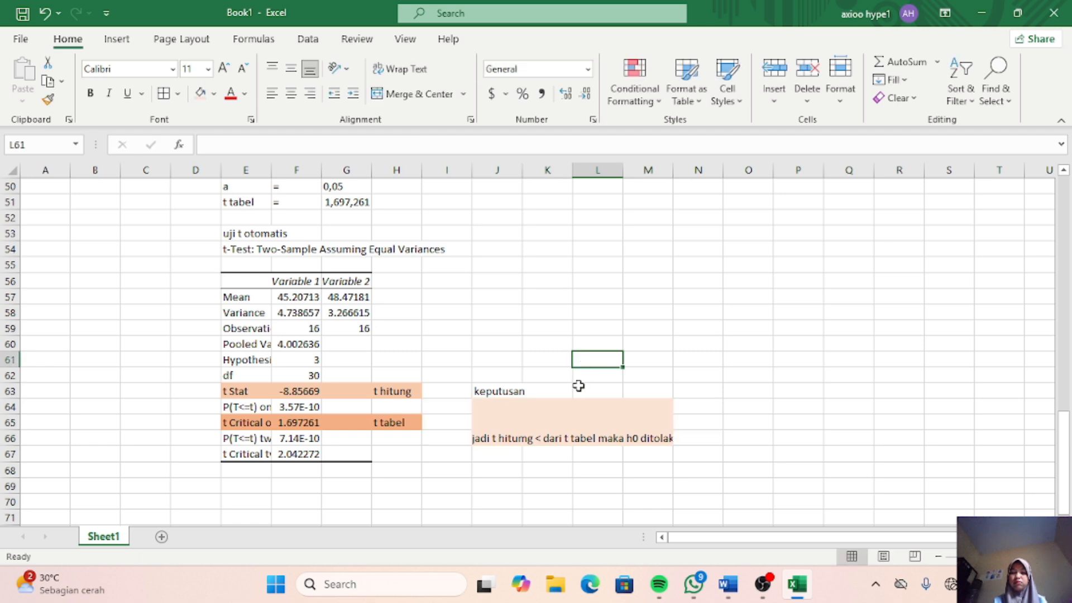
left_click(482, 439)
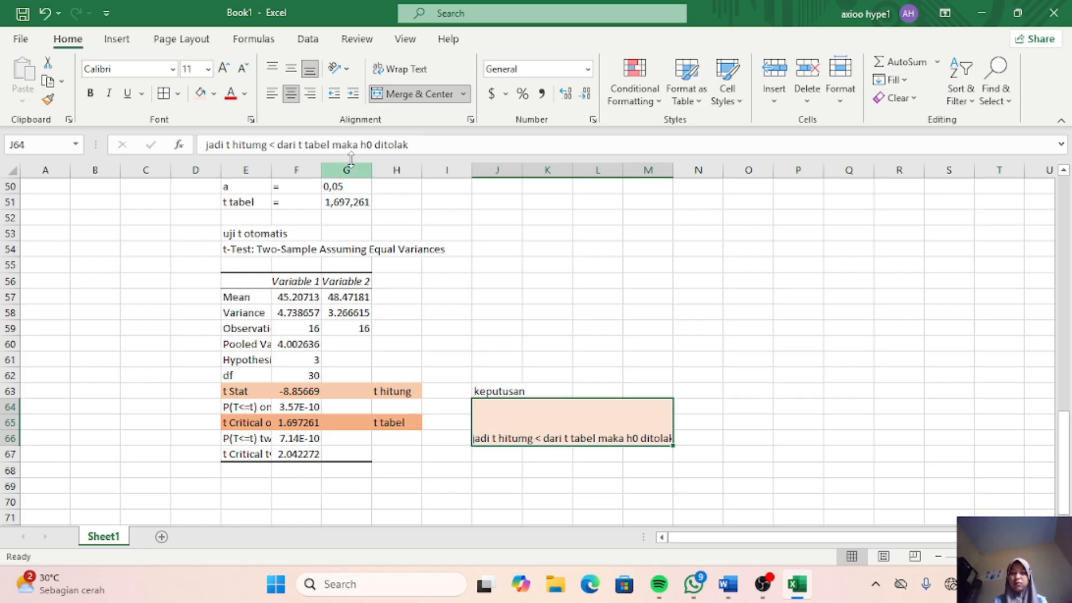
left_click(291, 68)
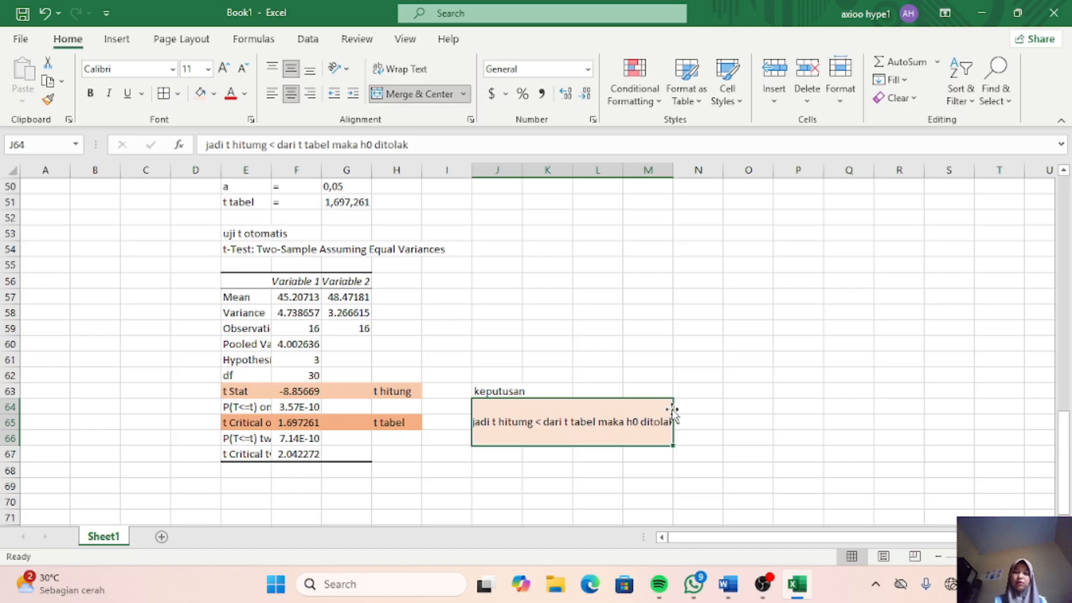
Step: Review the worksheet from the Manggis and Sawo data through the F-test and t-test sections down to the final keputusan
scroll(428, 370, "up", 3)
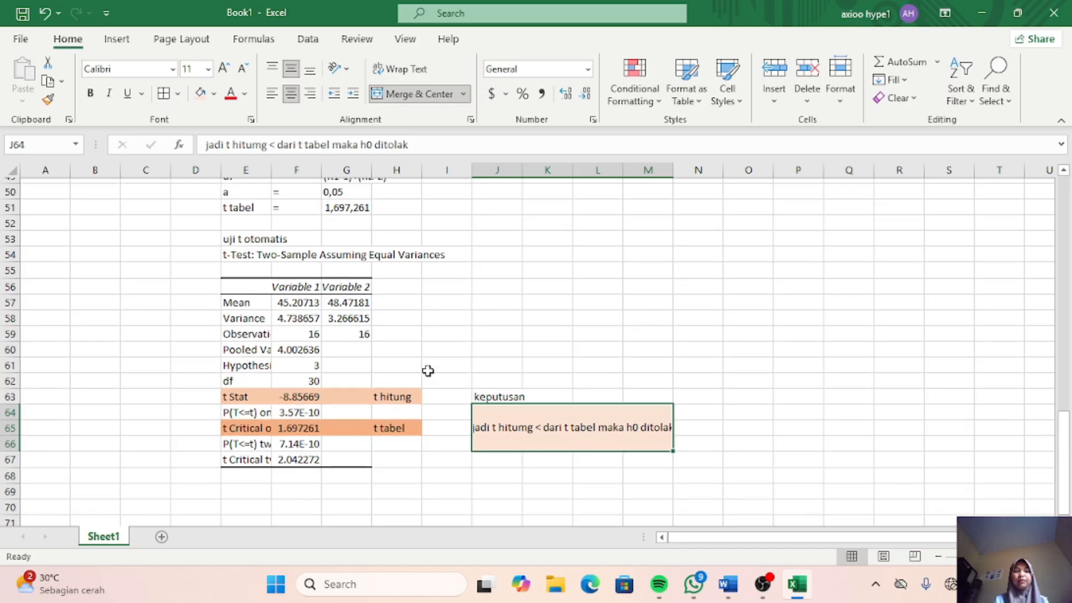
scroll(428, 371, "up", 14)
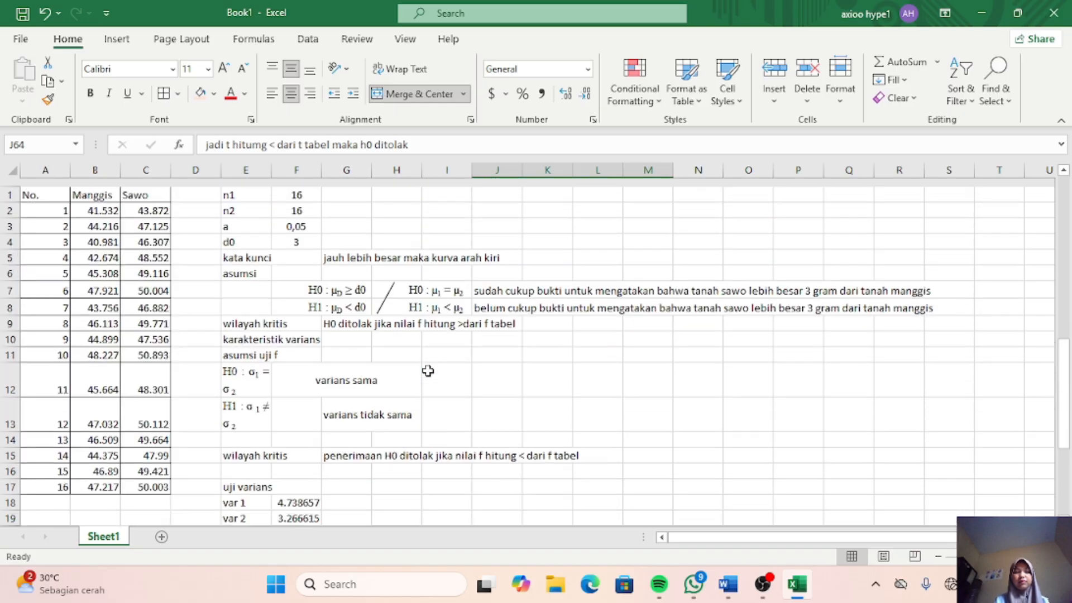
scroll(428, 371, "down", 11)
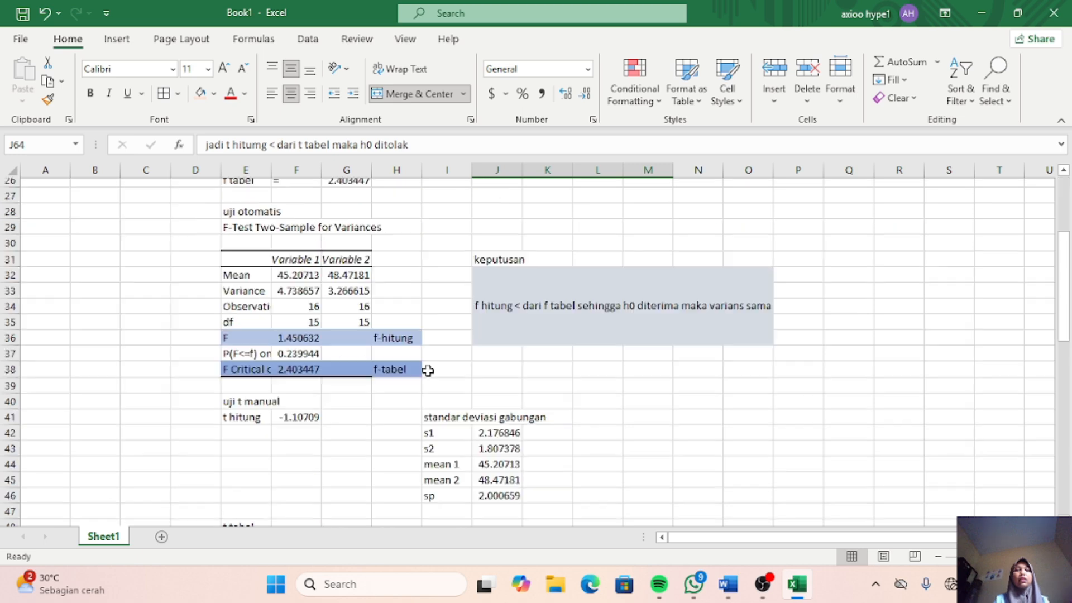
scroll(427, 371, "down", 5)
scroll(427, 370, "down", 8)
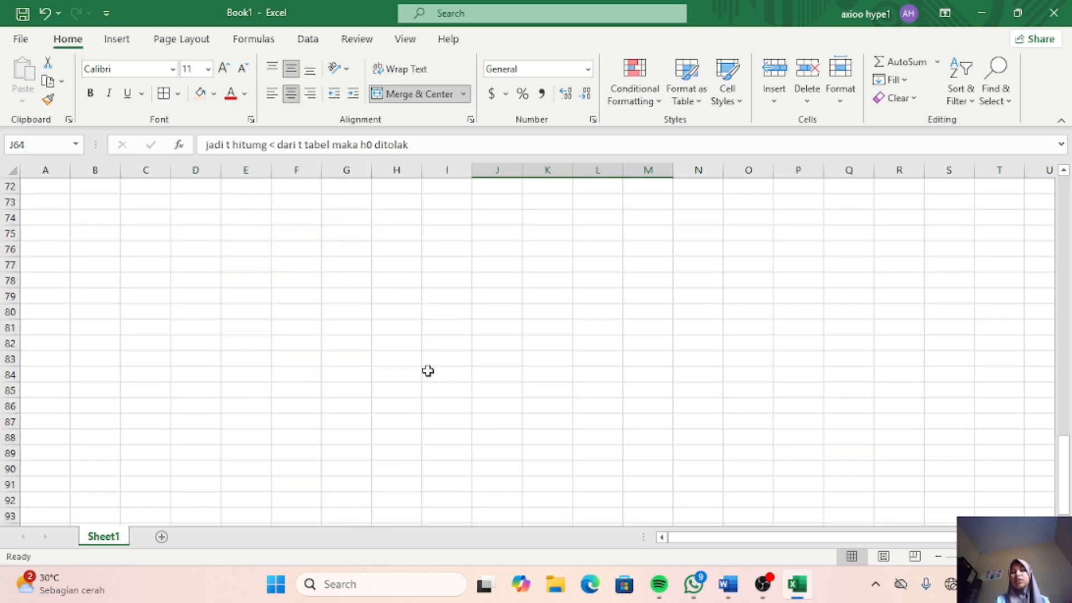
scroll(427, 370, "up", 7)
scroll(427, 370, "up", 5)
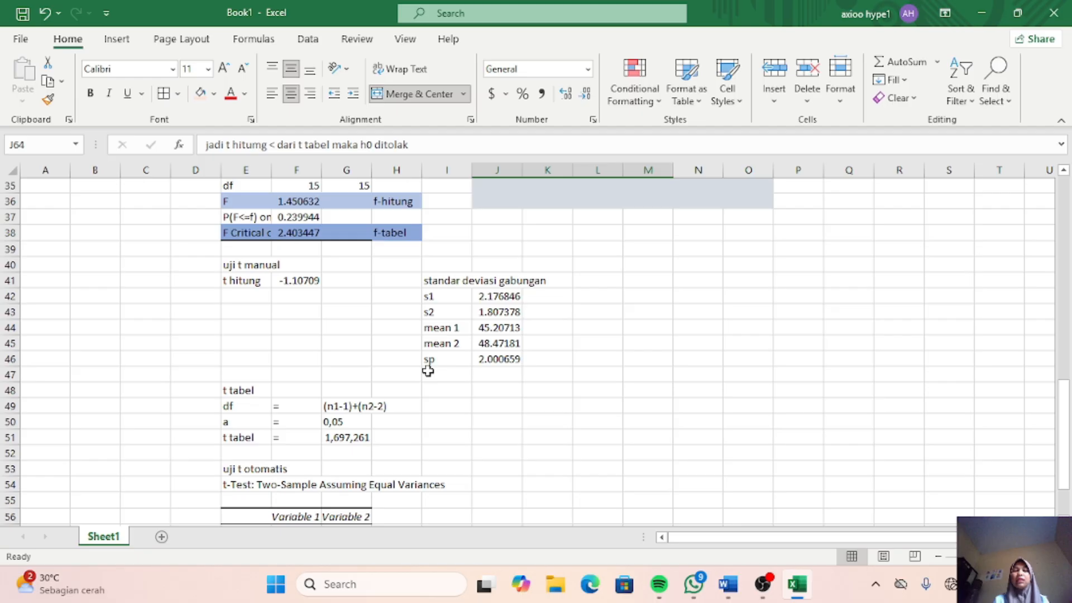
scroll(427, 371, "down", 6)
scroll(427, 371, "down", 1)
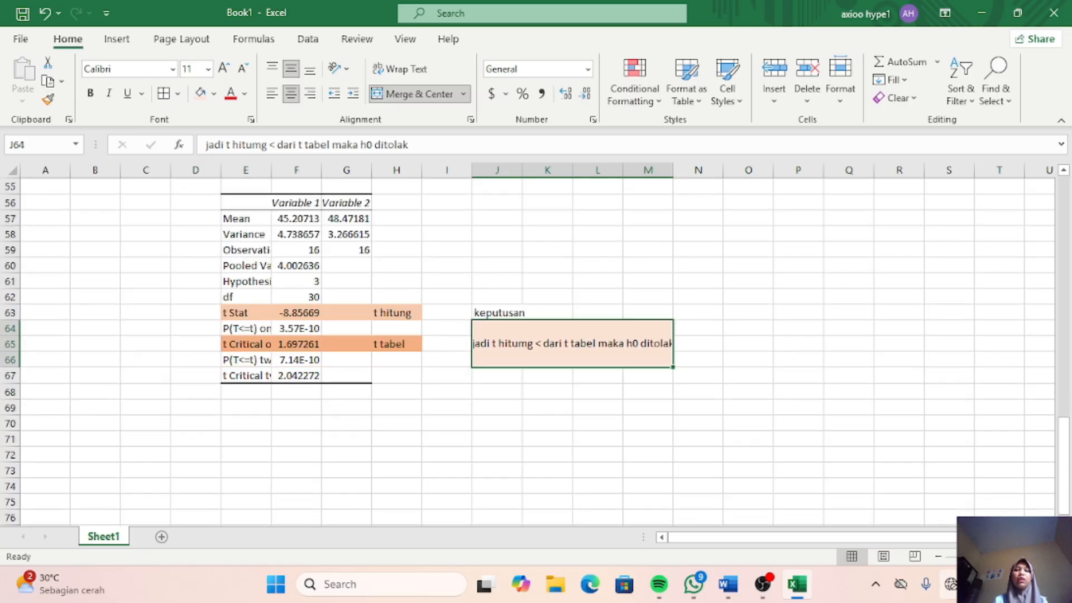